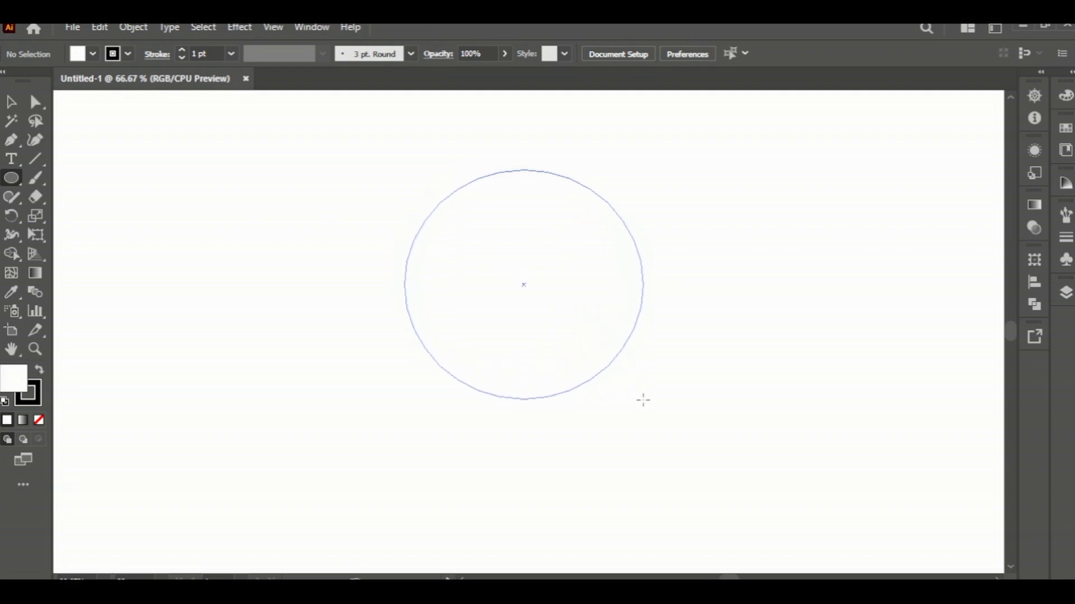
Flatten the circle by moving its top anchor point down to about Y 77 px and its bottom anchor up to about 365 px
key("v")
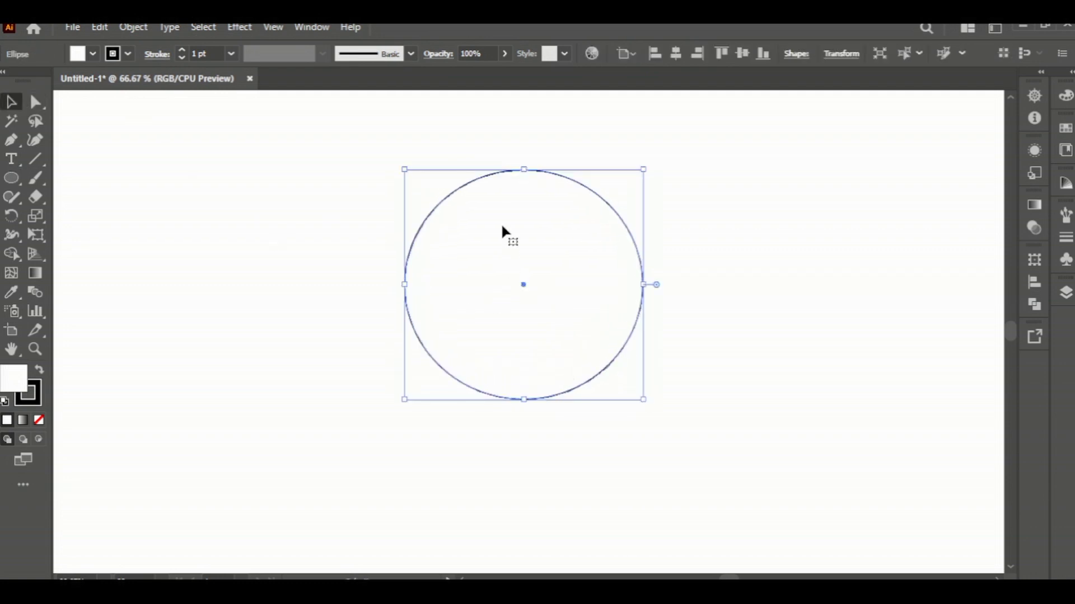
key("ctrl+shift+a")
left_click(610, 210)
scroll(630, 242, "down", 3)
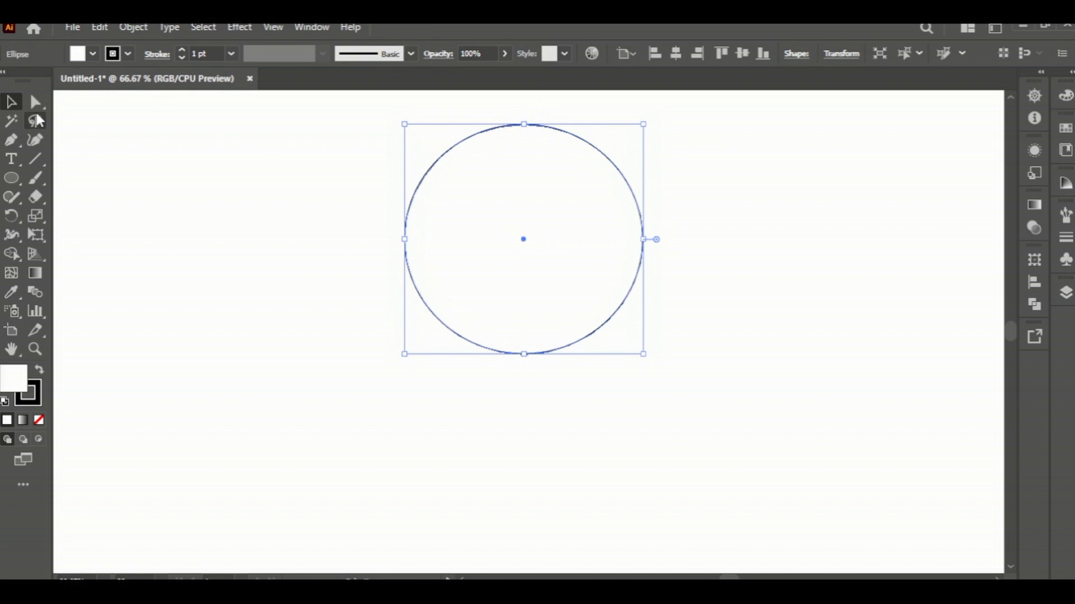
key("a")
left_click(524, 125)
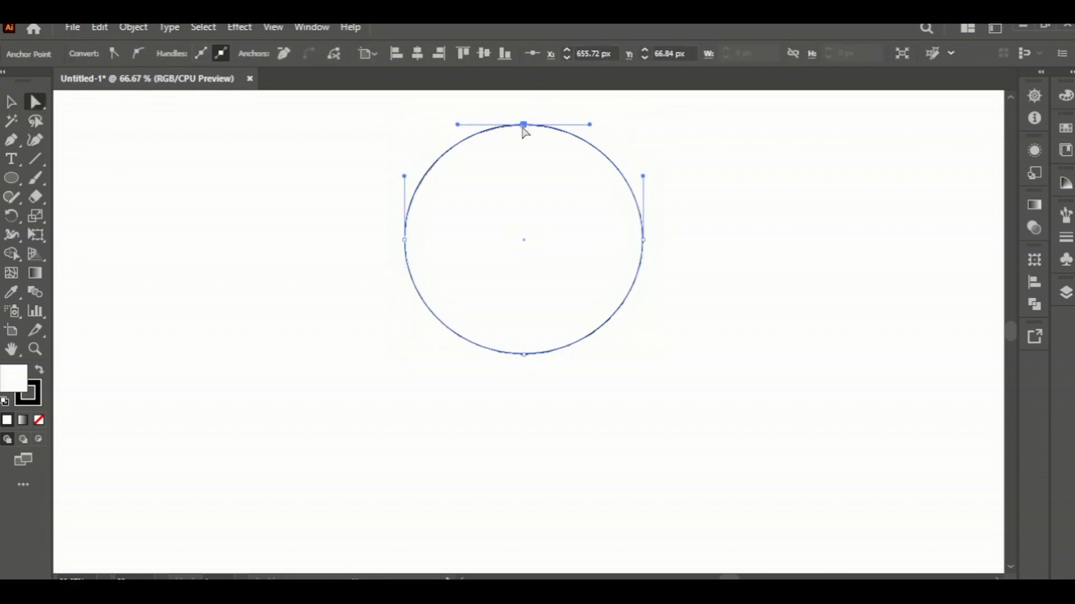
left_click_drag(521, 127, 522, 133)
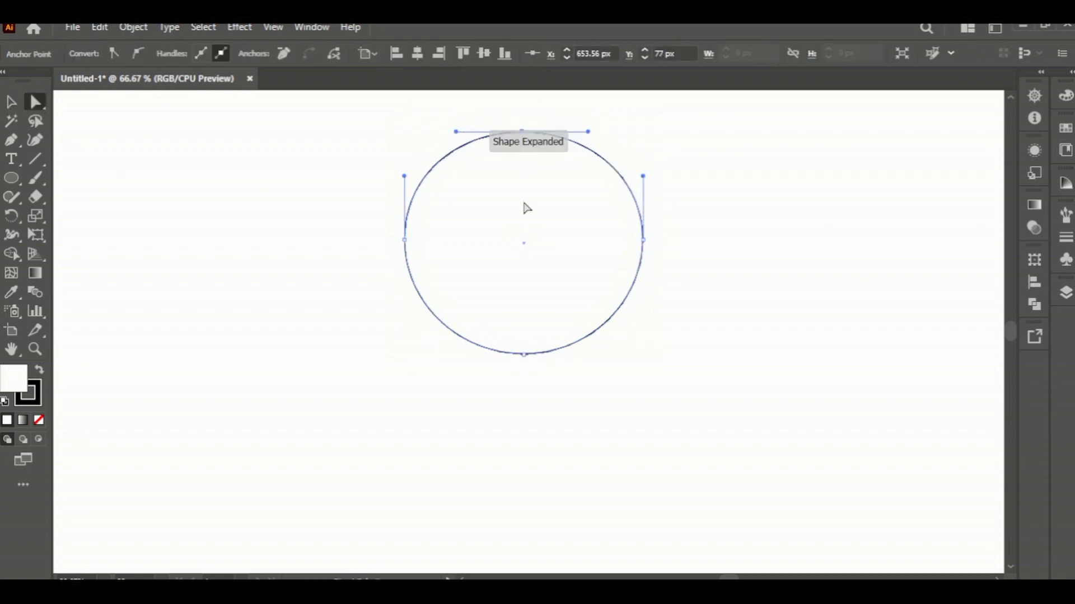
left_click(524, 354)
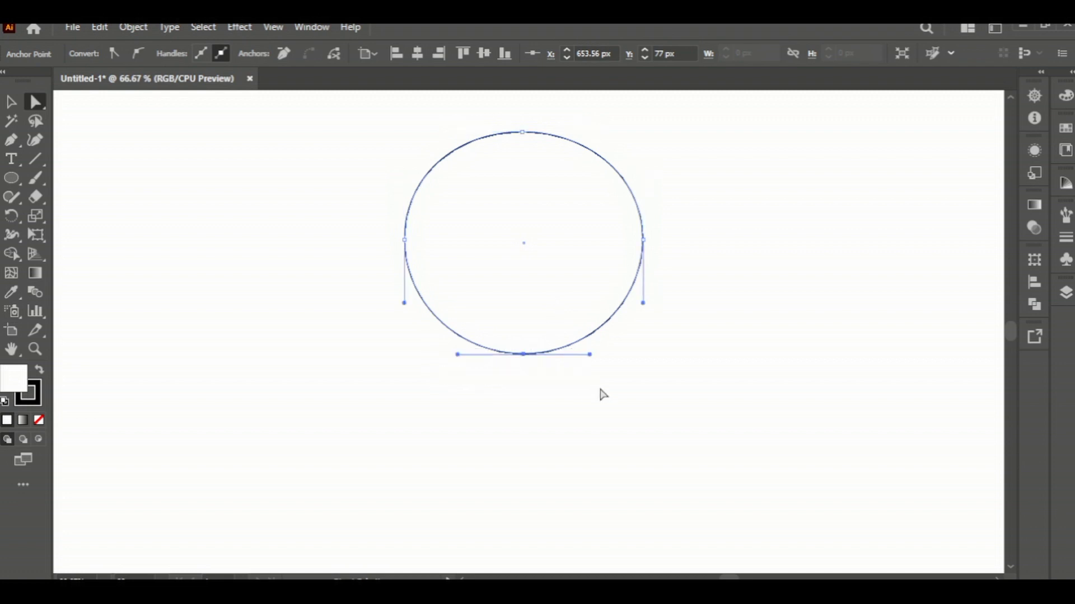
left_click_drag(523, 354, 522, 344)
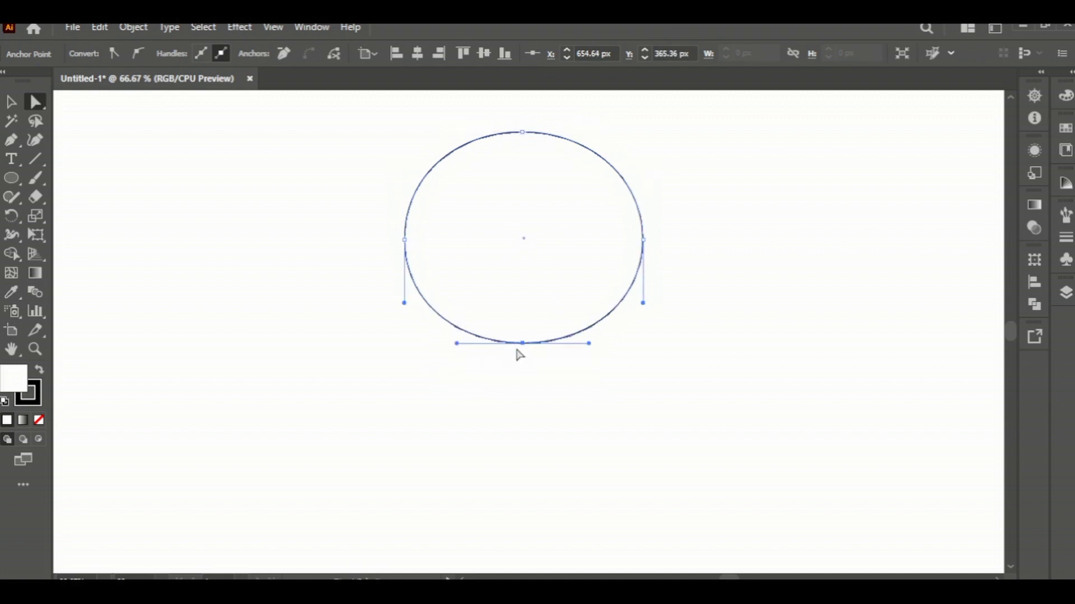
left_click(10, 102)
left_click(216, 330)
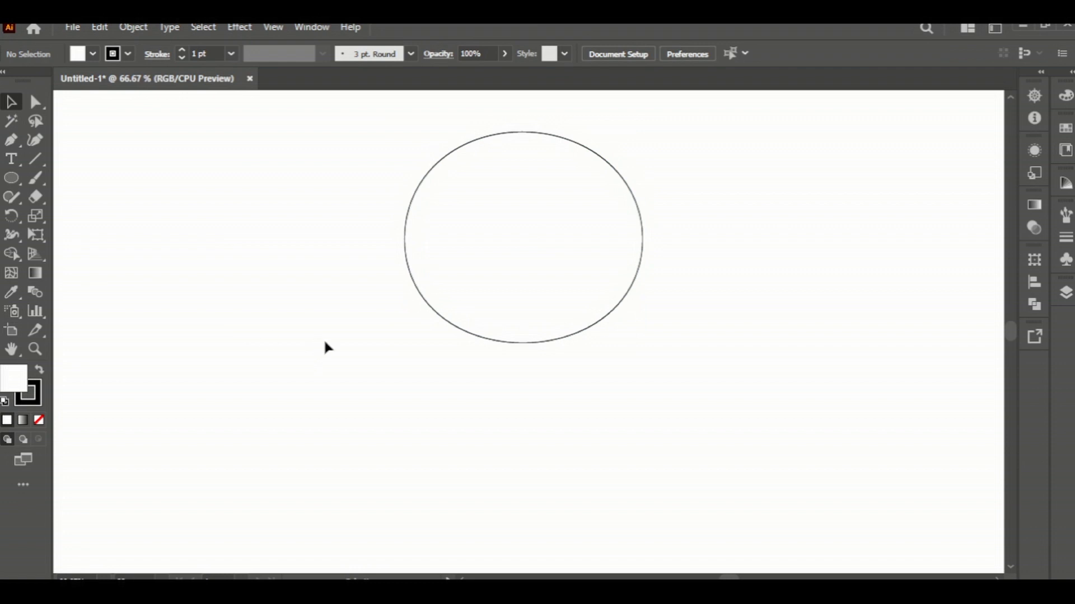
Duplicate the flattened oval in place and scale the copy down to sit inside the original
left_click(505, 134)
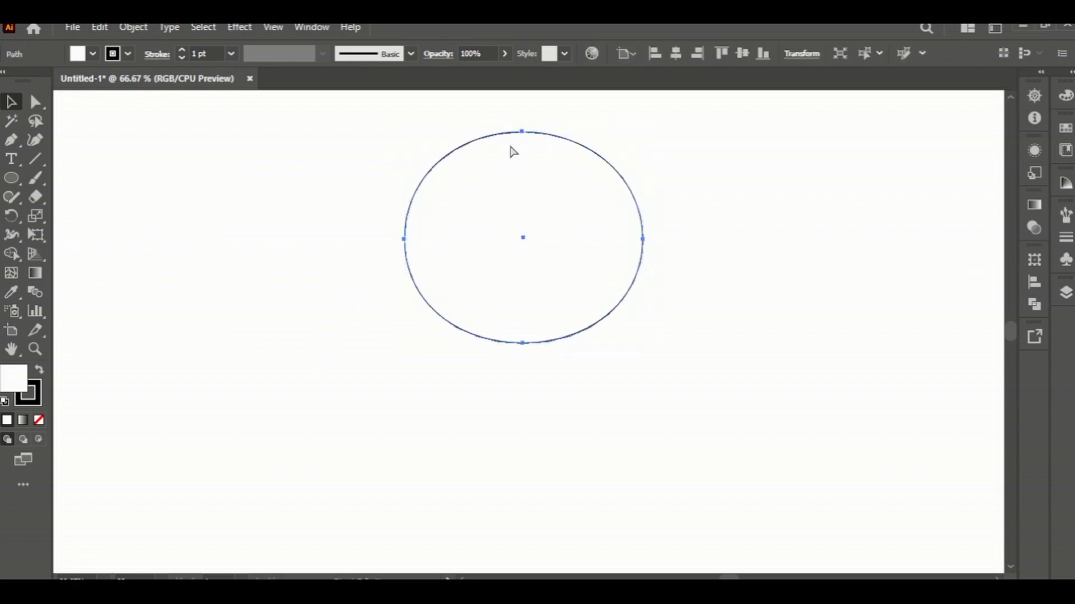
right_click(535, 129)
mouse_move(606, 196)
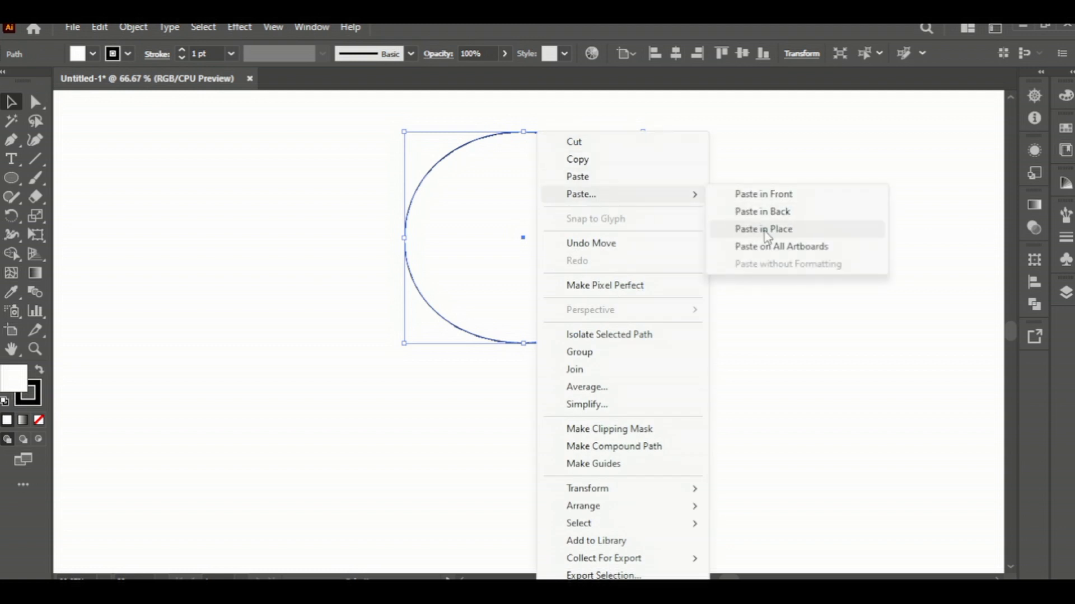
left_click(762, 213)
left_click_drag(643, 134, 626, 171)
Move the inner oval straight down until its lower edge nearly meets the bottom of the outer oval
key("shift+Down")
key("shift+Down")
key("shift+Down")
key("shift+Down")
key("shift+Down")
key("shift+Down")
key("shift+Down")
key("shift+Down")
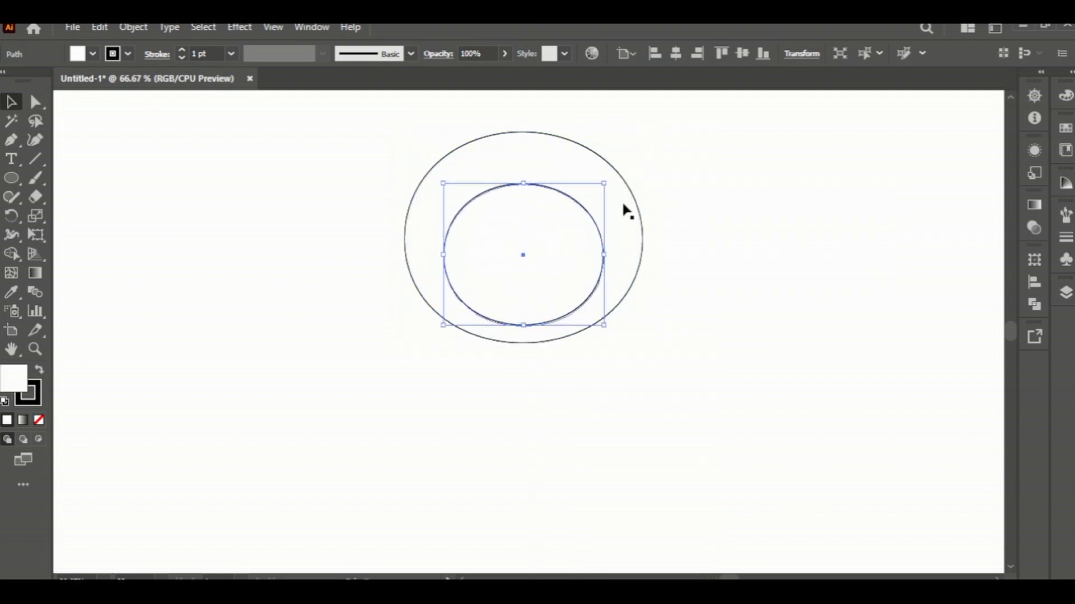
key("Down")
key("Down")
key("Down")
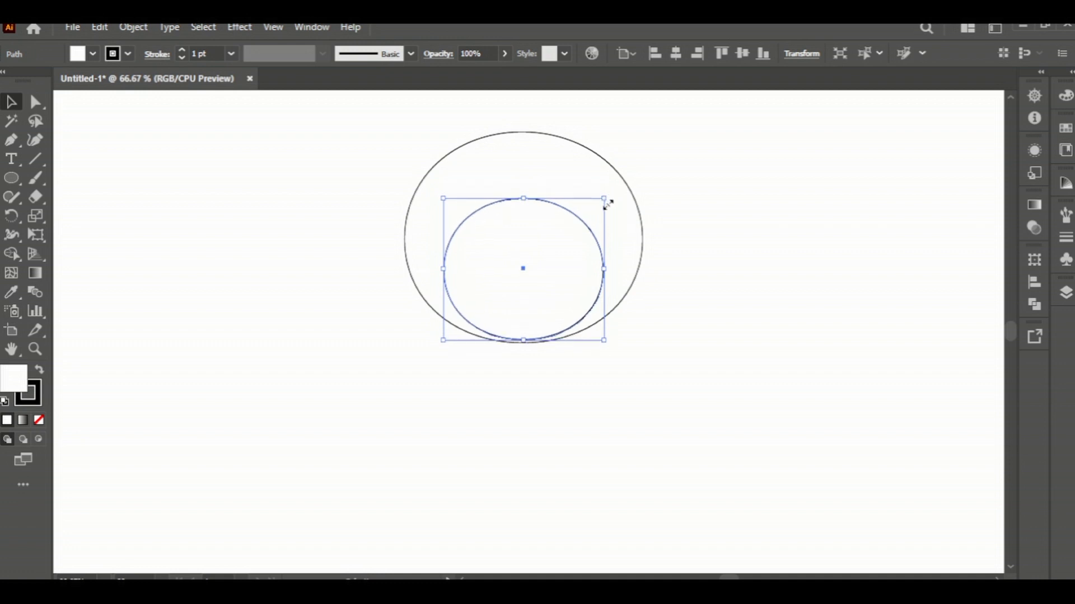
Enlarge the inner oval about its centre until it overlaps the outer oval's lower edge, and shift it slightly right
key("ctrl+a")
left_click(702, 219)
left_click(590, 231)
left_click_drag(604, 199, 624, 187)
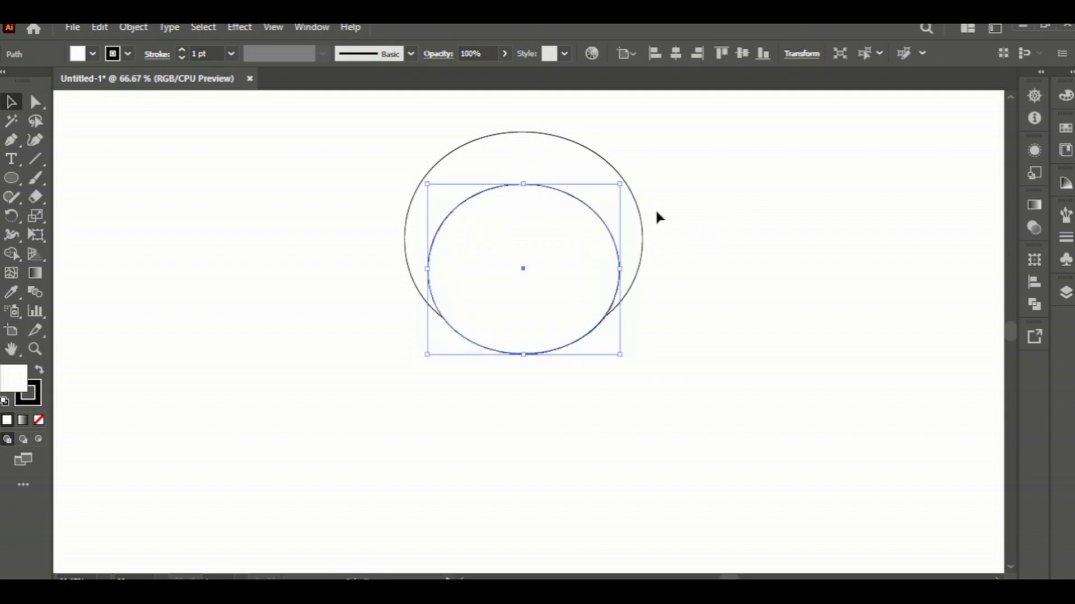
key("Right")
key("Right")
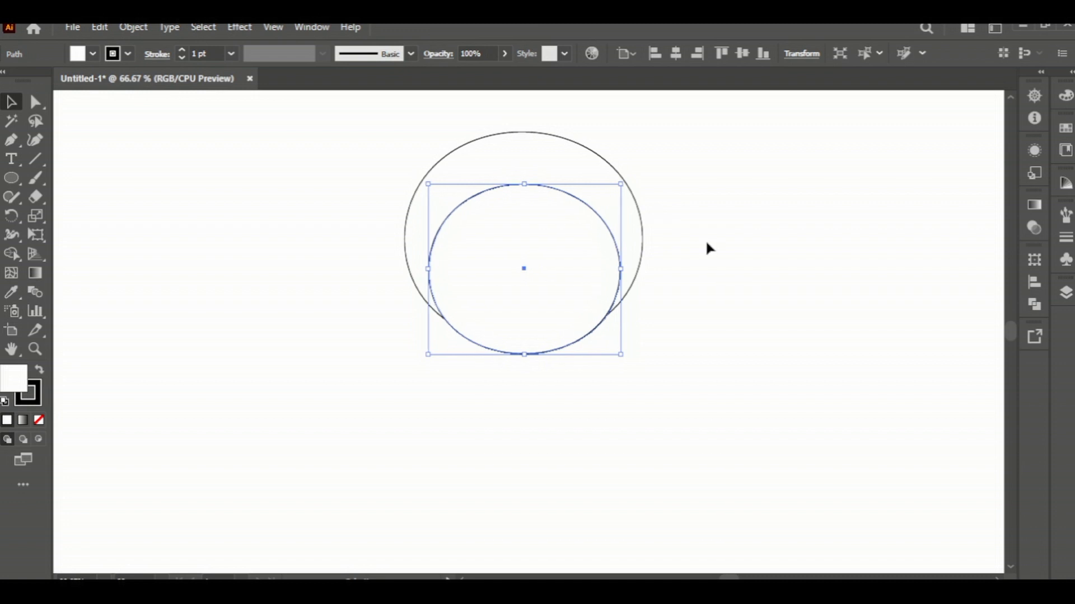
left_click_drag(620, 184, 626, 178)
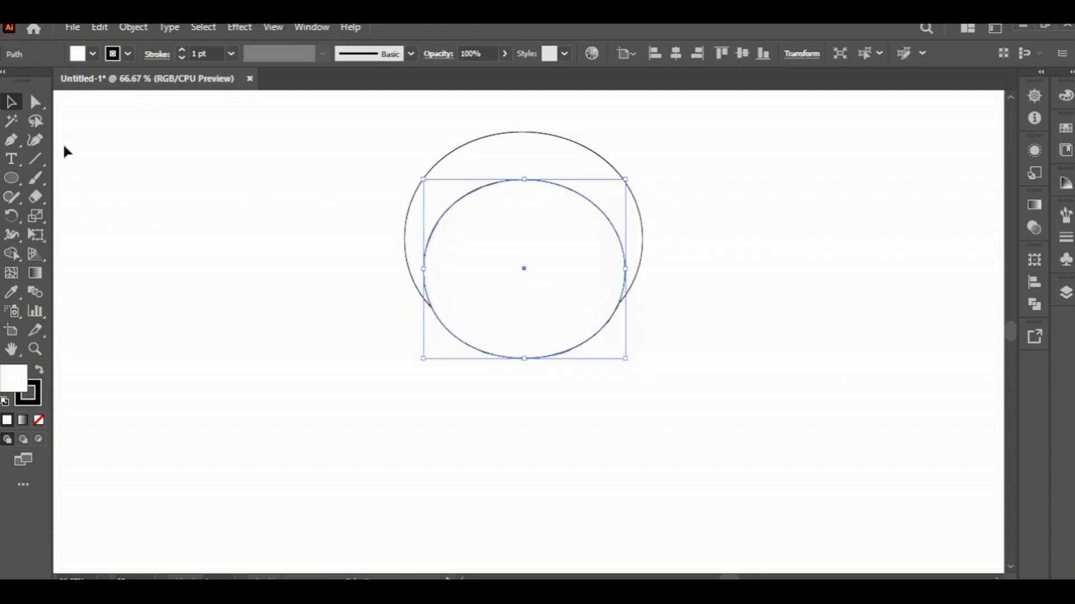
Remove the fill from both ovals so only their outlines remain
key("a")
key("v")
key("ctrl+a")
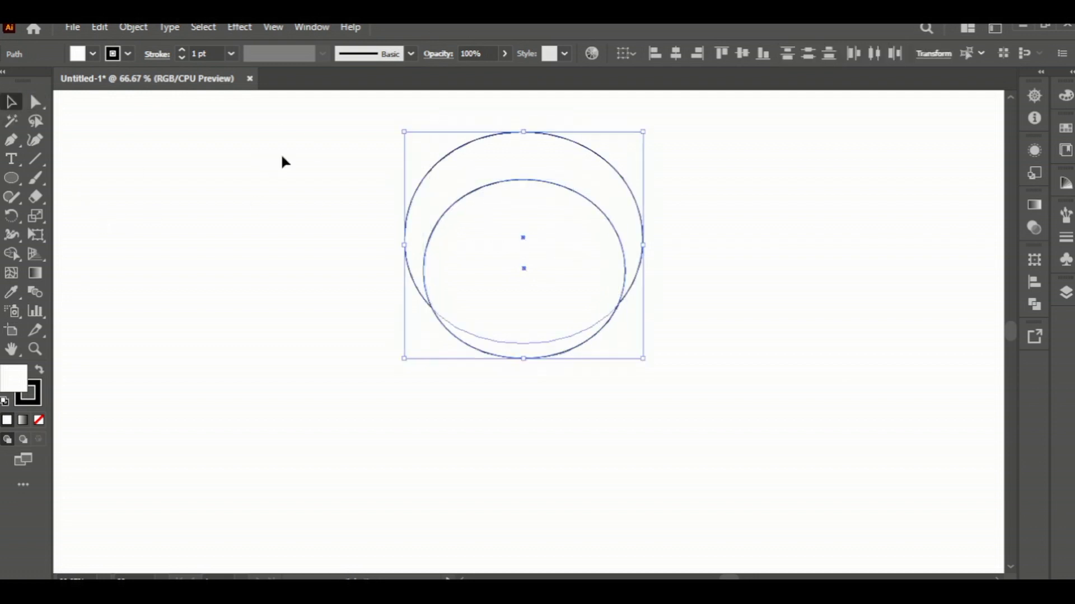
left_click(92, 53)
left_click(6, 81)
key("Escape")
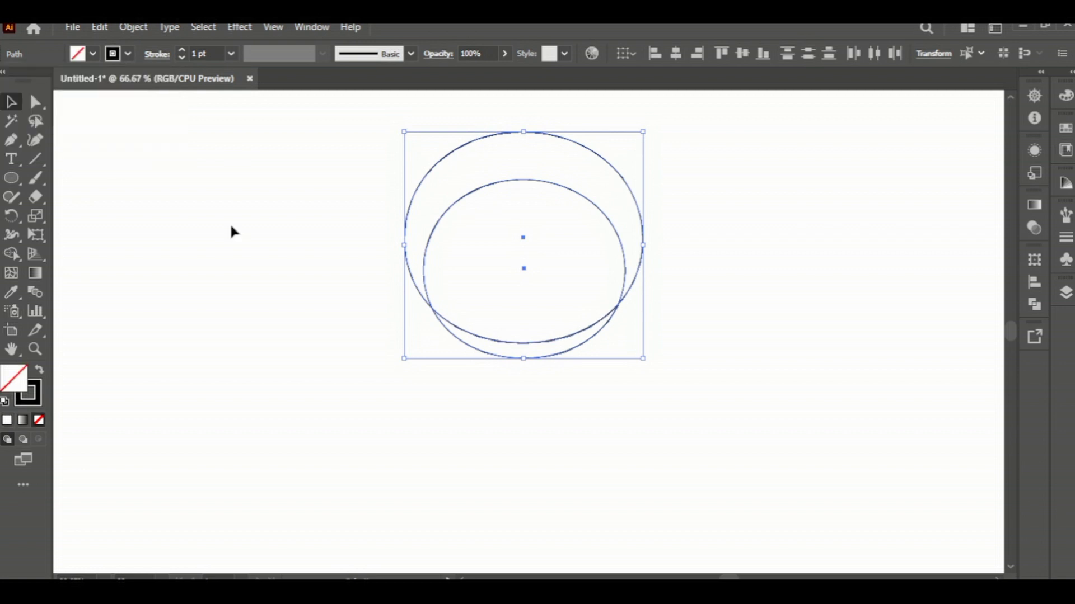
Flatten the top of the inner oval by lowering its top anchor point to about Y 173 px
left_click(229, 223)
left_click(512, 180)
key("a")
left_click_drag(501, 163, 525, 206)
left_click(12, 100)
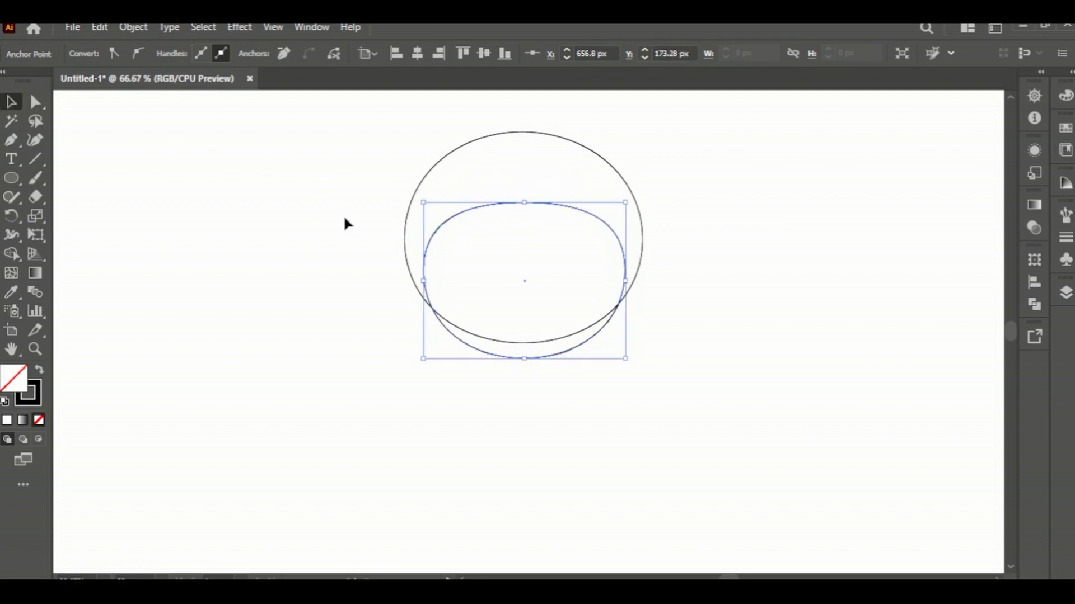
Move the flattened inner shape up until its bottom edge touches the bottom of the outer oval
left_click(348, 230)
left_click(453, 216)
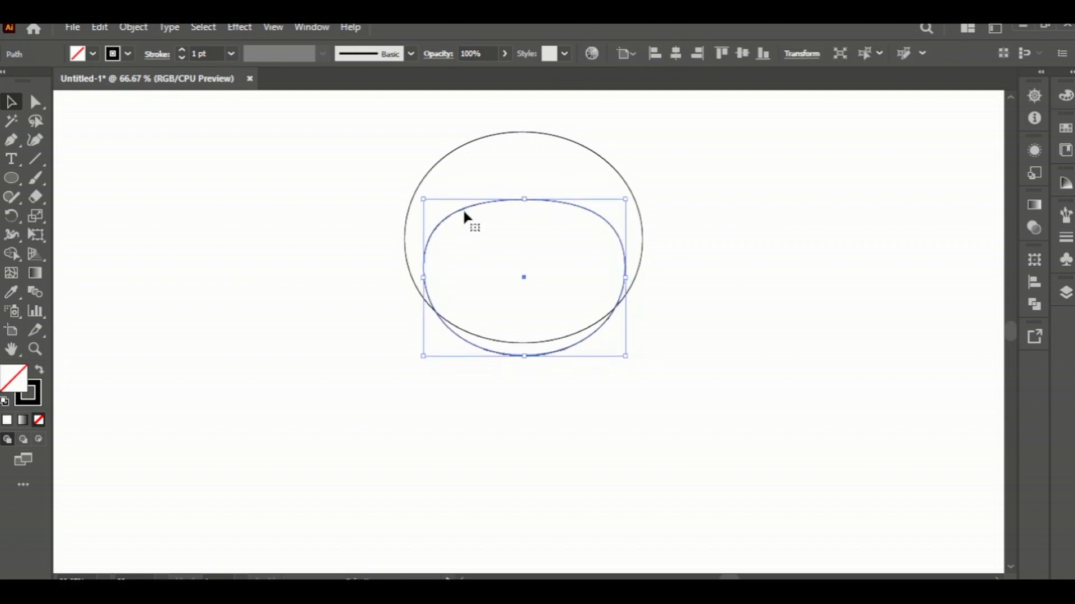
key("Up")
key("Up")
key("Up")
key("Up")
key("Up")
key("Up")
key("Up")
key("Up")
key("Up")
key("Up")
key("Up")
key("Up")
key("Up")
key("Up")
key("Up")
key("Up")
key("Up")
key("Up")
key("Up")
key("Up")
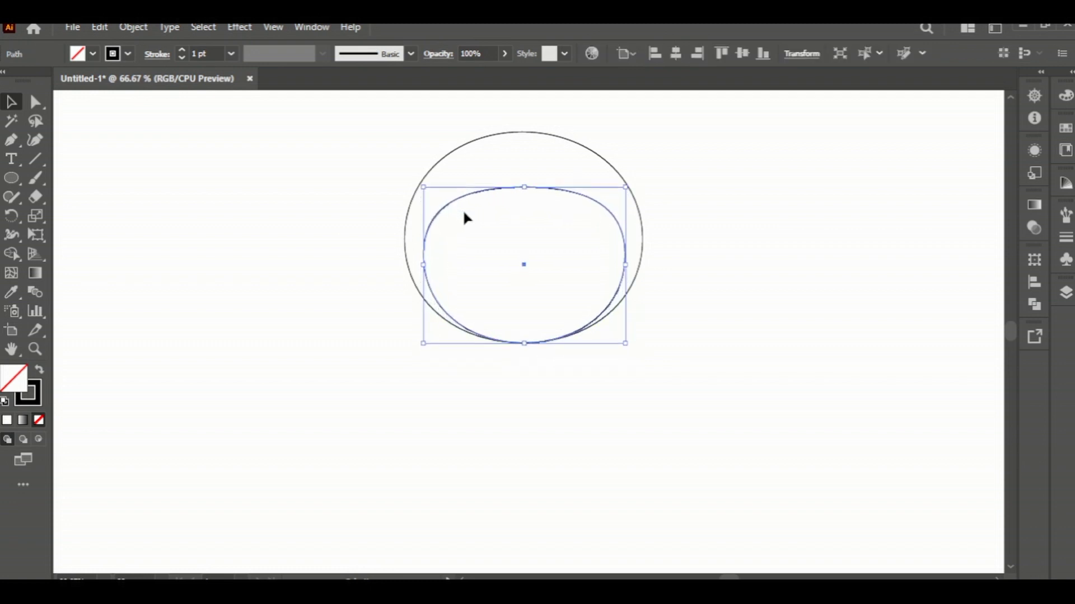
left_click(756, 323)
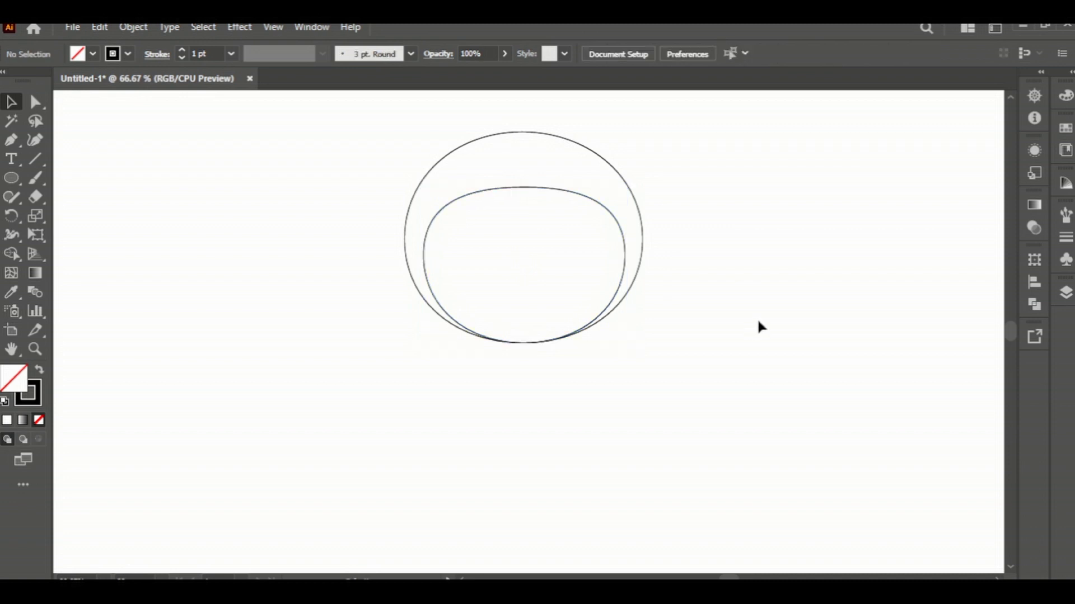
Draw a small, slightly upright ellipse in the empty area left of the large ovals
left_click(19, 186)
left_click_drag(194, 241, 231, 284)
left_click(12, 102)
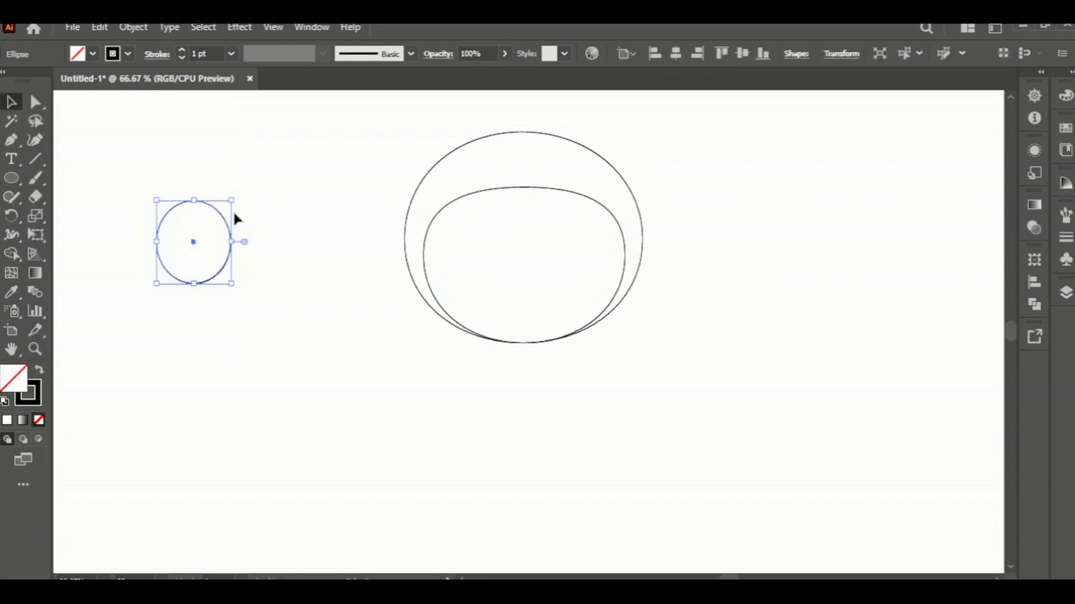
Duplicate the small ellipse in place, shrink the copy and position it in the upper-right part of the original as a pupil
right_click(228, 232)
mouse_move(268, 194)
left_click(435, 229)
left_click_drag(231, 201, 211, 225)
scroll(208, 256, "up", 1)
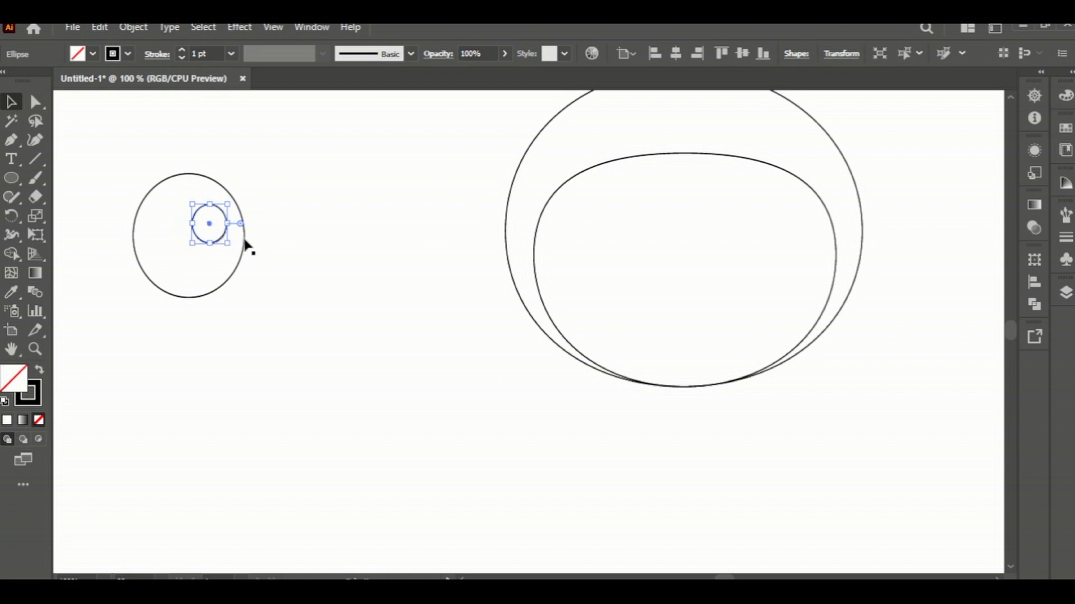
Duplicate the pupil ellipse in place and shrink the copy into a smaller highlight slightly right of the pupil's centre
right_click(224, 219)
mouse_move(269, 193)
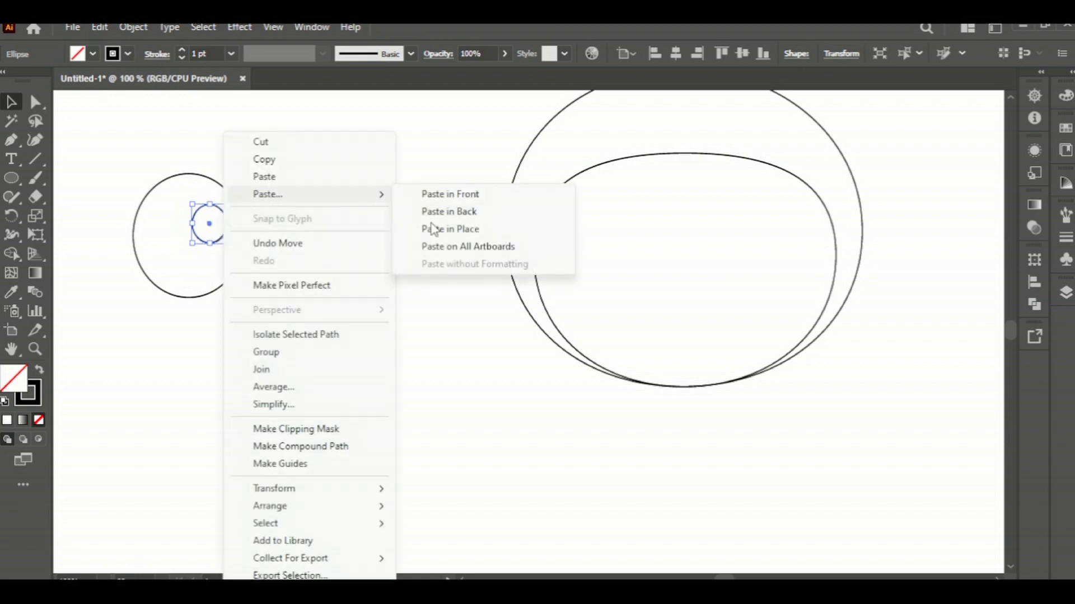
left_click(429, 229)
left_click_drag(227, 205, 209, 223)
left_click(348, 234)
scroll(232, 234, "up", 1)
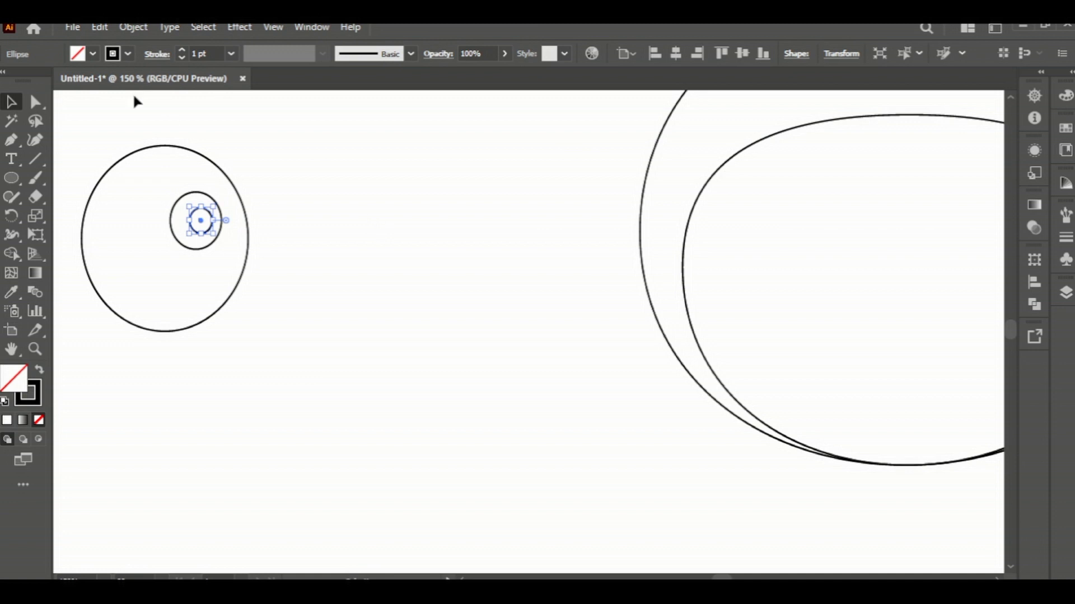
Fill the middle pupil ellipse with black
left_click(274, 170)
left_click(187, 193)
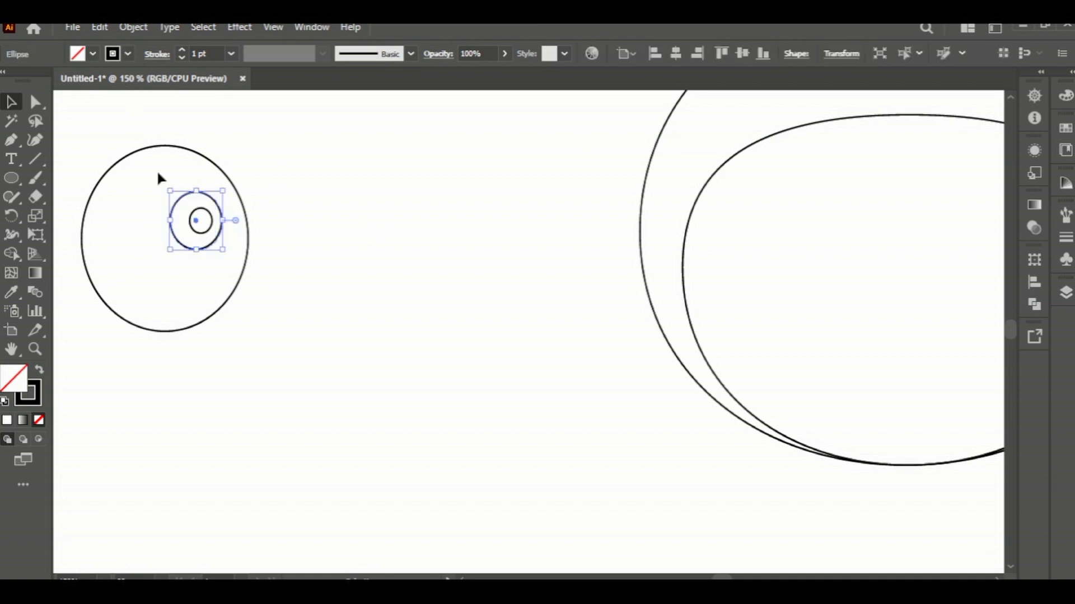
left_click(93, 54)
left_click(49, 85)
Turn on Smart Guides to make the hidden highlight ellipse inside the black pupil easier to pick
left_click(197, 223, "shift")
left_click(199, 224, "shift")
left_click(205, 221, "shift")
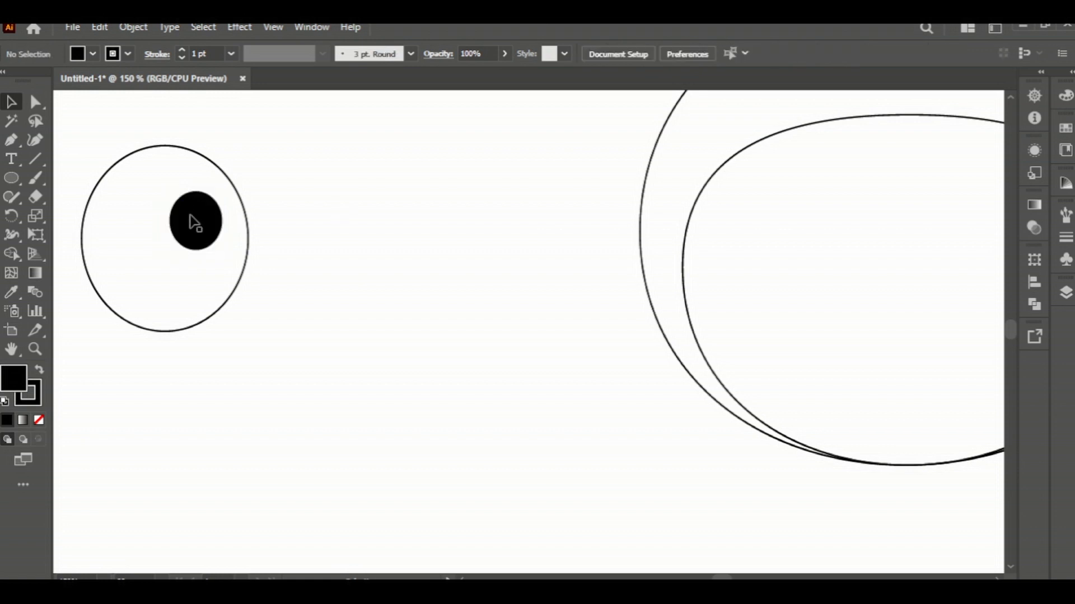
left_click(274, 27)
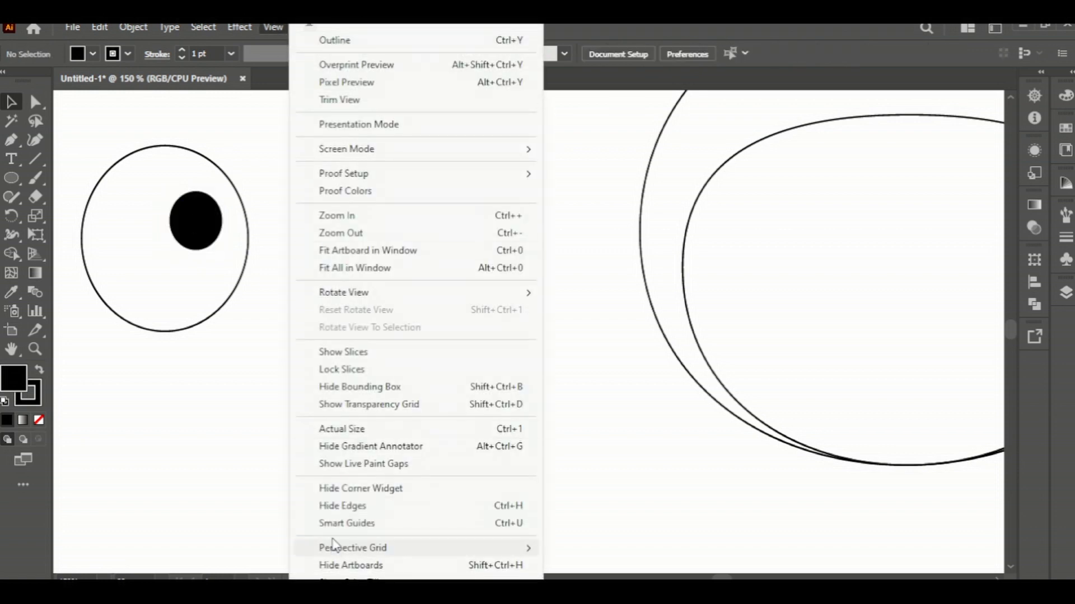
left_click(328, 526)
Give the innermost highlight ellipse a white fill and a white stroke
left_click(200, 232)
left_click(92, 54)
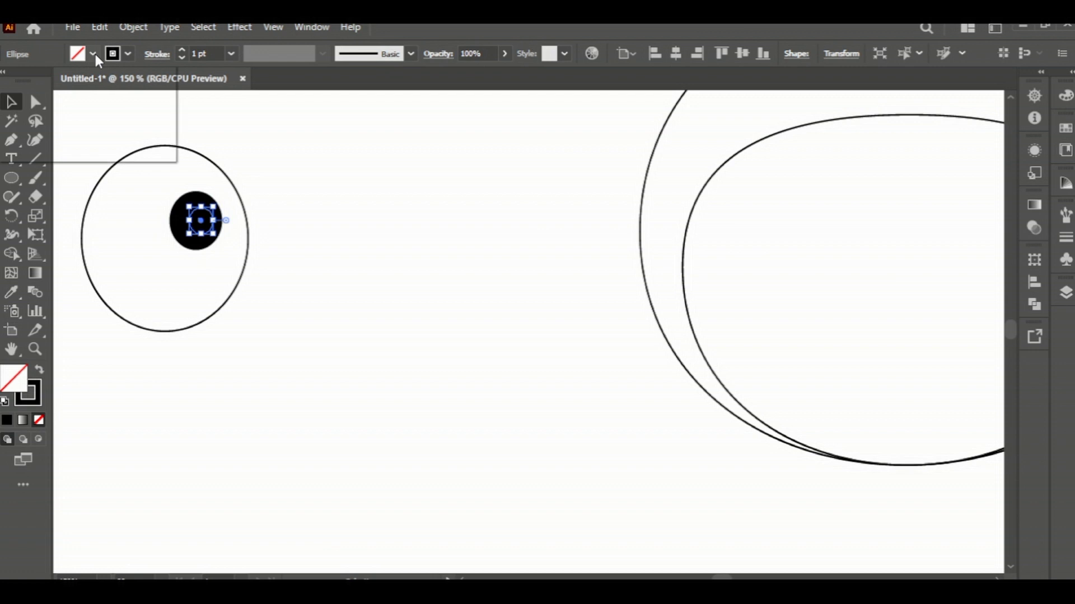
left_click(27, 80)
left_click(128, 54)
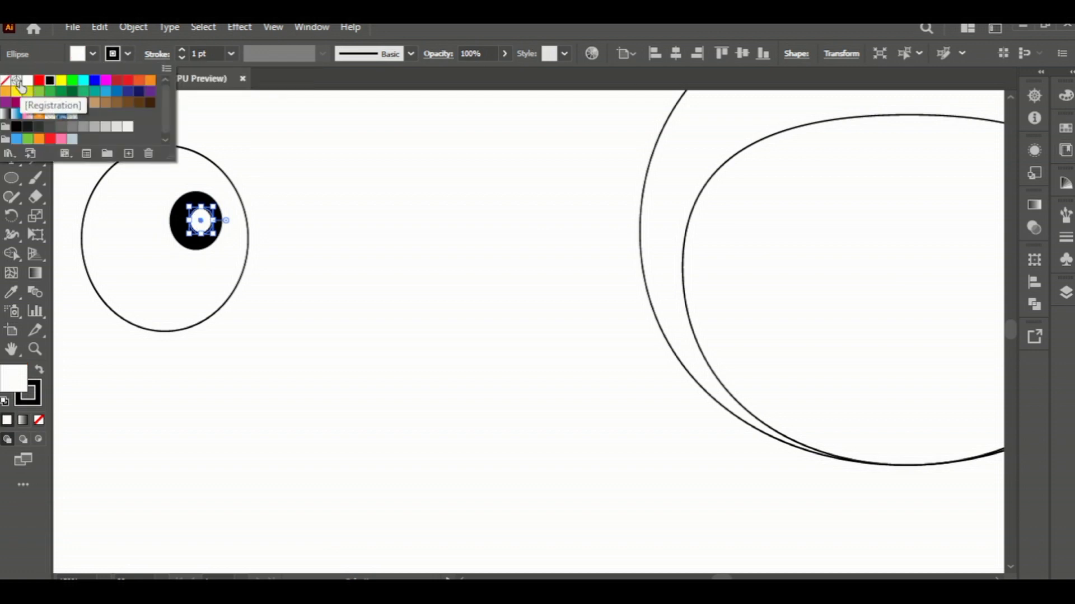
left_click(27, 80)
left_click(360, 181)
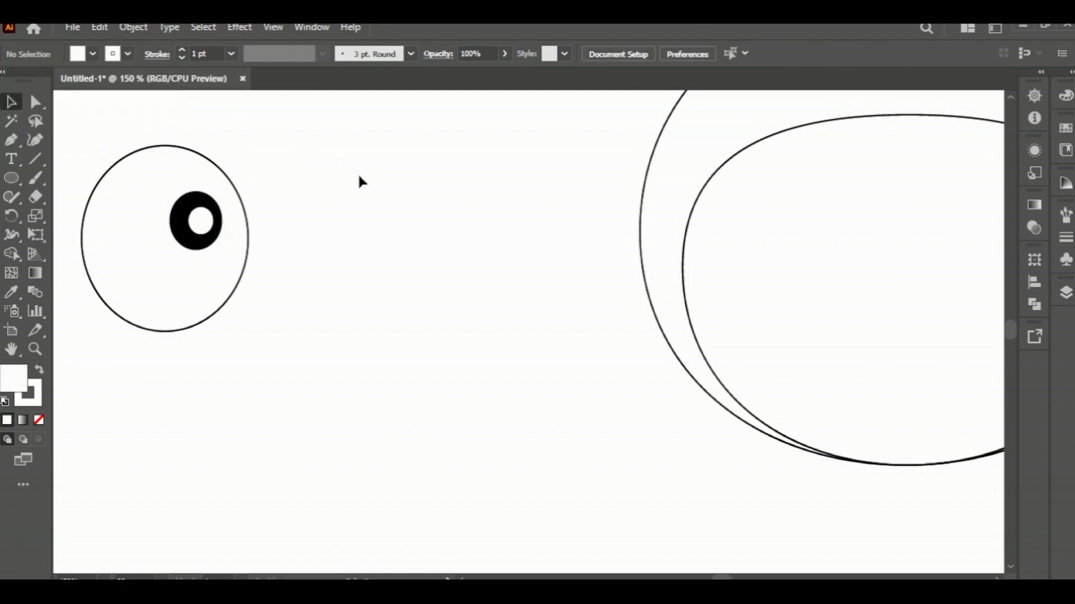
Select all three ellipses of the eye and try to rotate them
left_click_drag(103, 133, 214, 245)
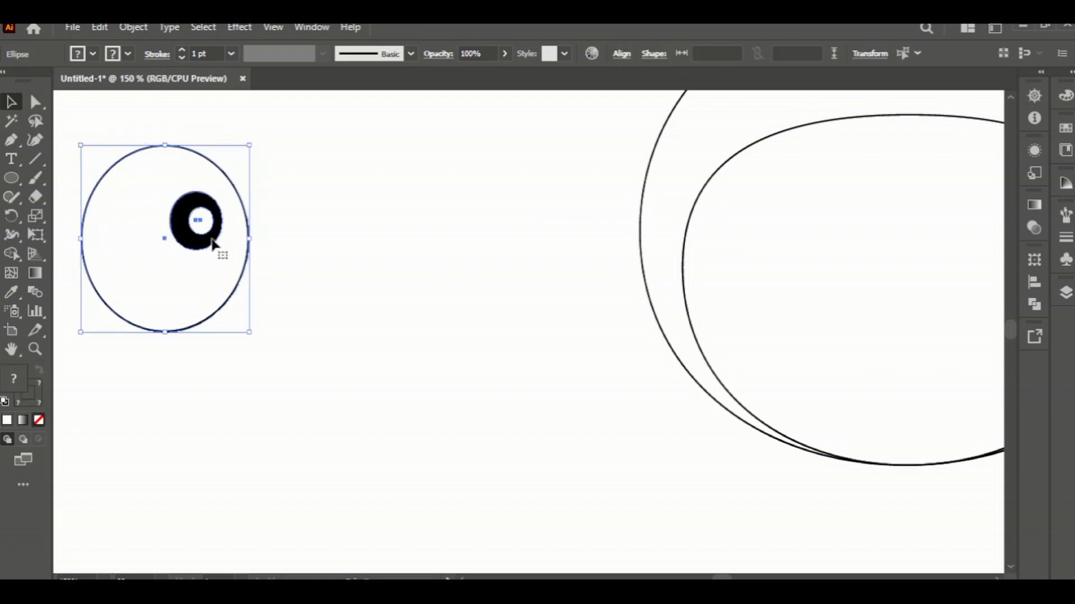
right_click(213, 244)
mouse_move(372, 489)
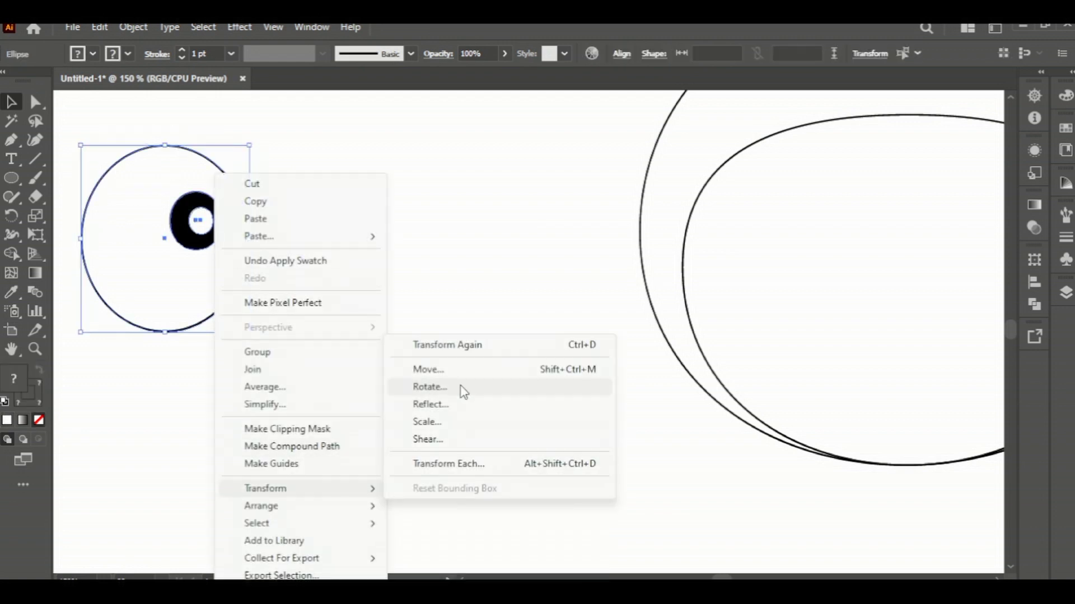
left_click(461, 388)
left_click(682, 438)
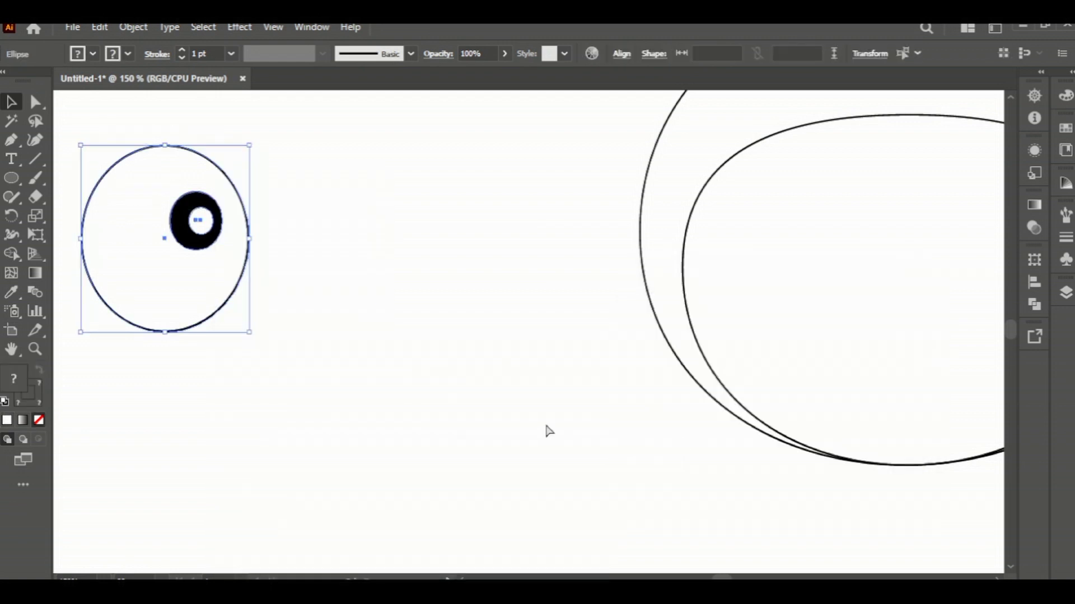
Reflect a copy of the three eye ellipses across the vertical axis
right_click(201, 229)
mouse_move(351, 487)
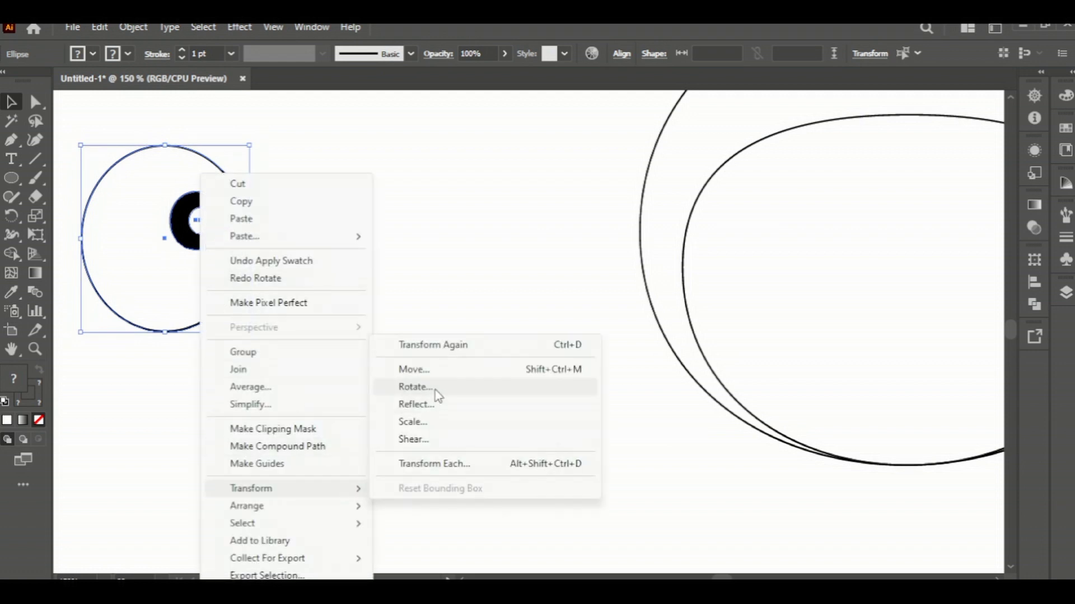
left_click(438, 408)
left_click(798, 568)
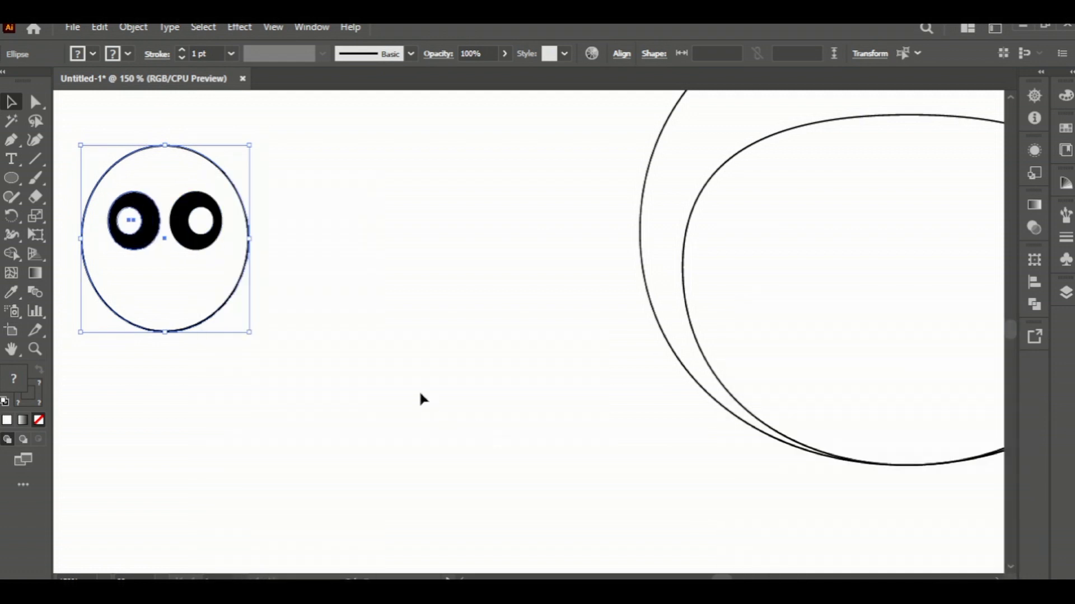
Move the mirrored eye copy horizontally until its outer ellipse touches the original eye's edge, placing the two eyes side by side
key("shift+Right")
key("shift+Right")
key("shift+Right")
key("shift+Right")
key("shift+Right")
key("shift+Right")
key("shift+Right")
key("shift+Right")
key("shift+Right")
key("shift+Right")
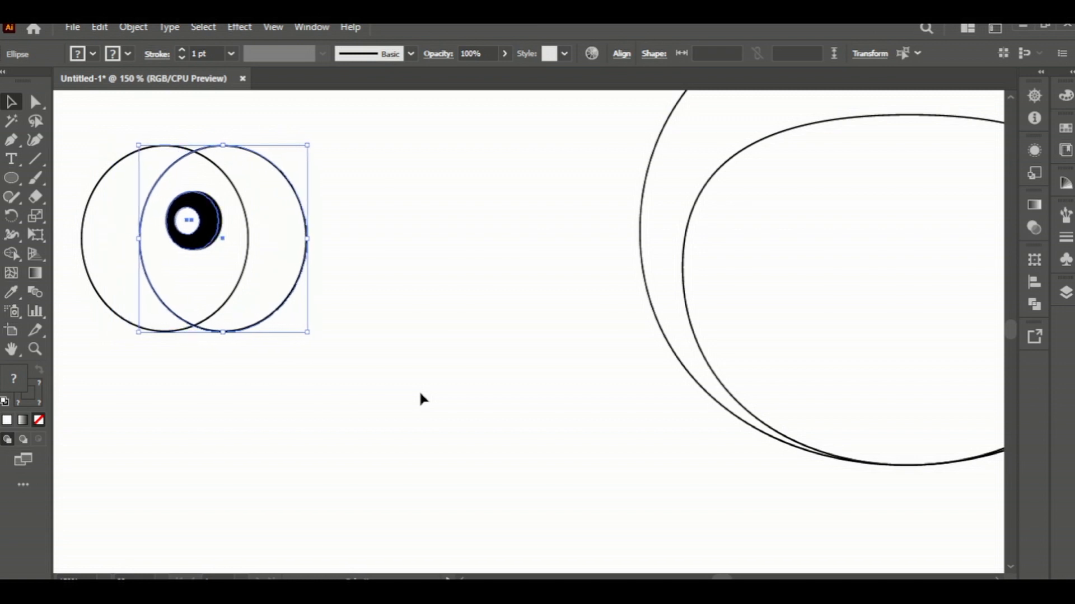
key("shift+Right")
key("shift+Right")
key("shift+Right")
key("shift+Right")
key("shift+Right")
key("shift+Right")
key("shift+Right")
key("shift+Right")
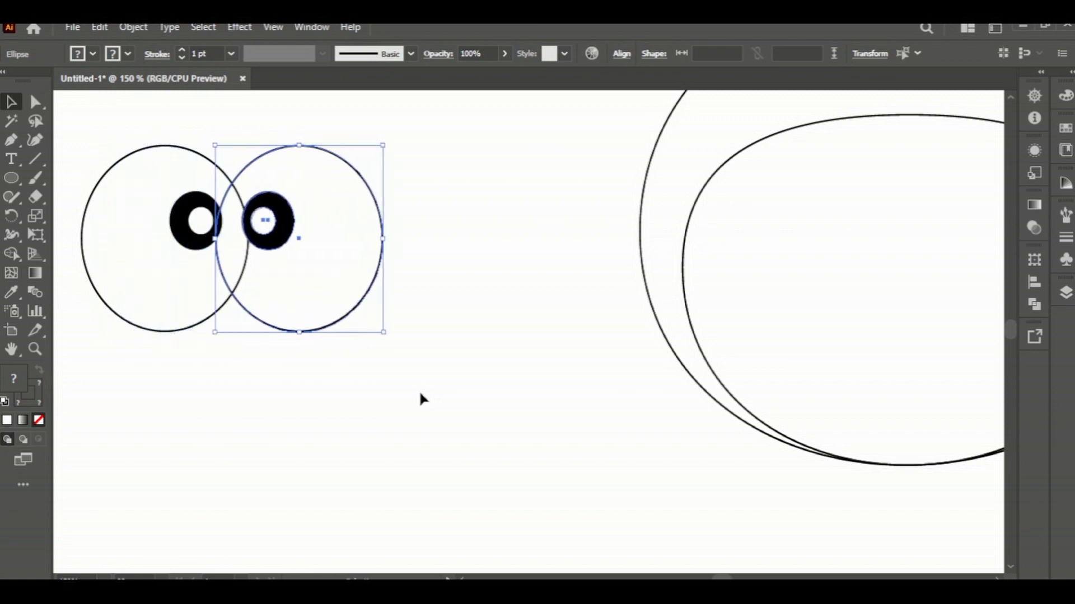
key("Left")
key("Left")
key("Left")
key("Left")
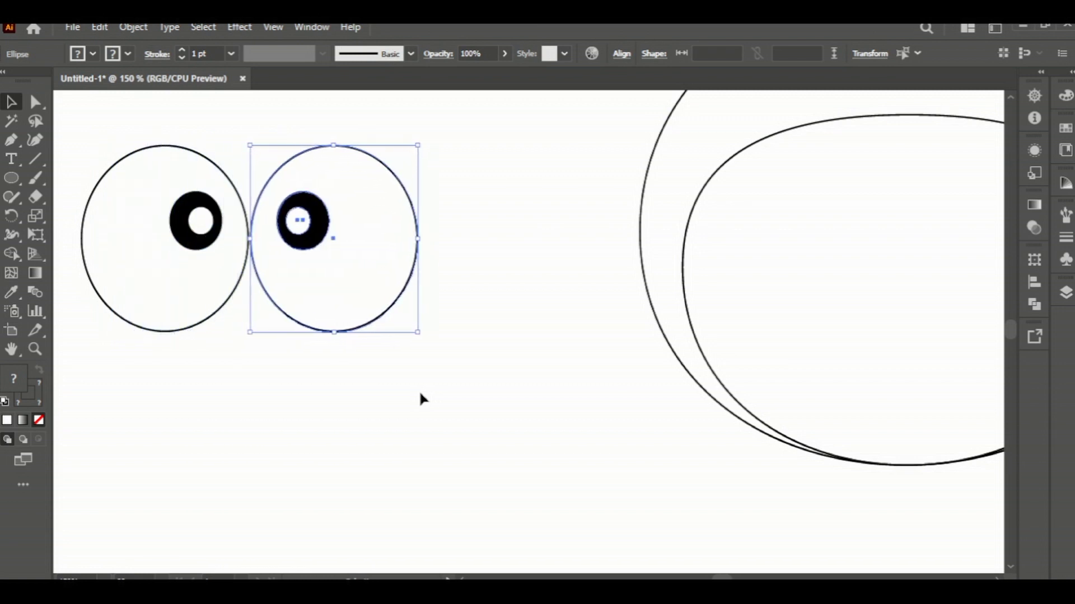
Select all ellipses of both eyes and scale them down together proportionally
left_click(472, 378)
left_click_drag(95, 124, 408, 327)
left_click_drag(417, 147, 353, 180)
scroll(452, 247, "up", 1)
scroll(453, 254, "up", 1)
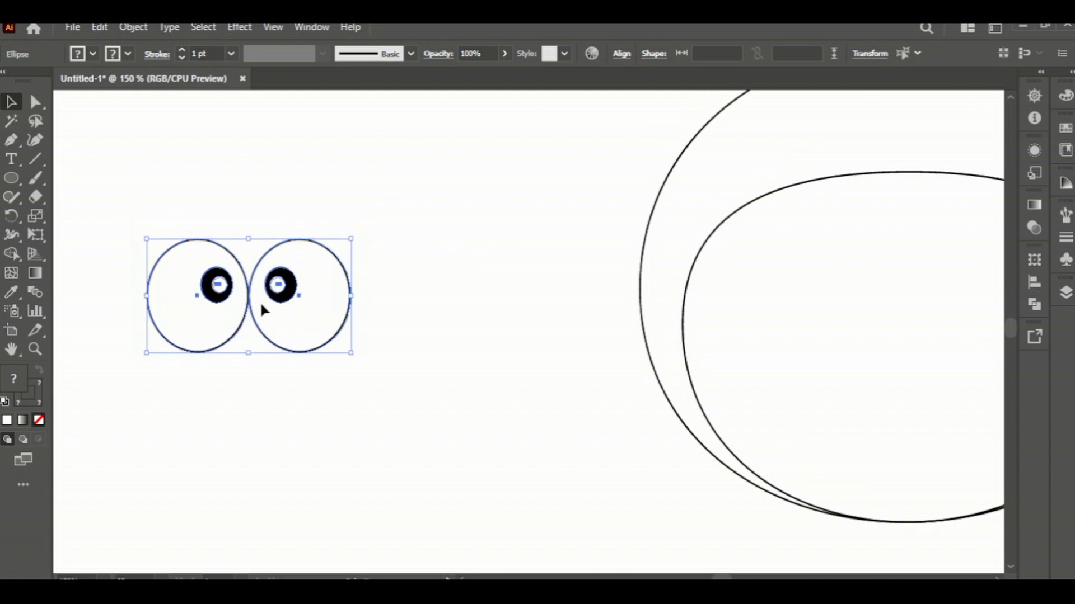
Move both eyes onto the head so they straddle the inner head shape's upper edge near the head's vertical centre line
left_click_drag(276, 286, 907, 158)
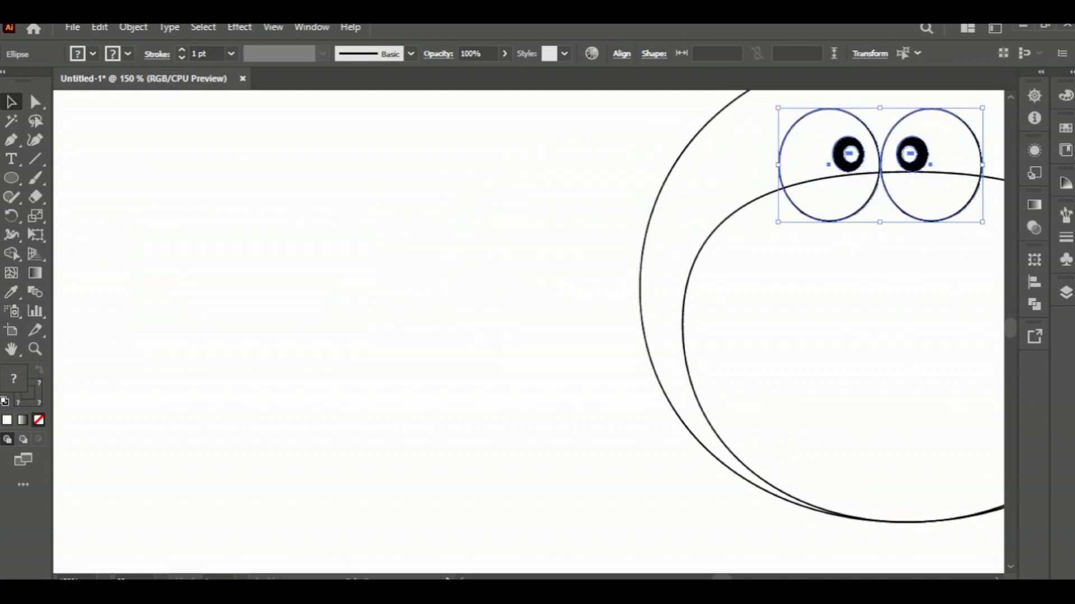
scroll(791, 317, "right", 5)
scroll(791, 318, "up", 1)
key("Right")
key("Right")
key("Right")
key("Right")
key("Right")
key("Right")
key("Right")
key("Right")
key("Right")
key("Right")
key("Right")
key("Right")
key("Right")
key("Right")
key("Right")
key("Right")
key("Right")
key("Right")
key("Right")
key("Right")
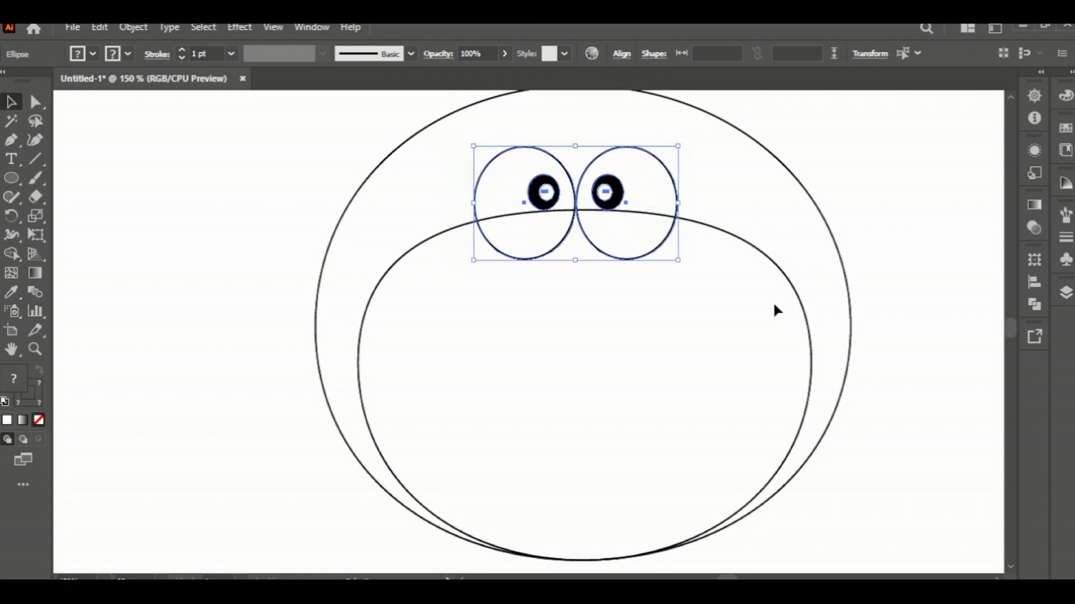
Enlarge both eyes proportionally and nudge them up to sit centred just beneath the outer head outline
scroll(777, 312, "up", 1)
left_click_drag(678, 185, 714, 148)
key("Up")
key("Up")
key("Up")
key("Up")
key("Up")
key("Up")
key("Up")
key("Up")
key("Up")
key("Up")
key("Up")
key("Up")
key("Up")
key("Up")
key("Up")
key("Up")
key("Up")
key("Up")
key("Up")
key("Right")
key("Right")
key("Right")
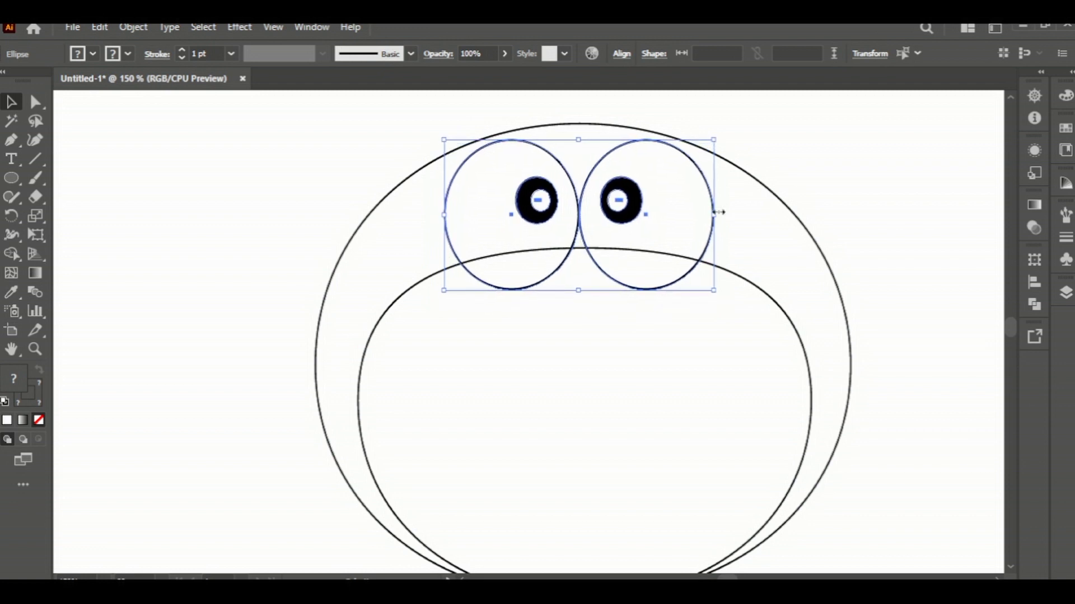
key("Up")
key("Up")
key("Up")
key("Up")
key("Up")
key("Up")
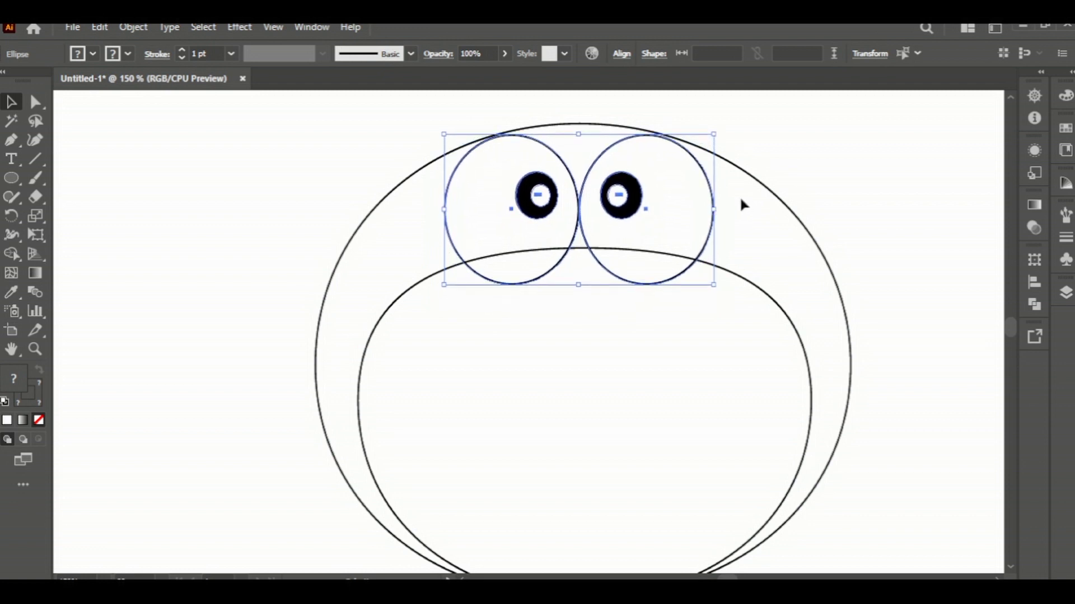
Enlarge both eyes slightly more and nudge them down so their upper edges meet the outer head outline
mouse_move(717, 137)
left_mouse_down()
mouse_move(730, 118)
mouse_move(727, 132)
left_mouse_up()
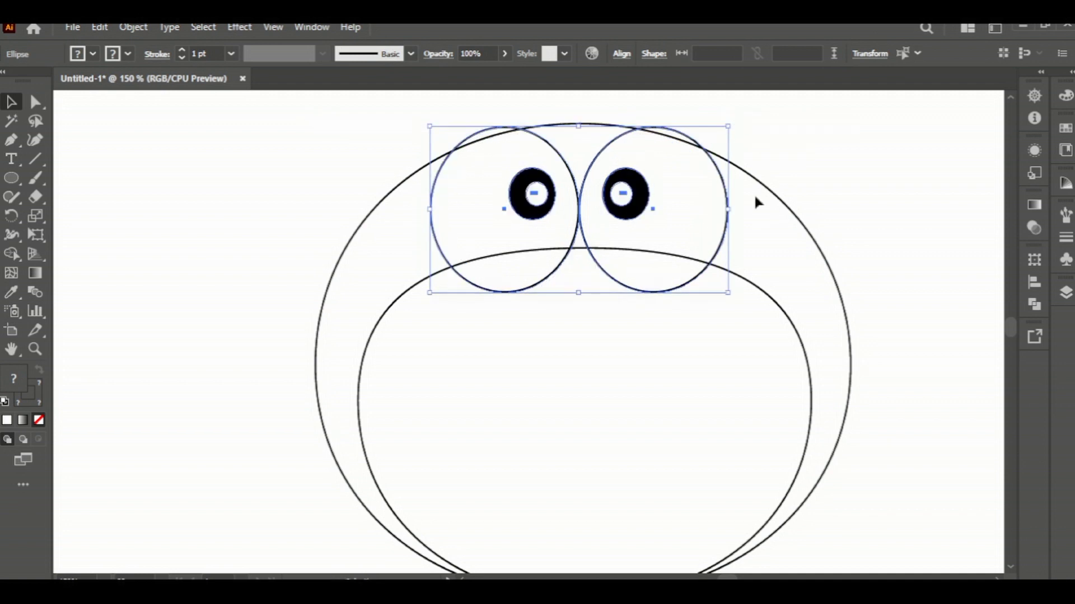
key("Down")
key("Down")
key("Down")
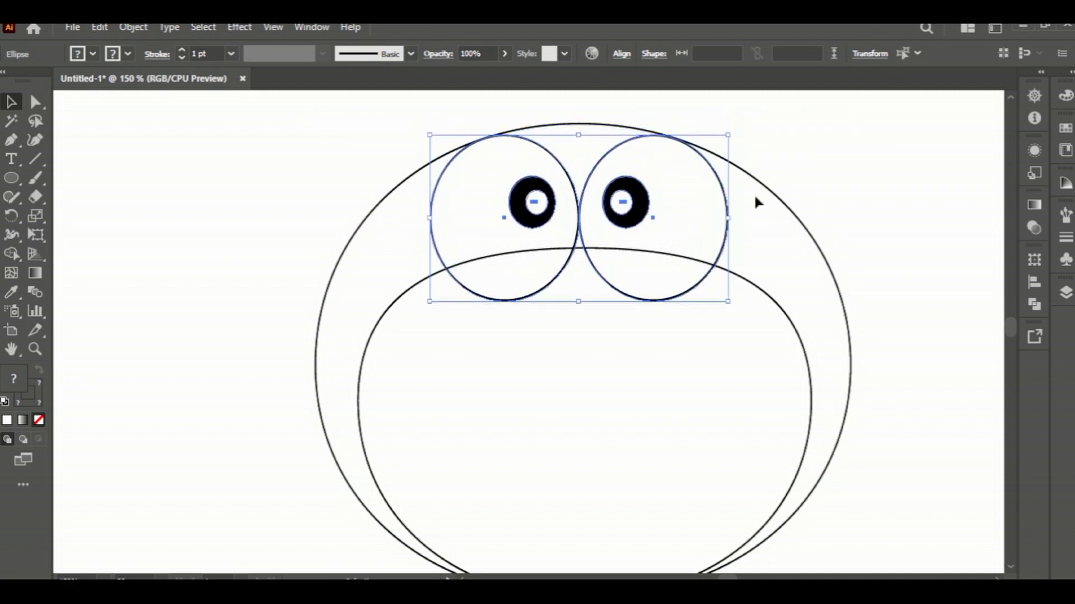
key("Down")
key("Down")
Fill the outer ellipse of the right-hand eye with white
left_click(760, 194)
left_click(702, 163)
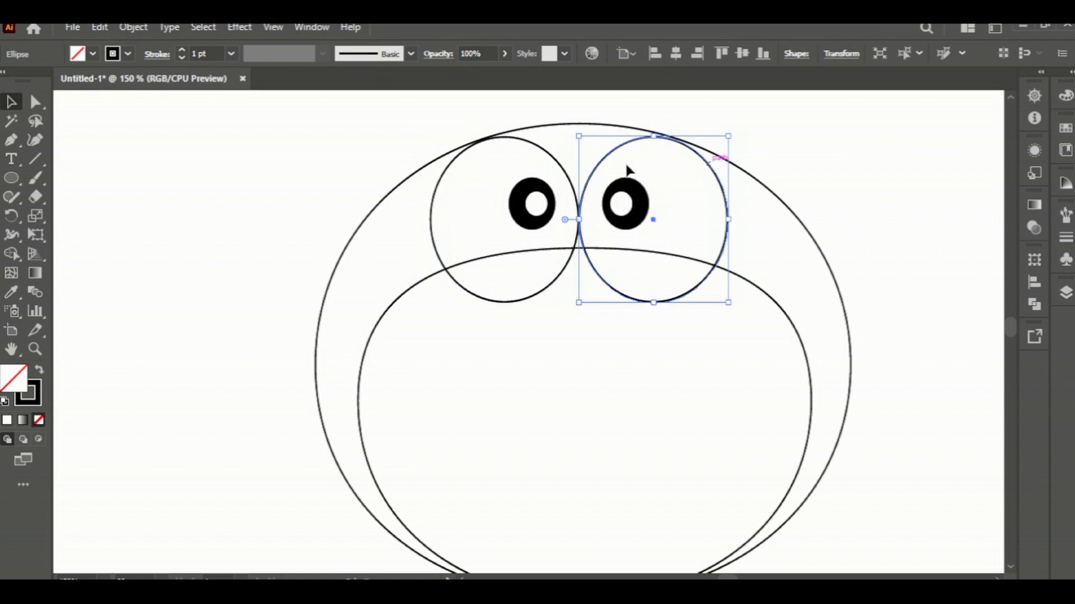
left_click(93, 54)
left_click(27, 81)
left_click(204, 244)
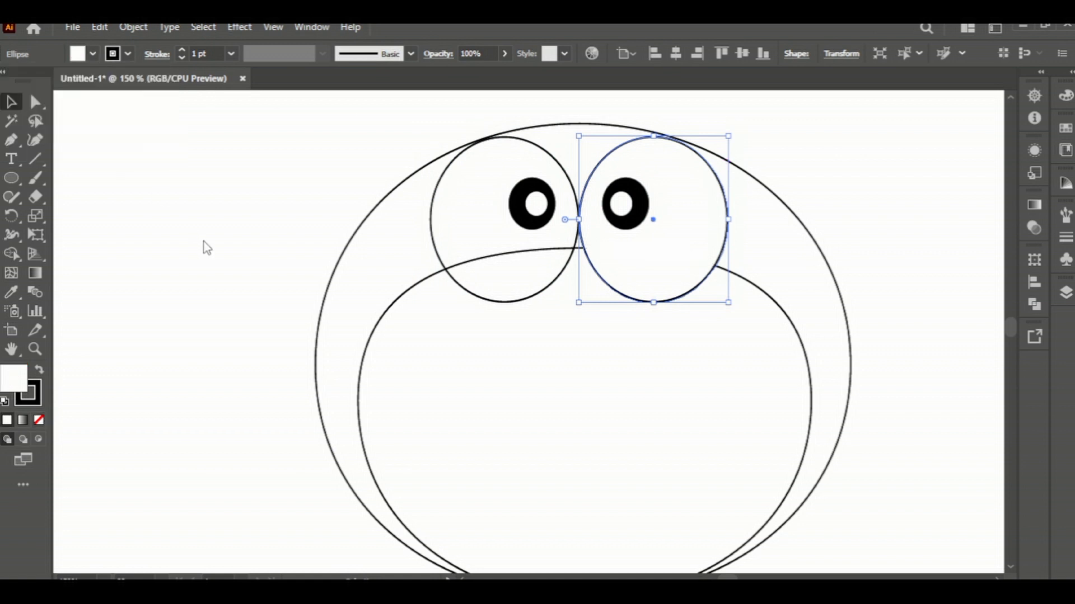
Fill the outer ellipse of the left-hand eye with white and deselect it
left_click(432, 220)
left_click(92, 54)
left_click(27, 81)
left_click(185, 260)
left_click(187, 260)
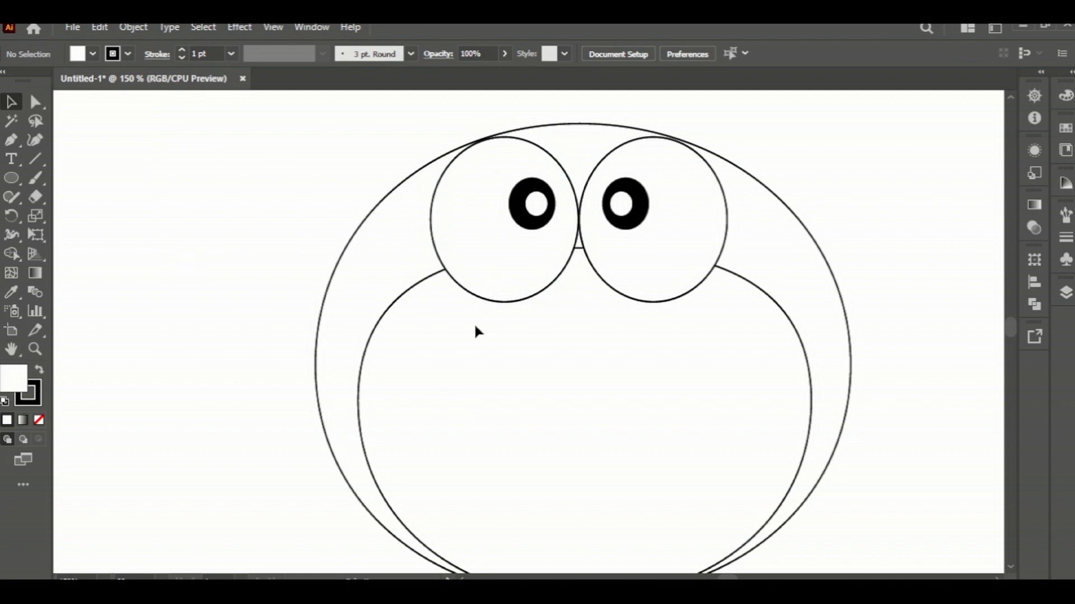
Stretch the inner head shape upward so its upper edge is hidden behind the white eyes
left_click(733, 277)
left_click_drag(585, 245, 584, 228)
left_click(945, 215)
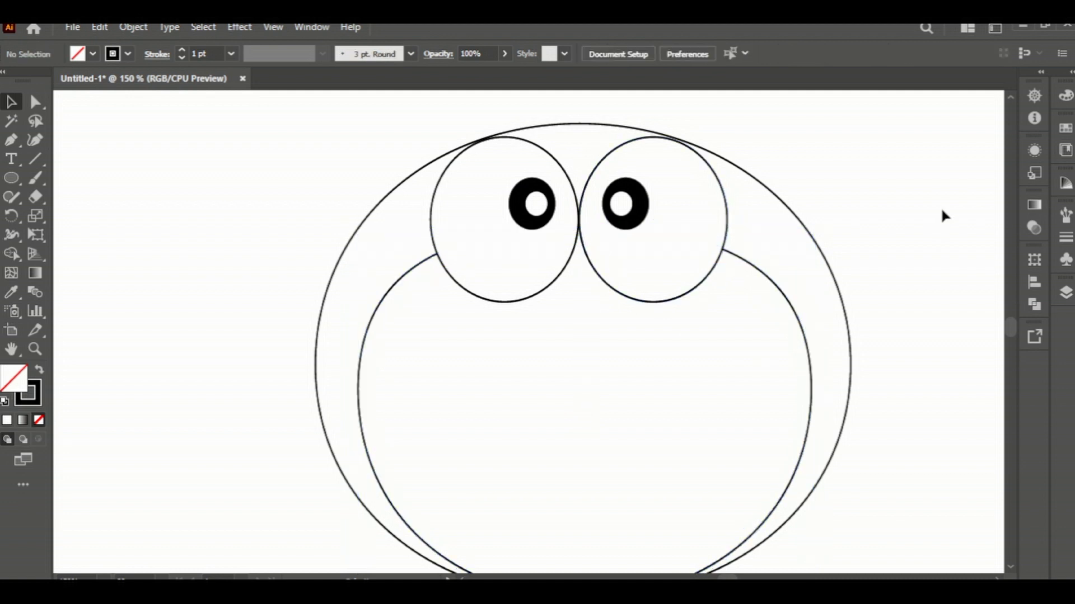
Draw a small circle for the nose, place it centred just below the eyes and flatten it into a wide ellipse
left_click(11, 178)
left_click_drag(137, 197, 183, 245)
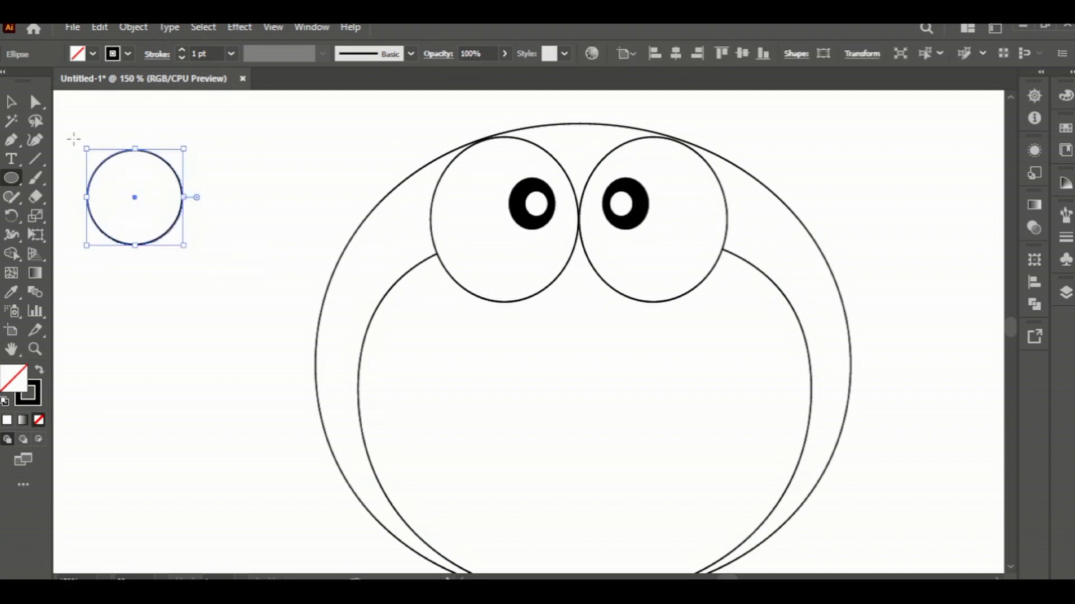
key("v")
left_click_drag(134, 198, 578, 330)
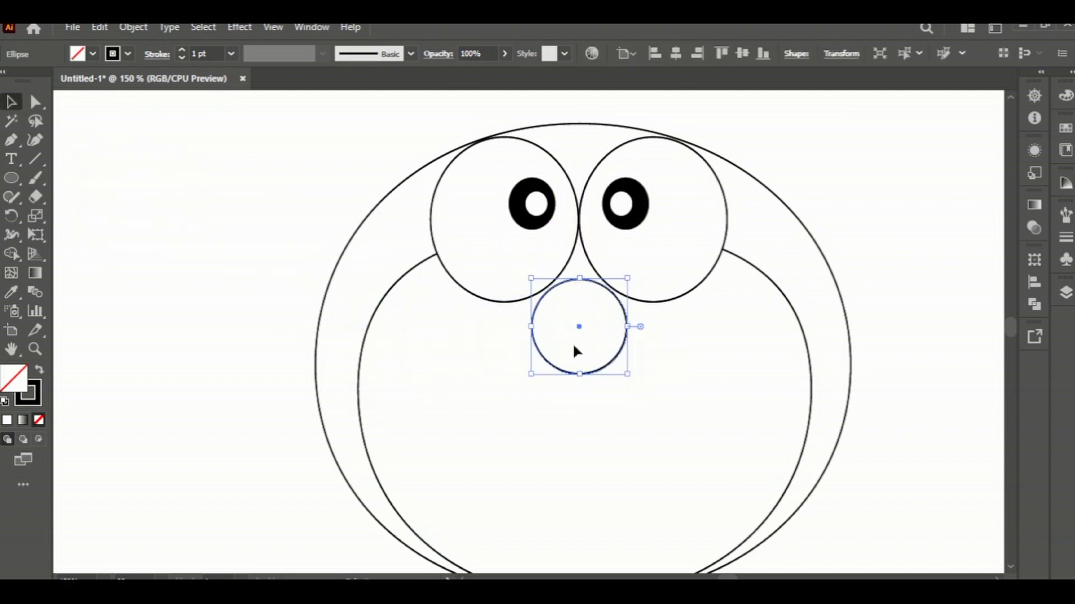
left_click_drag(579, 376, 579, 357)
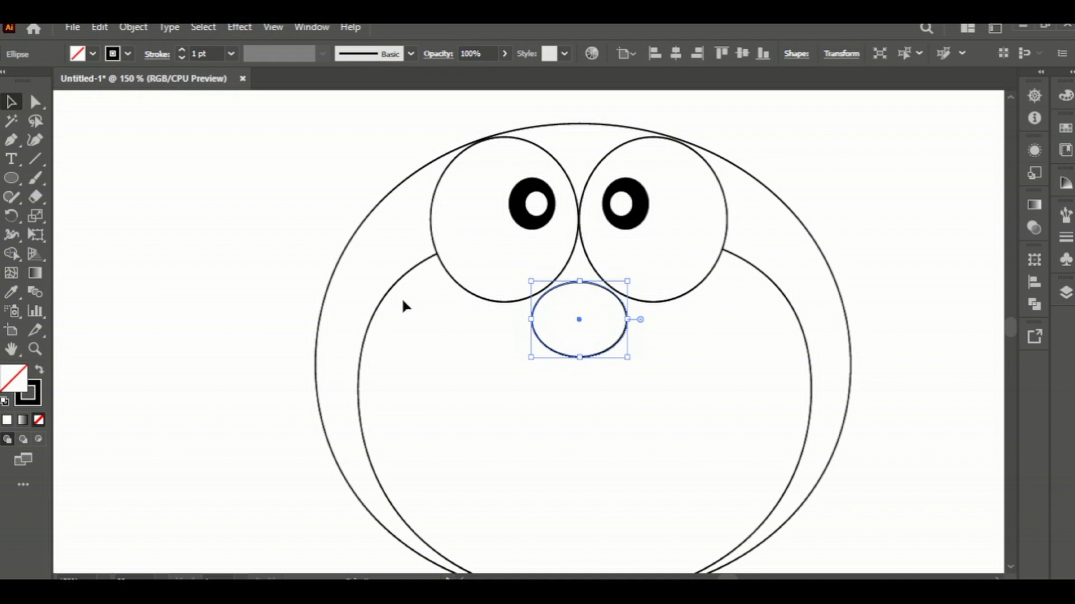
Try light blue shades as the outer head shape's fill and settle on the bright cyan swatch
left_click(786, 211)
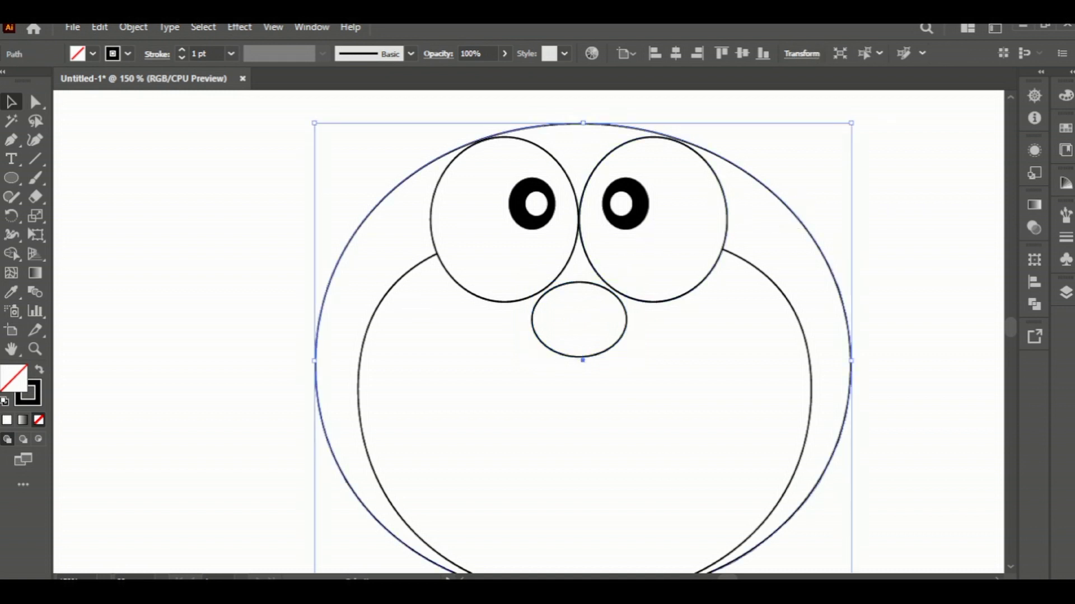
left_click(1065, 95)
left_click(958, 155)
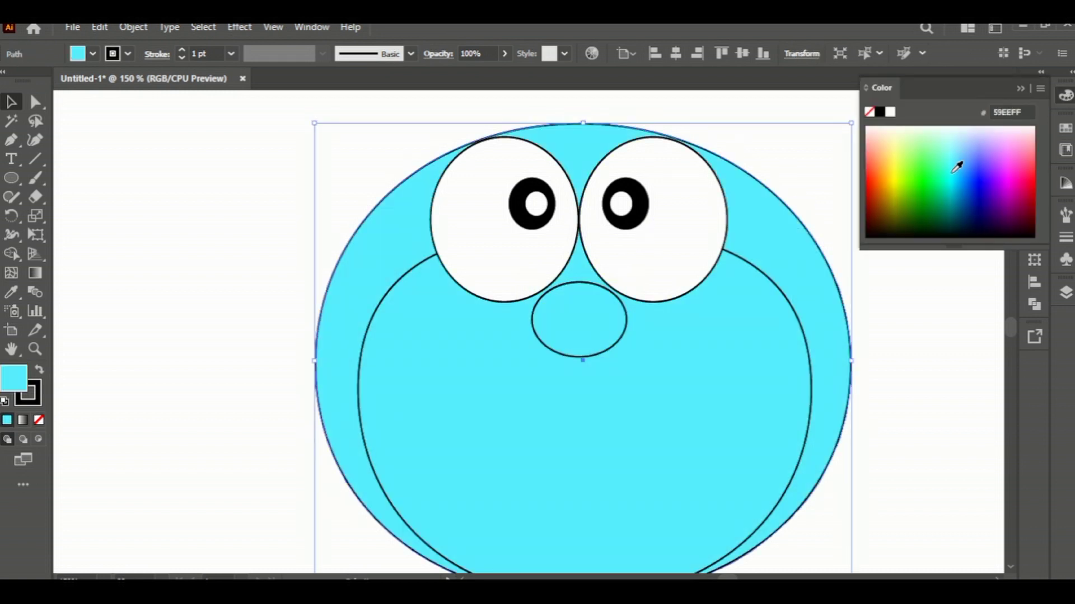
left_click(967, 148)
left_click(966, 150)
left_click(984, 149)
left_click(958, 159)
left_click(1020, 89)
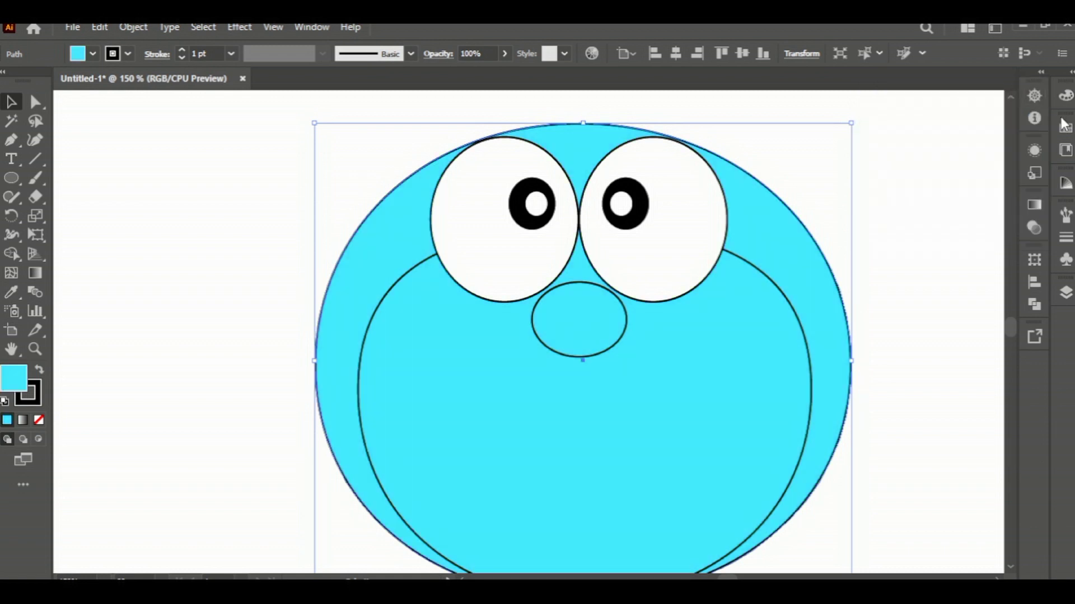
left_click(1065, 128)
left_click(937, 170)
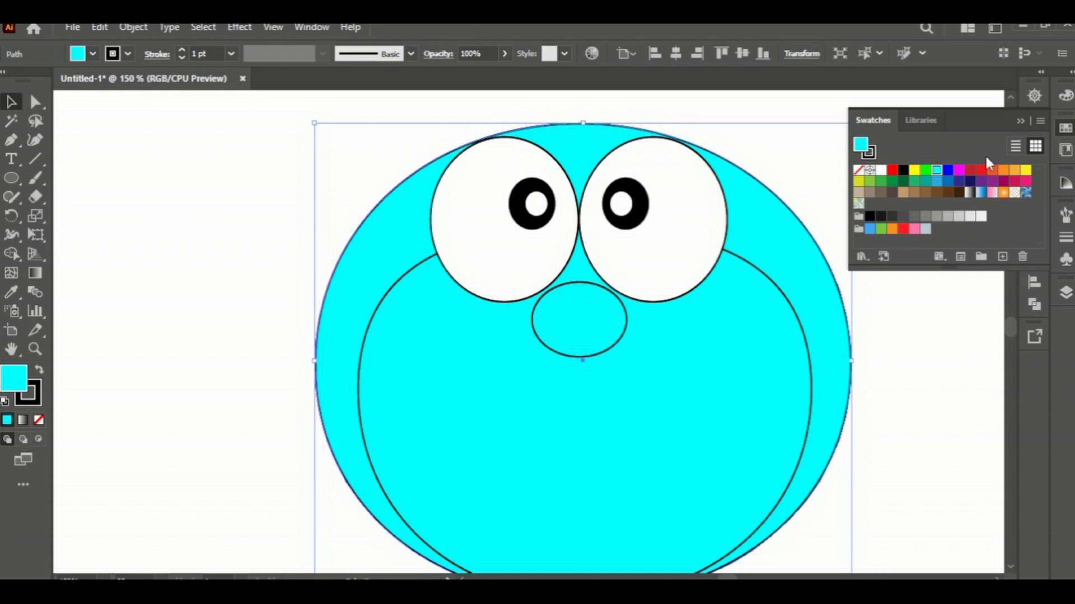
left_click(1019, 120)
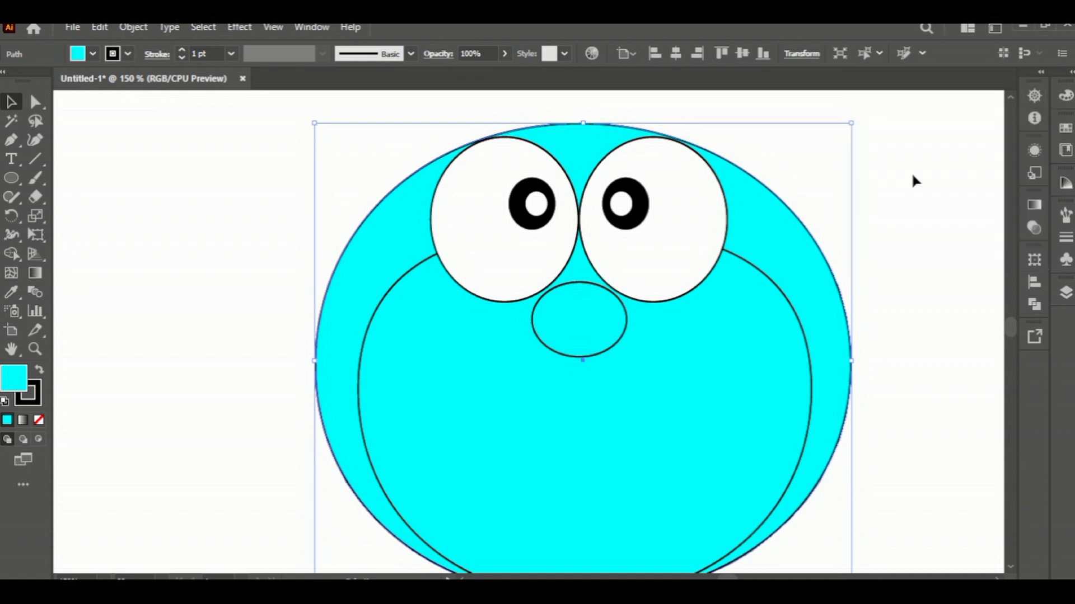
Fill the inner head shape with the white swatch
left_click(780, 292)
left_click(1065, 129)
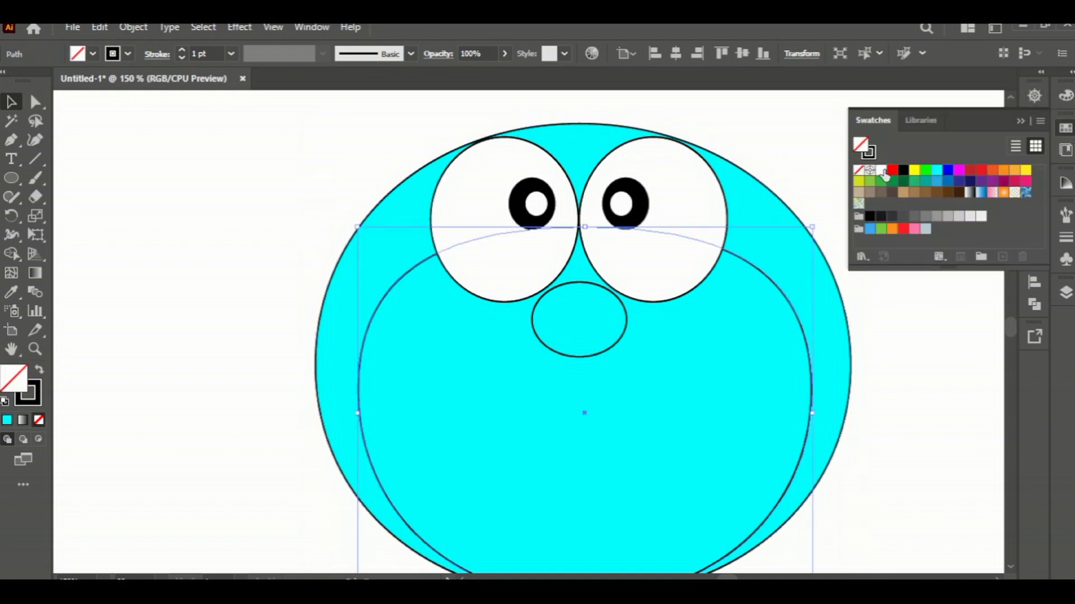
left_click(881, 171)
left_click(902, 288)
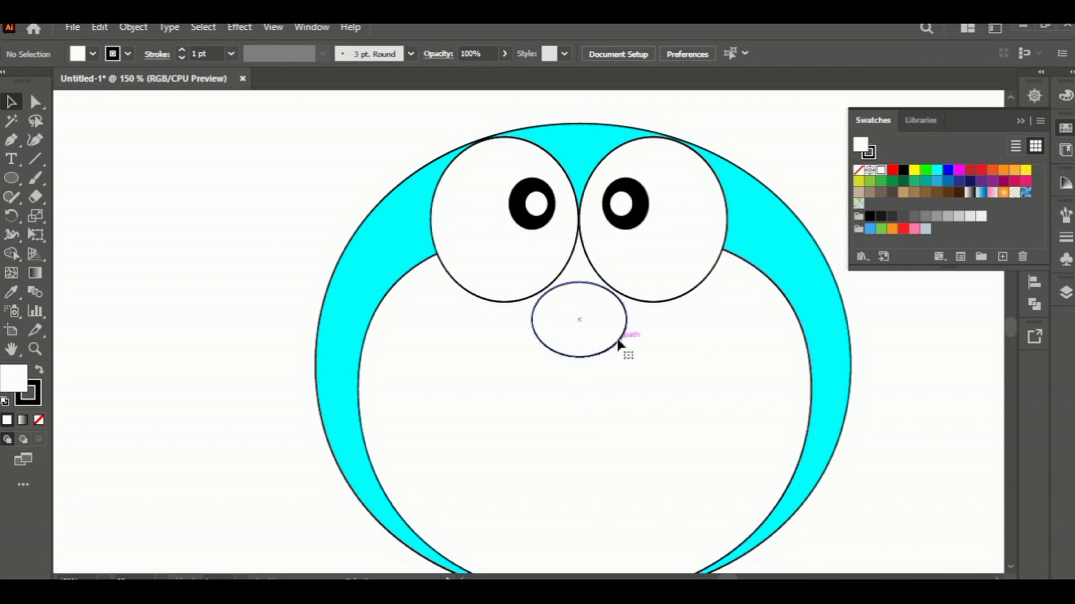
Fill the nose ellipse with the bright red swatch and deselect it
left_click(616, 343)
left_click(892, 171)
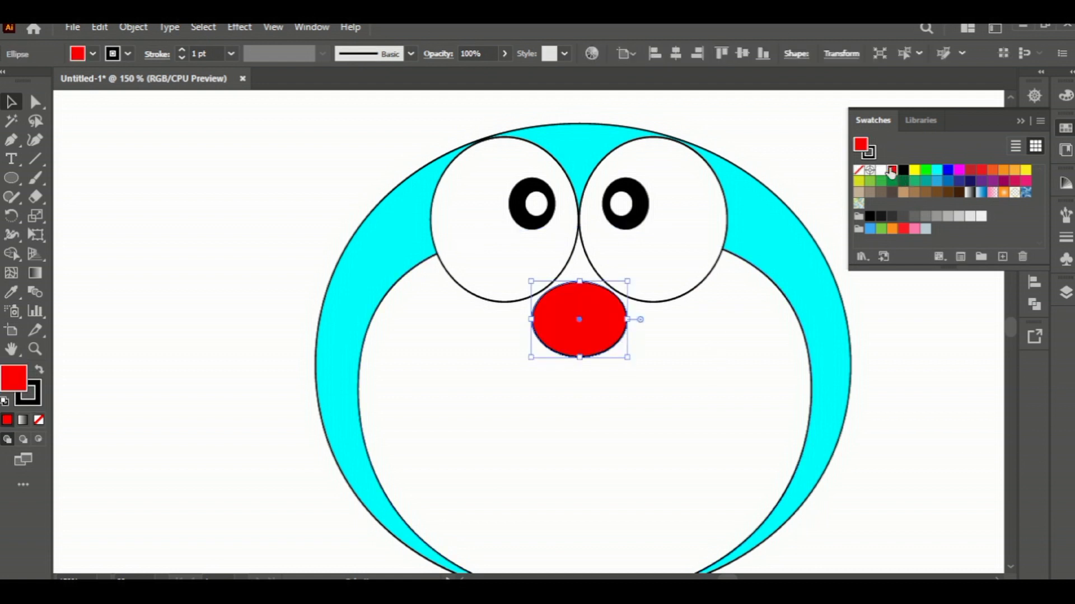
left_click(1020, 121)
left_click(937, 195)
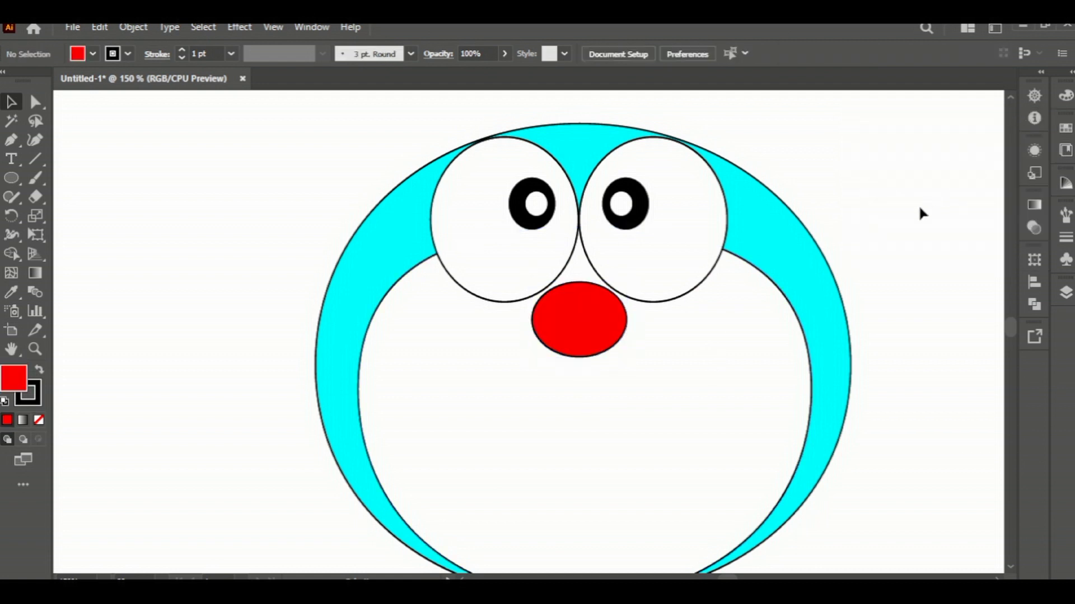
Draw an open mouth path with the Pen tool: a short vertical line below the nose, curving out to the face's left edge
scroll(805, 246, "down", 1)
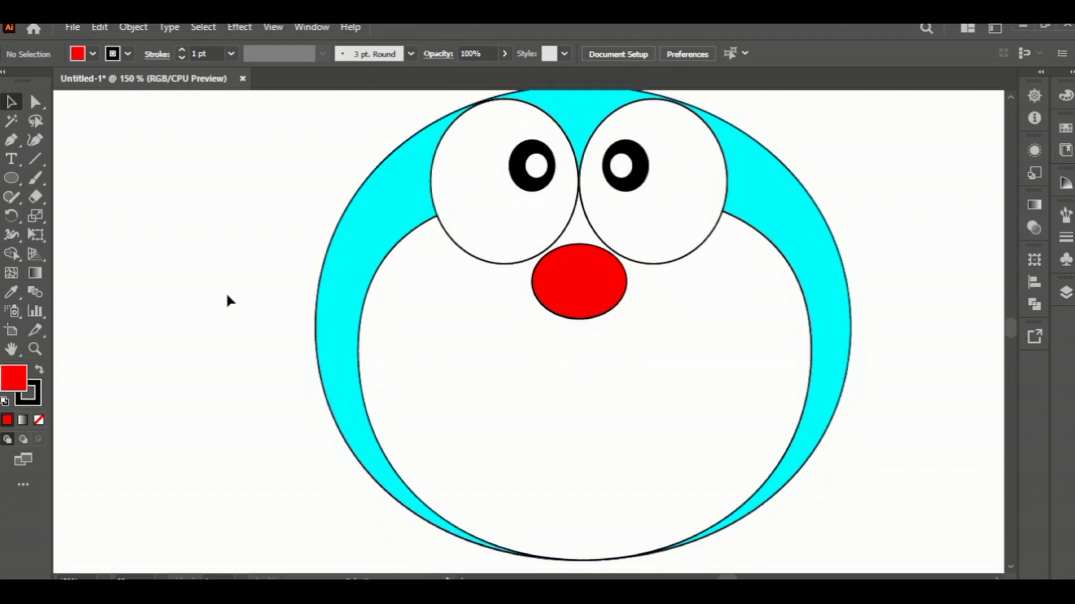
left_click(15, 143)
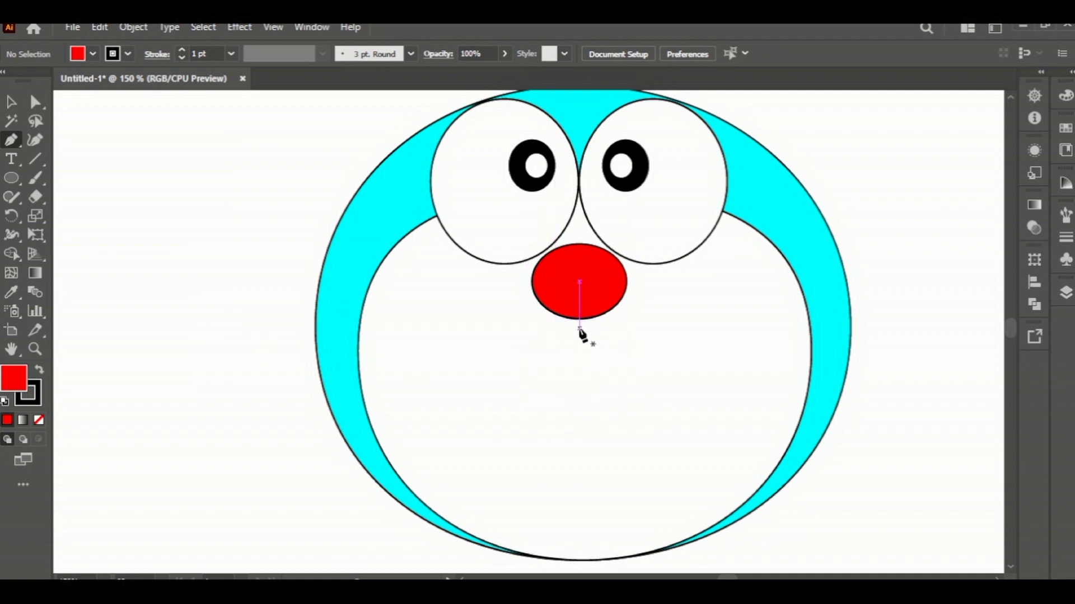
left_click(583, 323)
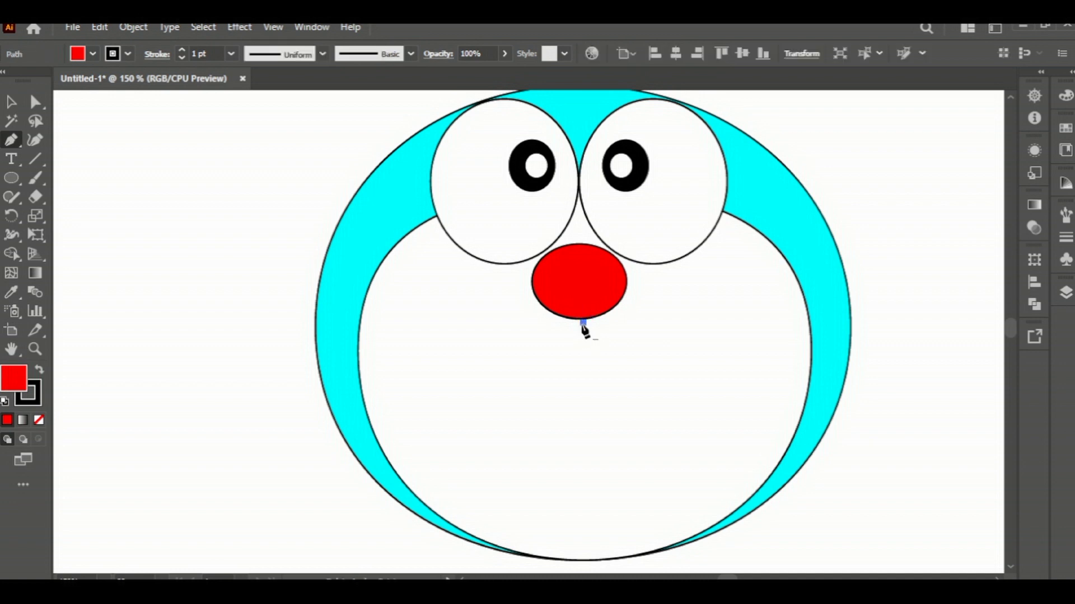
left_click(585, 369)
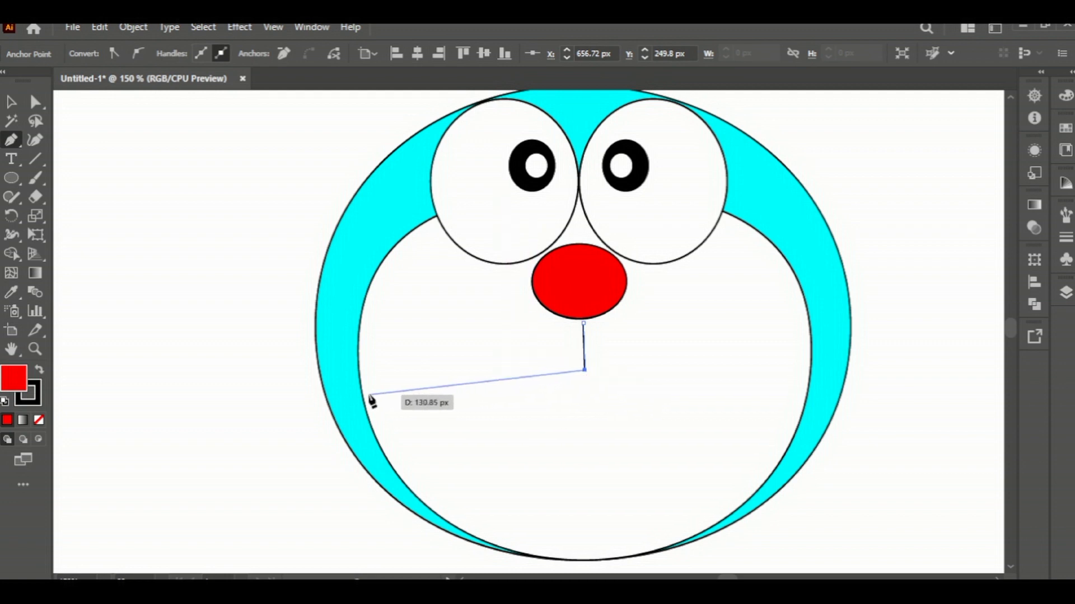
left_click_drag(378, 297, 498, 166)
key("Return")
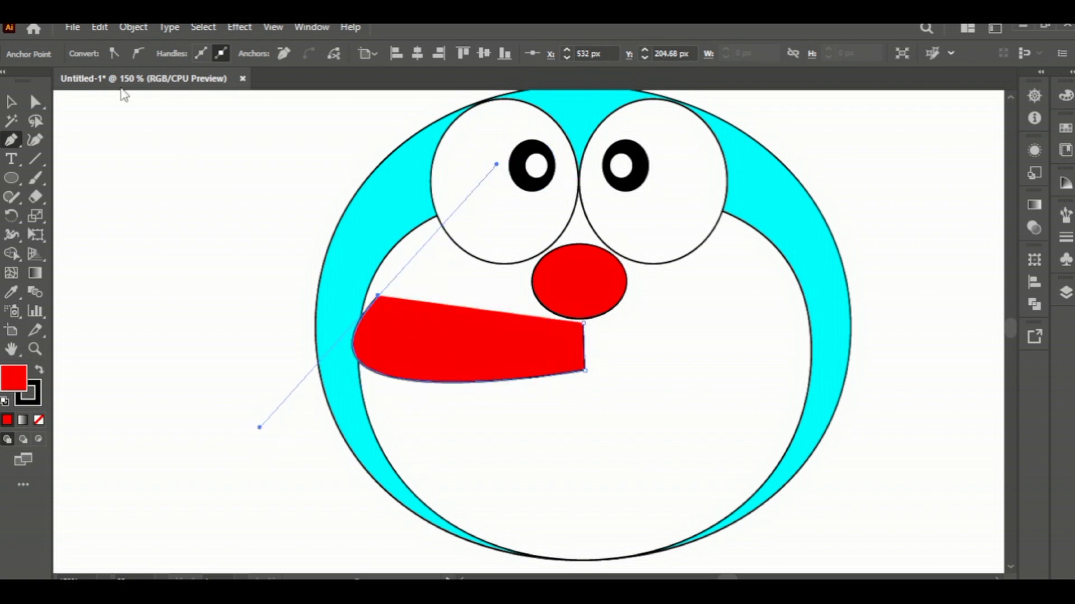
left_click_drag(259, 427, 281, 439)
left_click_drag(278, 447, 279, 453)
left_click(279, 452)
key("ctrl+z")
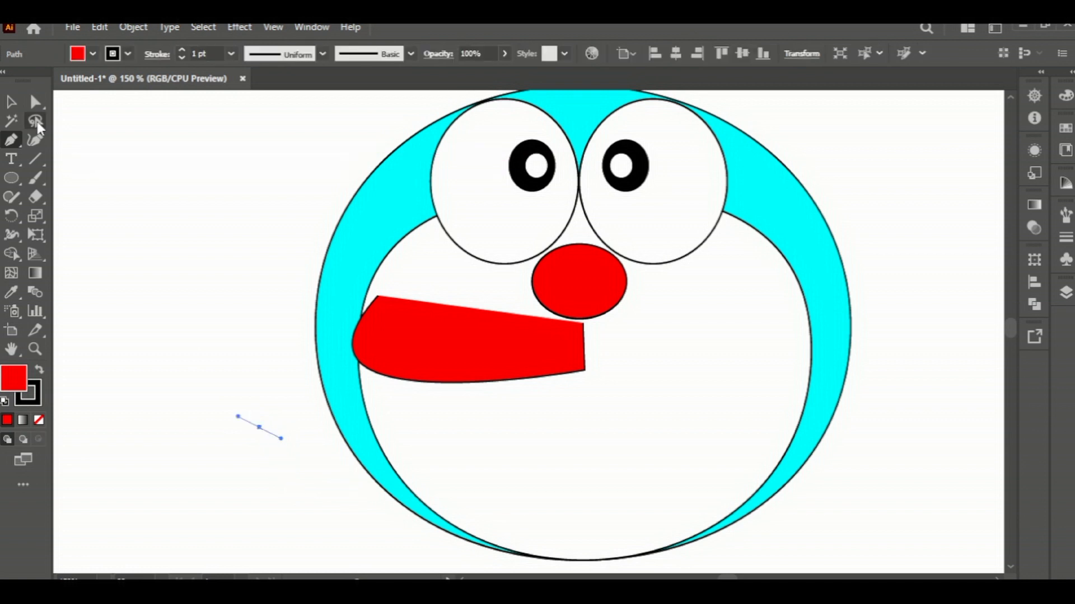
Select the mouth path and set its fill to None so only the black outline remains
key("v")
left_click(379, 371)
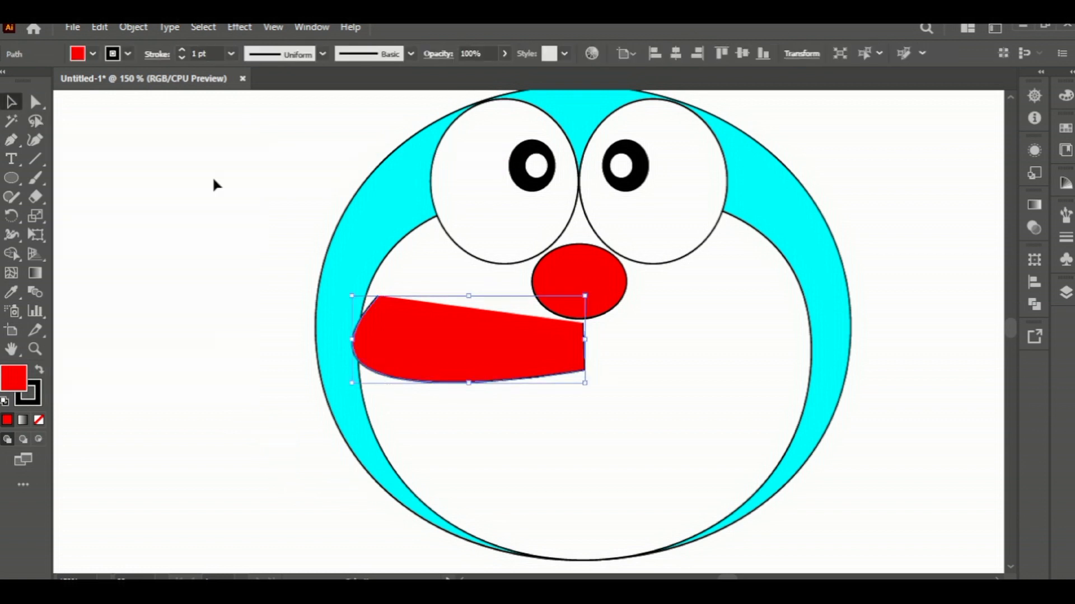
left_click(92, 53)
left_click(6, 79)
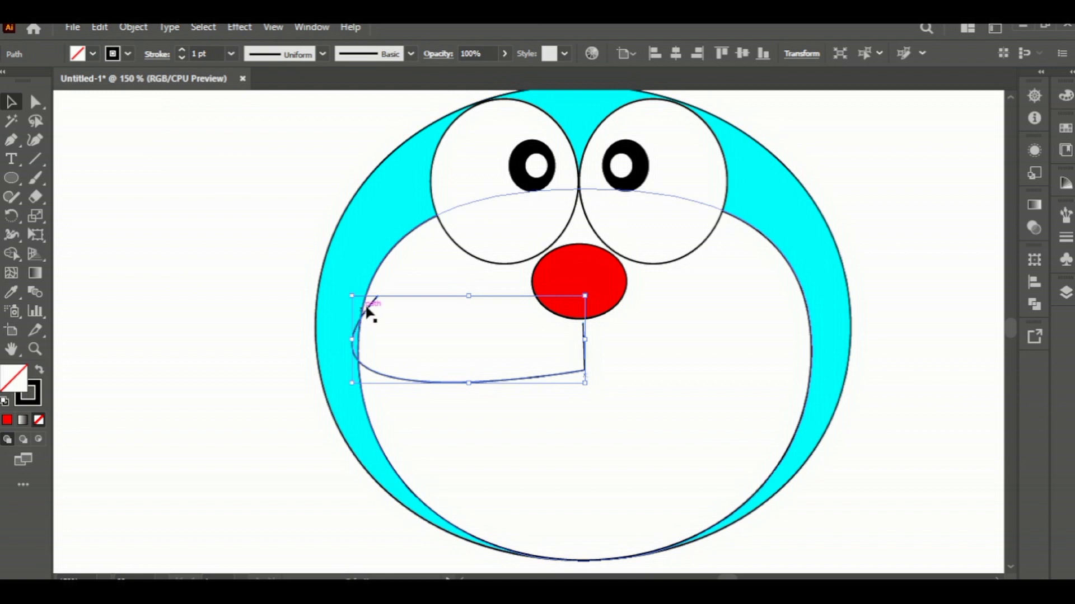
Reshape the mouth path's outer end by steepening its direction handle and shifting the end anchor slightly outward onto the face's edge
left_click(36, 103)
left_click(378, 295)
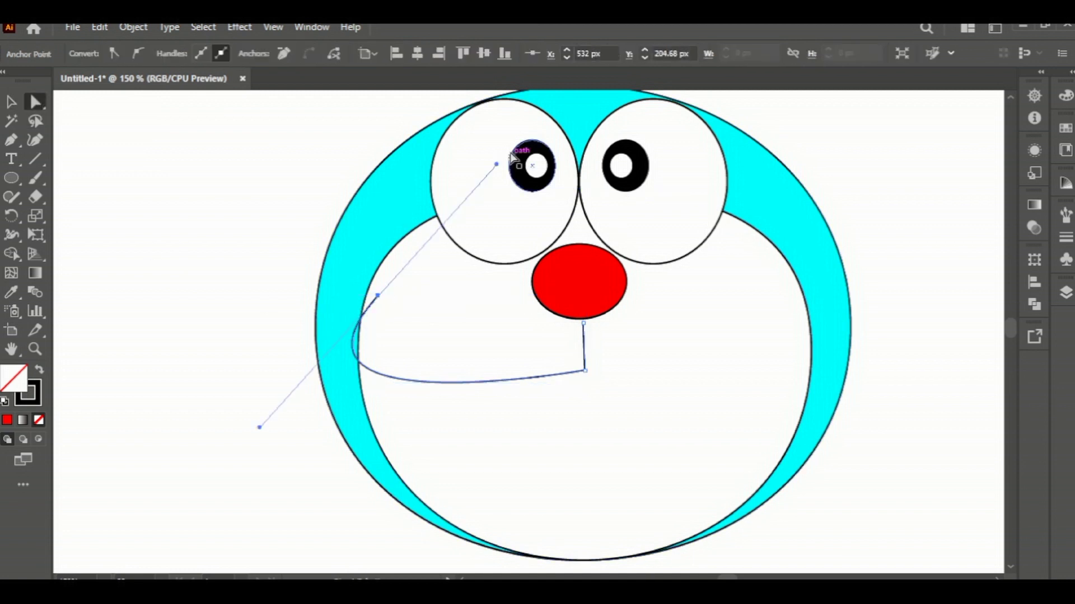
left_click_drag(496, 165, 462, 150)
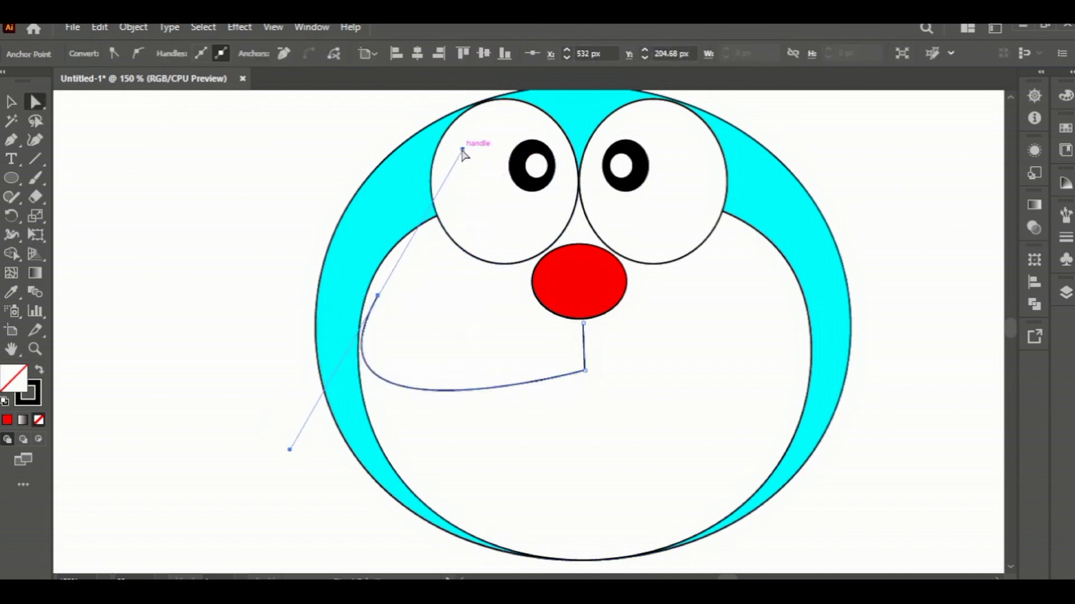
left_click(11, 101)
left_click_drag(361, 343, 342, 348)
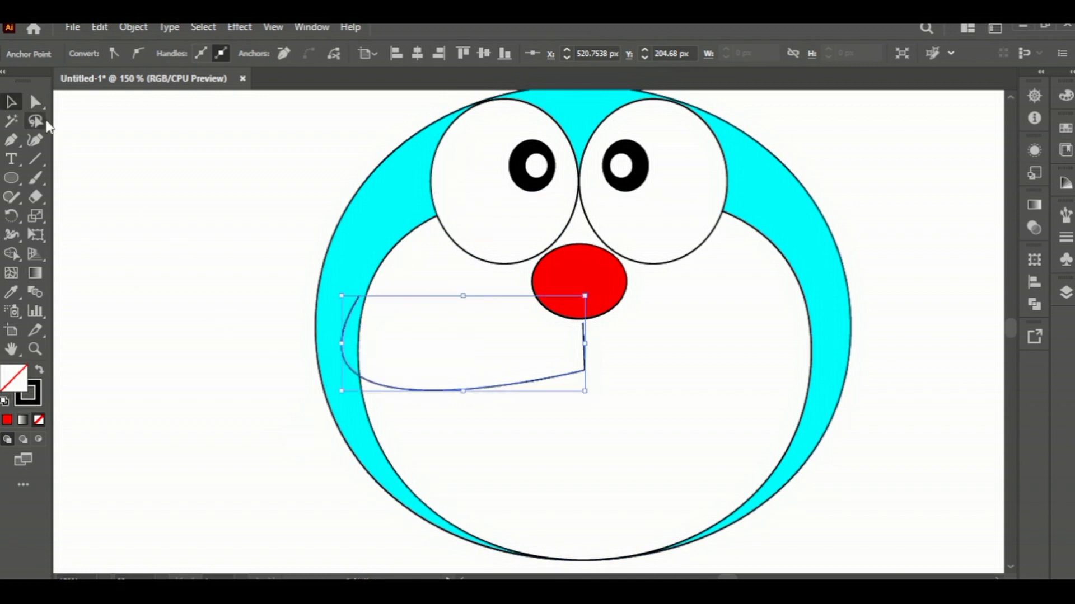
left_click(34, 101)
left_click(360, 295)
left_click_drag(362, 298, 372, 296)
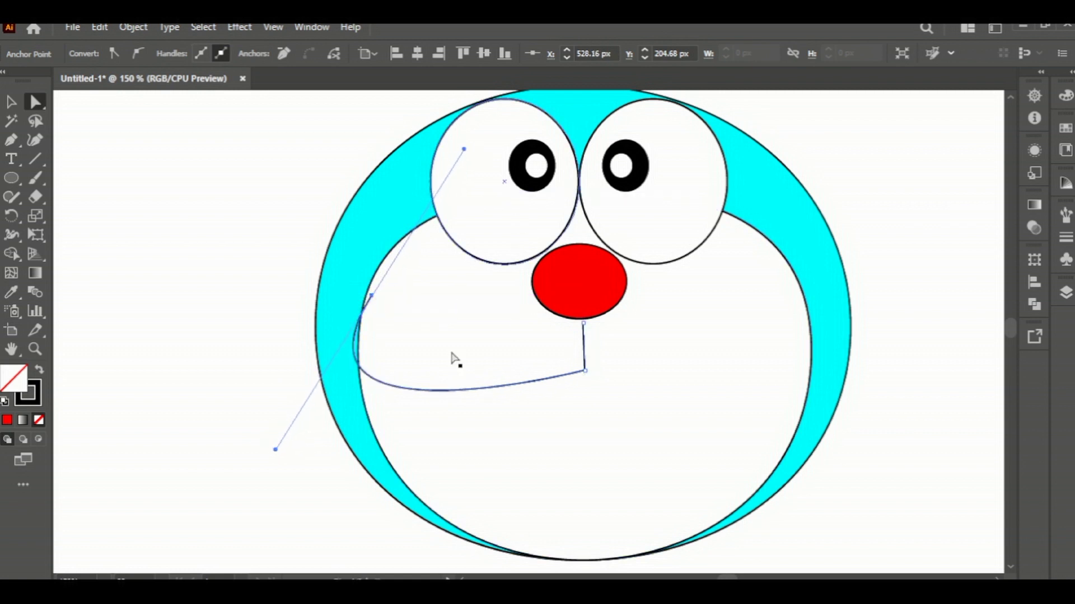
Create a reflected copy of the mouth path and place it opposite the original so both halves meet at the centre below the nose
key("v")
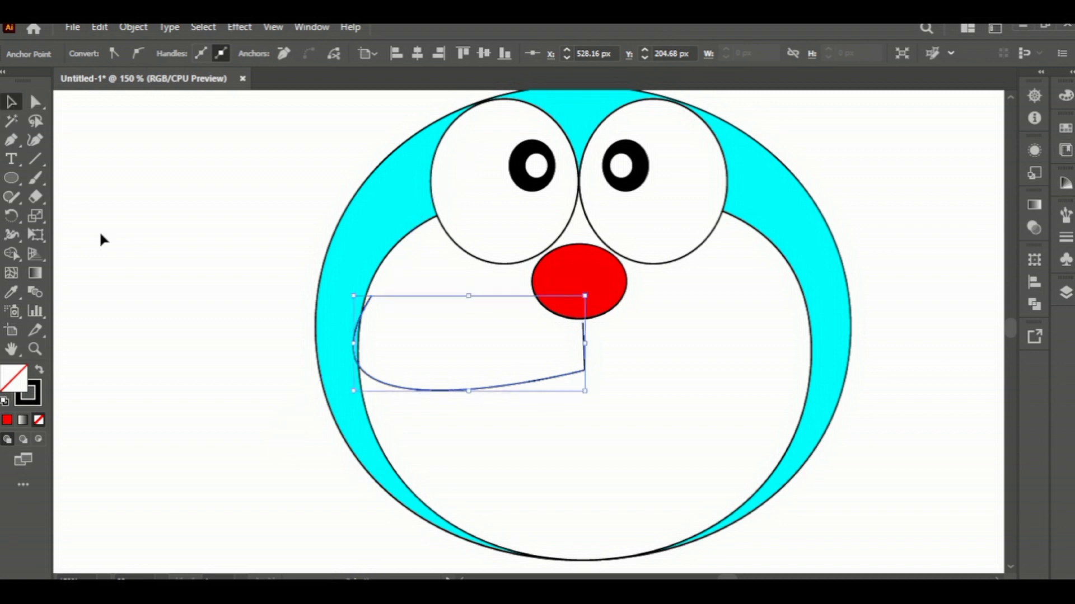
right_click(408, 391)
mouse_move(555, 492)
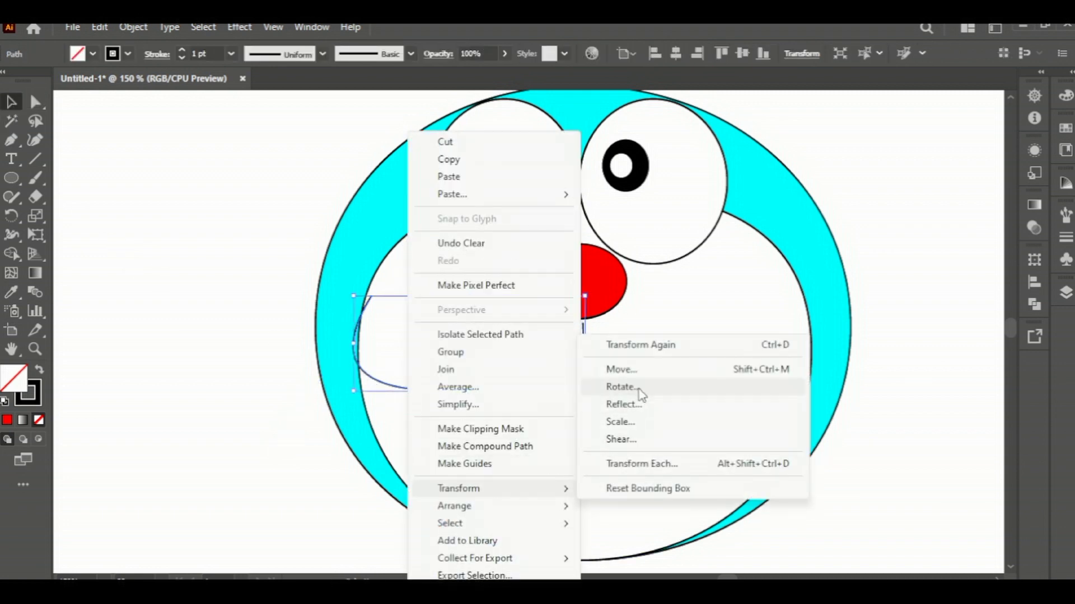
left_click(627, 403)
key("Return")
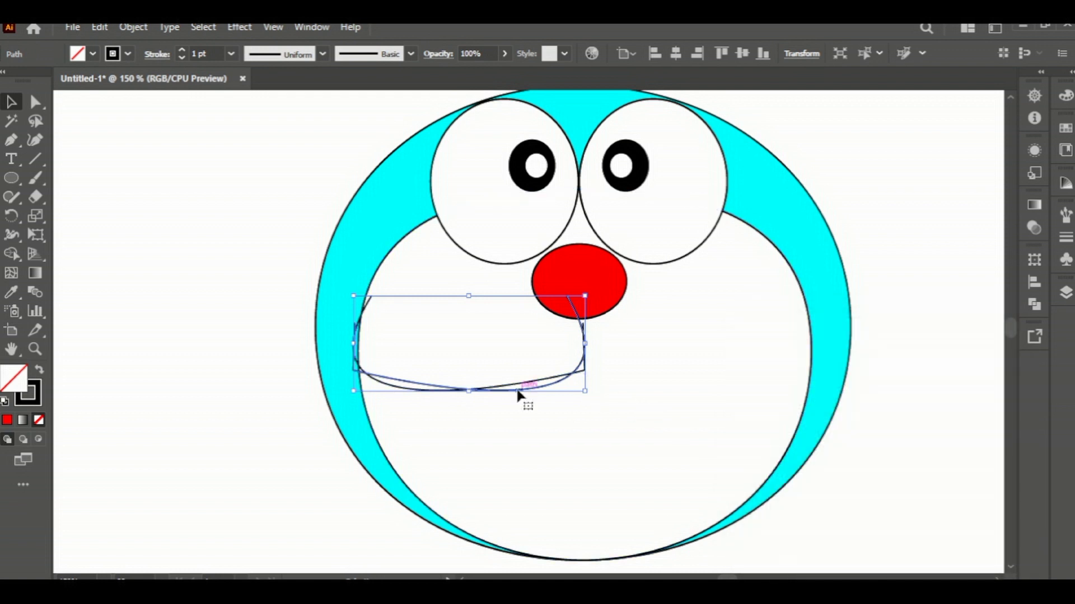
key("ctrl+shift+a")
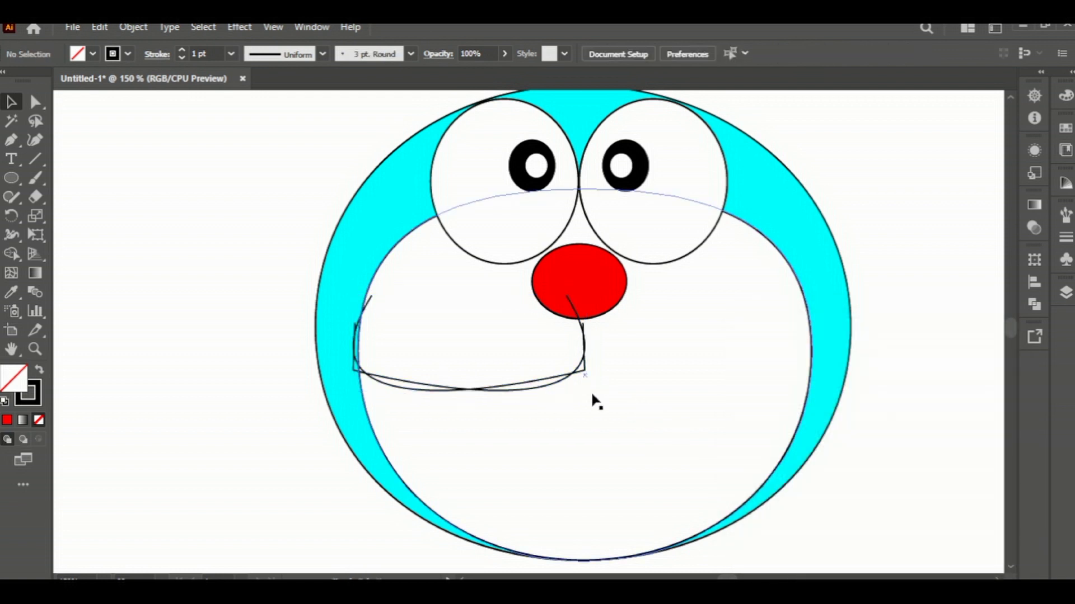
left_click(551, 389)
left_click_drag(551, 389, 782, 379)
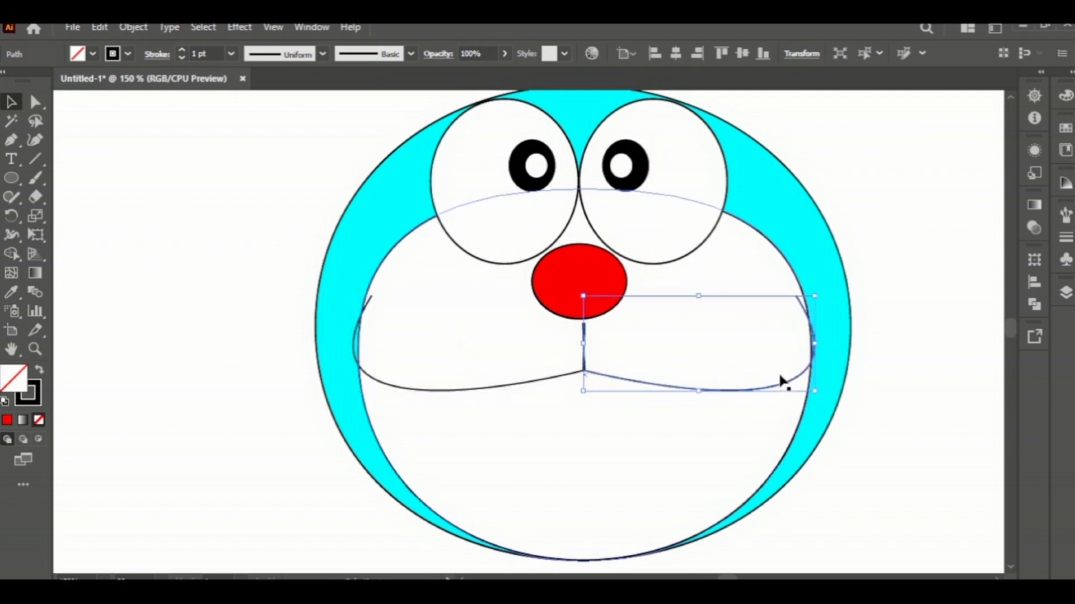
left_click(129, 404)
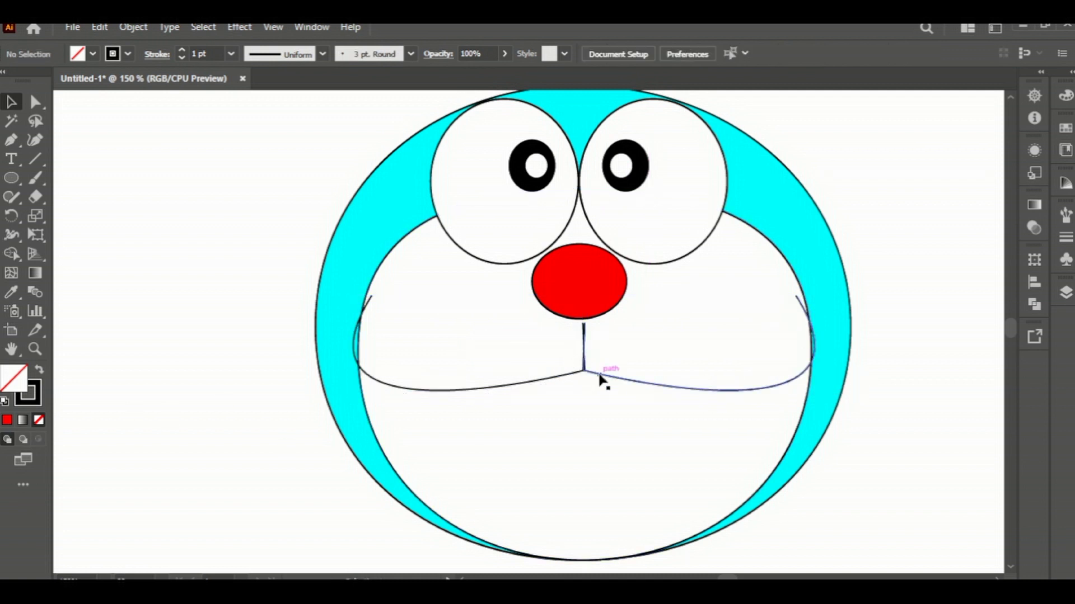
Straighten the original mouth half's short vertical line by moving its top anchor directly above the centre corner
scroll(591, 364, "up", 3)
scroll(591, 364, "up", 2)
left_click(563, 257)
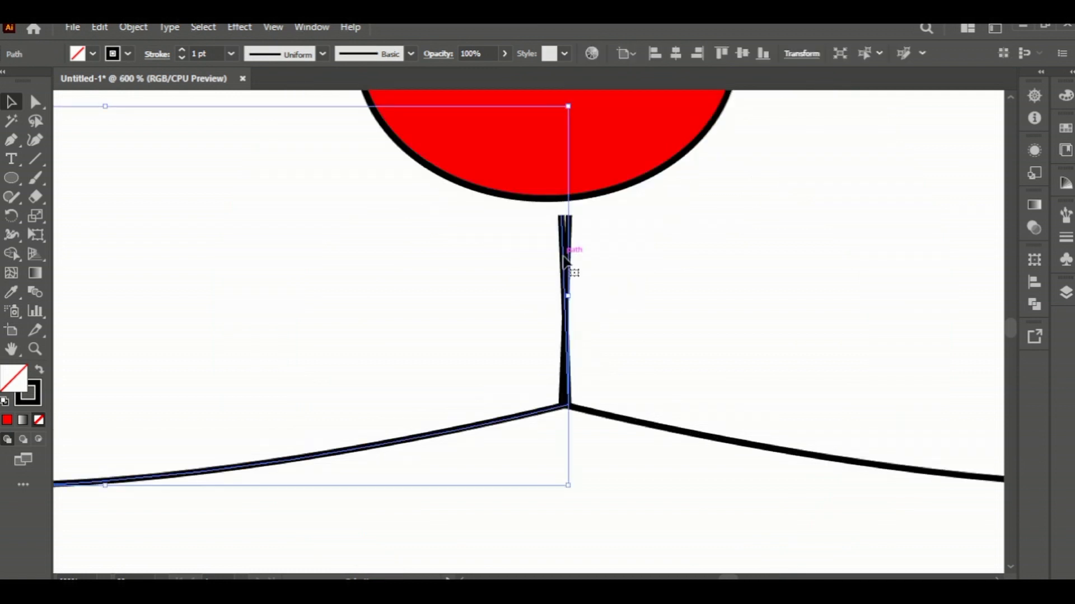
left_click(36, 102)
left_click(567, 218)
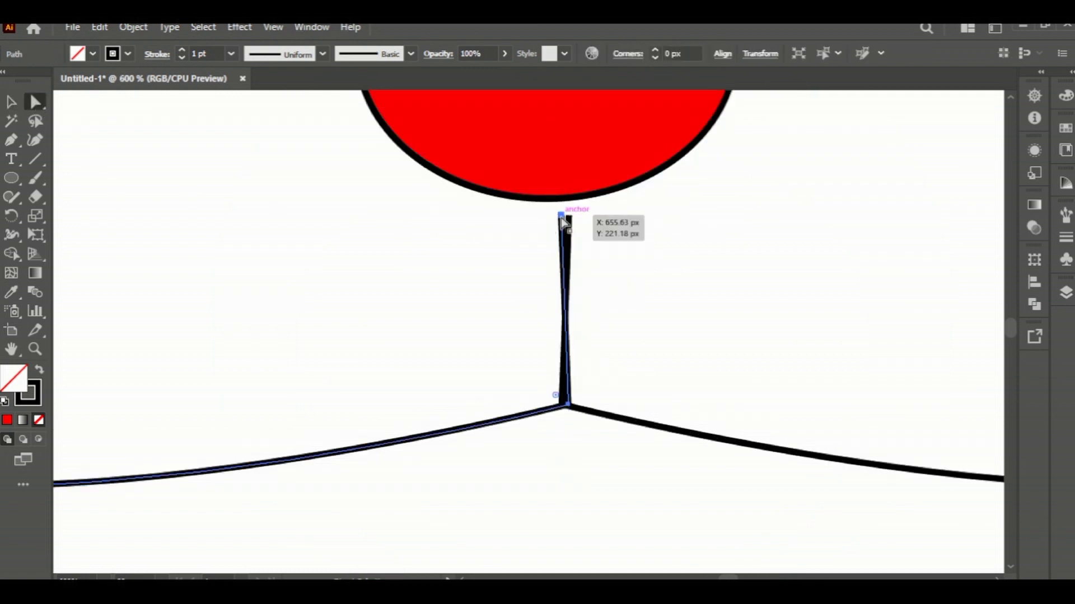
left_click_drag(572, 219, 572, 221)
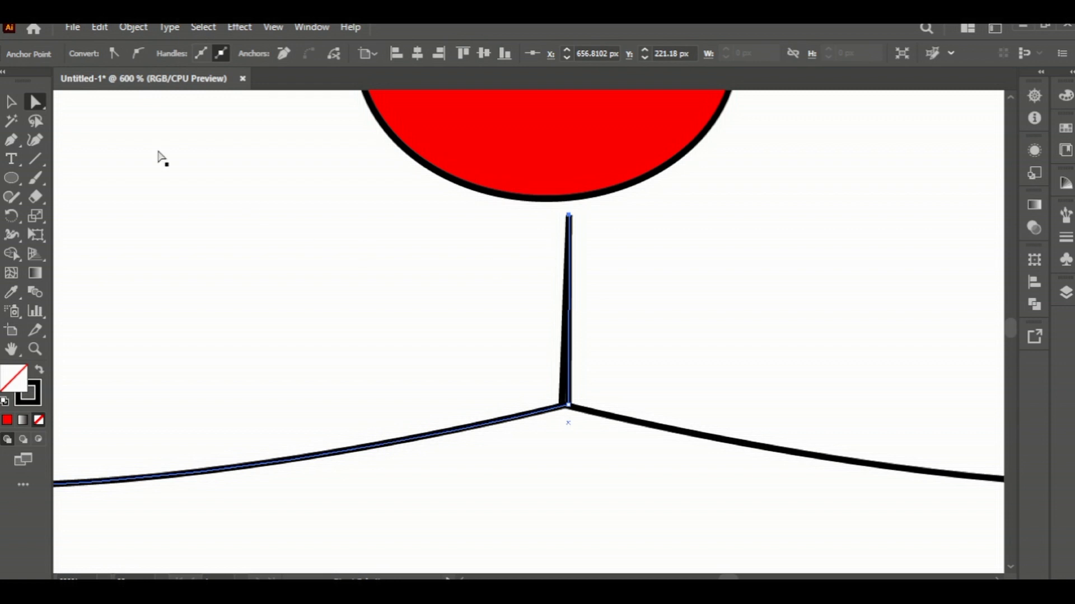
Straighten the reflected mouth half's vertical line by moving its top anchor to X 655.72 px
left_click(588, 417)
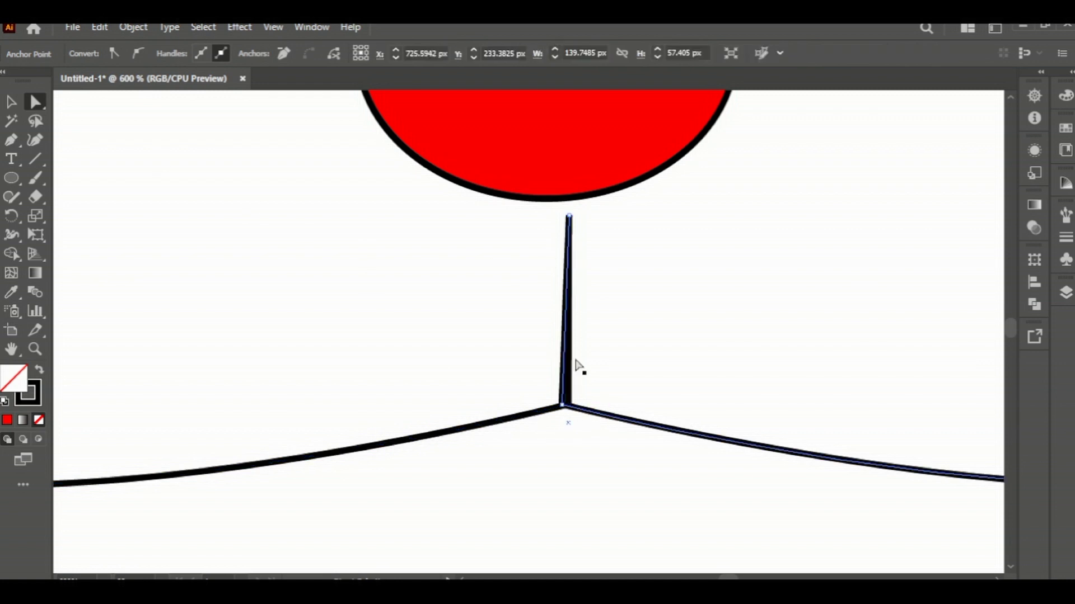
left_click(570, 218)
left_click_drag(569, 221, 561, 219)
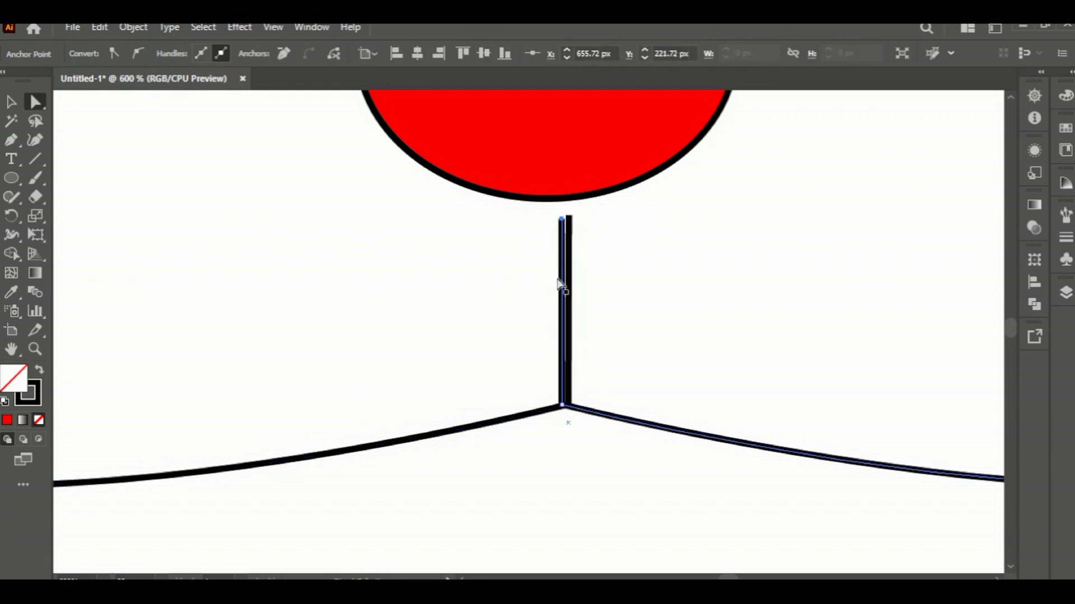
left_click(11, 101)
key("Right")
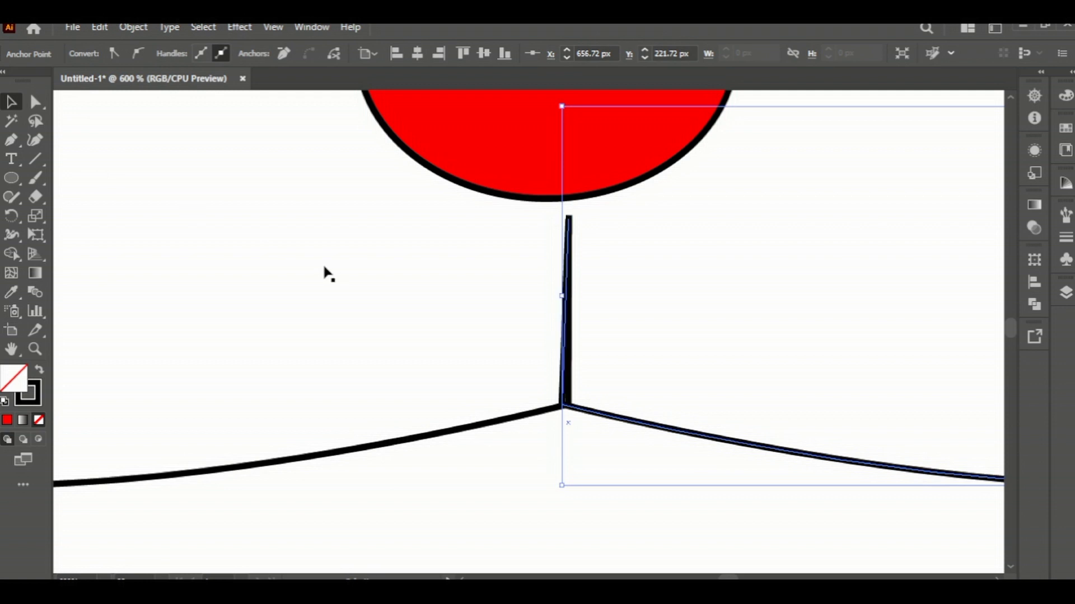
key("Left")
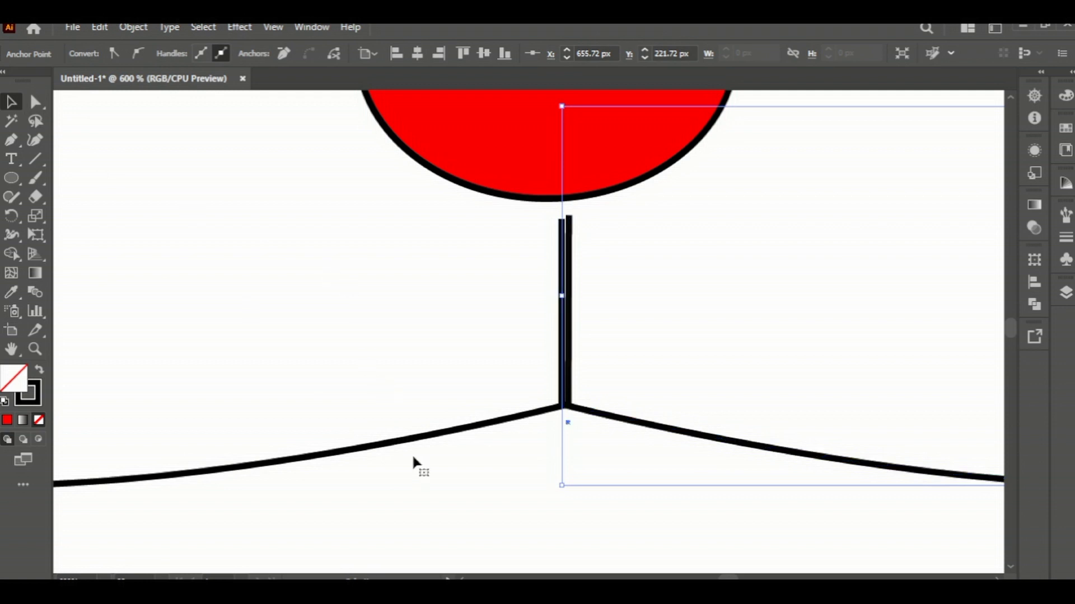
Nudge the original mouth half left until both halves' vertical lines coincide as one line
left_click(415, 440)
key("Left")
key("Left")
left_click(590, 413)
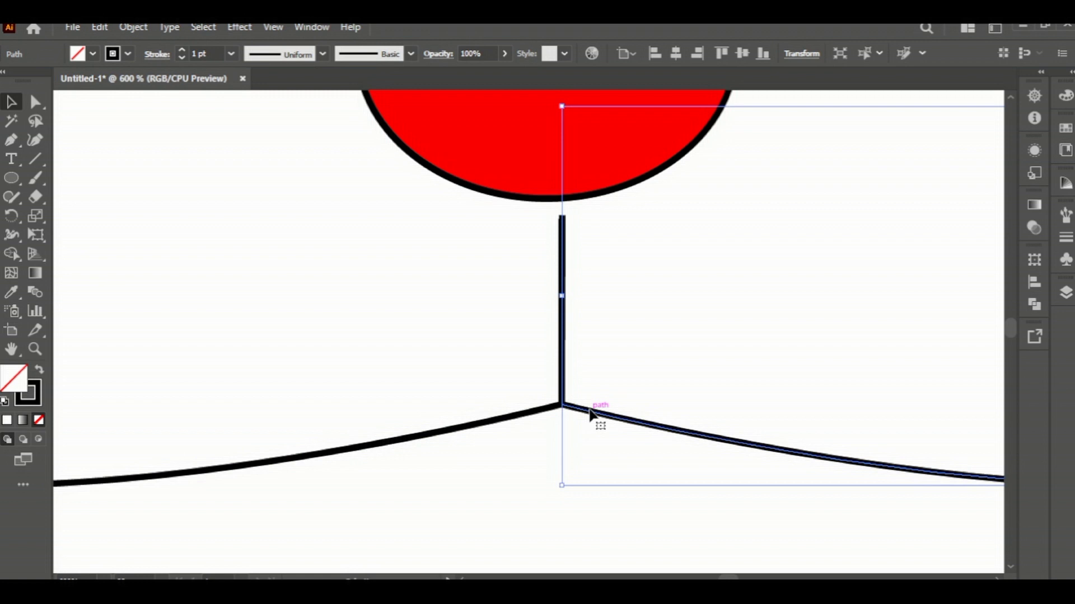
left_click(507, 456)
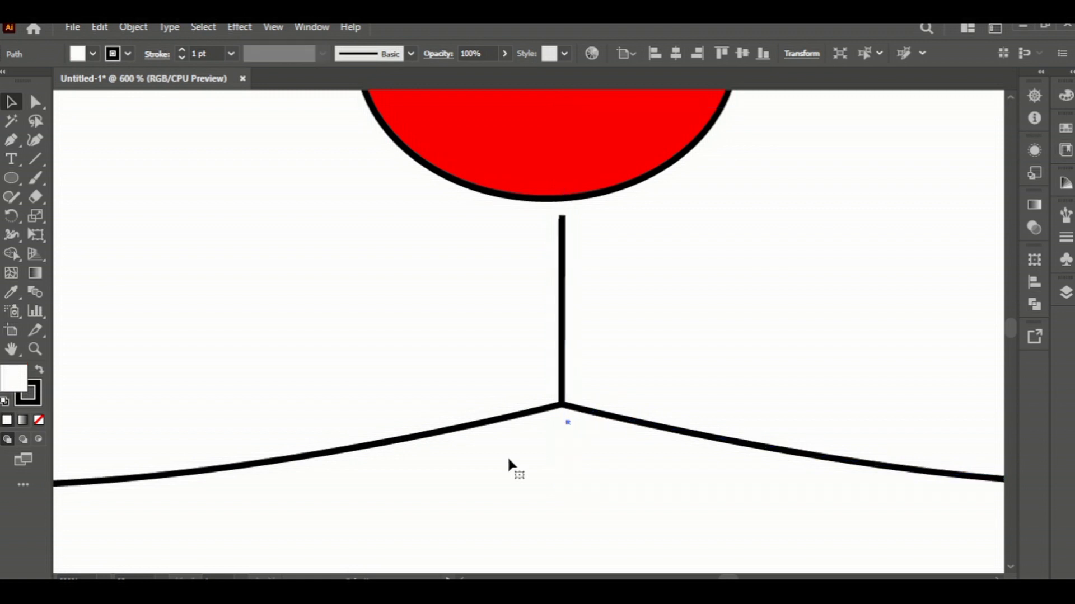
Fill both mouth halves with the white swatch and deselect them
scroll(508, 456, "down", 3)
scroll(510, 455, "down", 2)
left_click(441, 385)
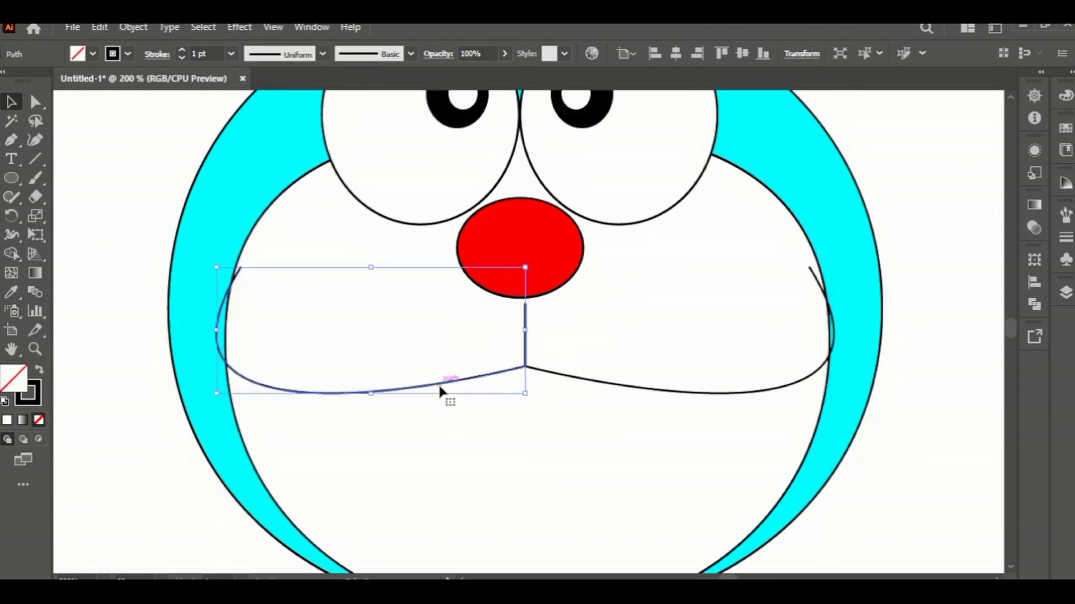
left_click(92, 55)
left_click(28, 82)
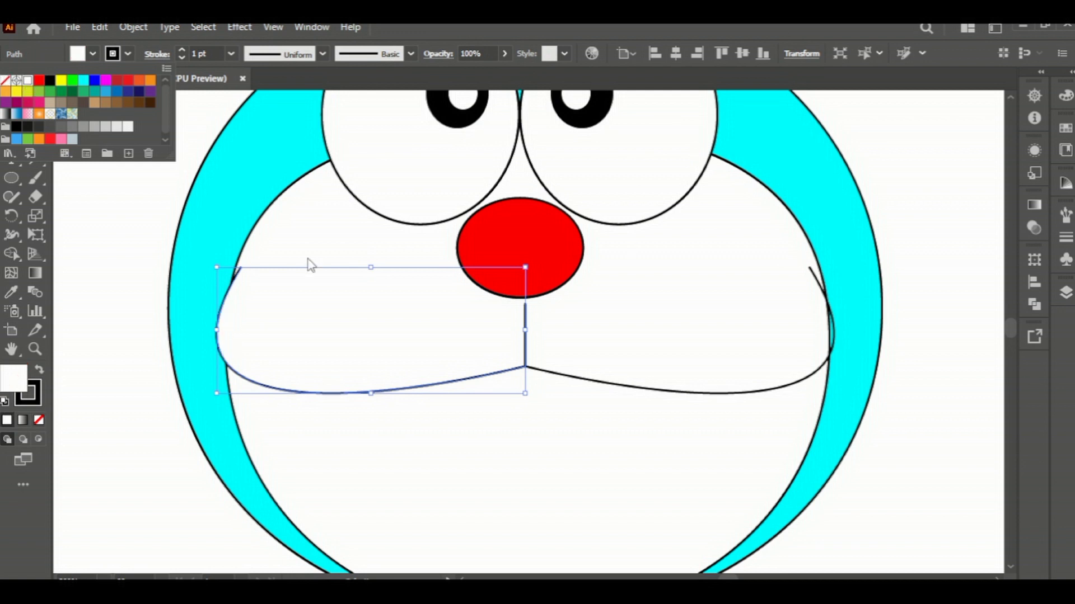
left_click(800, 389)
left_click(794, 384)
left_click(91, 54)
left_click(28, 81)
left_click(953, 237)
left_click(951, 237)
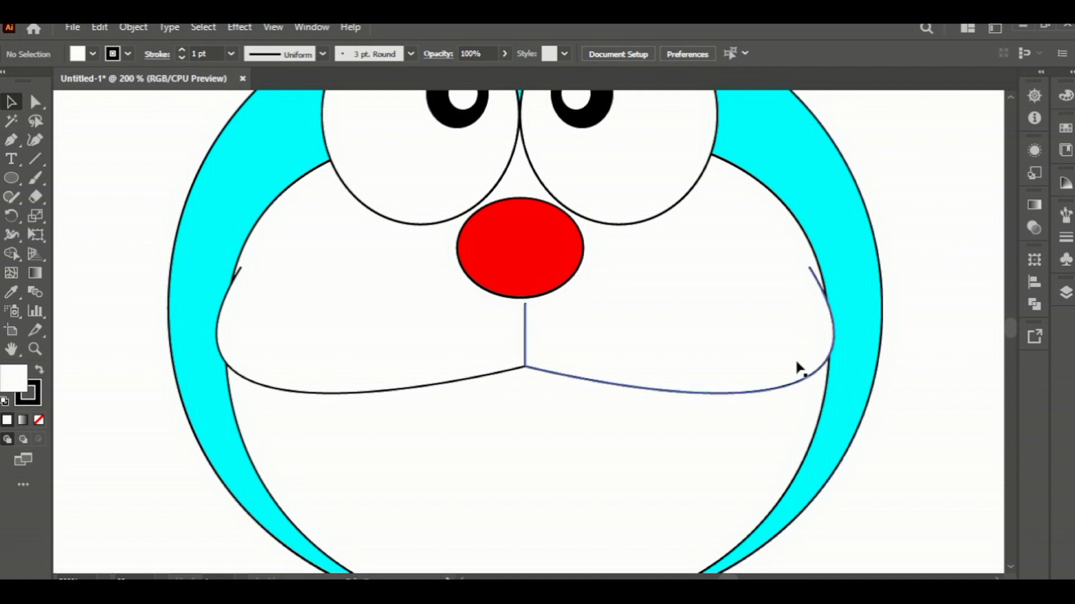
Draw a white circle with the Ellipse tool on the empty canvas below and to the left of the face
scroll(762, 395, "down", 1)
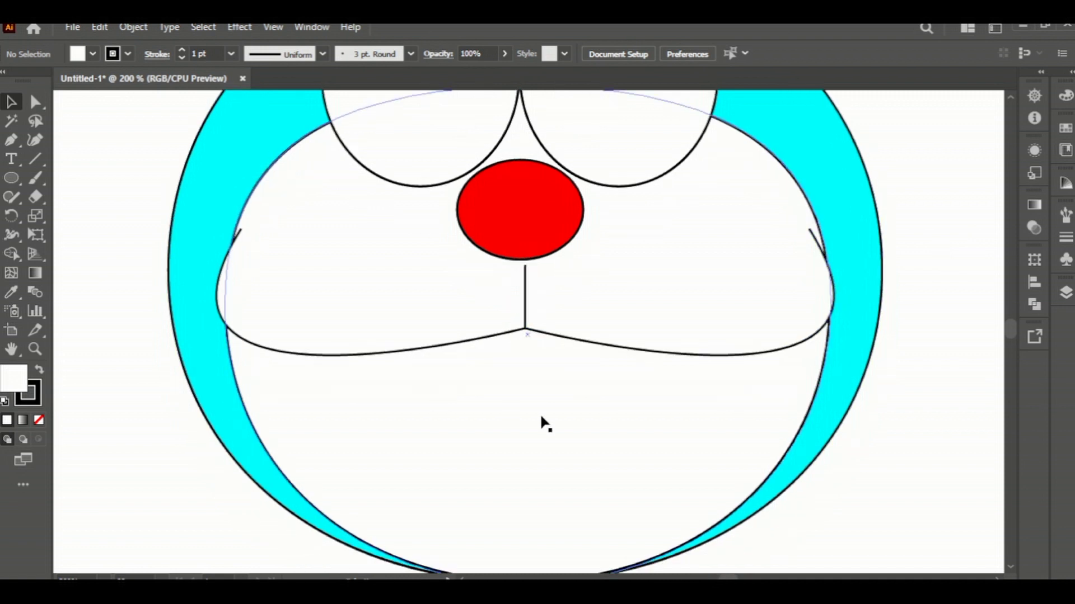
left_click(11, 178)
key("ctrl+minus")
scroll(487, 308, "up", 1)
scroll(487, 308, "down", 1)
left_click_drag(185, 307, 338, 457)
left_click(11, 101)
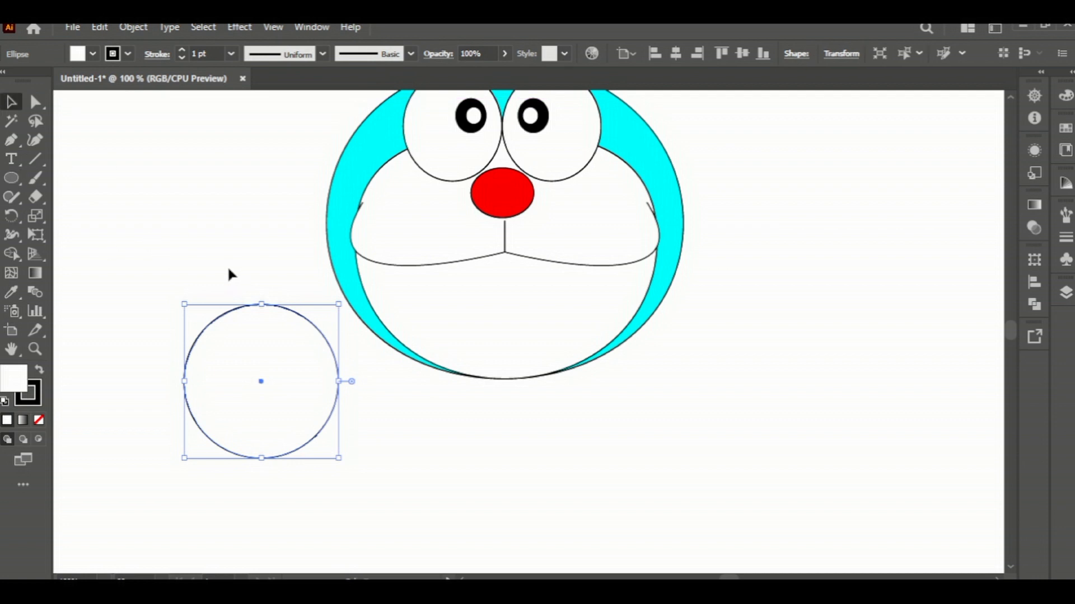
Delete the circle's top anchor point to flatten its upper side
left_click(11, 140)
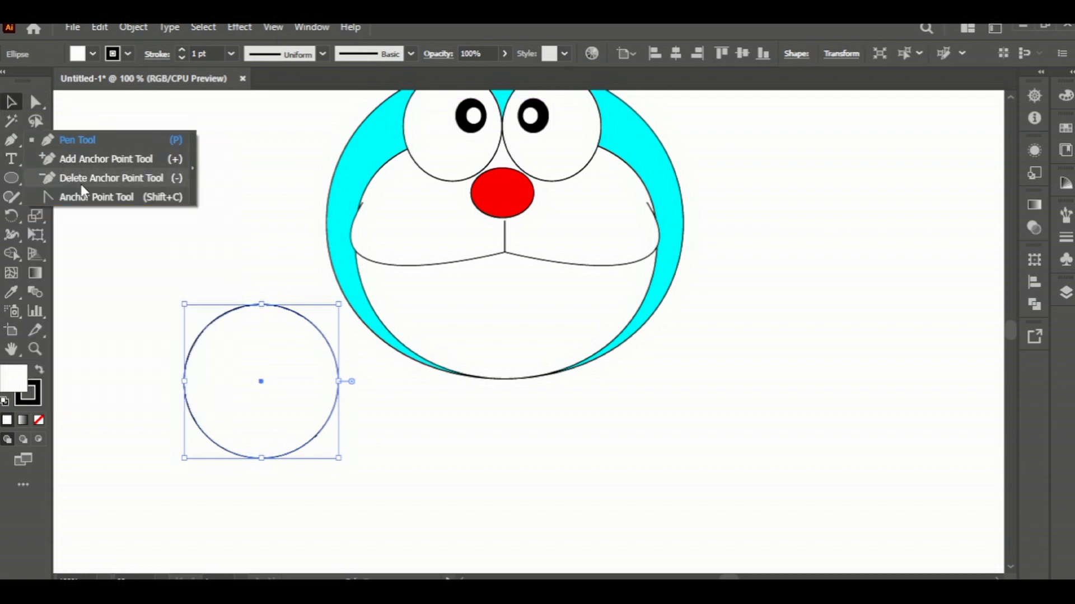
left_click(84, 137)
left_click(263, 305)
left_click(11, 101)
left_click(230, 269)
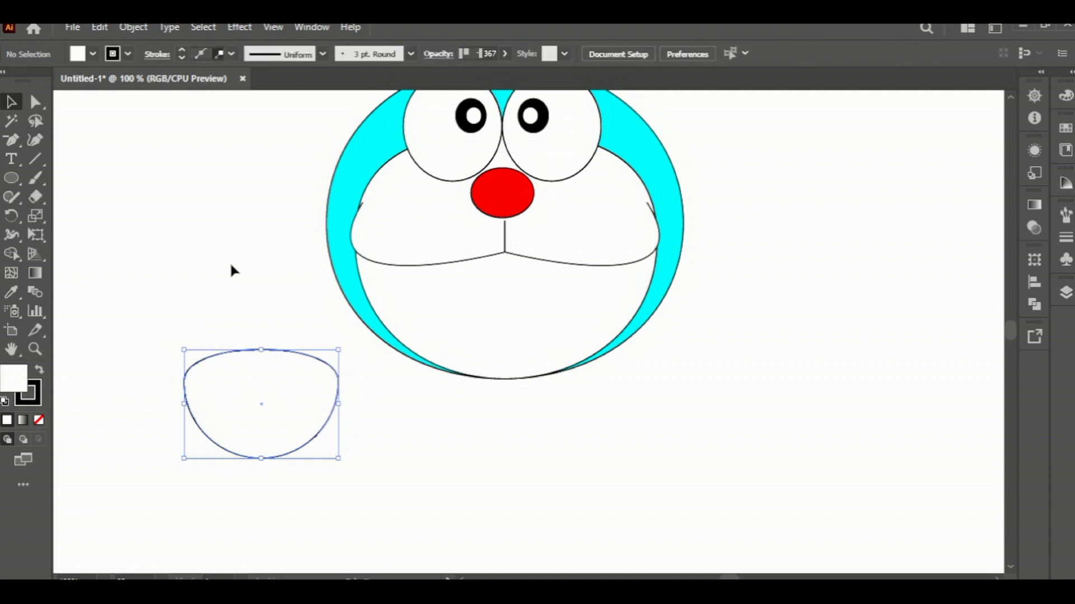
Move the flattened shape onto the lower face, enlarge it, and send it backward behind both mouth halves
left_click_drag(281, 348, 623, 196)
right_click(583, 254)
mouse_move(710, 507)
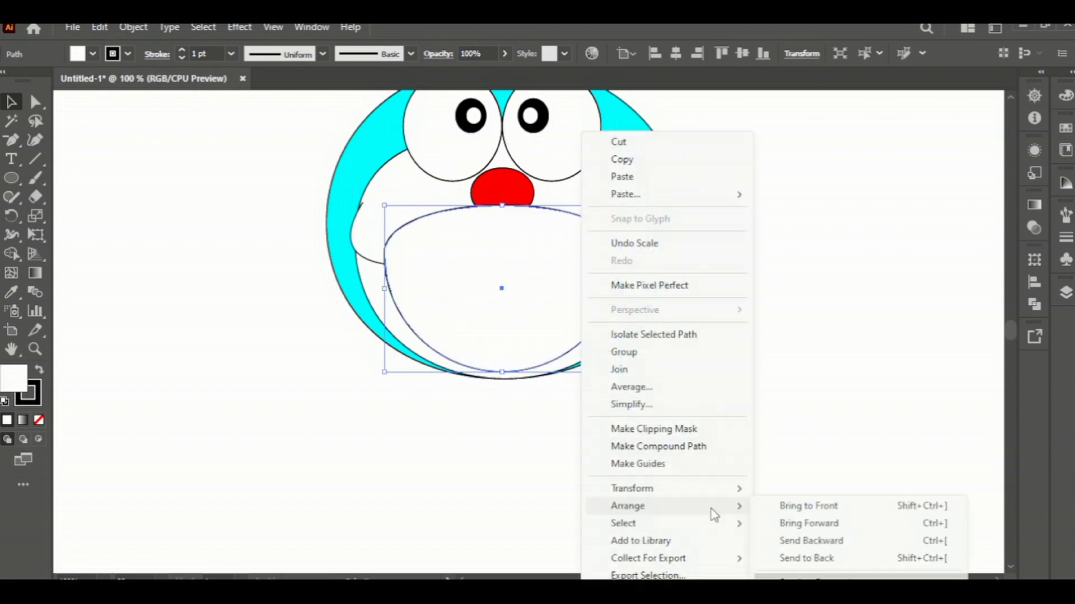
left_click(806, 540)
right_click(563, 309)
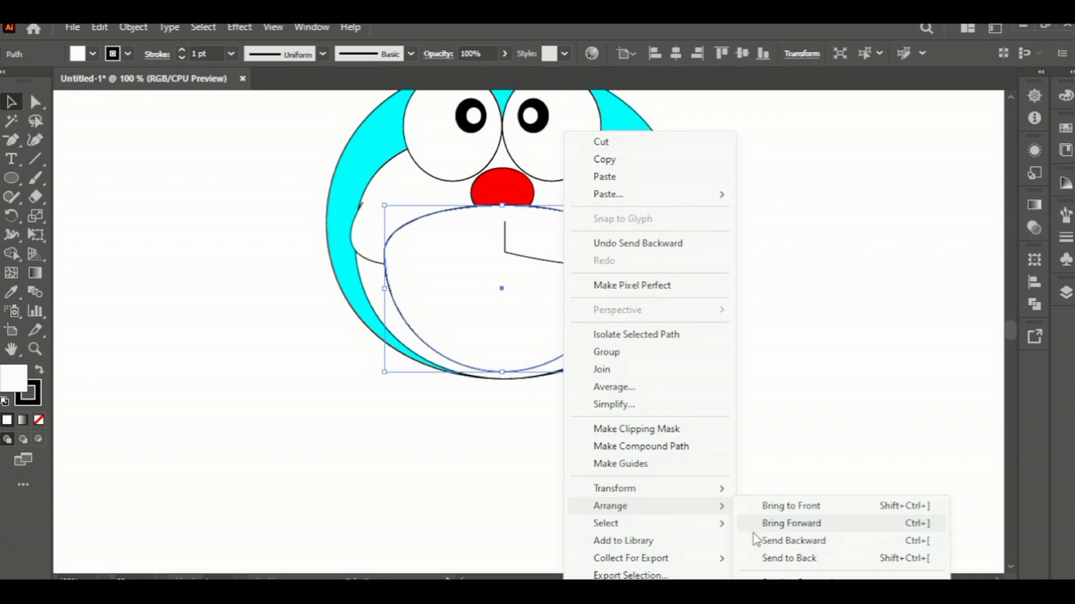
left_click(757, 541)
Fill the open mouth shape with the bright red swatch, lower its top edge below the nose, and deselect it
left_click(1063, 128)
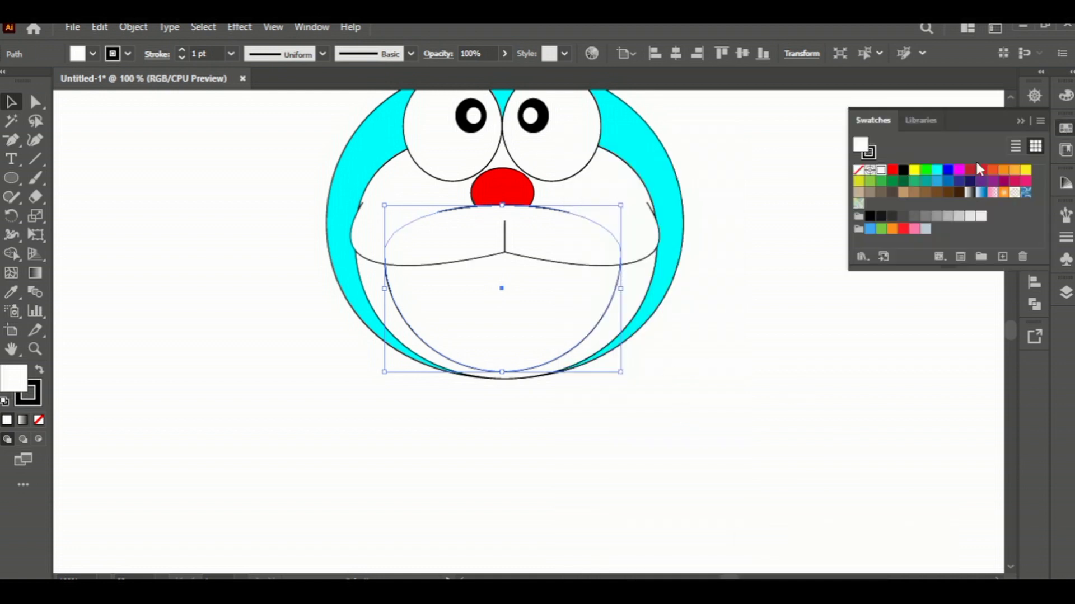
left_click(892, 170)
left_click_drag(505, 206, 504, 229)
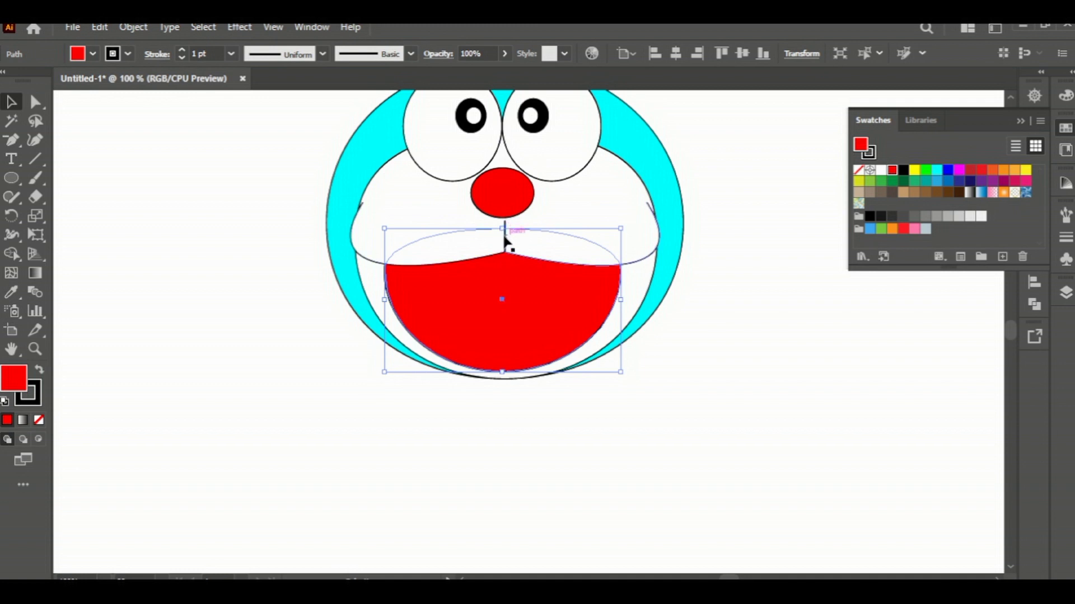
left_click(1021, 121)
left_click(795, 207)
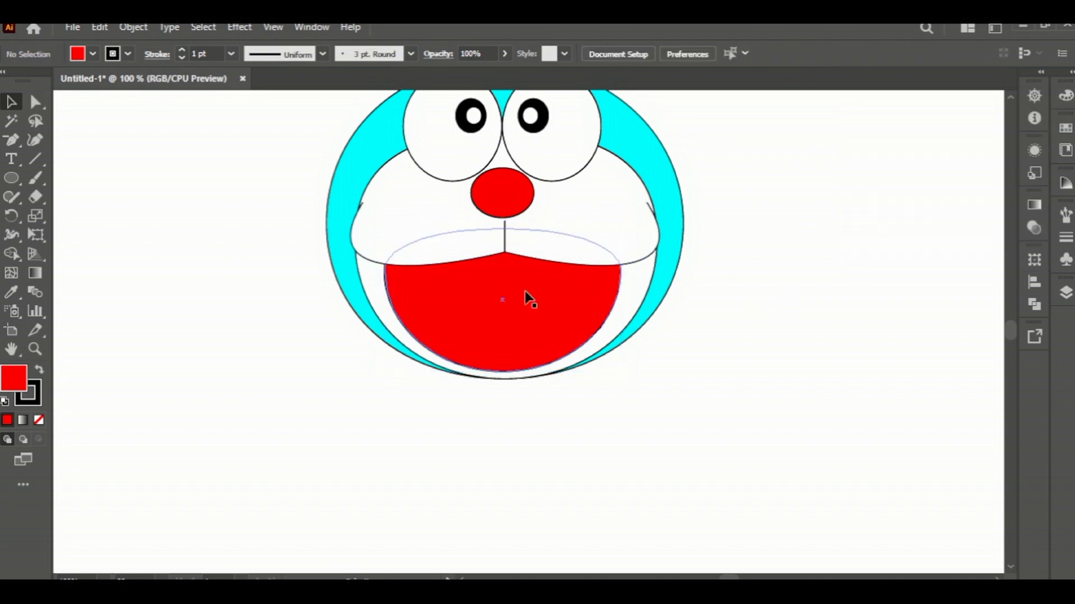
Select both white mouth halves and nudge them up until their vertical line touches the nose, then deselect them
left_click(646, 258)
key("ctrl+shift+bracketright")
key("Up")
key("Up")
key("Up")
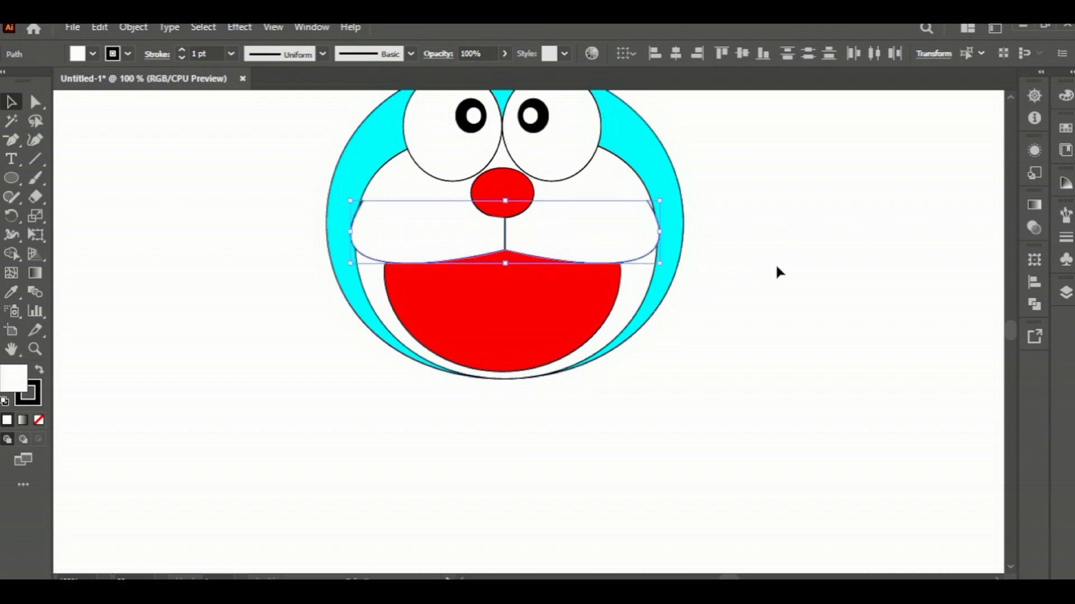
left_click(778, 271)
Pull the direction handles on both sides of the red mouth inward so its sides taper toward the chin
left_click(587, 329)
left_click_drag(503, 229, 503, 220)
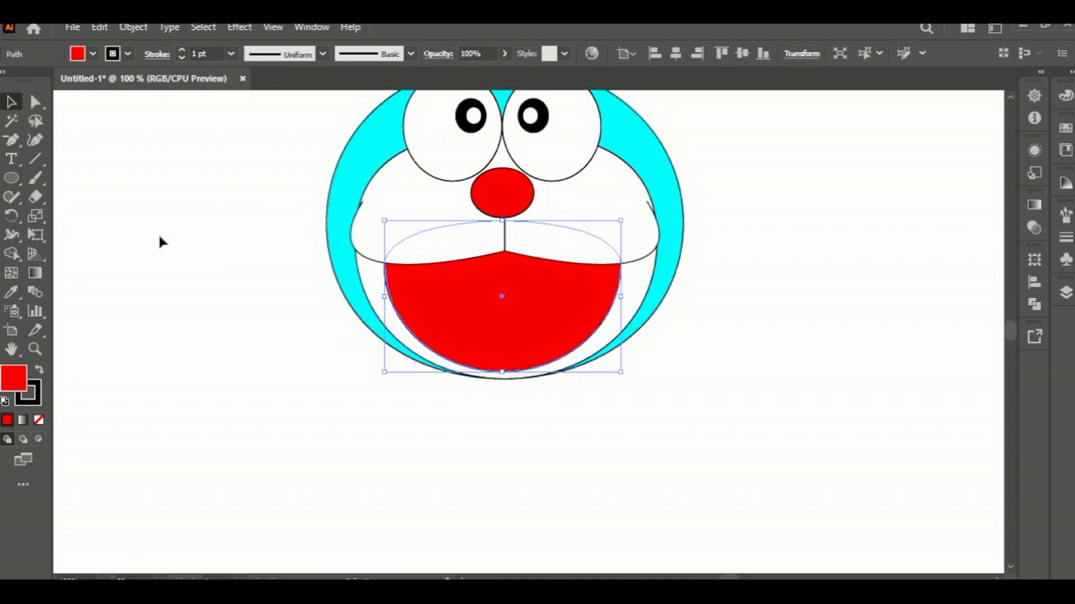
key("a")
left_click(502, 372)
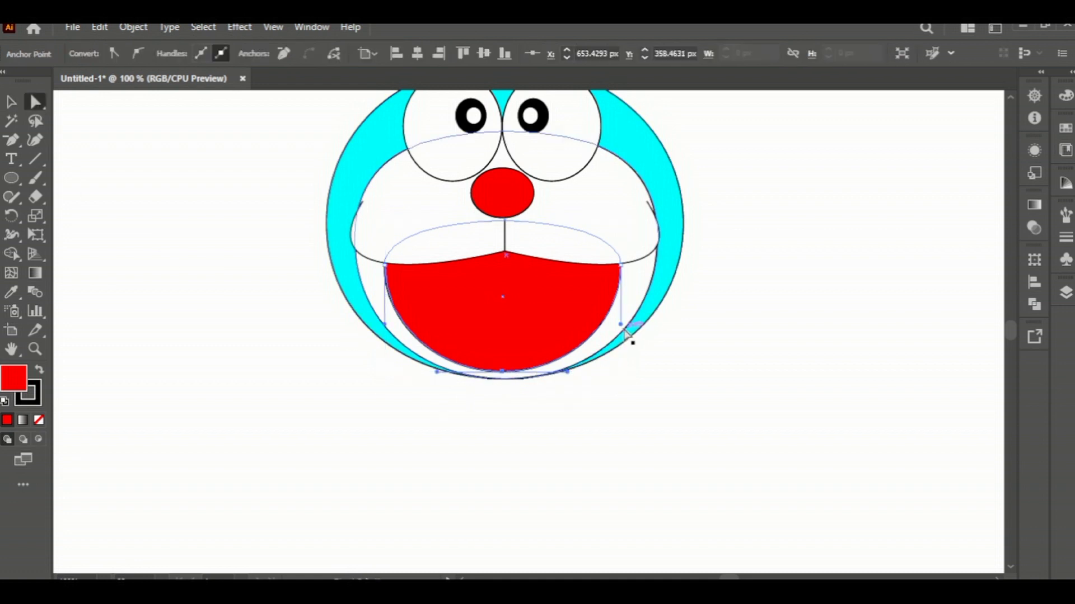
mouse_move(621, 324)
left_mouse_down()
mouse_move(605, 334)
mouse_move(601, 323)
left_mouse_up()
left_click_drag(385, 324, 418, 317)
left_click_drag(437, 371, 438, 368)
left_click_drag(568, 383, 549, 391)
key("ctrl")
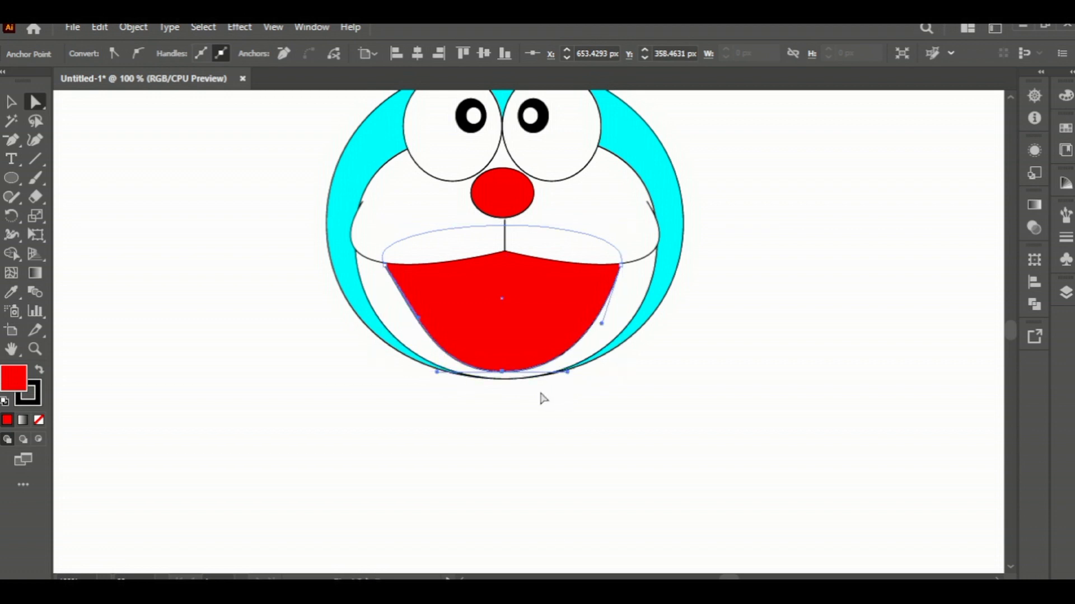
Undo the last handle adjustment on the red mouth's outline and deselect the shape
left_click(11, 101)
left_click(208, 232)
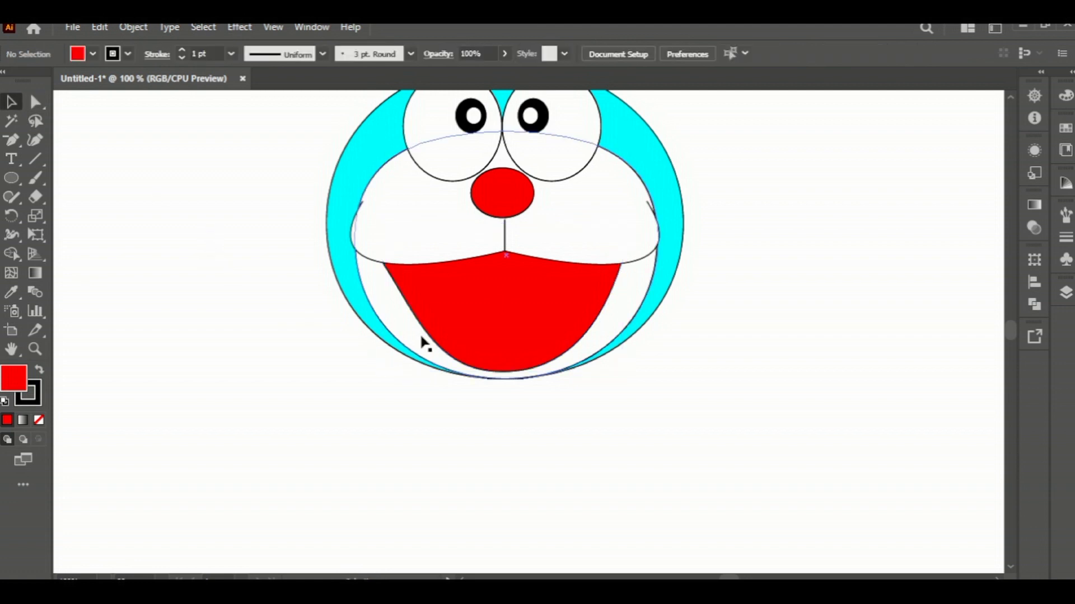
left_click(435, 356)
key("ctrl")
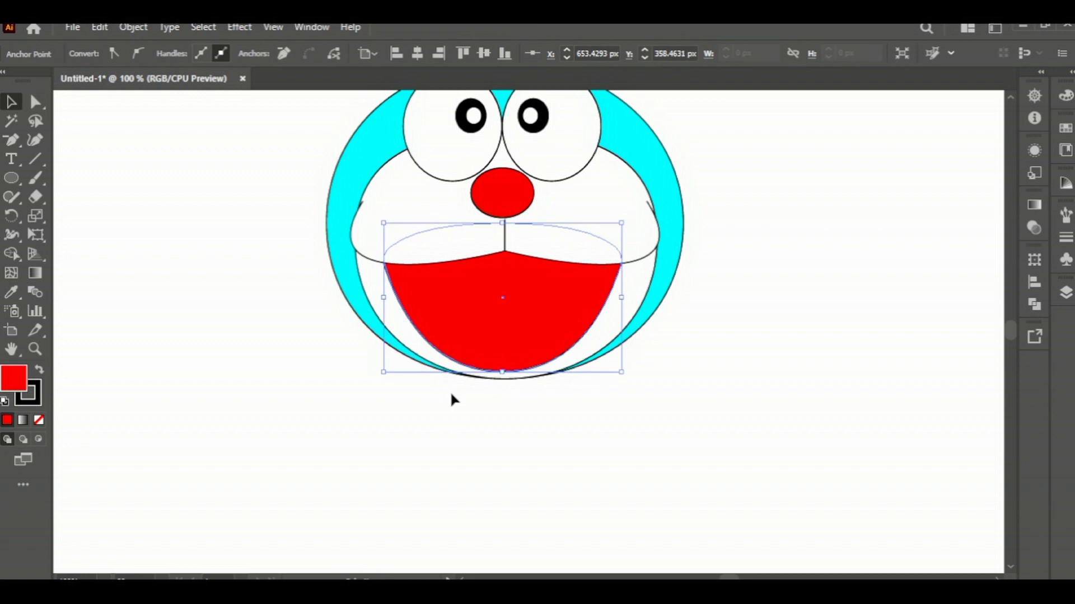
left_click(462, 405)
left_click(499, 340)
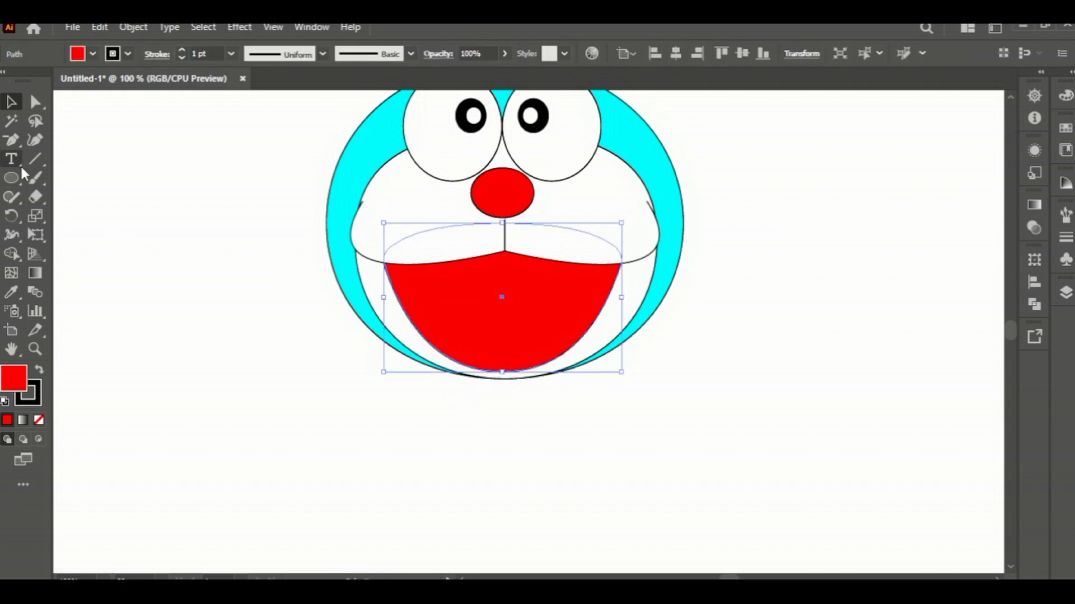
left_click(12, 180)
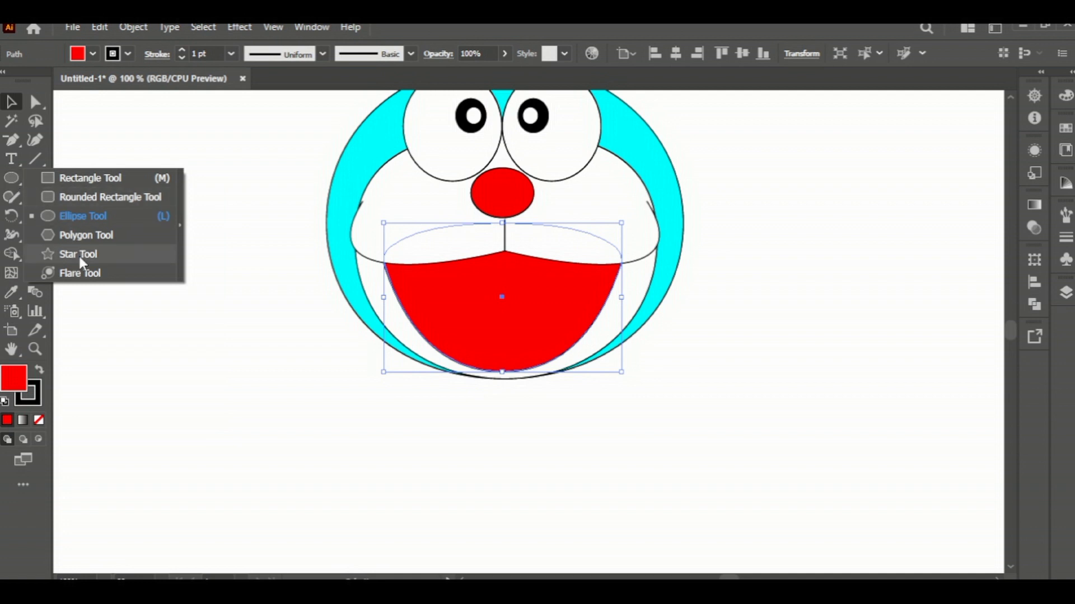
left_click(12, 197)
left_click(12, 197)
left_click(108, 199)
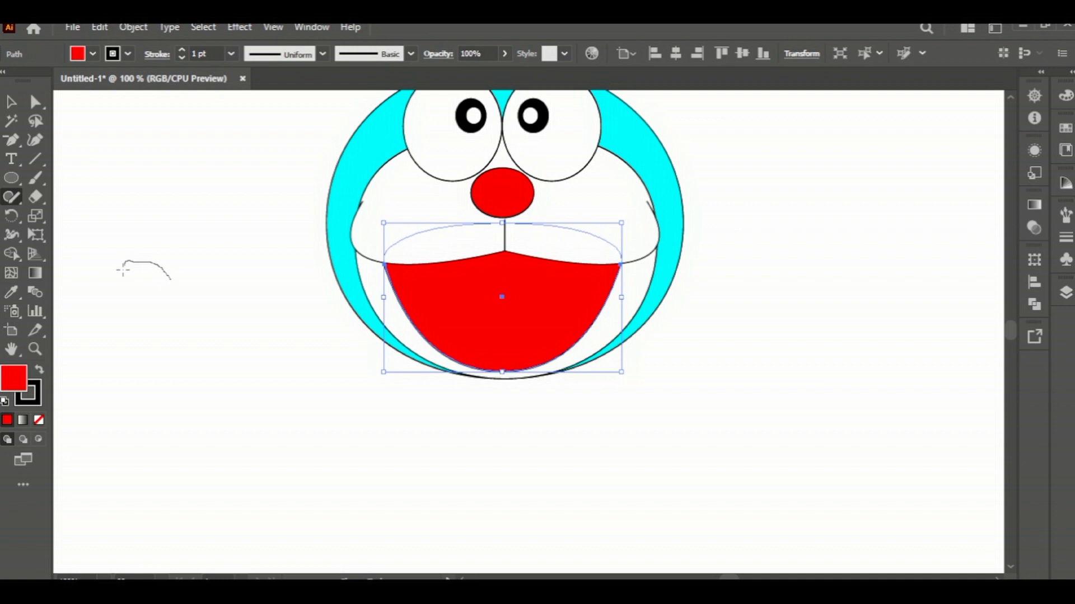
left_click_drag(188, 249, 170, 280)
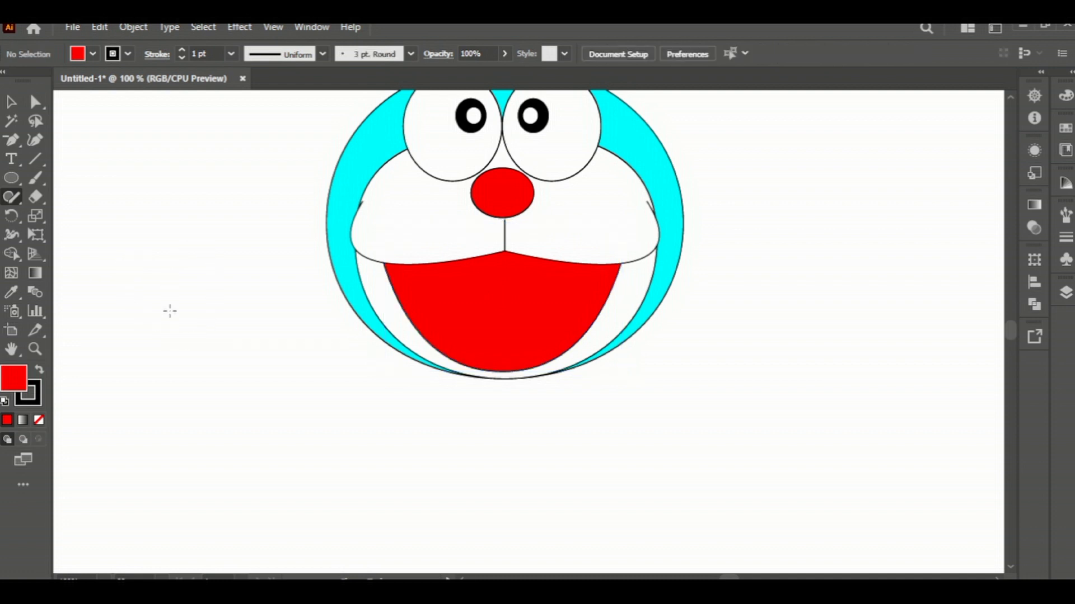
left_click_drag(181, 288, 181, 289)
left_click(10, 101)
Draw a red circle with a black outline on the empty canvas beside the face and deselect it
left_click(13, 180)
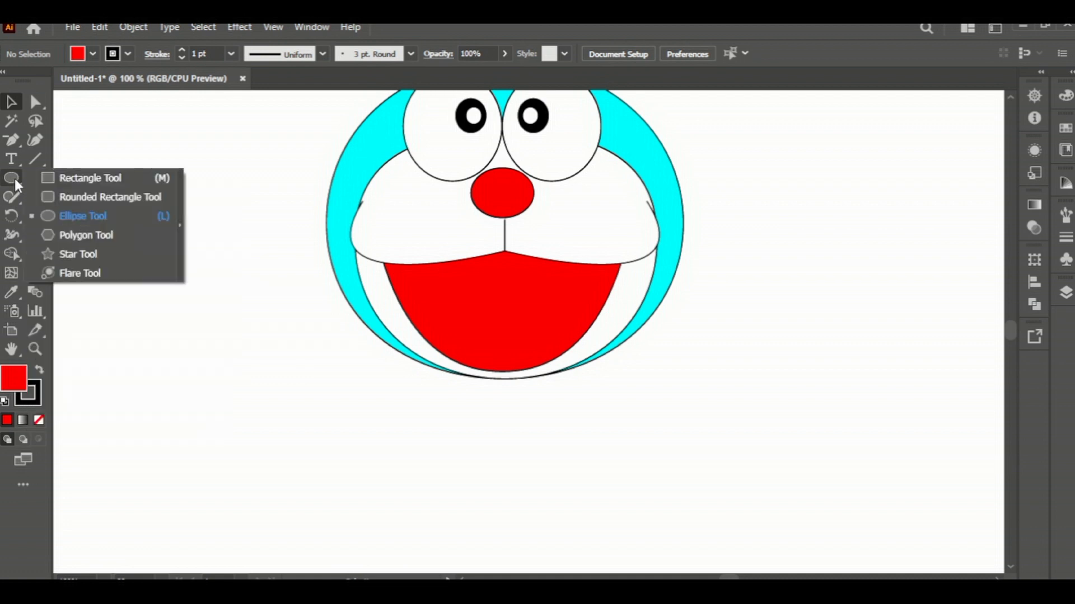
left_click(15, 178)
left_click_drag(144, 282, 301, 440)
left_click(11, 103)
left_click(208, 252)
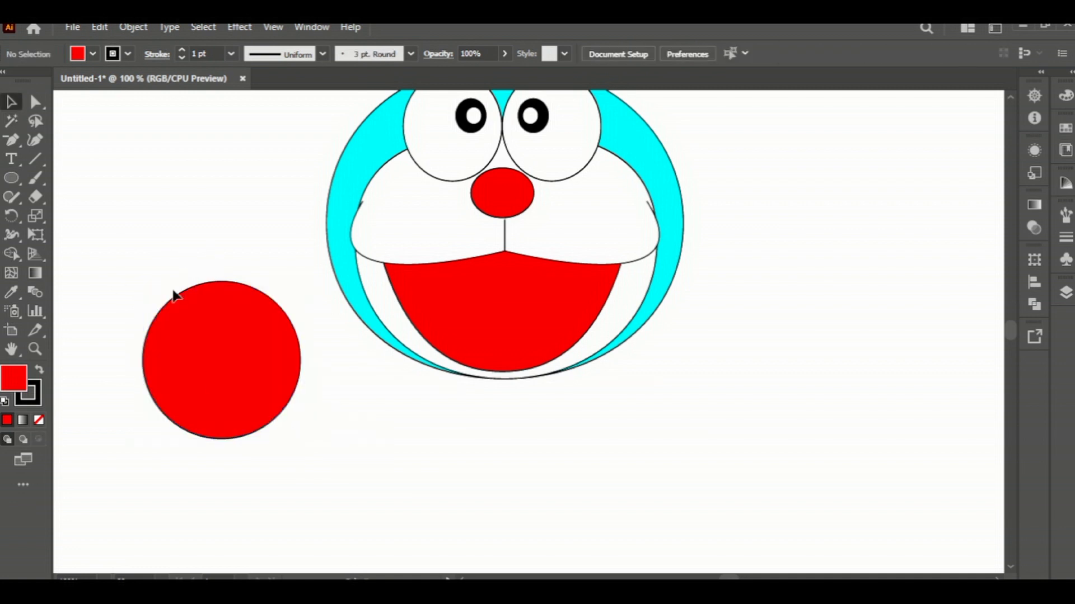
Add an anchor point on each upper side of the circle, pull its top anchor down, and adjust the handles to form a tongue
left_click(154, 325)
left_click_drag(5, 142, 66, 158)
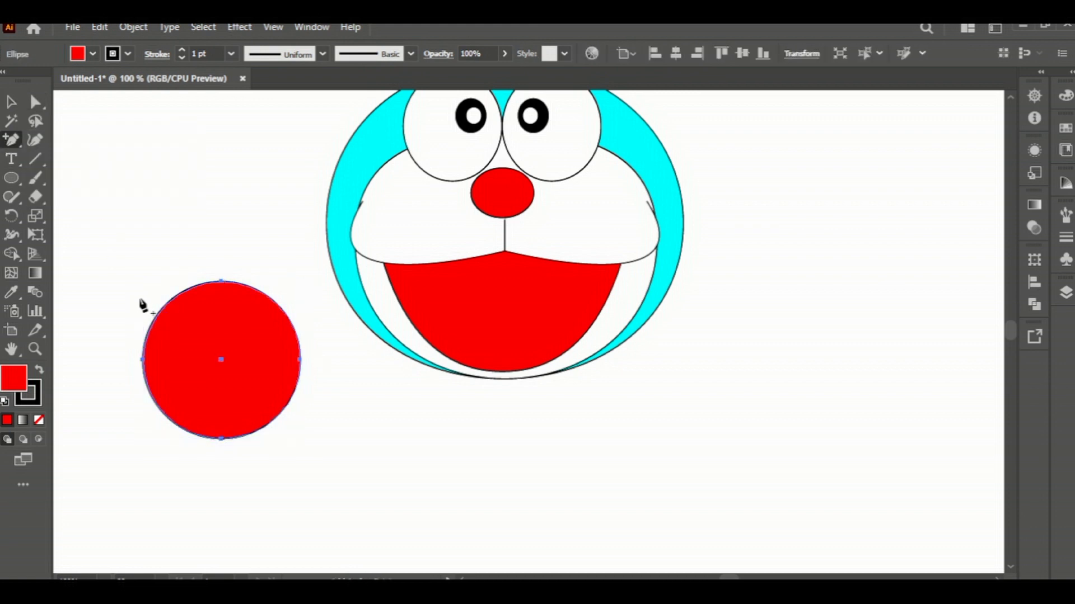
left_click(151, 324)
left_click(291, 325)
left_click(34, 102)
left_click_drag(222, 282, 218, 330)
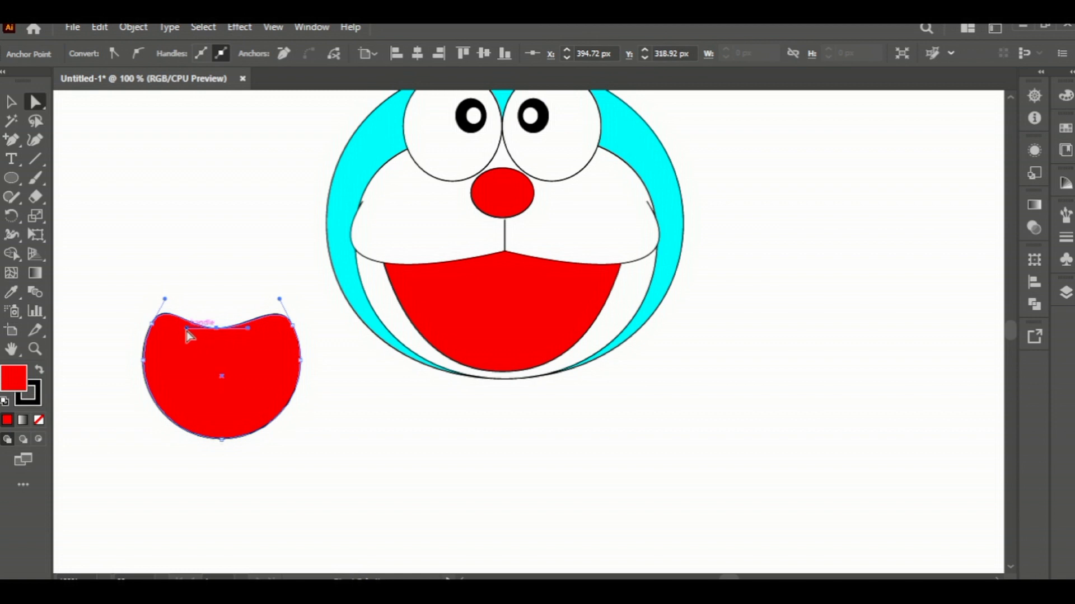
left_click_drag(186, 321, 172, 306)
left_click_drag(278, 305, 276, 306)
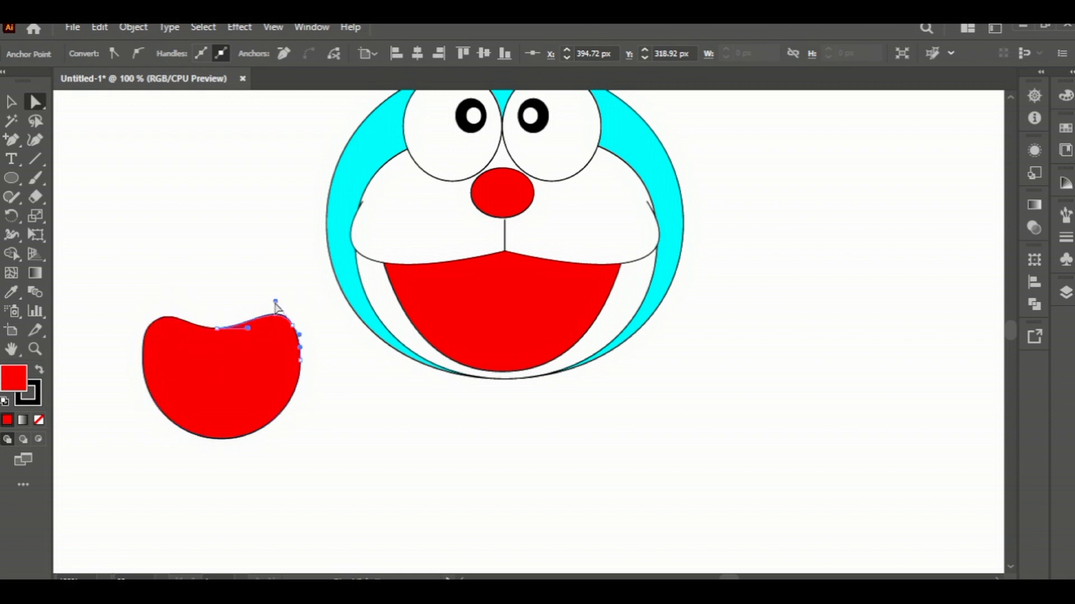
Move the tongue over the lower mouth and remove its parts outside the mouth with the Shape Builder tool
left_click(11, 101)
left_click_drag(263, 381, 529, 375)
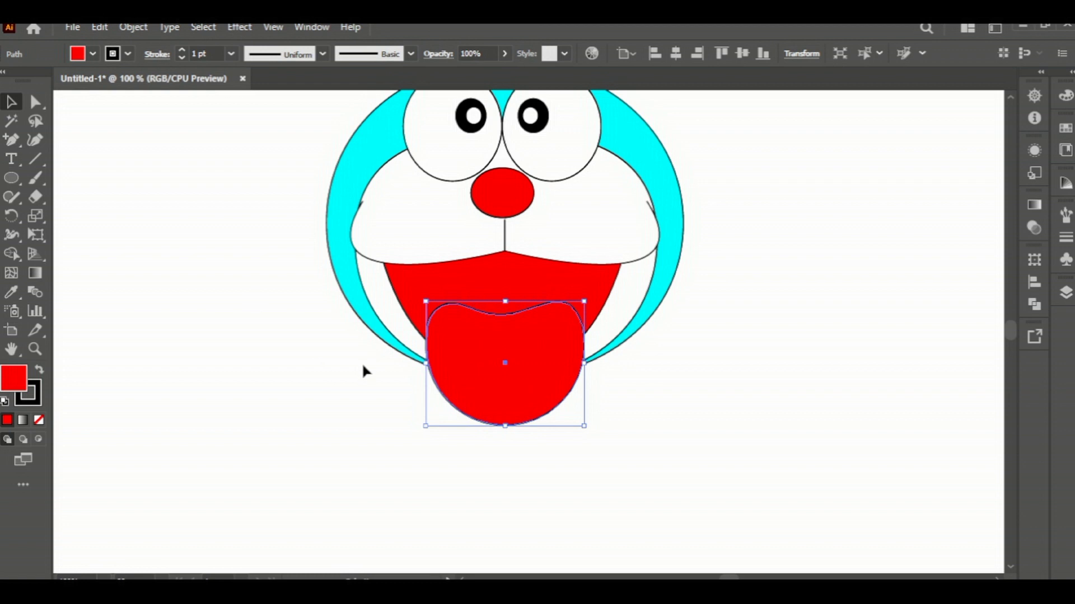
left_click_drag(434, 344, 442, 339)
left_click(12, 253)
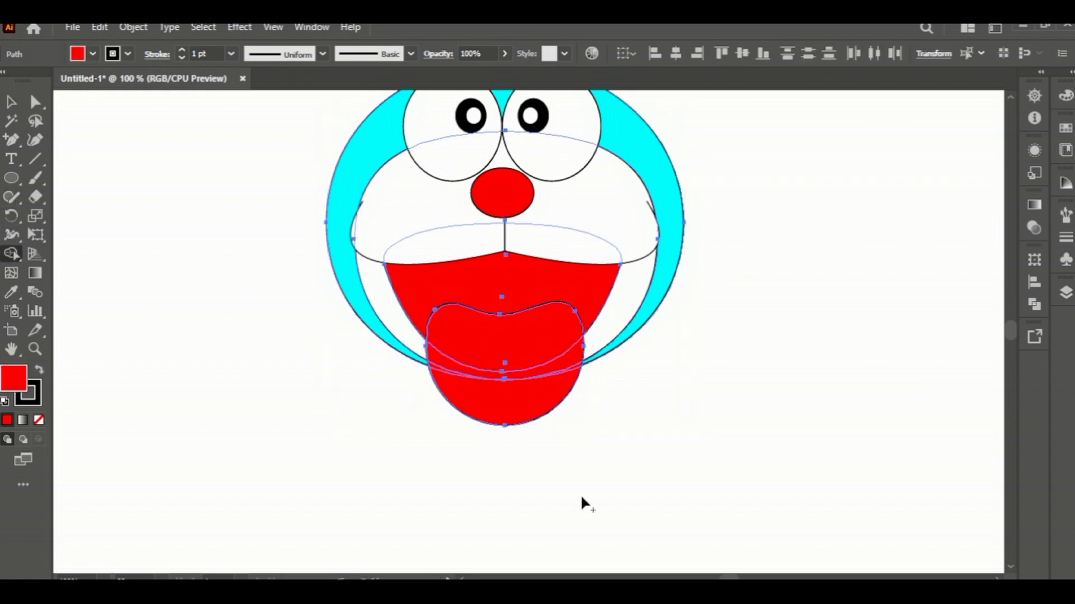
left_click(498, 430, "alt")
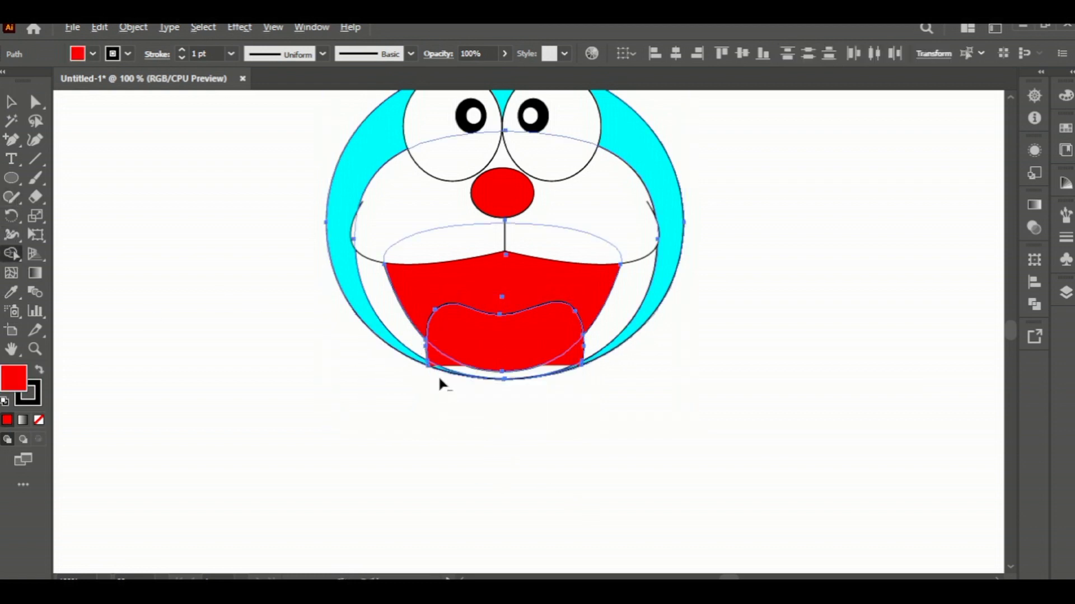
mouse_move(426, 361)
left_mouse_down()
mouse_move(559, 380)
mouse_move(591, 358)
left_mouse_up()
left_click(582, 356, "alt")
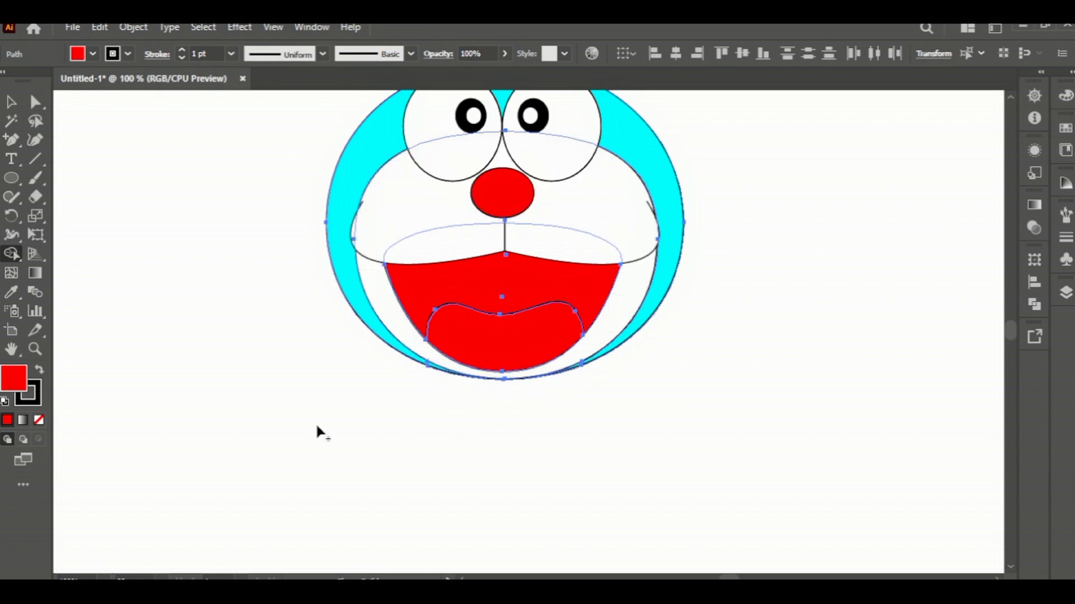
left_click(13, 103)
left_click(170, 318)
Bow the tongue's left end outward by adjusting the direction handle of its lower-left anchor point
left_click(428, 338)
key("a")
left_click(427, 338)
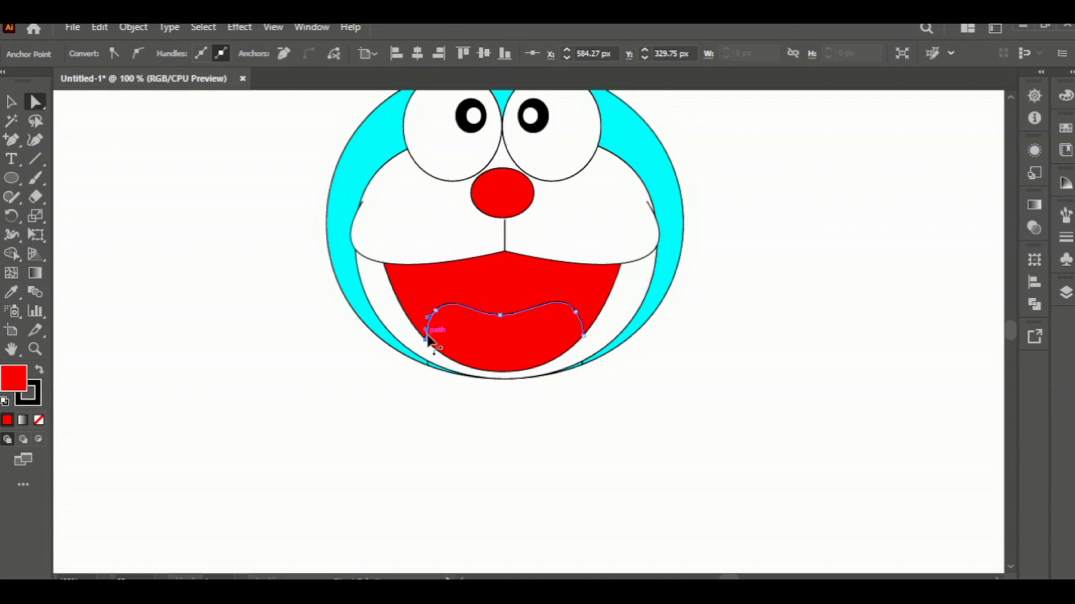
scroll(428, 342, "up", 4)
left_click_drag(418, 308, 398, 313)
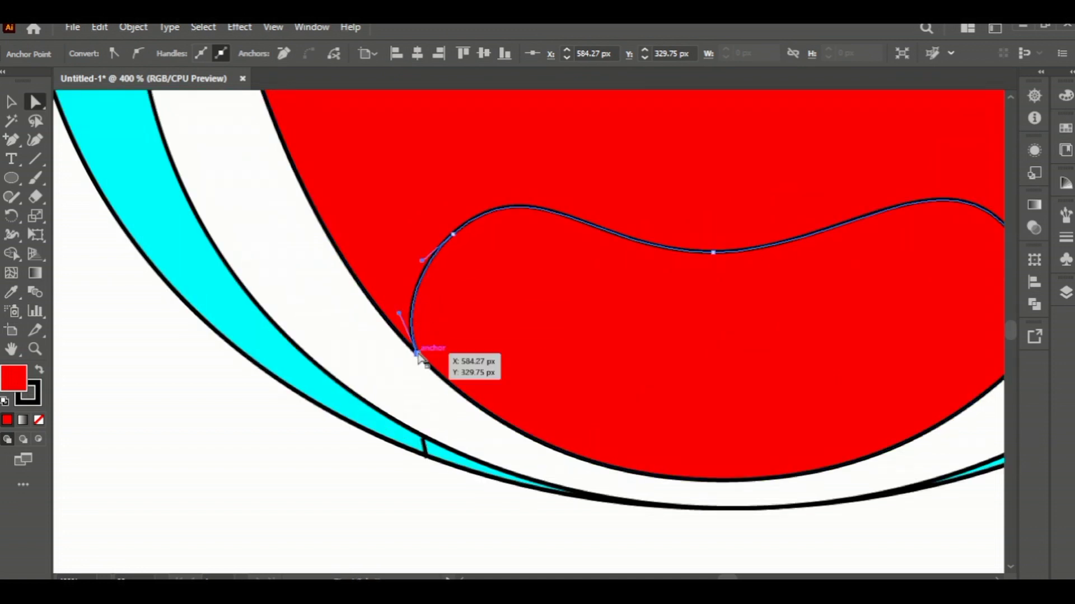
Bow the tongue's right end outward and round its upper-right curve by adjusting the anchor points' handles
scroll(800, 325, "right", 5)
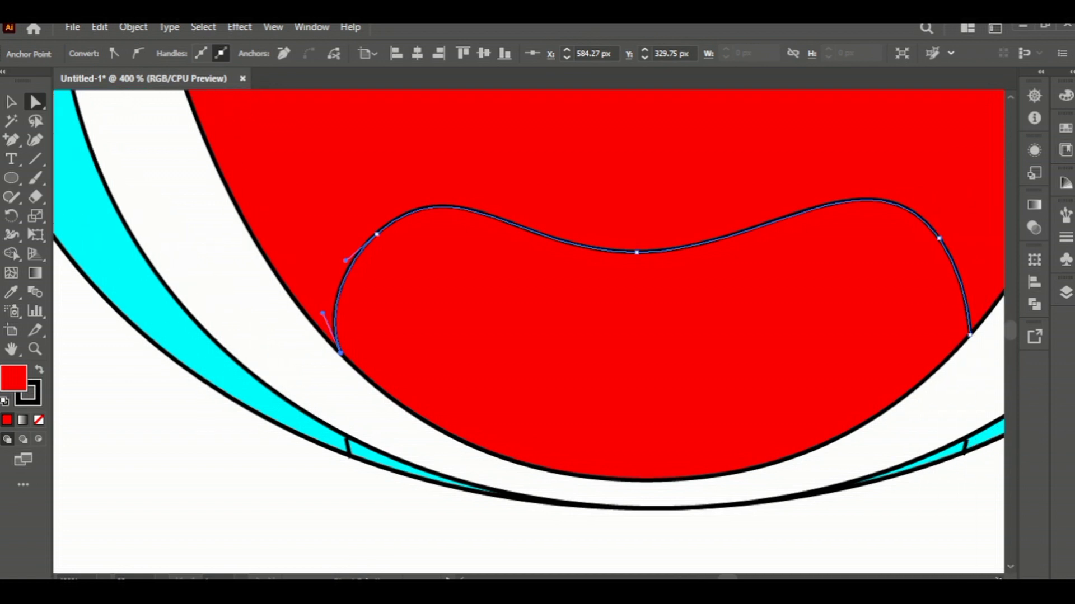
left_click(798, 333)
left_click_drag(795, 300, 816, 305)
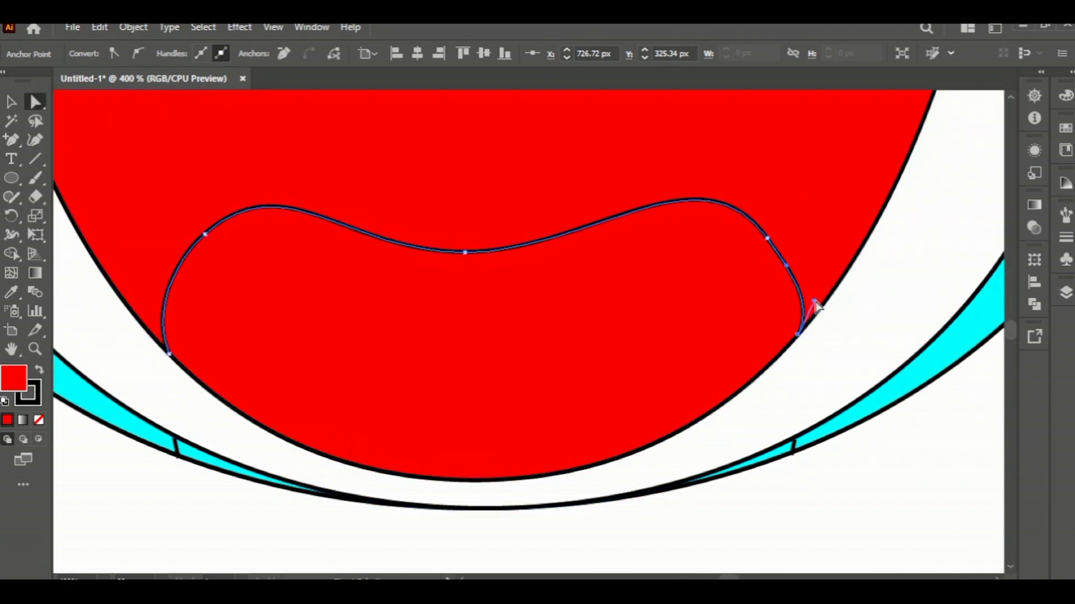
left_click(768, 239)
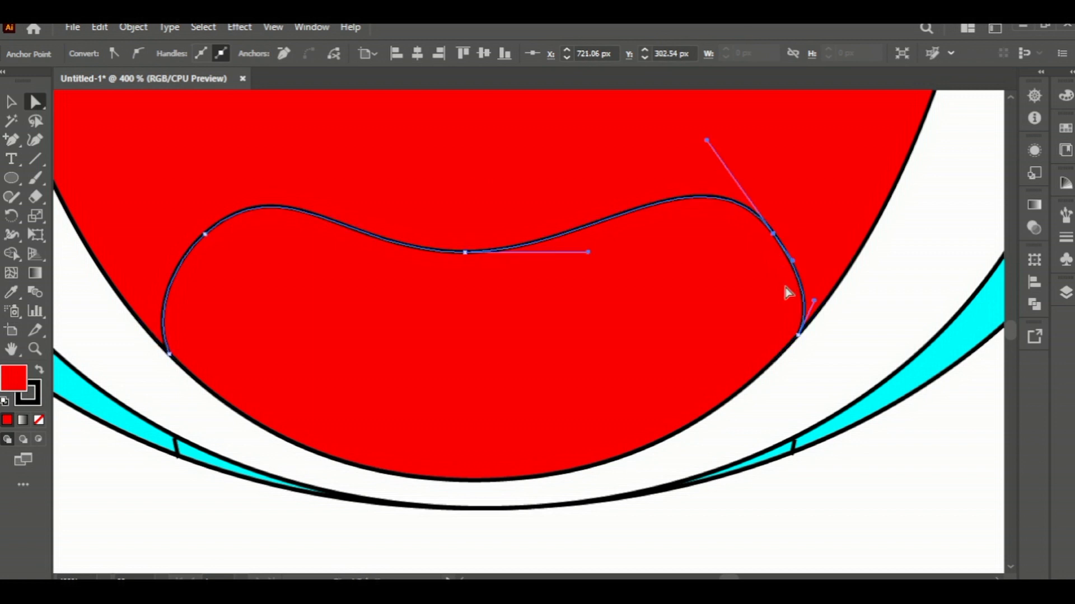
mouse_move(708, 156)
left_mouse_down()
mouse_move(712, 142)
mouse_move(694, 155)
left_mouse_up()
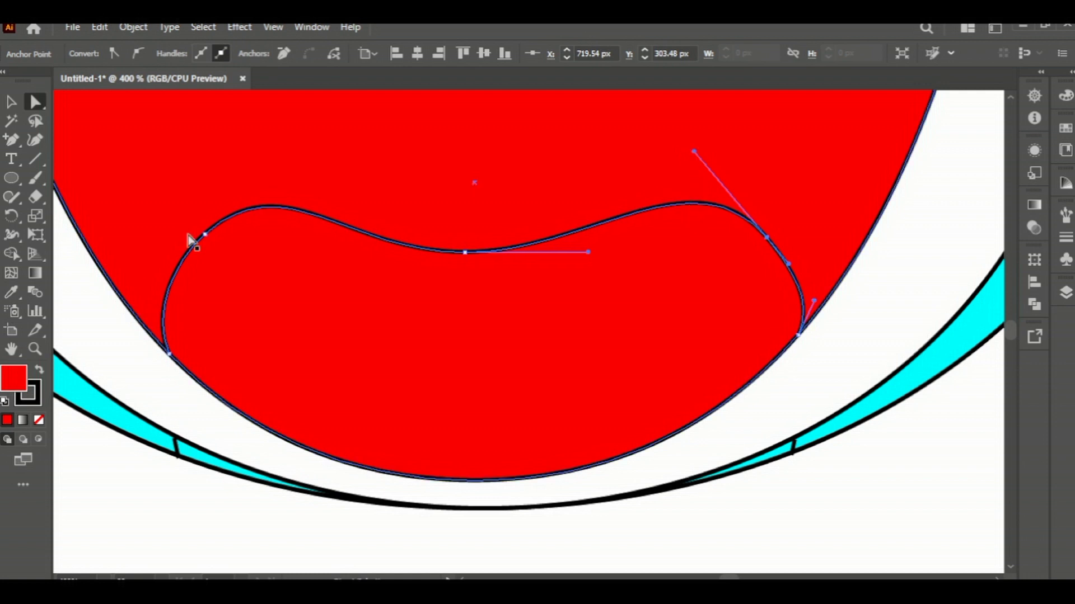
Select the mouth and tongue shapes, form the closed tongue area with the Shape Builder tool, and deselect
key("v")
left_click(386, 560)
left_click(470, 314)
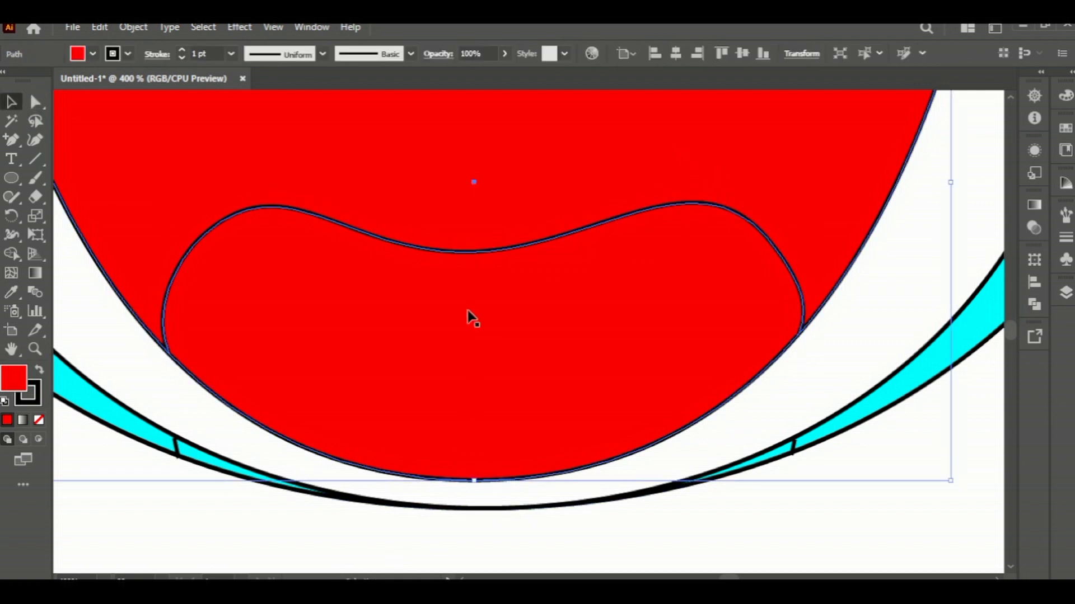
left_click(324, 458, "shift")
left_click(11, 254)
left_click(358, 347)
left_click(13, 102)
left_click(263, 482)
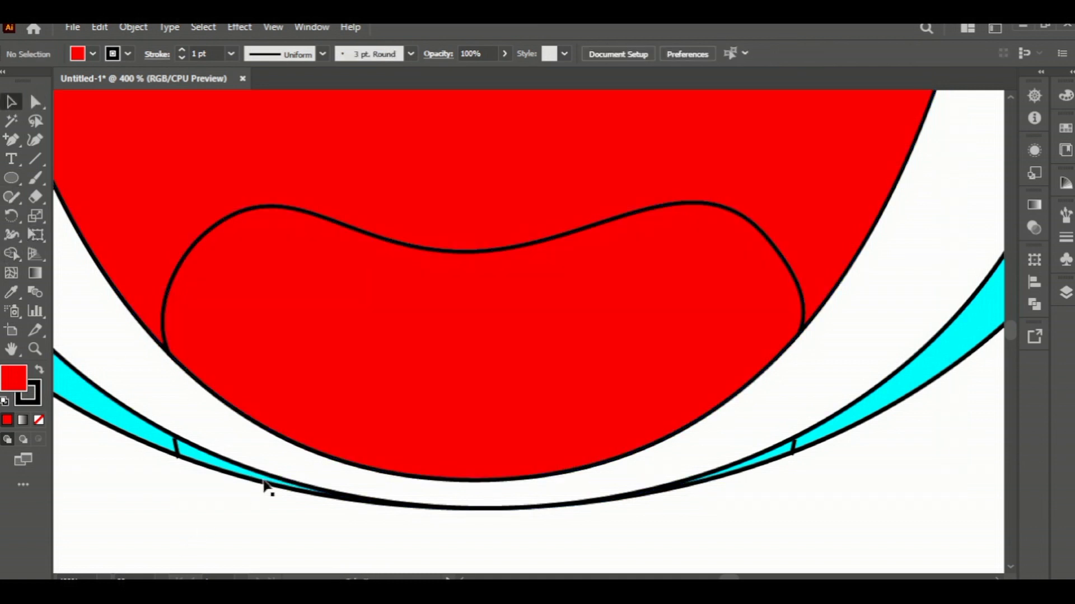
Fill the tongue with the slightly darker red swatch and deselect it
scroll(338, 430, "down", 3)
left_click(346, 435)
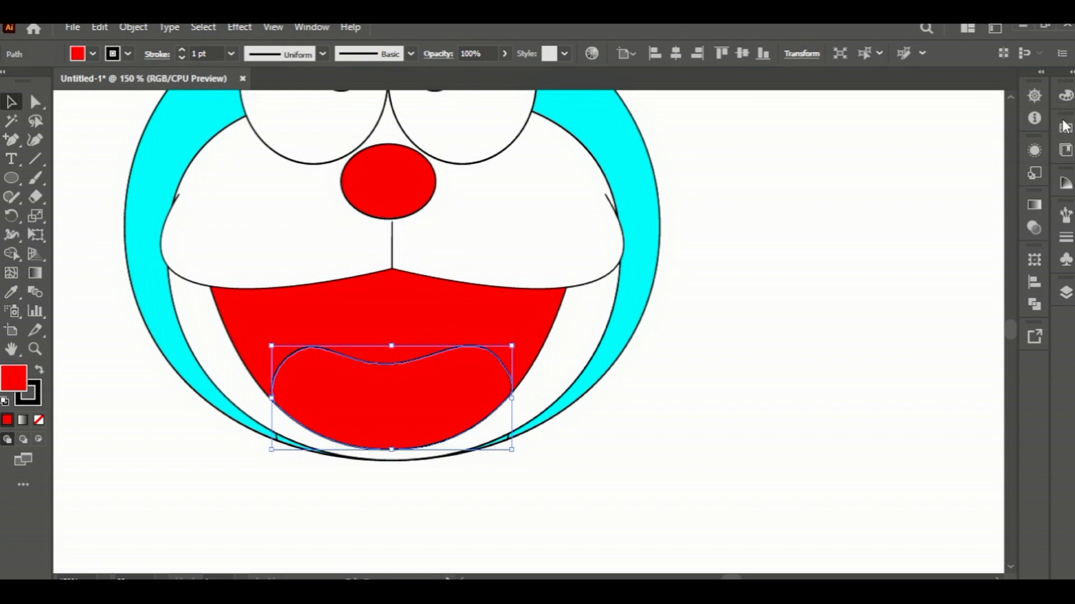
left_click(1065, 126)
left_click(979, 180)
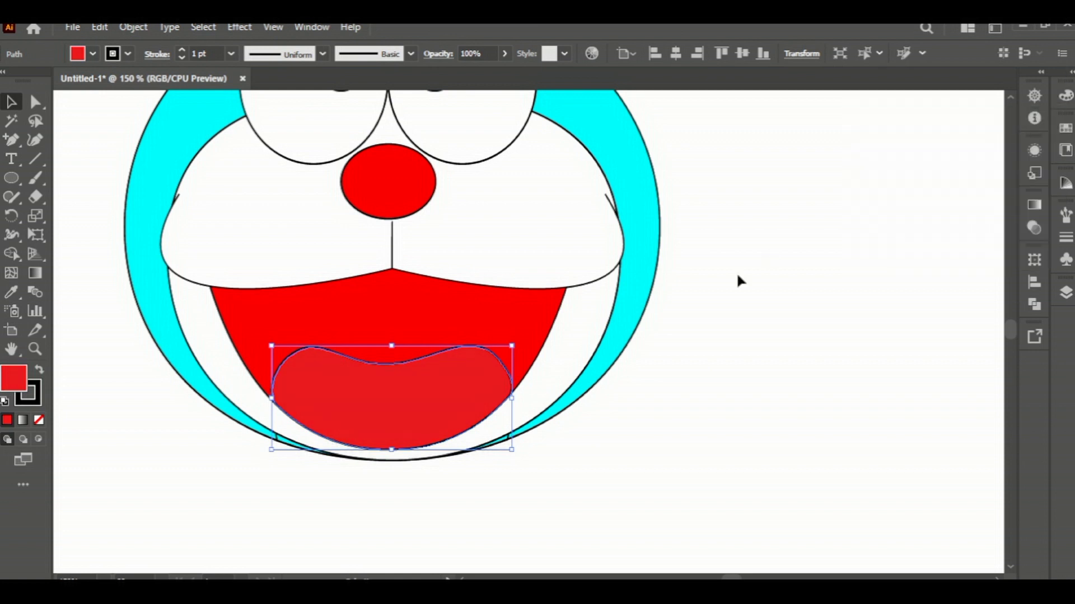
left_click(703, 392)
Draw three straight whiskers on the right cheek with the Line Segment tool: one slanting up, one horizontal, one slanting down
scroll(710, 391, "up", 2)
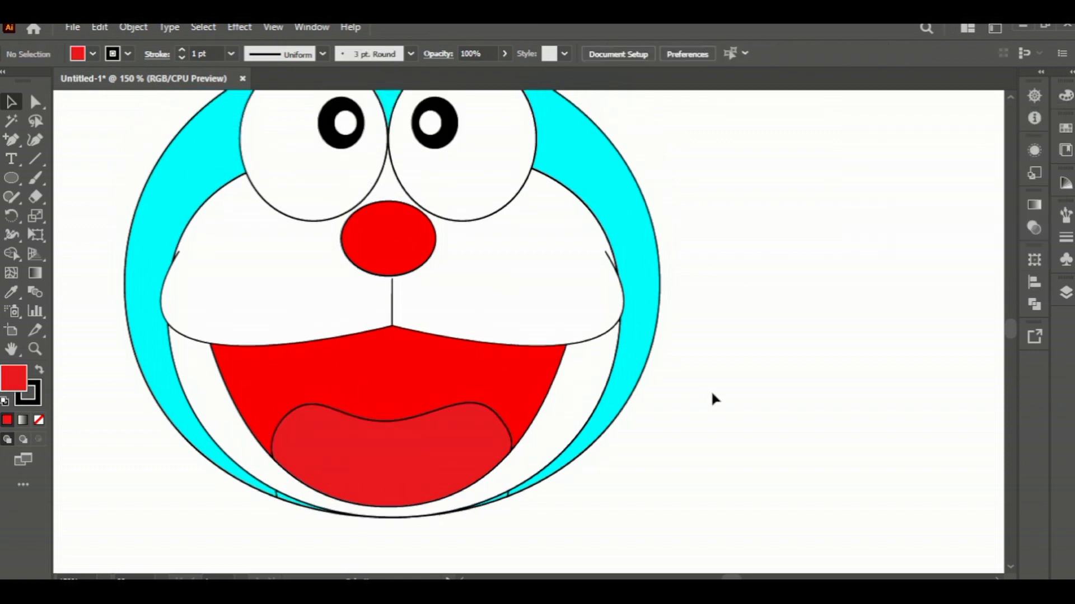
left_click(35, 157)
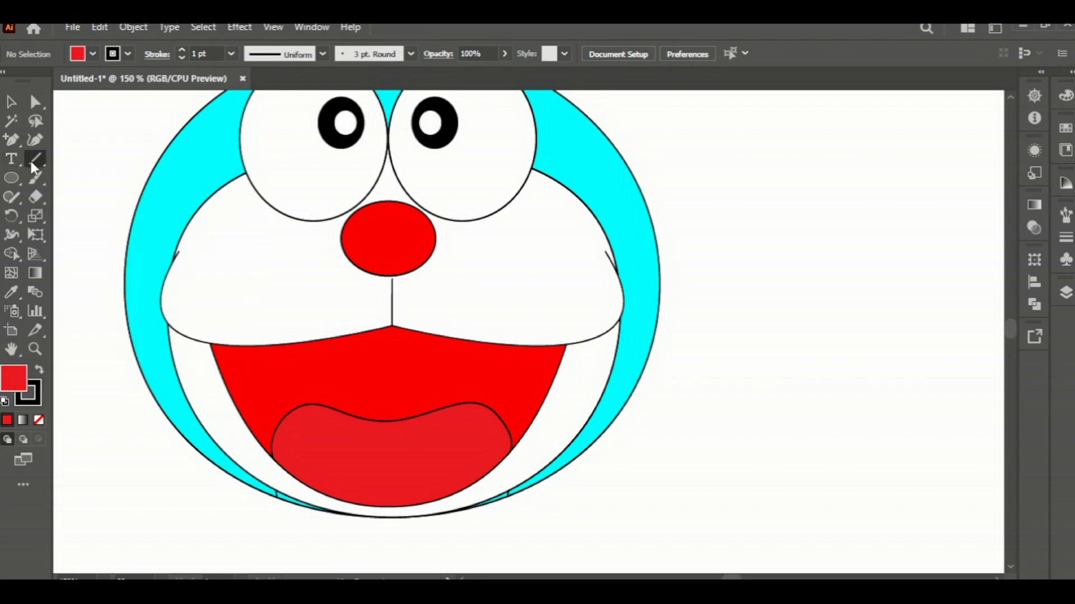
left_click_drag(392, 280, 489, 280)
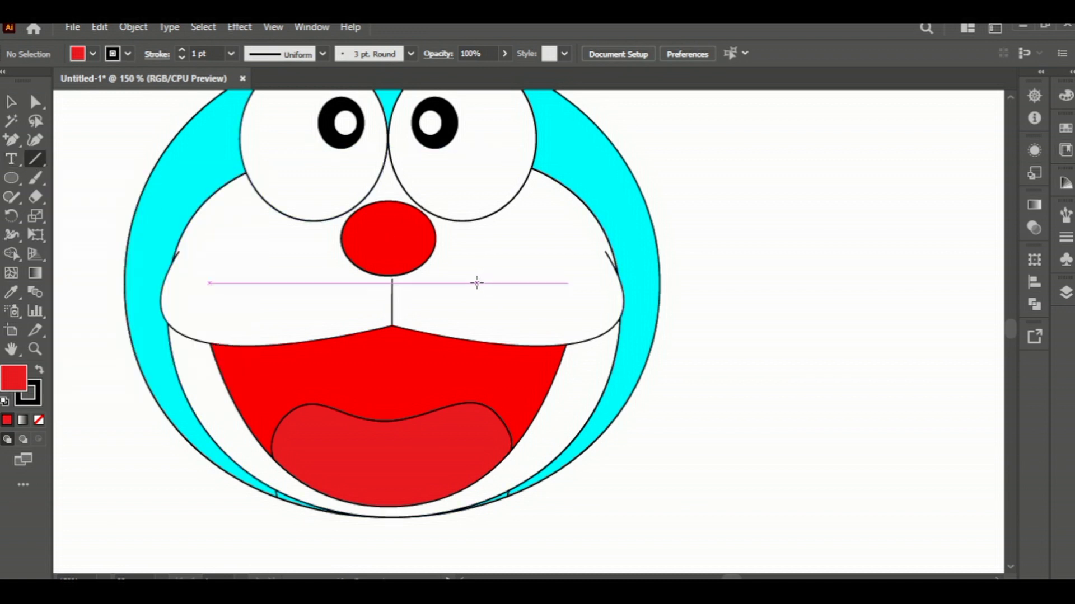
left_click(463, 284)
left_click(556, 348)
left_click_drag(463, 277, 585, 239)
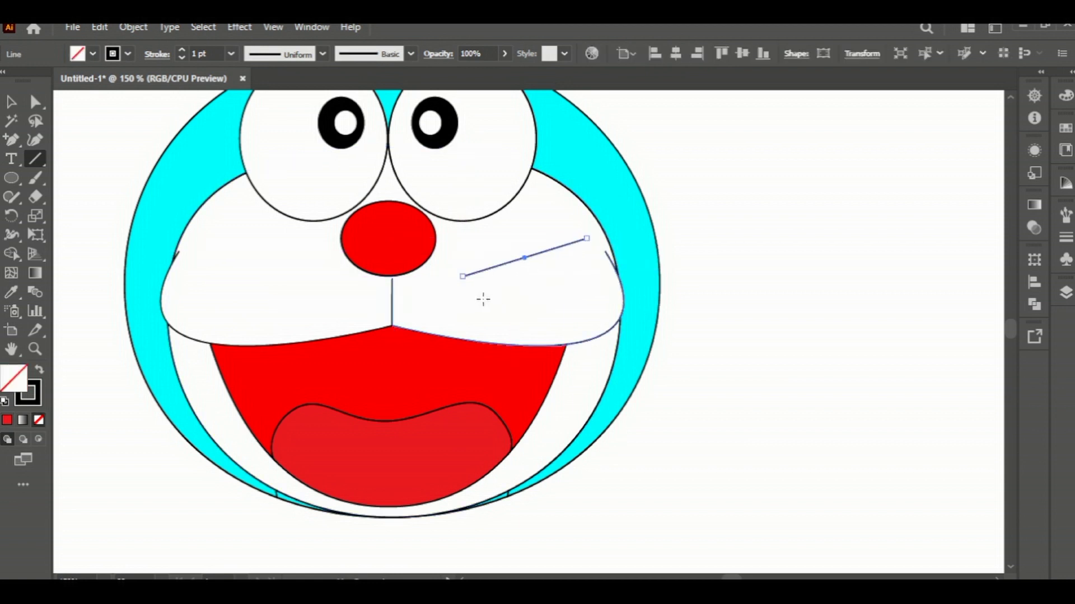
left_click_drag(466, 296, 607, 298)
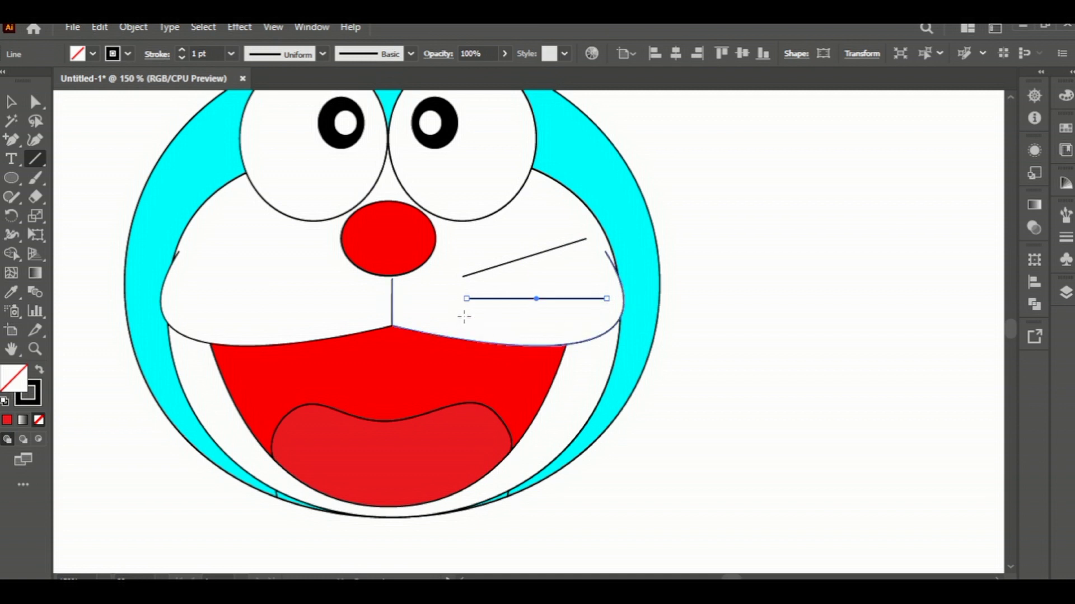
left_click_drag(464, 317, 589, 332)
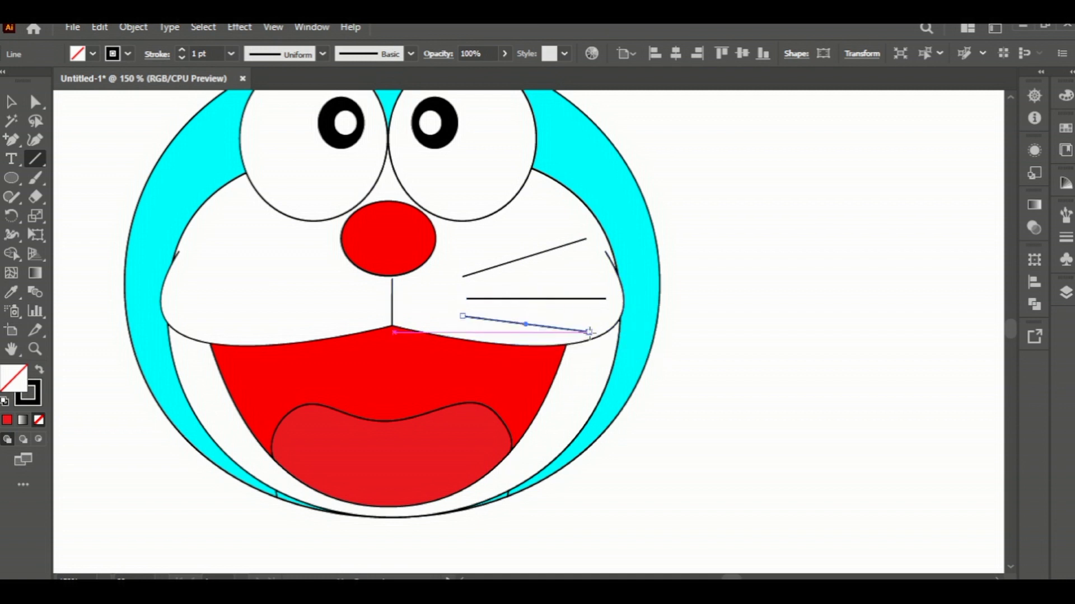
Reflect a copy of the three right-cheek whiskers across the vertical axis, place it on the left cheek, and deselect
left_click(11, 101)
left_click(572, 297)
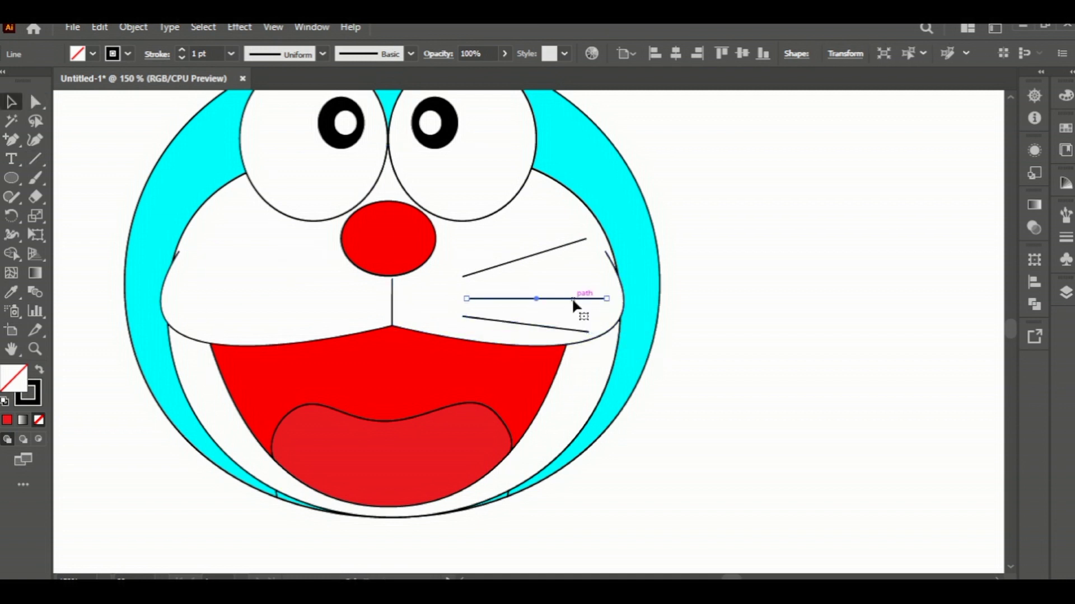
left_click(533, 255, "shift")
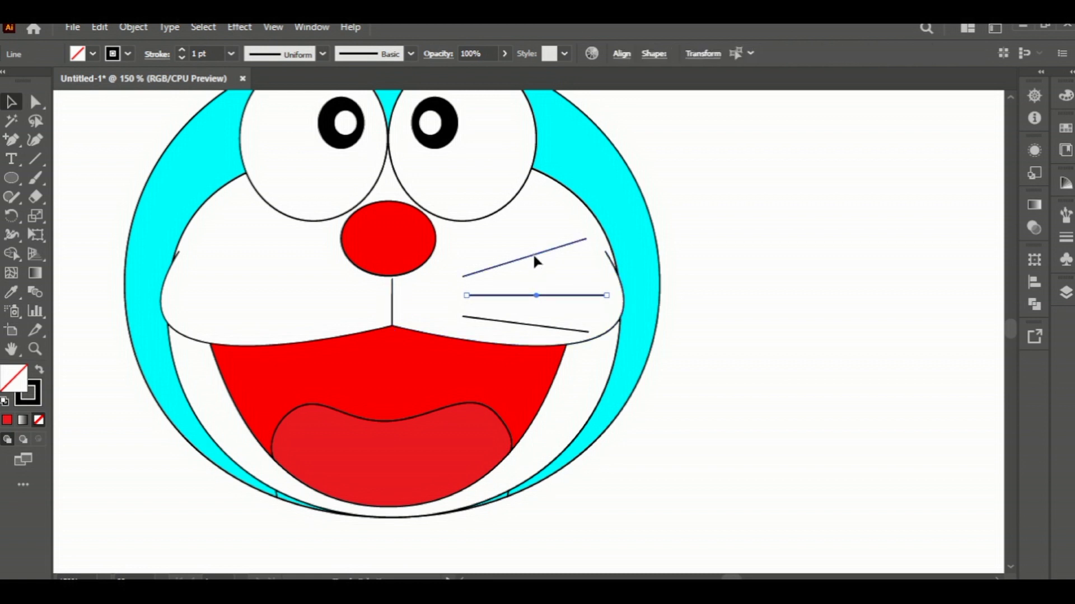
left_click(536, 327, "shift")
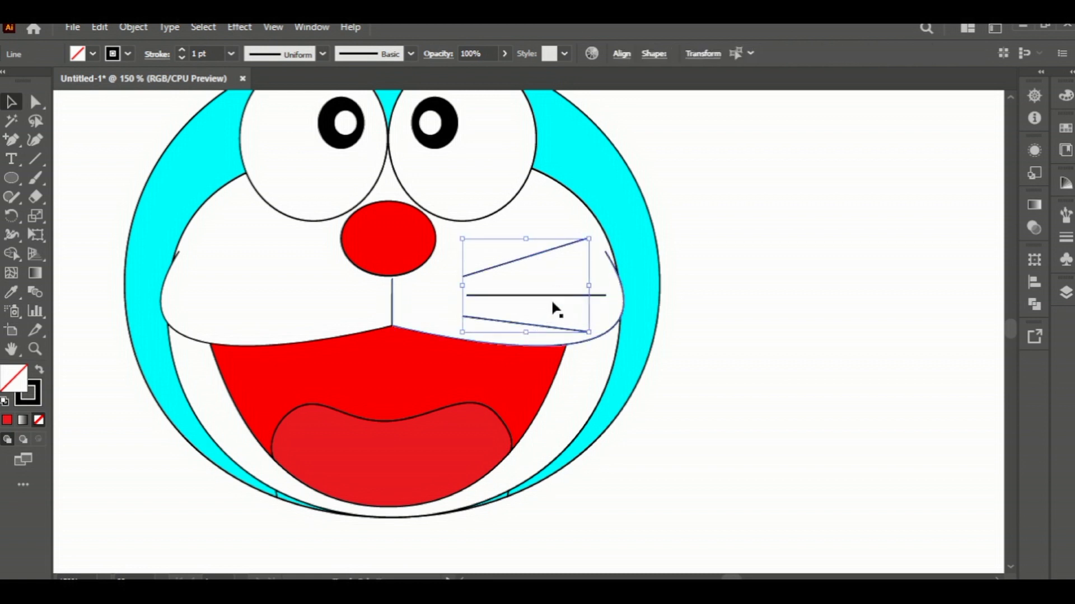
right_click(553, 302)
mouse_move(689, 488)
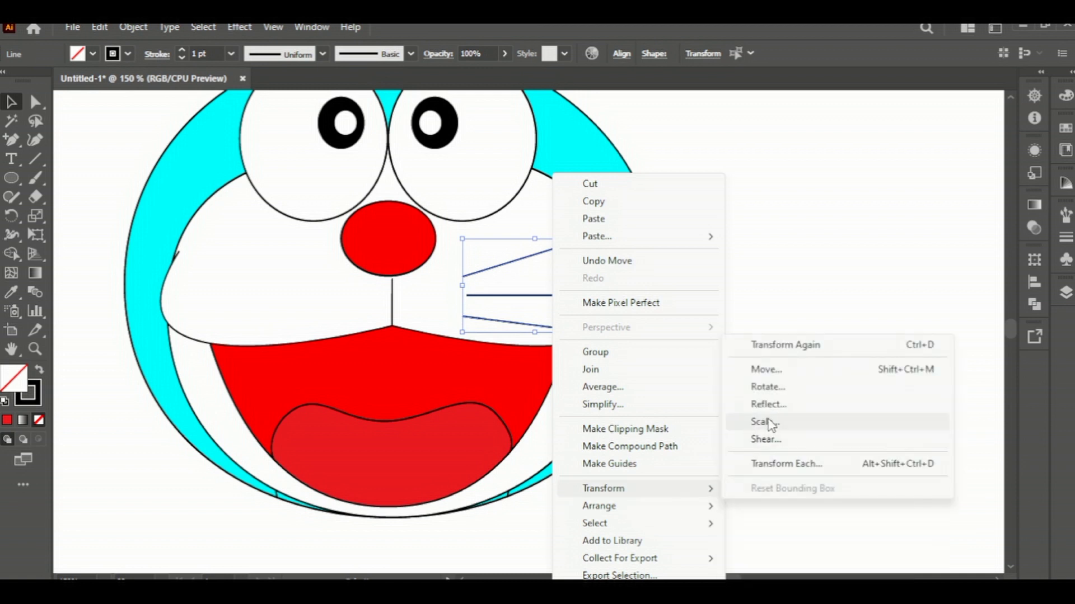
left_click(770, 406)
left_click(799, 567)
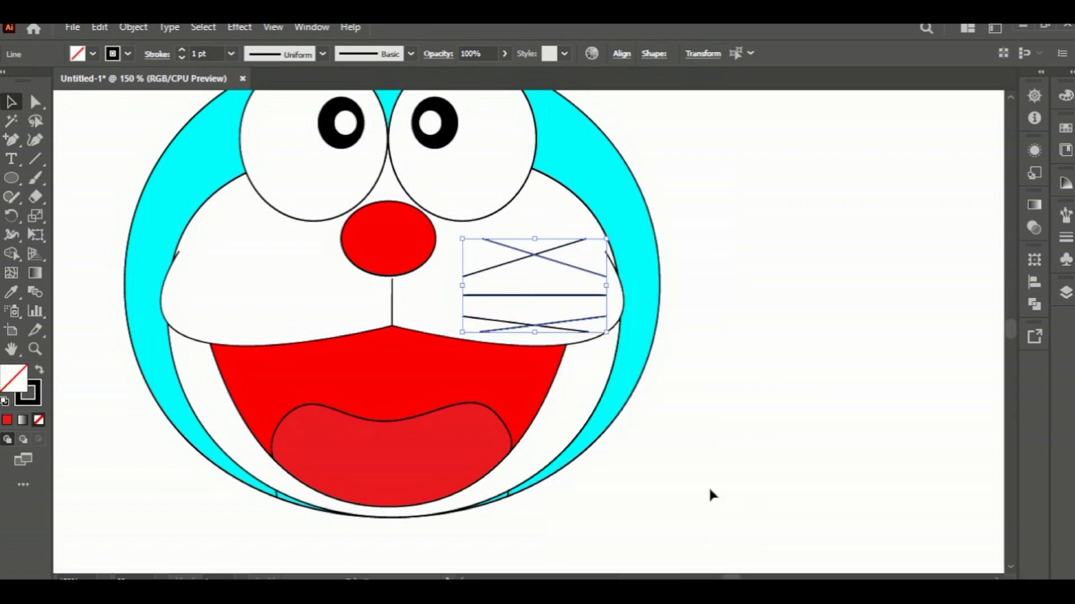
left_click_drag(546, 302, 264, 299)
left_click(909, 361)
scroll(880, 364, "up", 2)
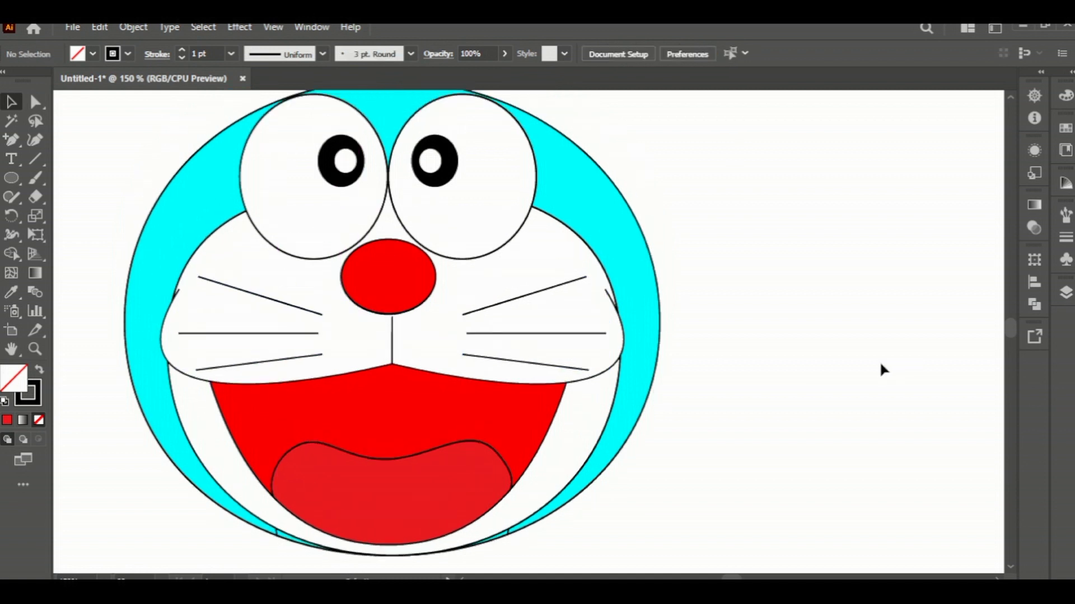
Draw a red collar band with curved upper and lower edges beneath the chin and deselect it
scroll(879, 361, "down", 1, "alt")
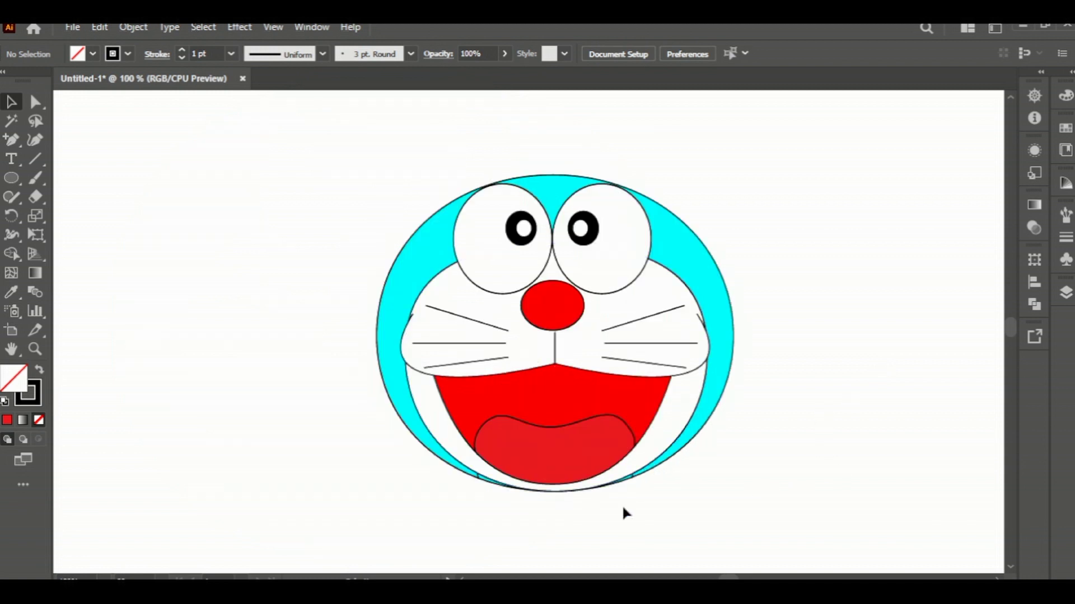
key("ctrl+z")
key("m")
left_click_drag(109, 394, 312, 419)
left_click(12, 140)
left_click_drag(210, 420, 554, 483)
key("v")
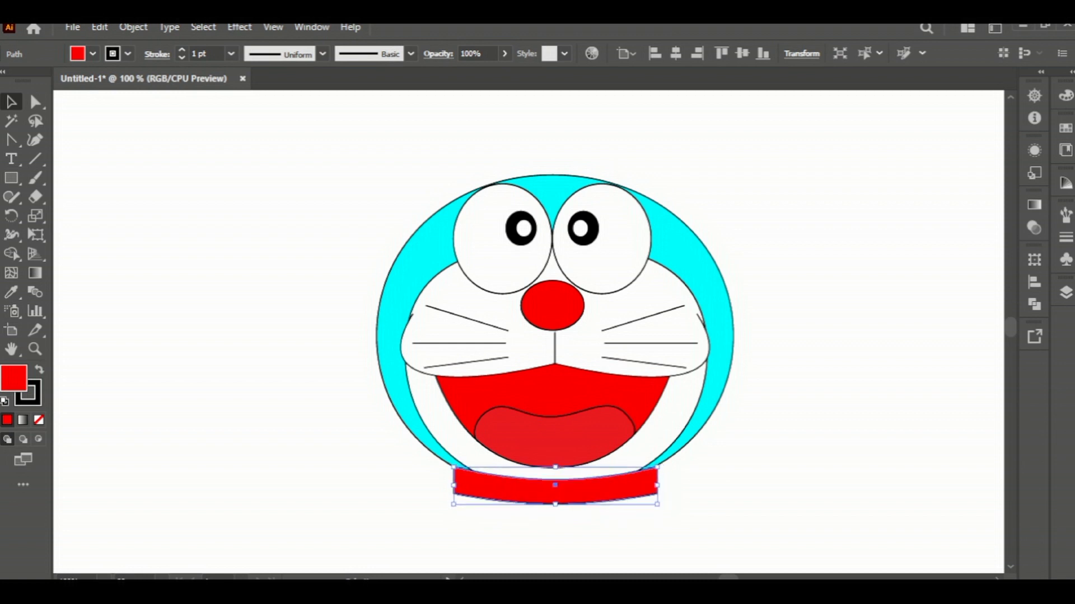
left_click(755, 488)
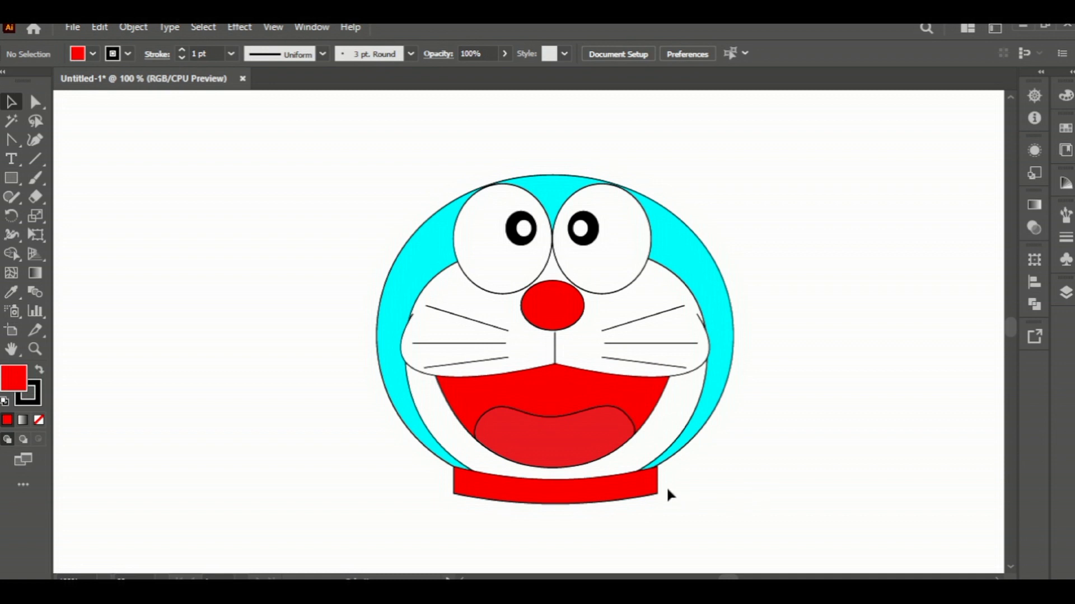
Apply a freeform gradient in Points mode to the nose's fill
scroll(666, 486, "down", 2)
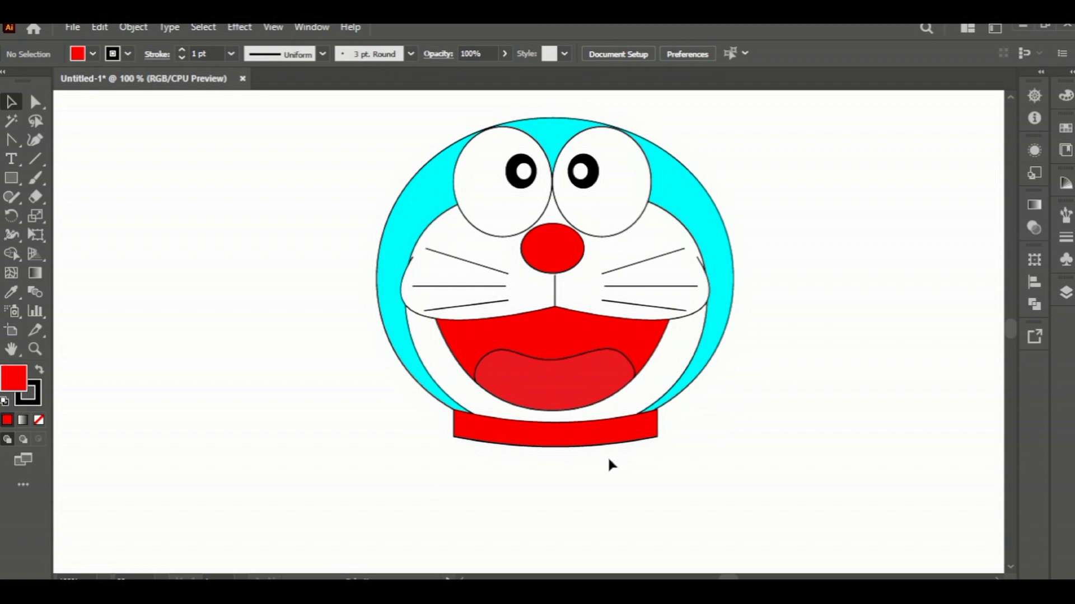
scroll(609, 461, "down", 1)
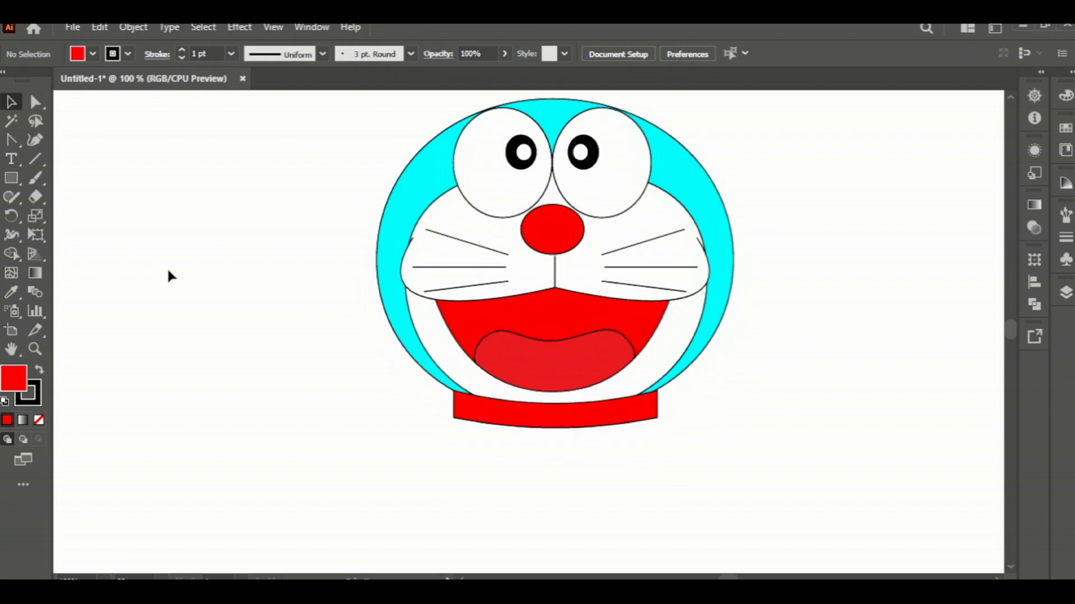
left_click(529, 226)
left_click(1034, 204)
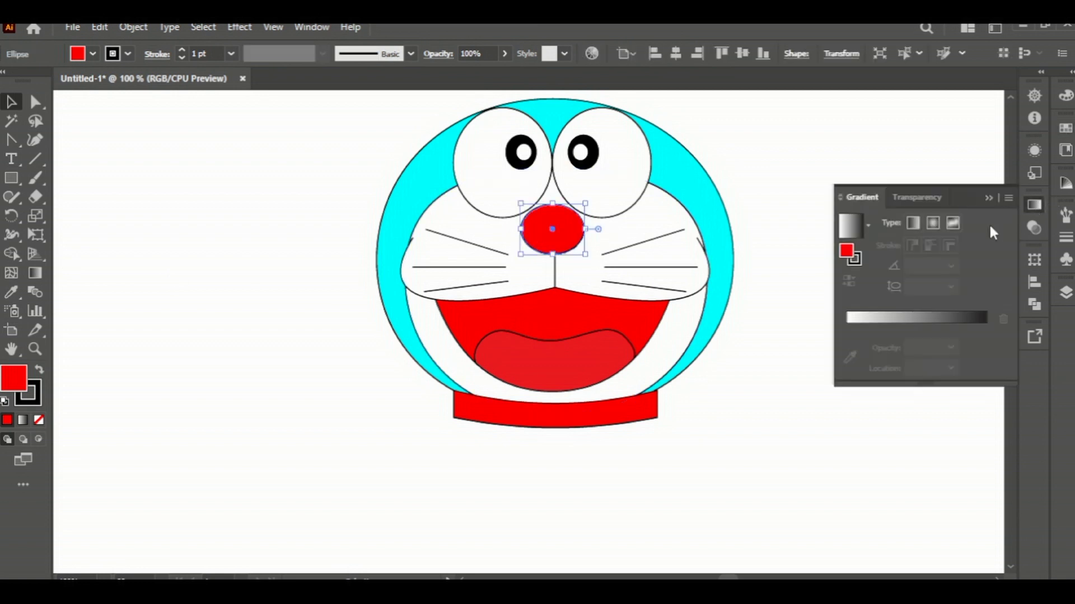
left_click(931, 223)
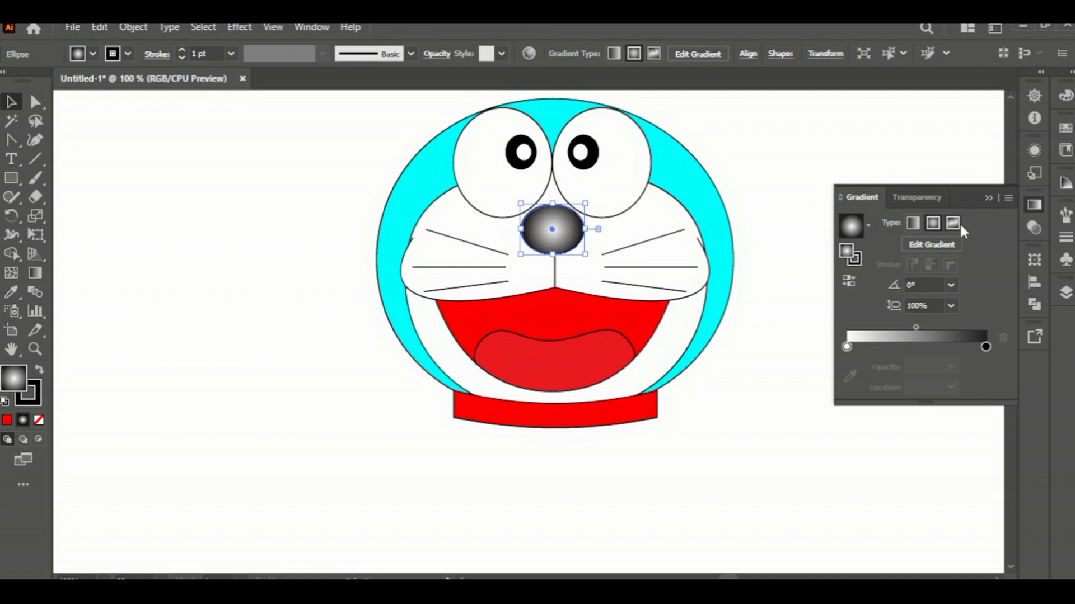
left_click(956, 223)
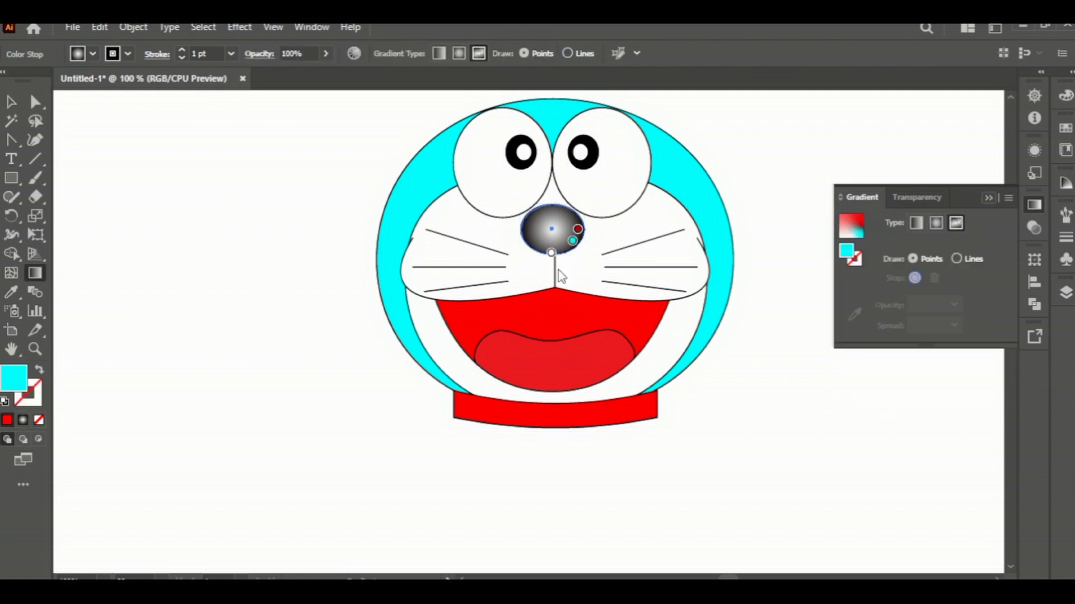
left_click(988, 199)
Delete the cyan color stop from the nose gradient and move the white stop to the nose's upper-left area
left_click(572, 242)
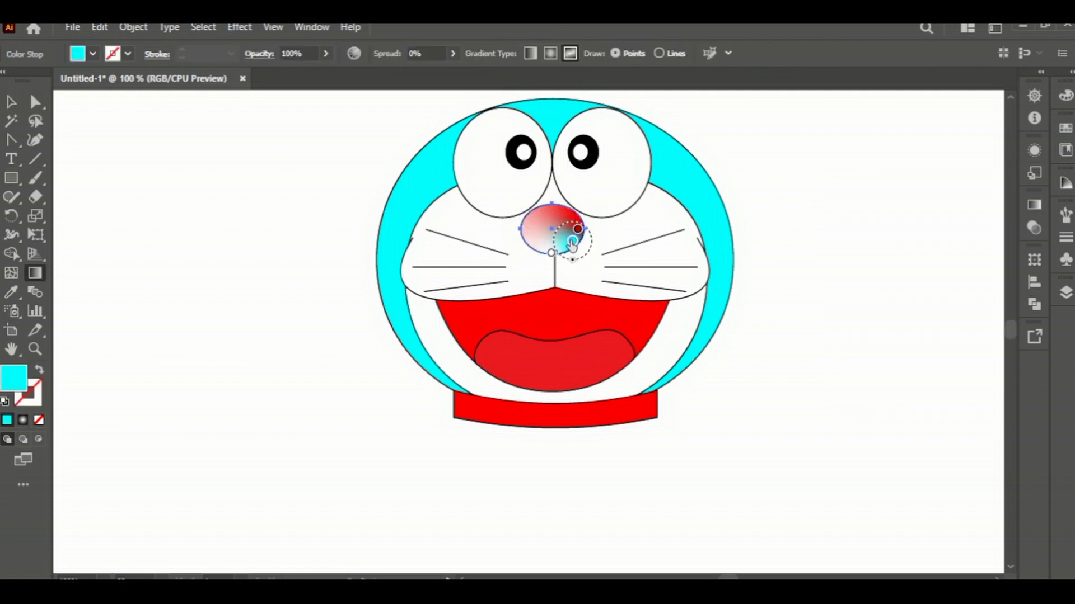
key("Delete")
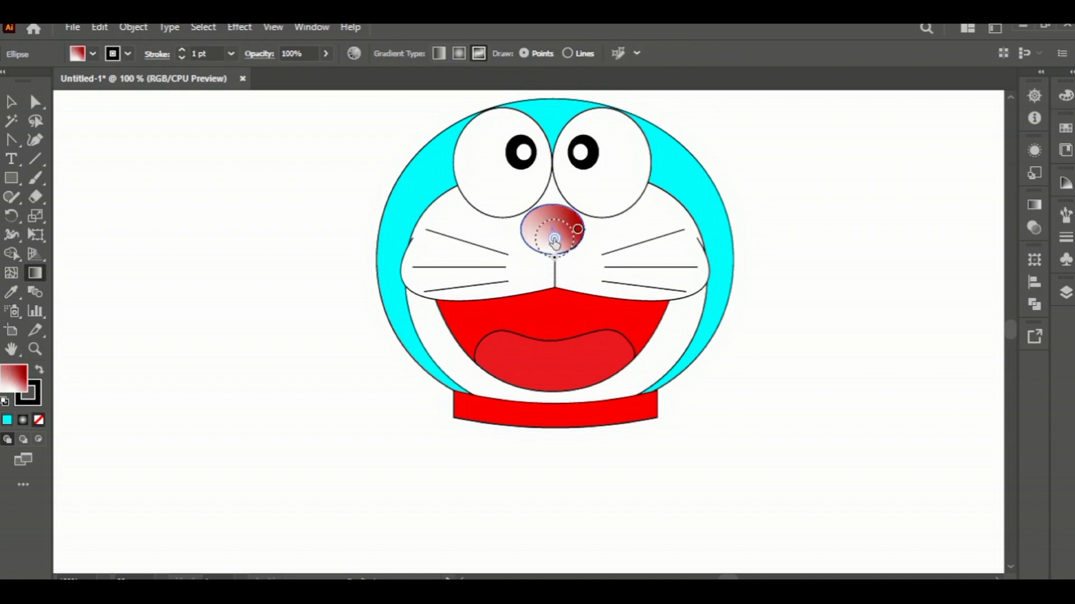
left_click(544, 224)
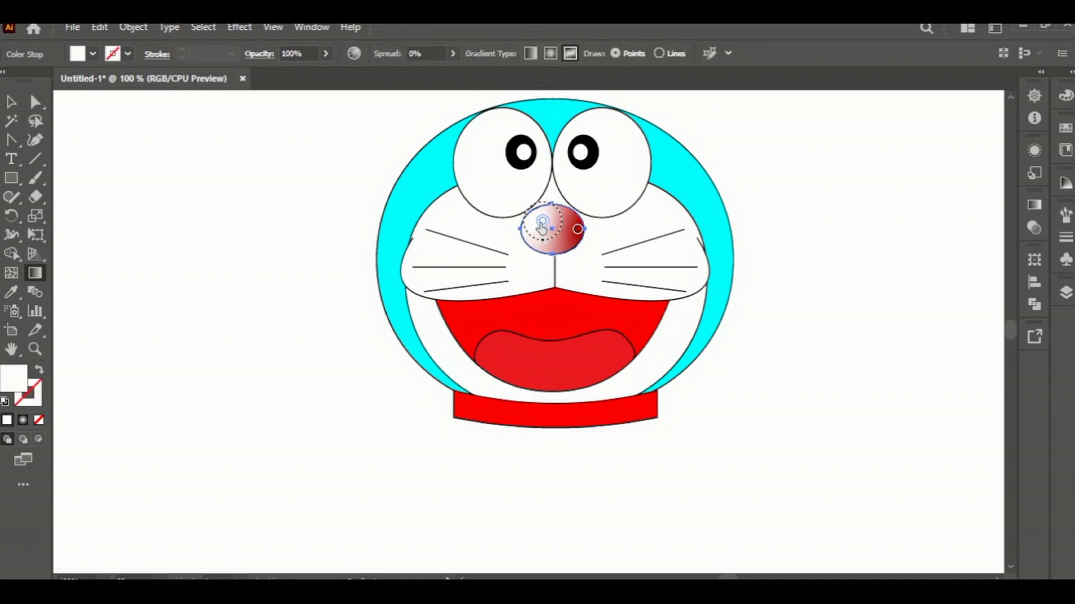
Shift the nose's dark red stop slightly inward, add dark red stops around the white highlight, and deselect the nose
scroll(542, 224, "up", 4)
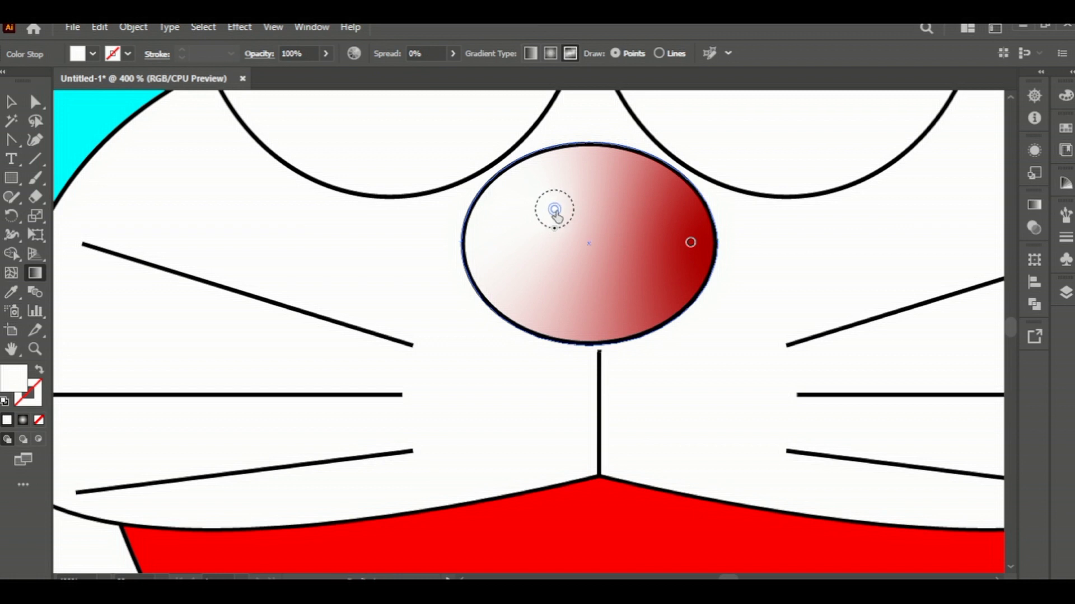
left_click_drag(691, 244, 670, 238)
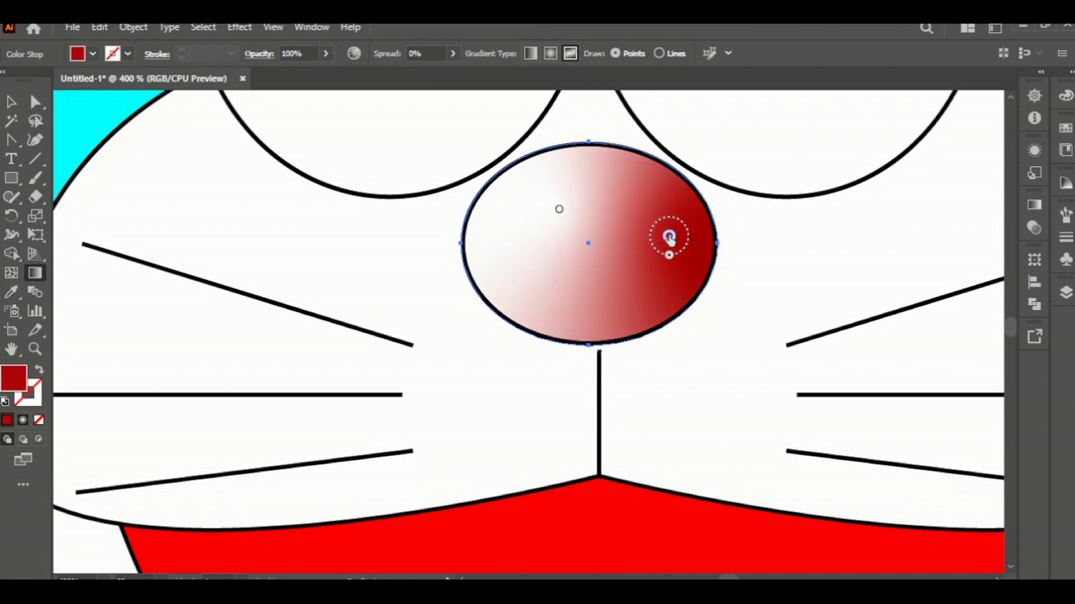
double_click(669, 236)
left_click(627, 222)
left_click(534, 179)
left_click(532, 248)
left_click(598, 171)
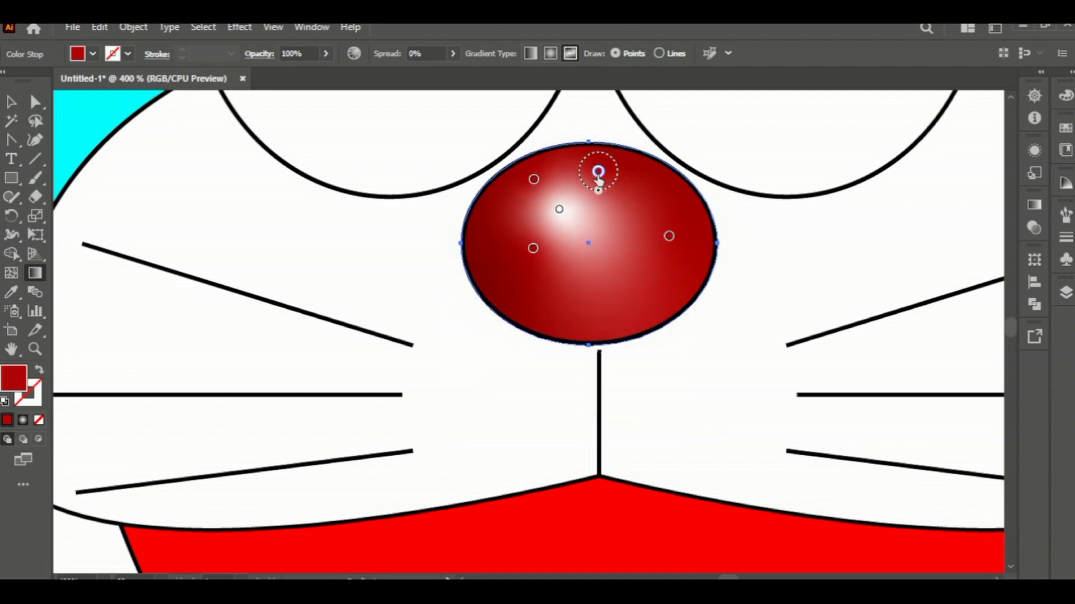
left_click(590, 228)
key("v")
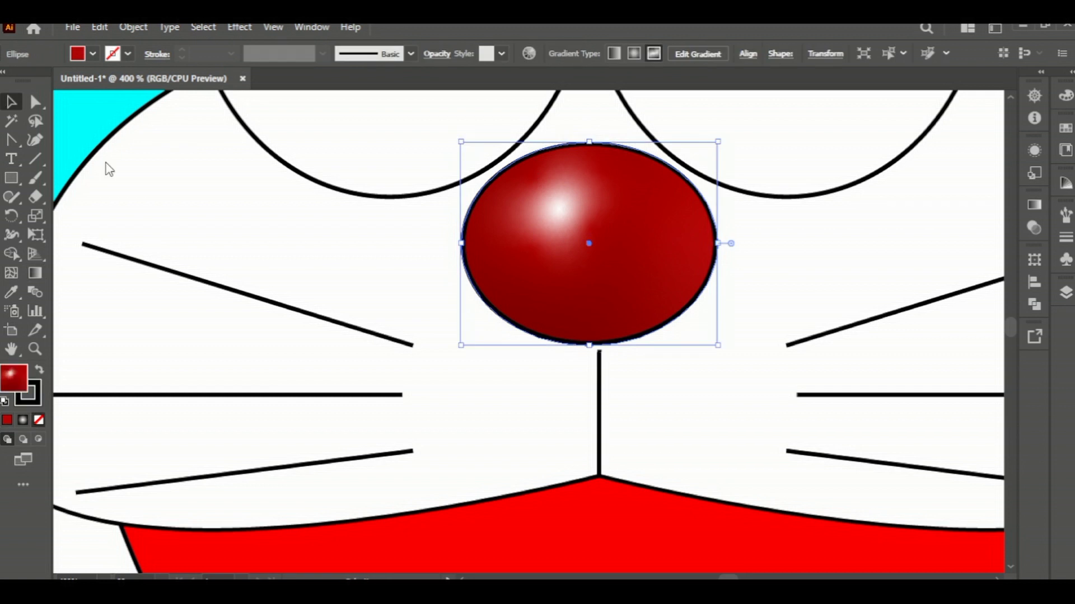
scroll(552, 288, "down", 3)
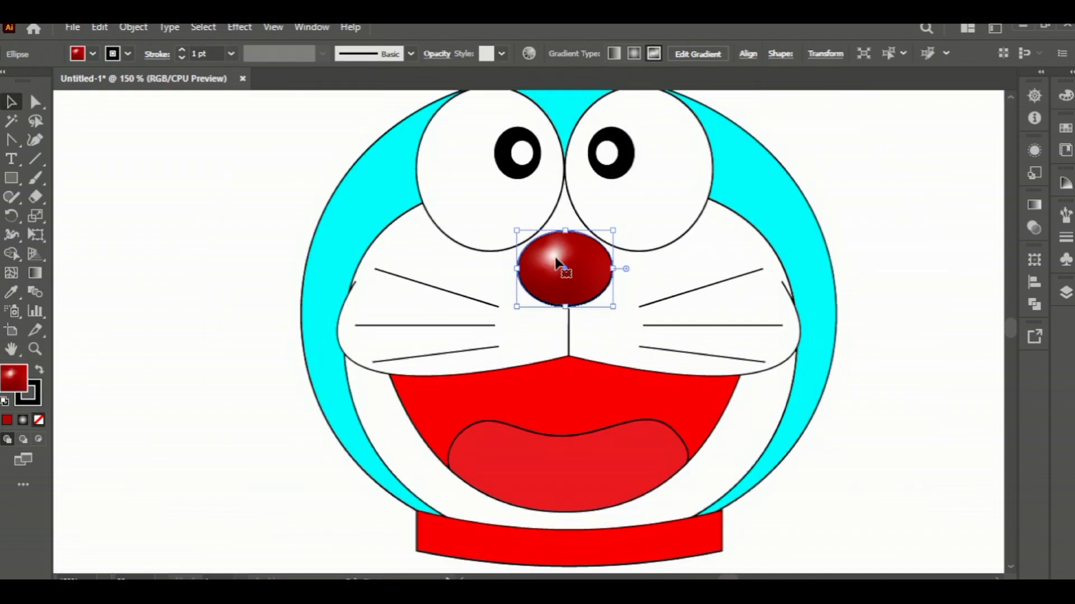
left_click(916, 240)
scroll(918, 245, "down", 1)
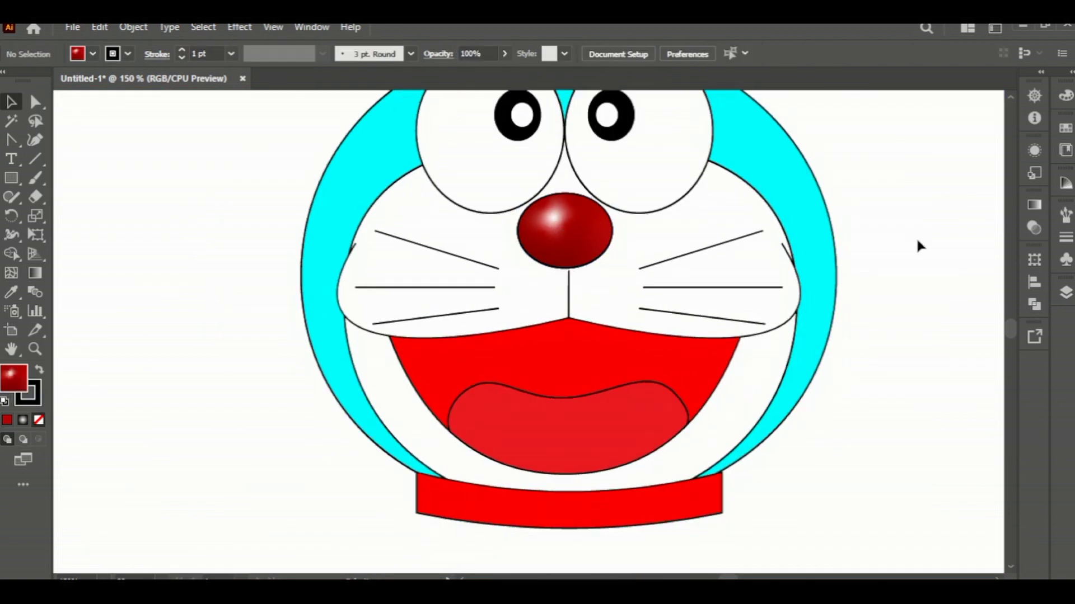
left_click(580, 246)
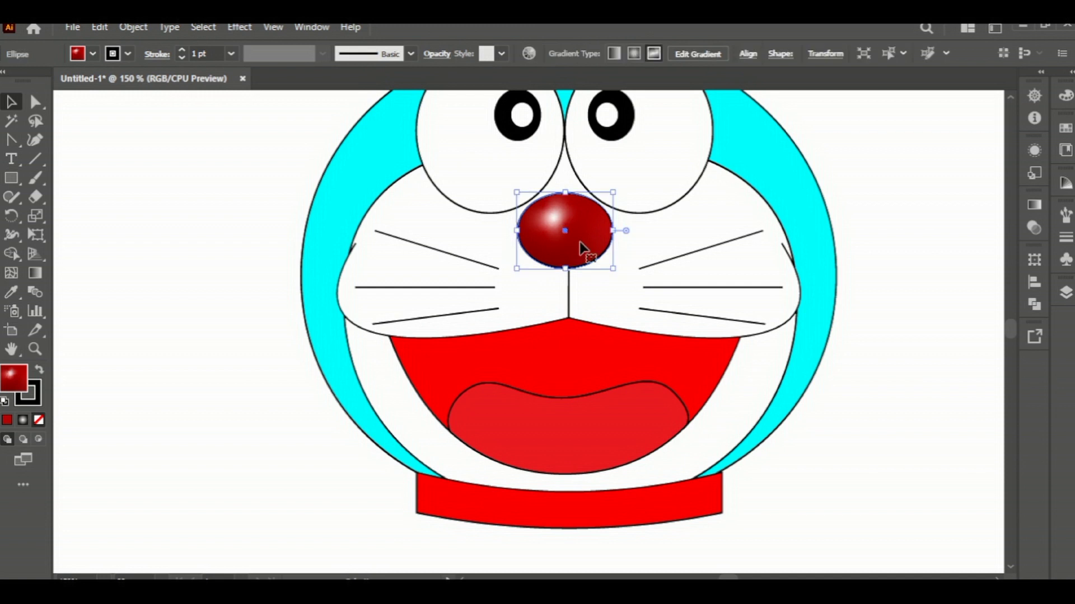
double_click(585, 246)
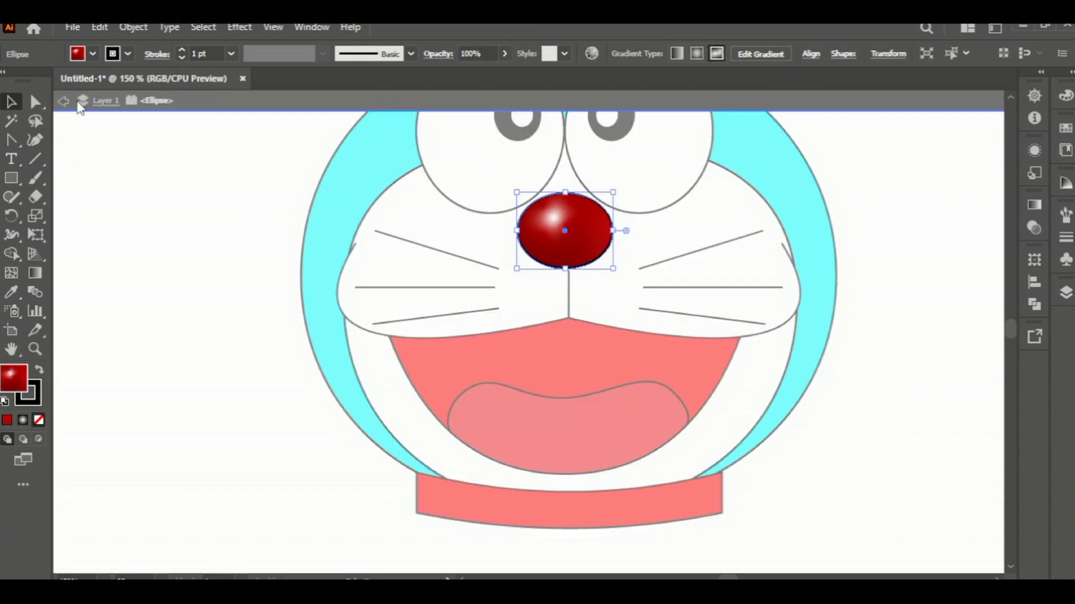
left_click(64, 101)
Reopen the nose's freeform gradient for editing and recolor its rightmost stop with the pure red swatch
left_click(571, 249)
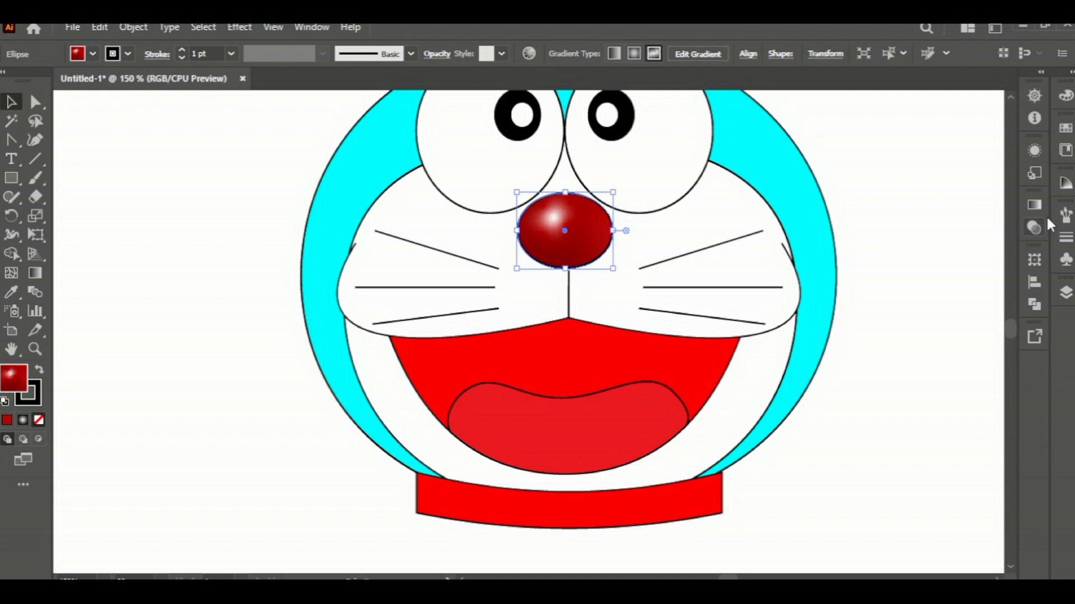
left_click(1034, 205)
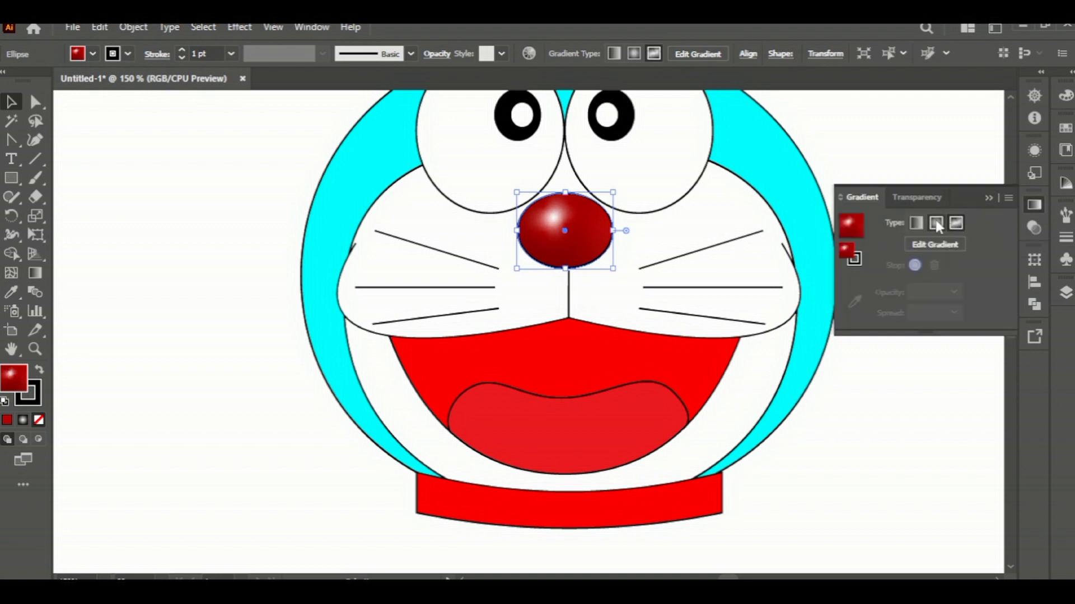
left_click(35, 272)
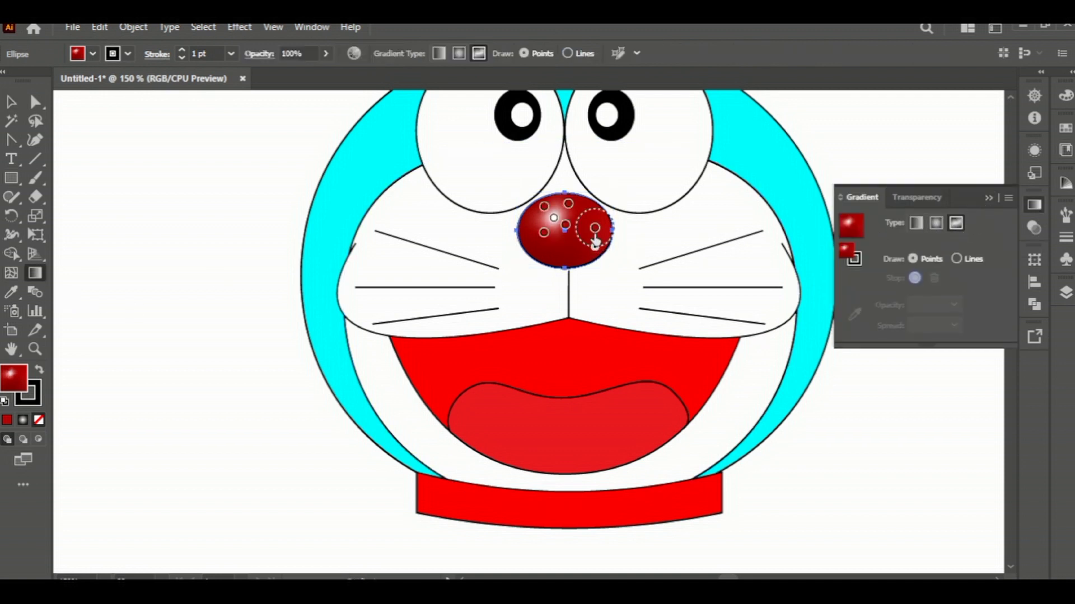
double_click(595, 229)
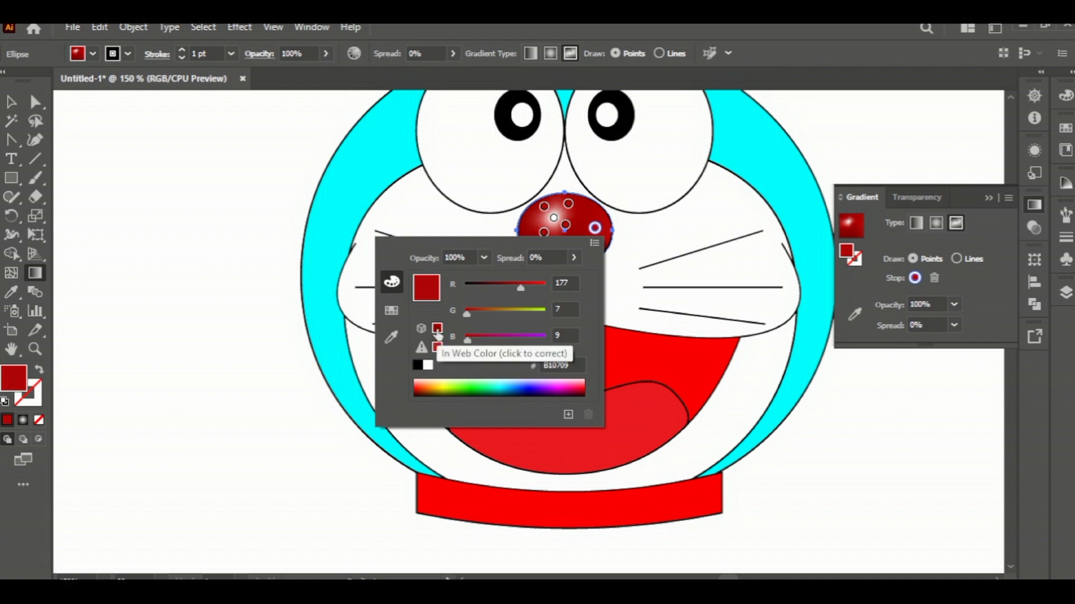
left_click(437, 347)
left_click(391, 311)
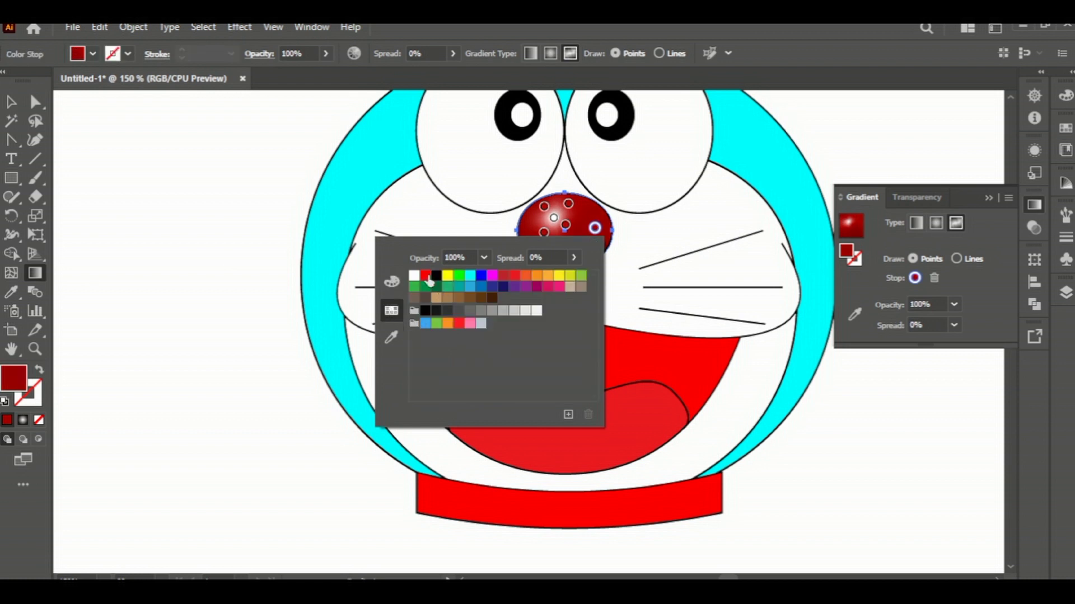
left_click(425, 275)
Recolor the nose gradient's top, upper-left, center and lower-left dark red stops with the pure red swatch
double_click(569, 204)
left_click(387, 252)
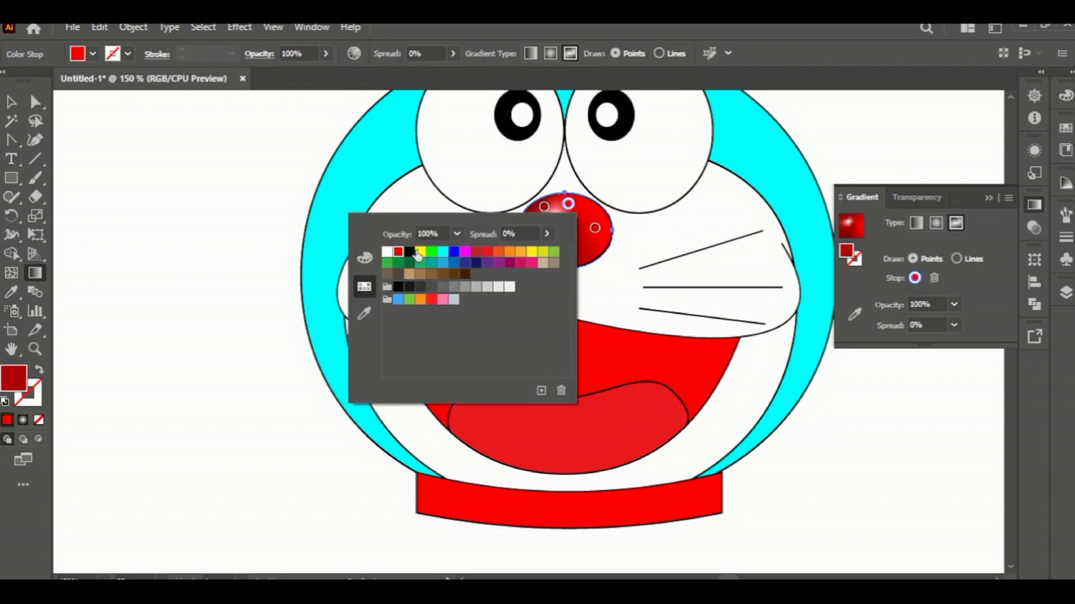
left_click(552, 208)
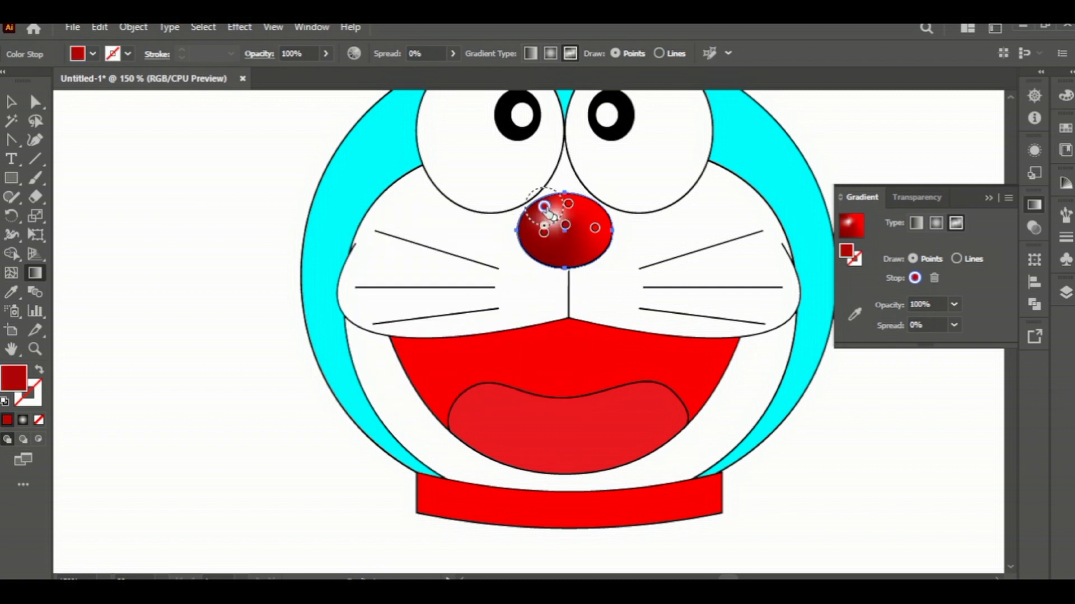
double_click(545, 207)
left_click(375, 256)
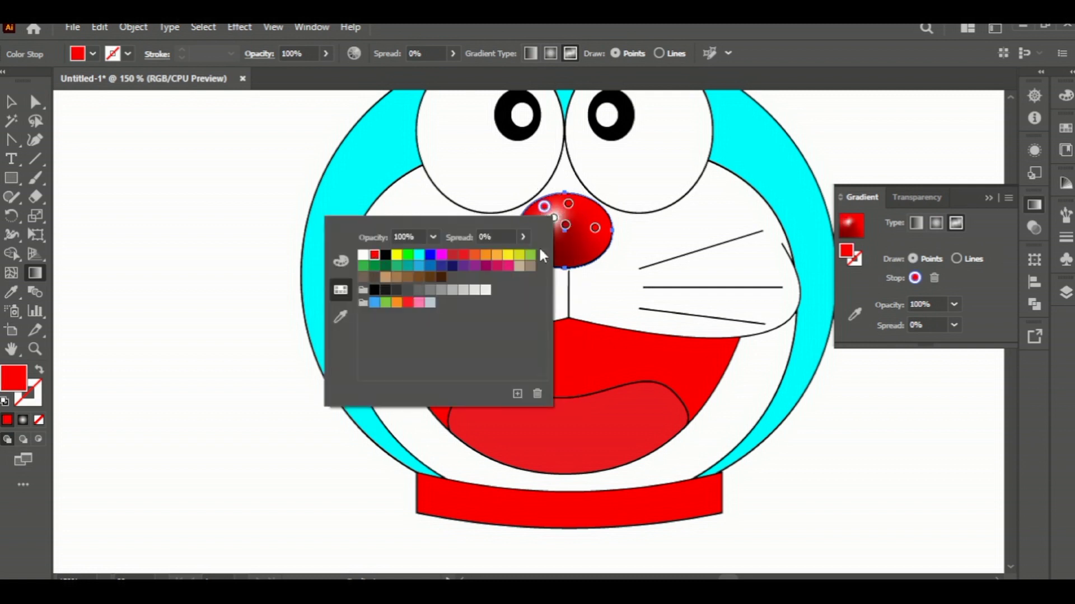
double_click(565, 225)
left_click(396, 272)
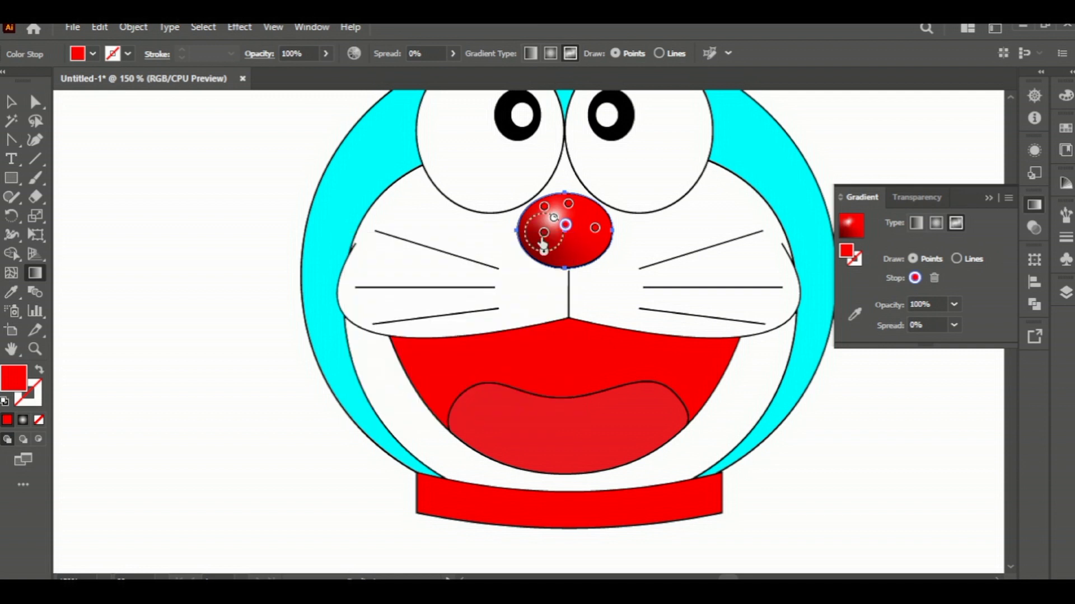
double_click(543, 232)
left_click(374, 283)
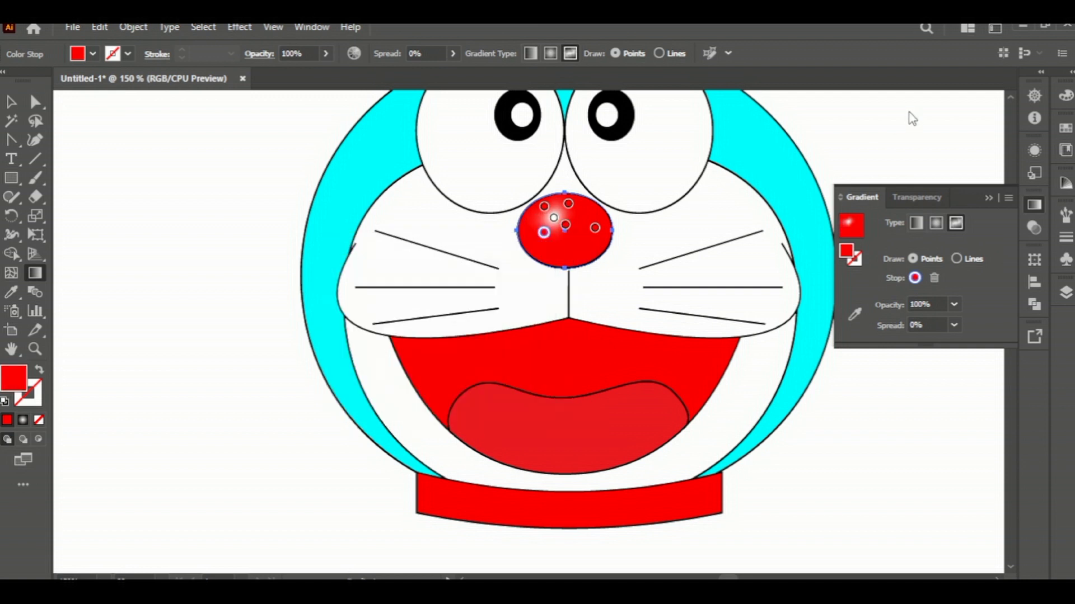
Collapse the Gradient panel and deselect the nose
left_click(987, 198)
key("v")
left_click(989, 250)
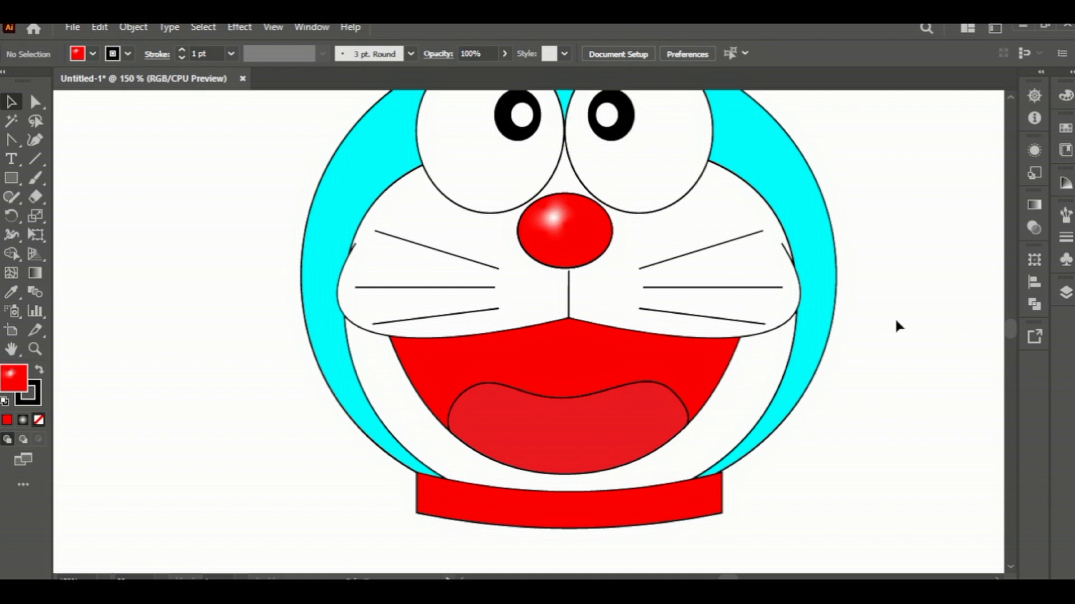
Draw a large body rectangle with the default white fill and black stroke, and park it below and right of the head
scroll(907, 316, "down", 5)
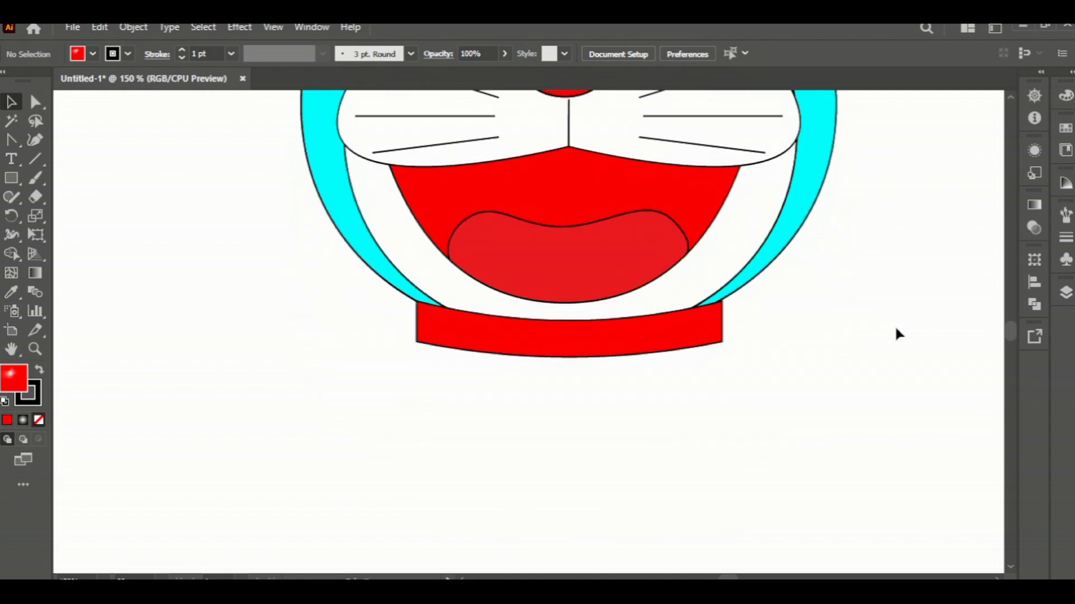
scroll(895, 330, "down", 2)
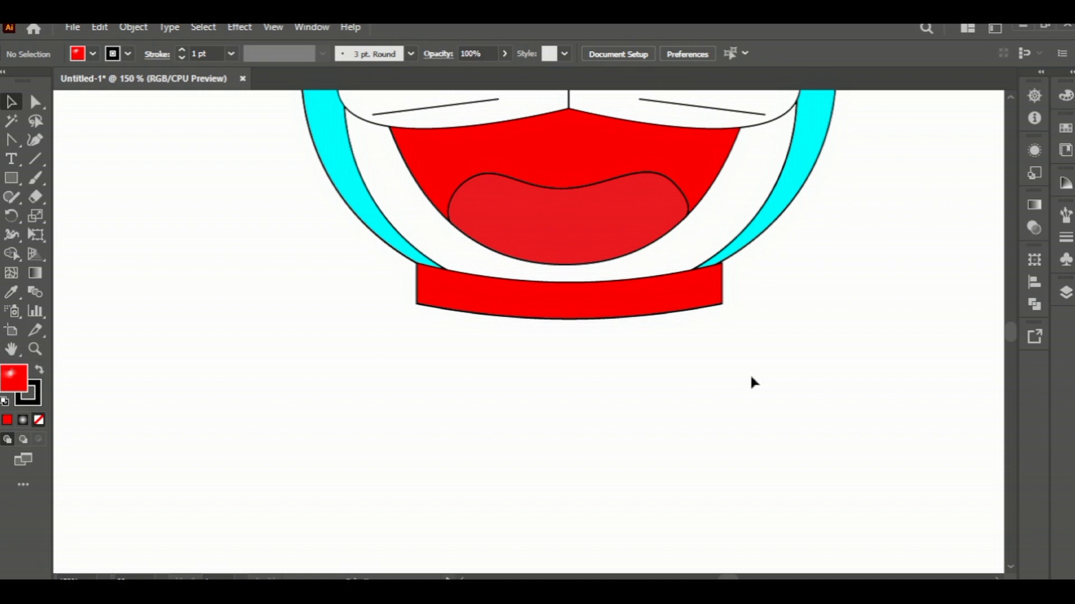
scroll(744, 380, "down", 2)
scroll(743, 380, "down", 1)
left_click(12, 178)
mouse_move(158, 193)
left_mouse_down()
mouse_move(360, 444)
mouse_move(401, 465)
left_mouse_up()
key("d")
left_click(11, 101)
left_click_drag(263, 193, 253, 240)
left_click(12, 178)
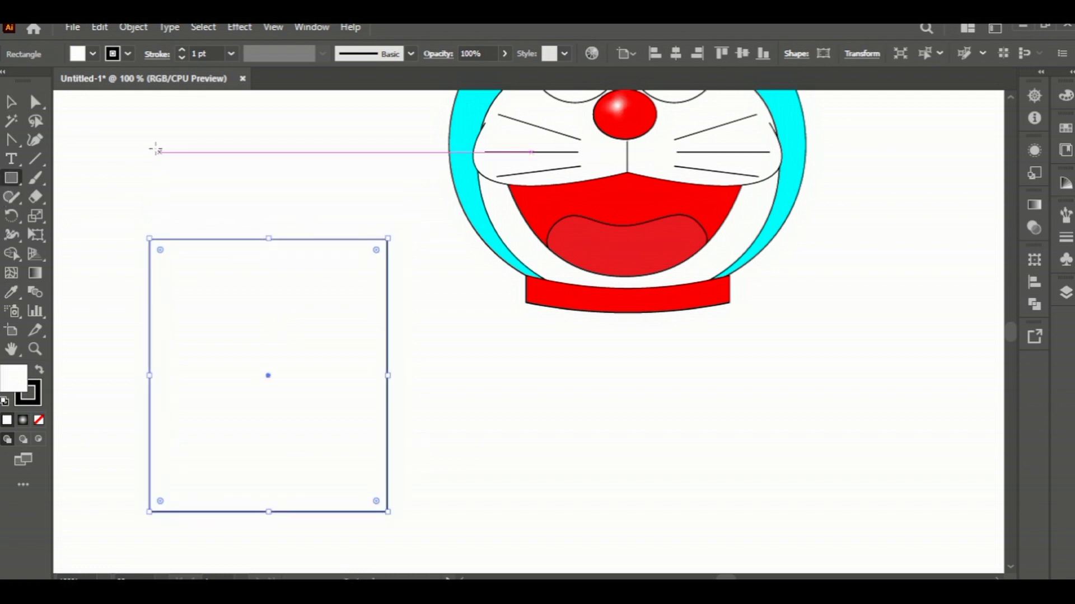
left_click(13, 102)
mouse_move(194, 238)
left_mouse_down()
mouse_move(785, 329)
mouse_move(799, 309)
left_mouse_up()
Draw a long narrow arm rectangle to the left of the head and rotate it to slope diagonally
key("m")
mouse_move(103, 204)
left_mouse_down()
mouse_move(215, 315)
mouse_move(303, 258)
left_mouse_up()
key("v")
left_click_drag(312, 203, 326, 263)
left_click_drag(280, 249, 317, 282)
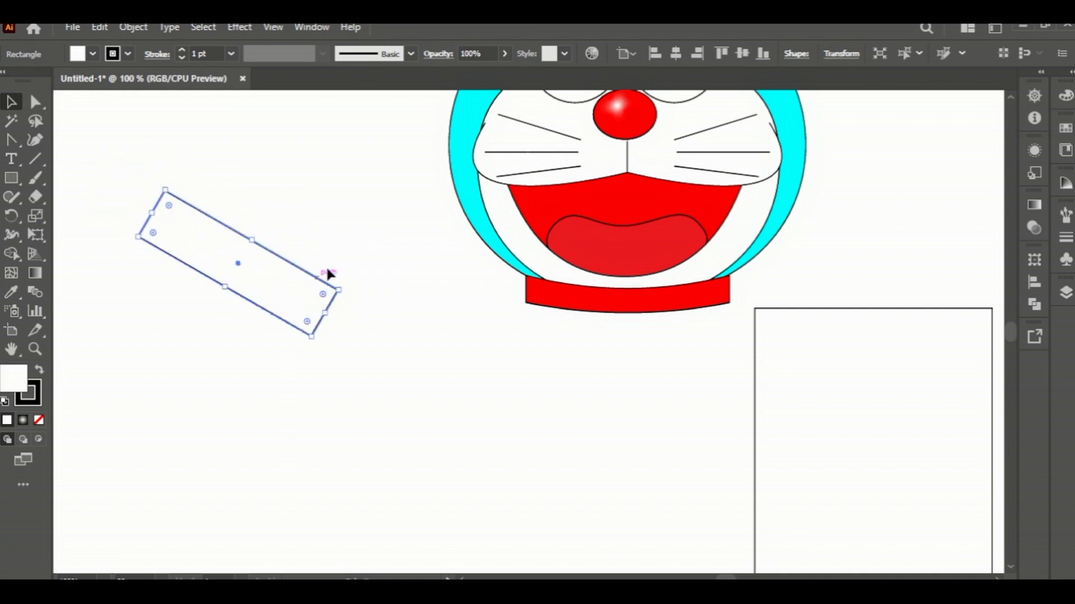
Tilt the arm rectangle more steeply and position the body rectangle centered just below the collar
left_click_drag(810, 311, 337, 305)
scroll(230, 235, "down", 1)
left_click_drag(269, 259, 281, 296)
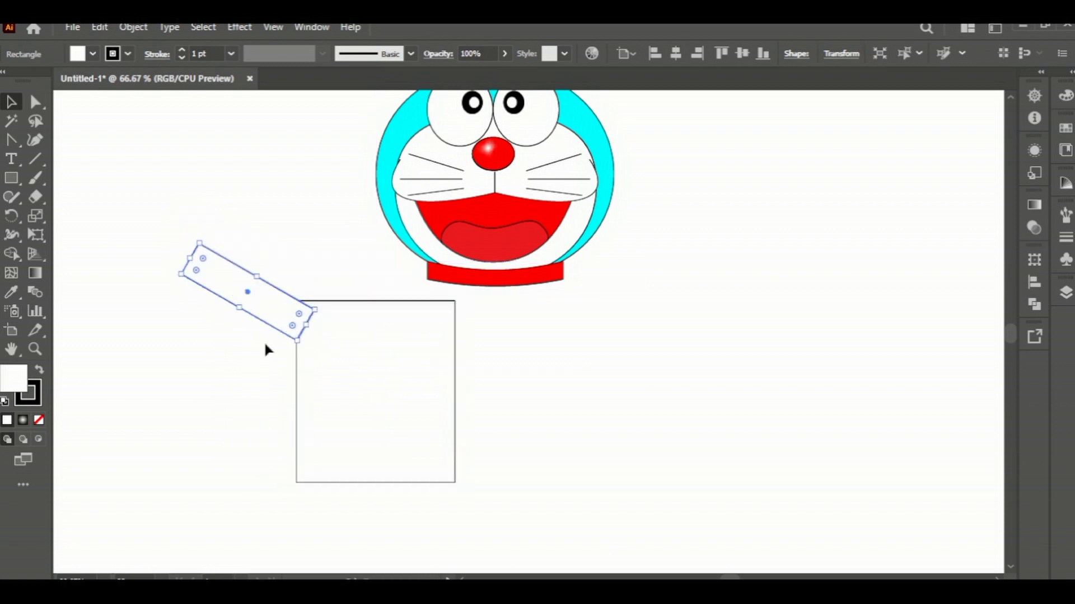
left_click_drag(202, 238, 209, 235)
left_click_drag(280, 307, 469, 285)
Select the lower face shapes with the collar and squash them slightly upward
left_click_drag(622, 251, 360, 192)
left_click_drag(494, 280, 491, 271)
left_click(620, 271)
Nudge the red collar upward toward the chin
left_click(543, 274)
key("Up")
key("Up")
key("Up")
key("Up")
key("Up")
key("Up")
key("Up")
key("Up")
key("Up")
key("Up")
key("Up")
key("Up")
key("Up")
key("Up")
key("Up")
key("Up")
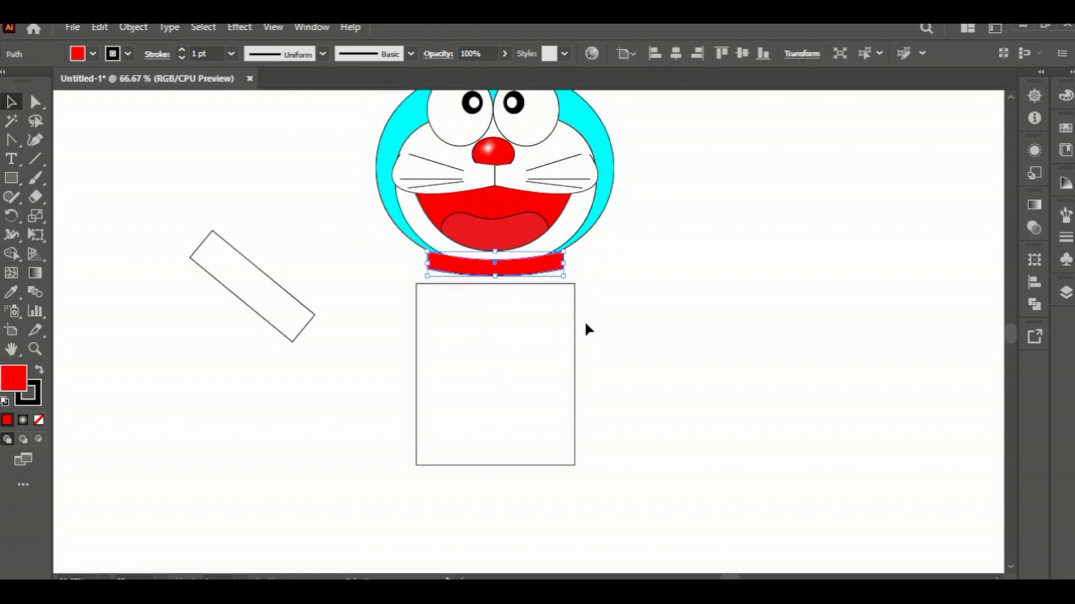
Widen the collar to match the body rectangle's width and raise it against the chin
mouse_move(562, 265)
left_mouse_down()
mouse_move(585, 262)
mouse_move(572, 264)
left_mouse_up()
key("Up")
key("Up")
key("Up")
key("Up")
key("Up")
key("Up")
key("Up")
key("Up")
key("Up")
key("Up")
key("Up")
key("Up")
key("Up")
key("Up")
key("Up")
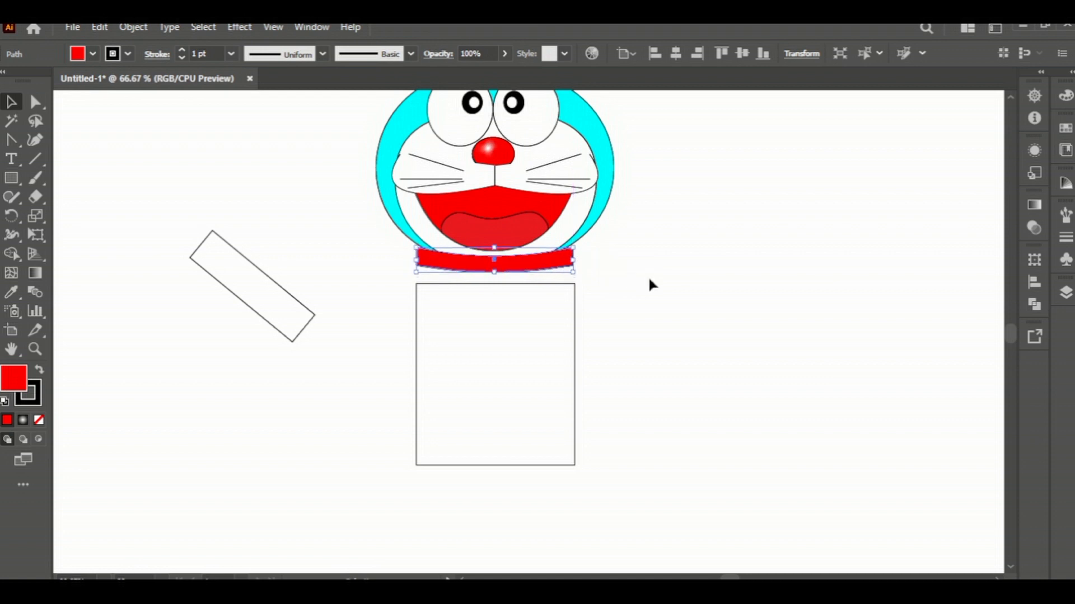
left_click(647, 269)
Stretch the collar's lower edge down slightly to make it taller
left_click(520, 272)
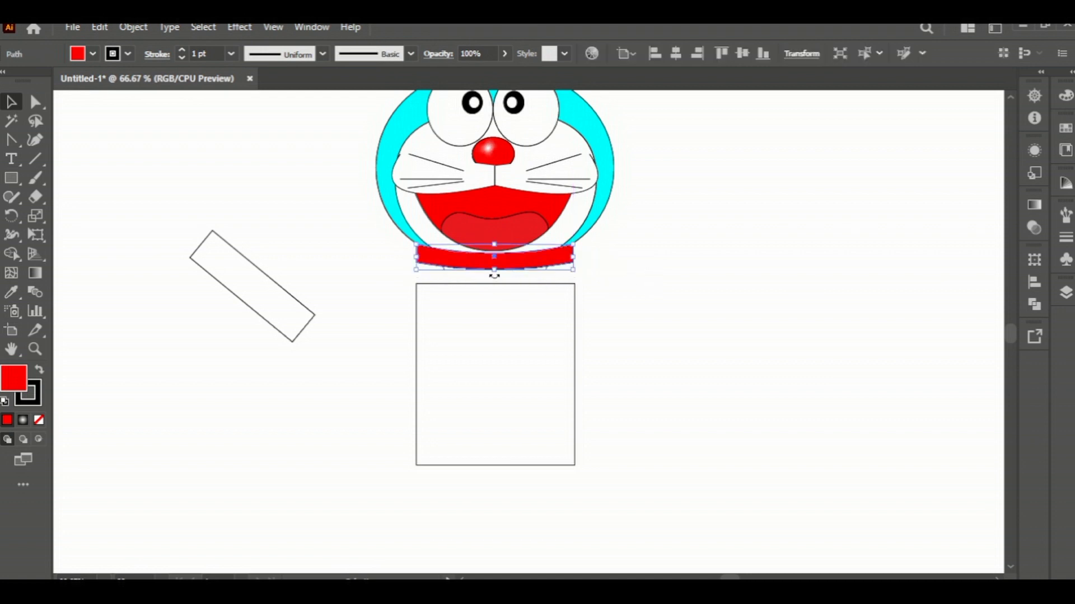
left_click_drag(496, 273, 497, 276)
left_click(610, 279)
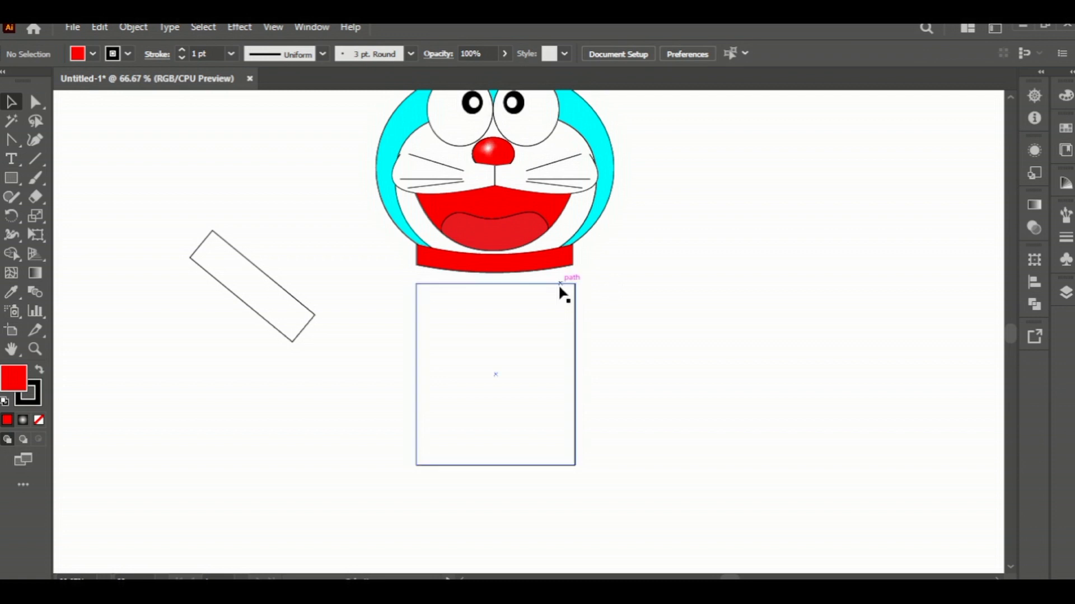
left_click(559, 312)
left_click(582, 297)
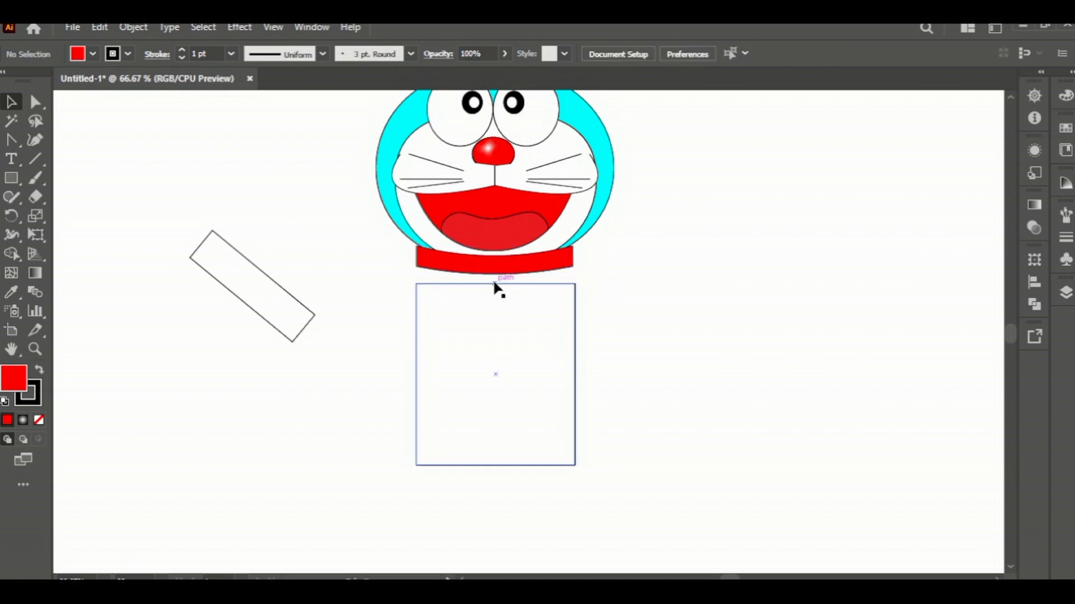
Nudge the body rectangle up until it overlaps the collar's curved lower edge, aligning it sideways with the collar
left_click(495, 284)
key("Up")
key("Up")
key("Up")
key("Up")
key("Up")
key("Up")
key("Up")
key("Up")
key("Up")
key("Up")
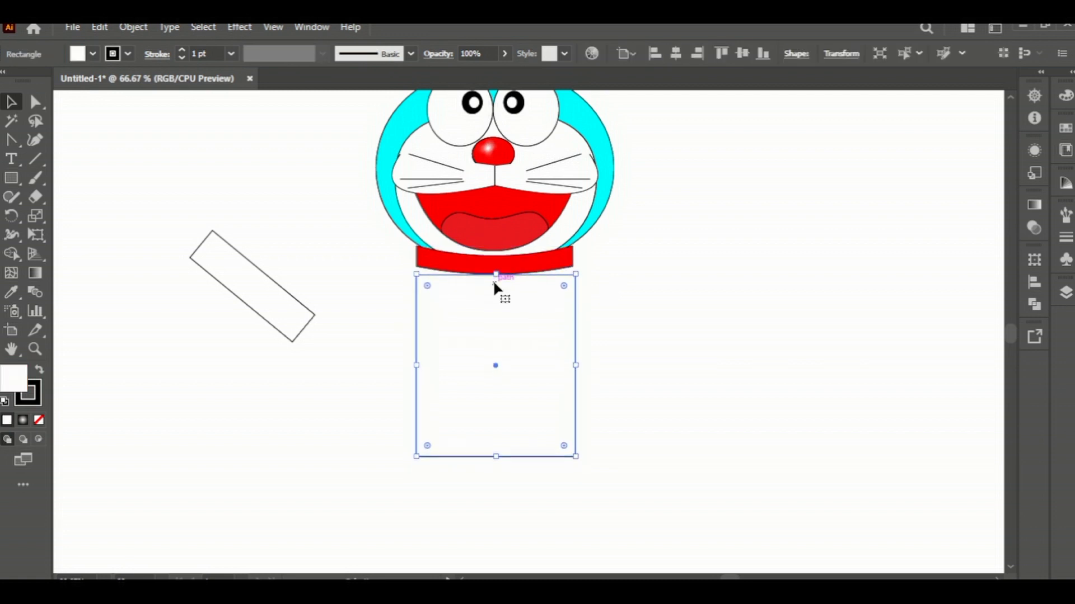
key("Up")
key("Up")
key("Up")
key("Up")
key("Left")
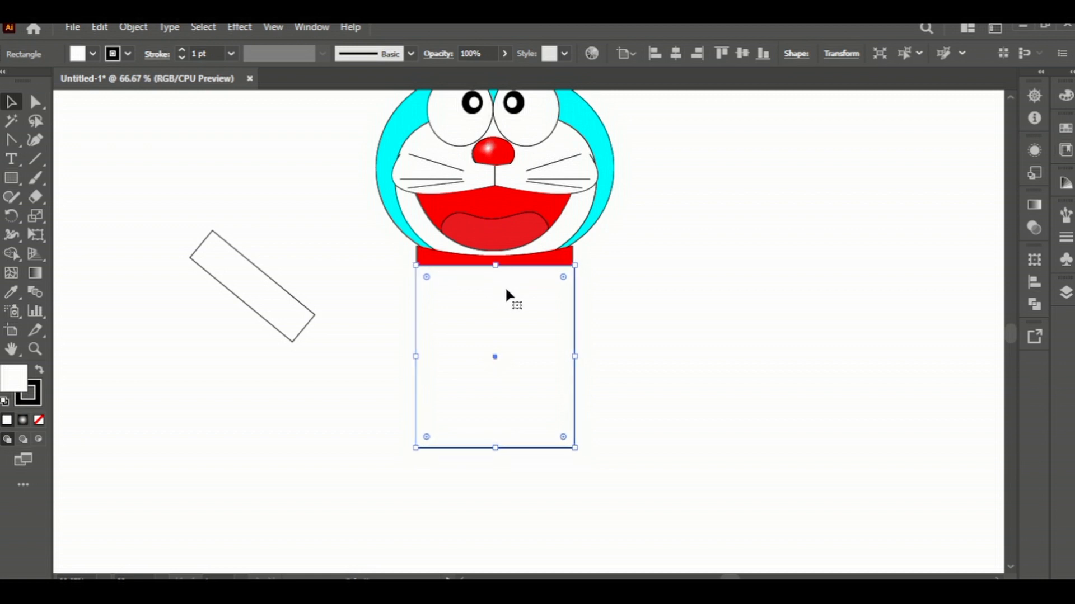
left_click(576, 312)
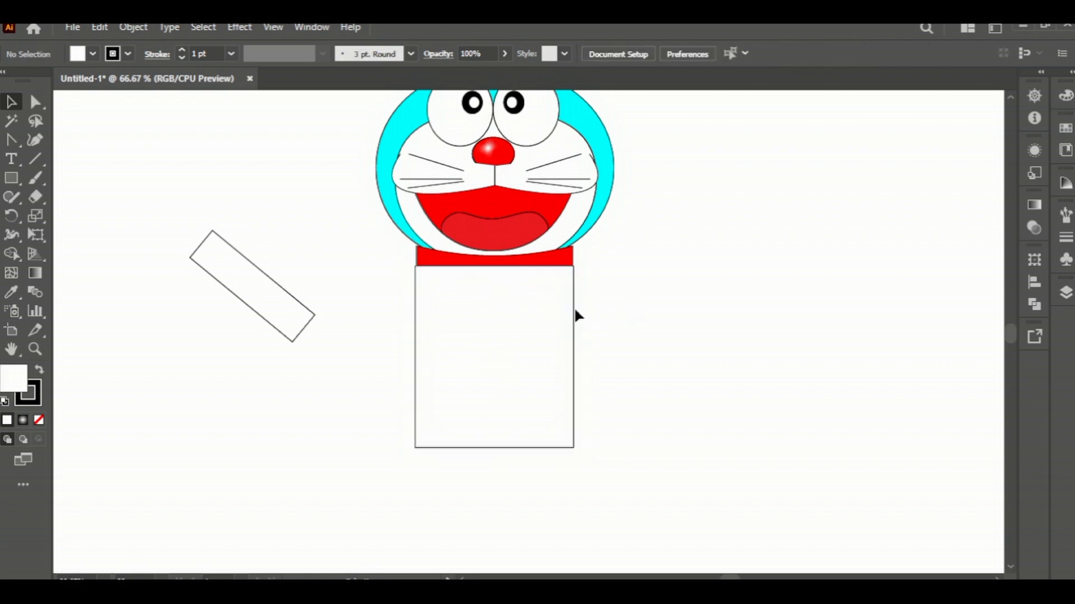
left_click(544, 311)
right_click(542, 312)
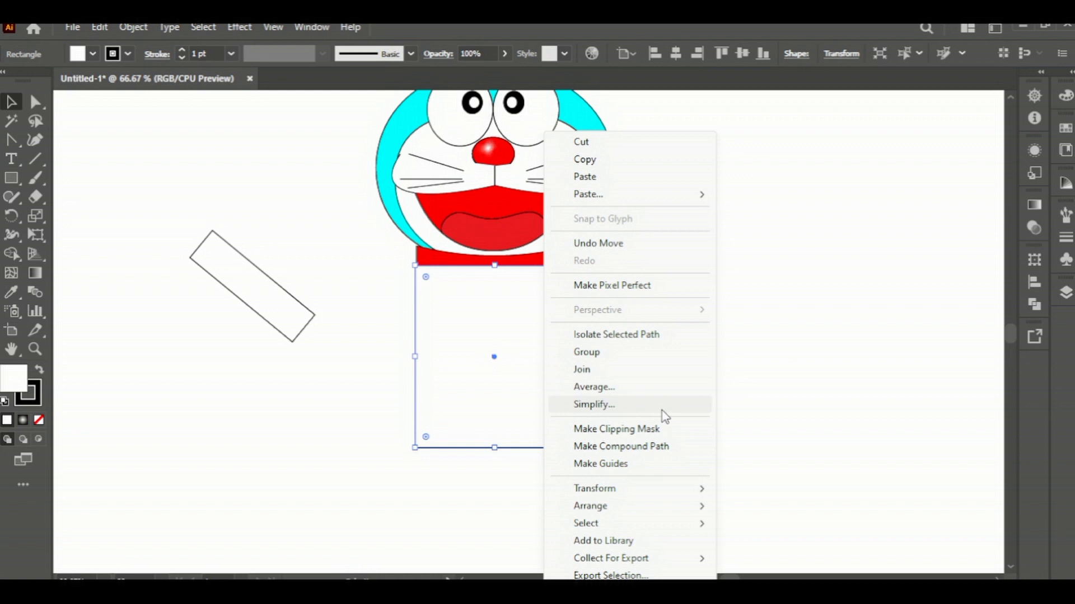
left_click(821, 394)
Move the diagonal arm rectangle onto the body's upper-left shoulder and fine-tune its position
left_click_drag(260, 304, 374, 269)
key("Right")
key("Right")
key("Right")
key("Right")
key("Right")
key("Right")
key("Right")
key("Right")
key("Right")
key("Right")
key("Down")
key("Down")
key("Down")
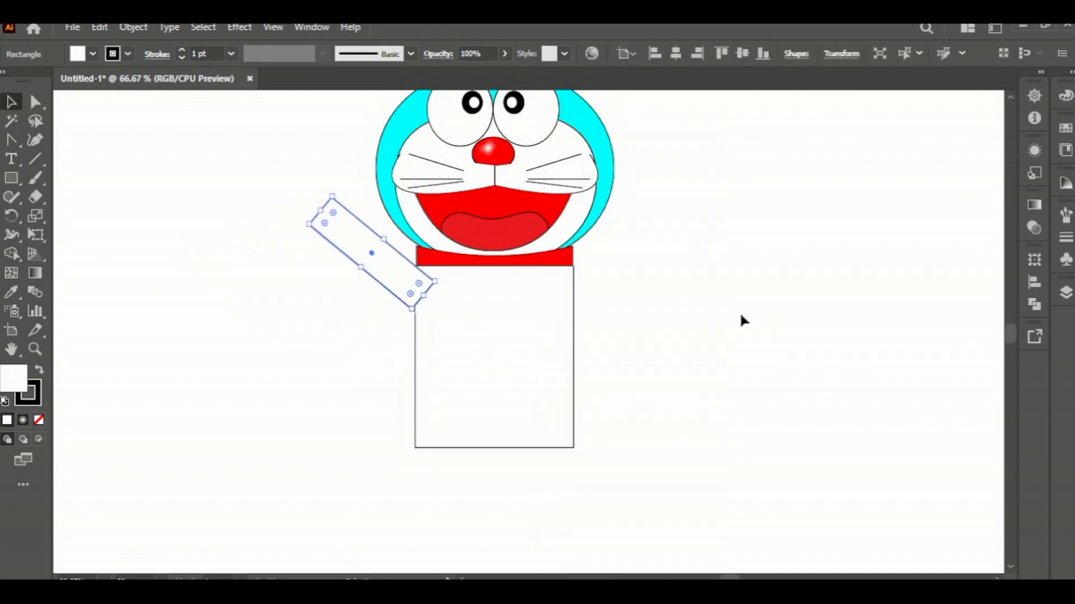
key("Right")
key("Right")
key("Right")
key("Right")
key("Right")
key("Right")
key("Down")
key("Down")
key("Down")
key("Down")
key("Down")
key("Down")
key("Down")
key("Down")
key("Down")
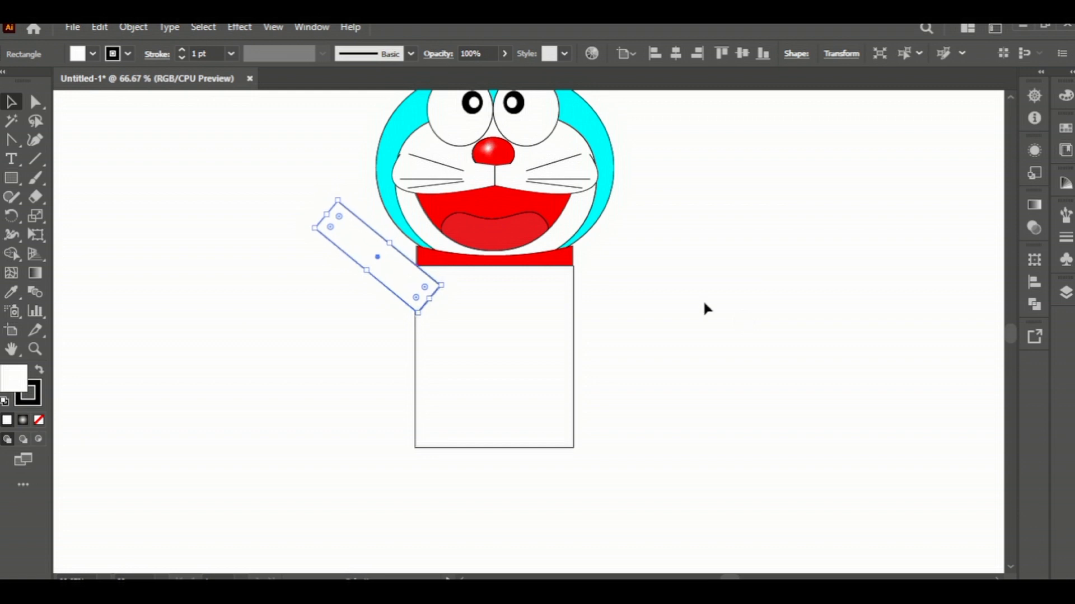
Reshape the left arm by moving its lower corner anchor onto the body's left edge
left_click(35, 101)
left_click_drag(417, 313, 415, 323)
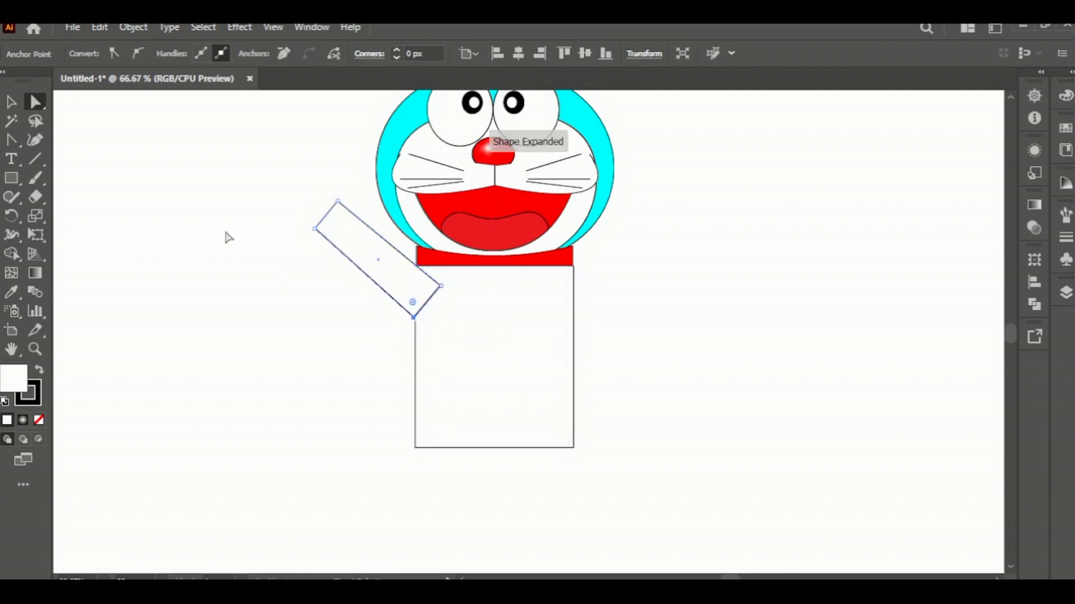
key("v")
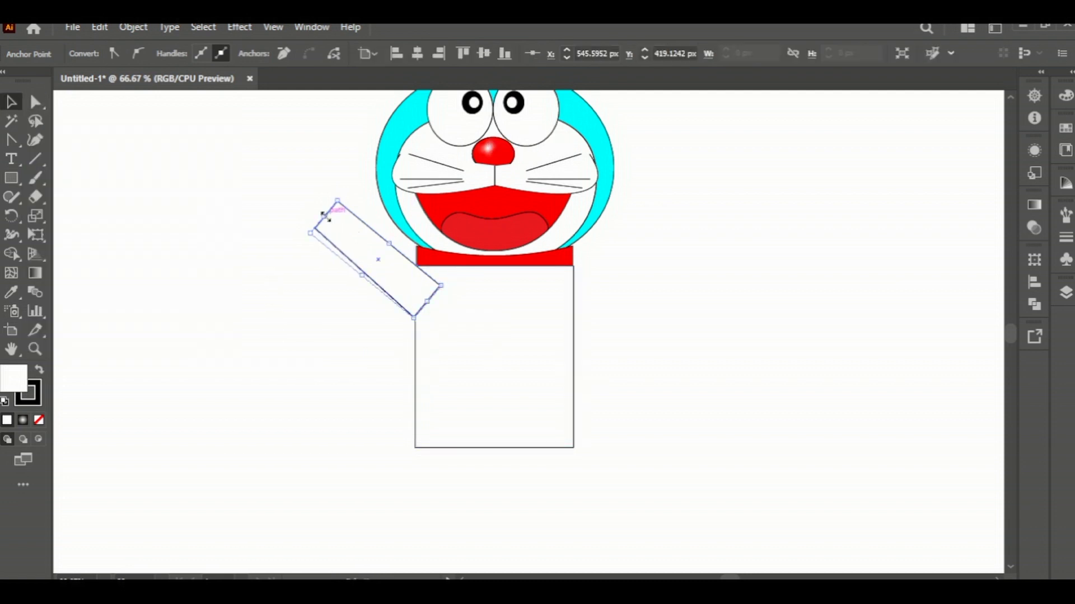
Draw a circular hand with the Ellipse tool and place it over the left arm's outer end
left_click(10, 182)
left_click(100, 214)
left_click_drag(130, 212, 322, 214)
key("v")
left_click(263, 288)
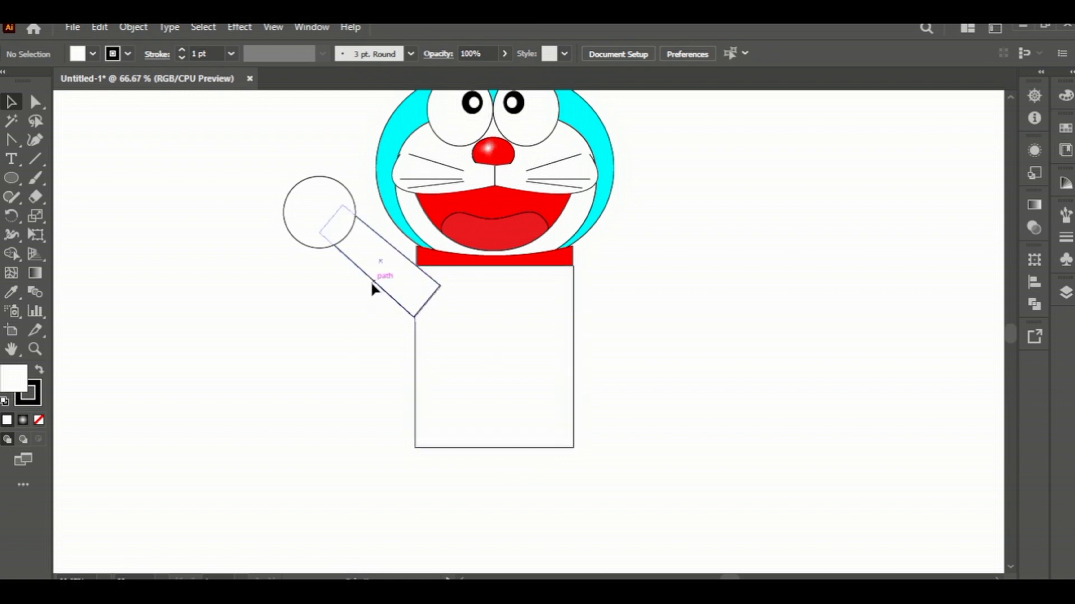
Copy the arm to the body's right shoulder sloping downward, and copy the hand circle beside it
left_click(383, 267)
left_click_drag(384, 269, 696, 304)
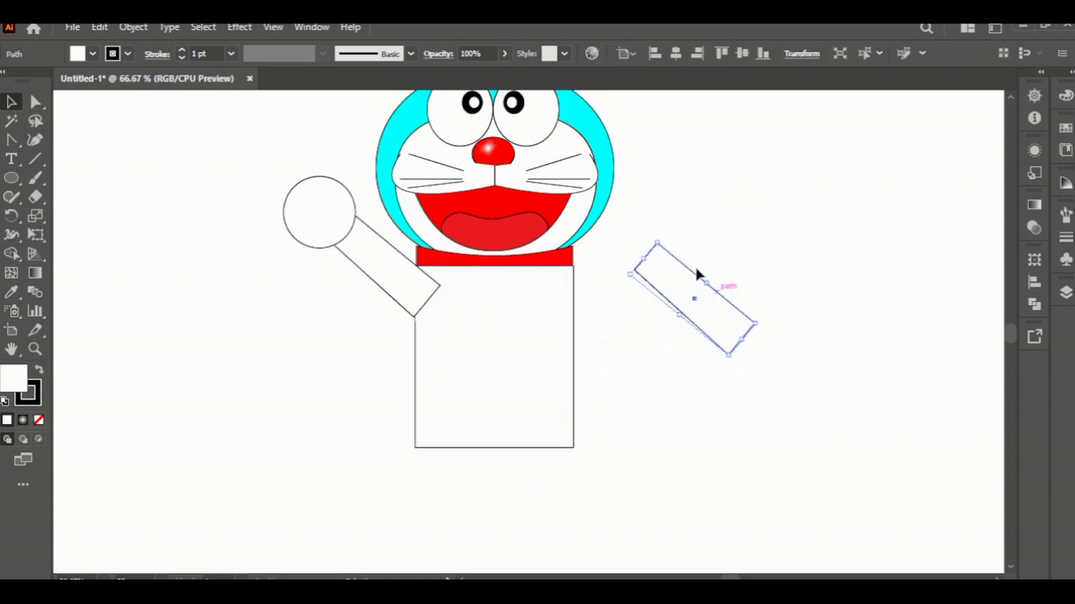
left_click_drag(659, 233, 598, 314)
left_click(730, 384)
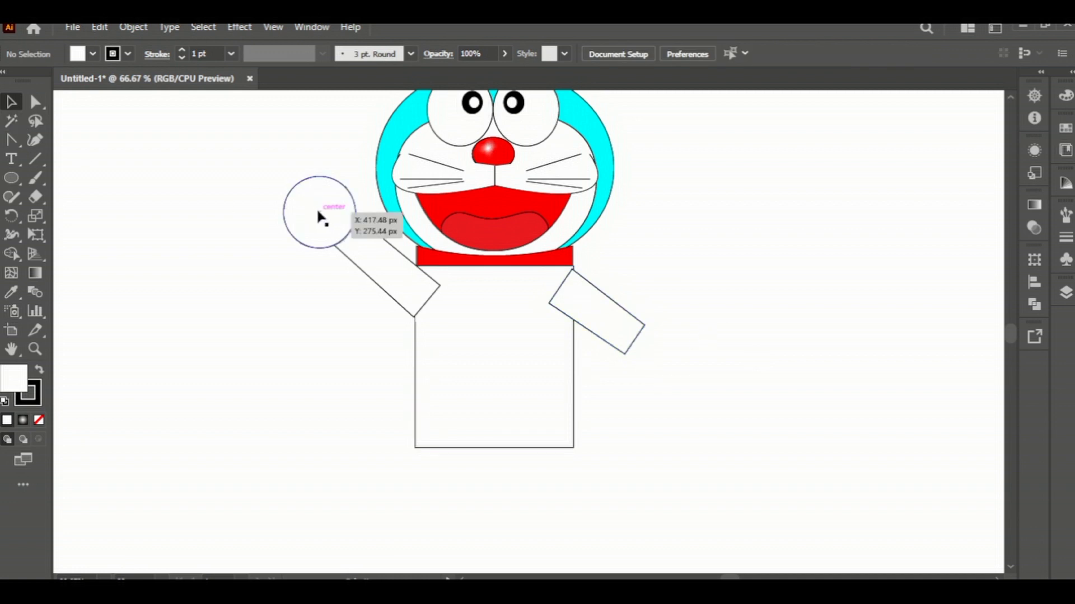
left_click_drag(325, 220, 688, 306)
Bend the outer end edge of the right arm into an outward curve
left_click(627, 351)
left_click(12, 139)
left_click(637, 342)
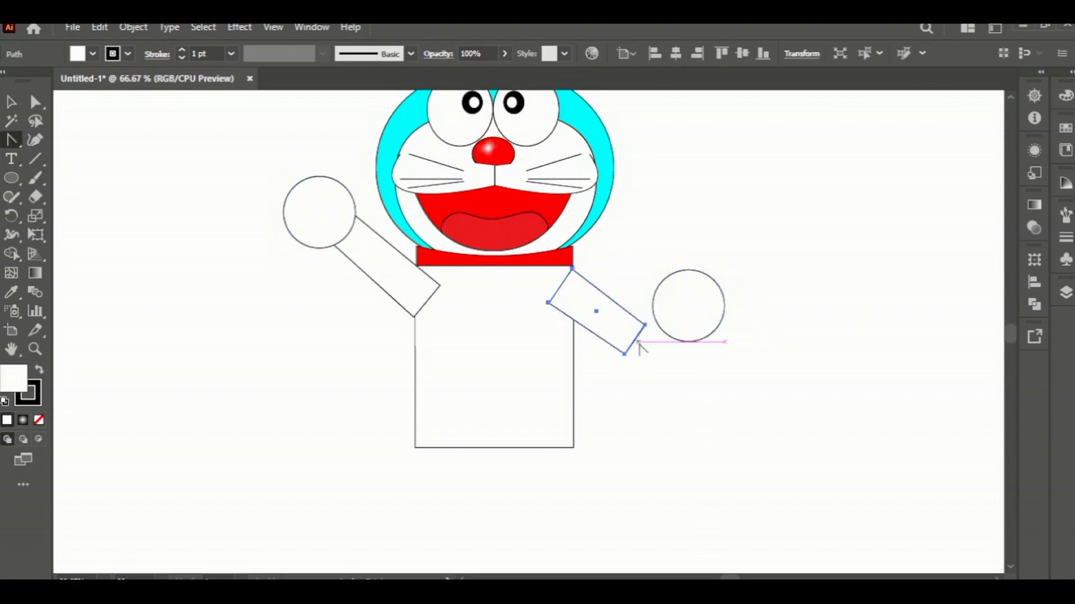
left_click(636, 343)
Place the copied hand circle on the right arm's outer end and shrink it to about the arm's width
left_click(11, 101)
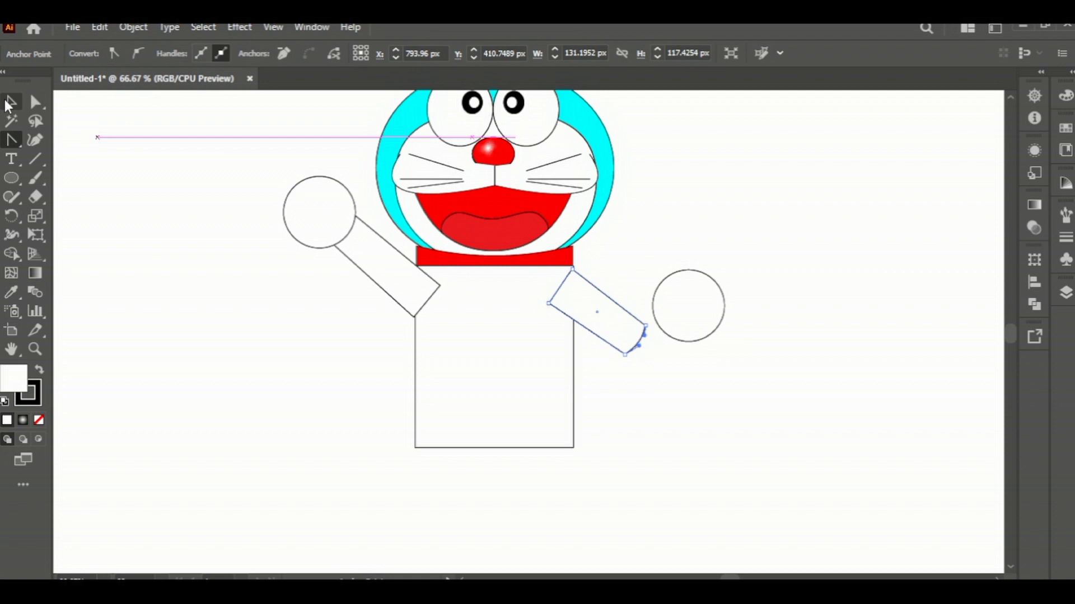
left_click(689, 316)
left_click_drag(689, 316, 647, 350)
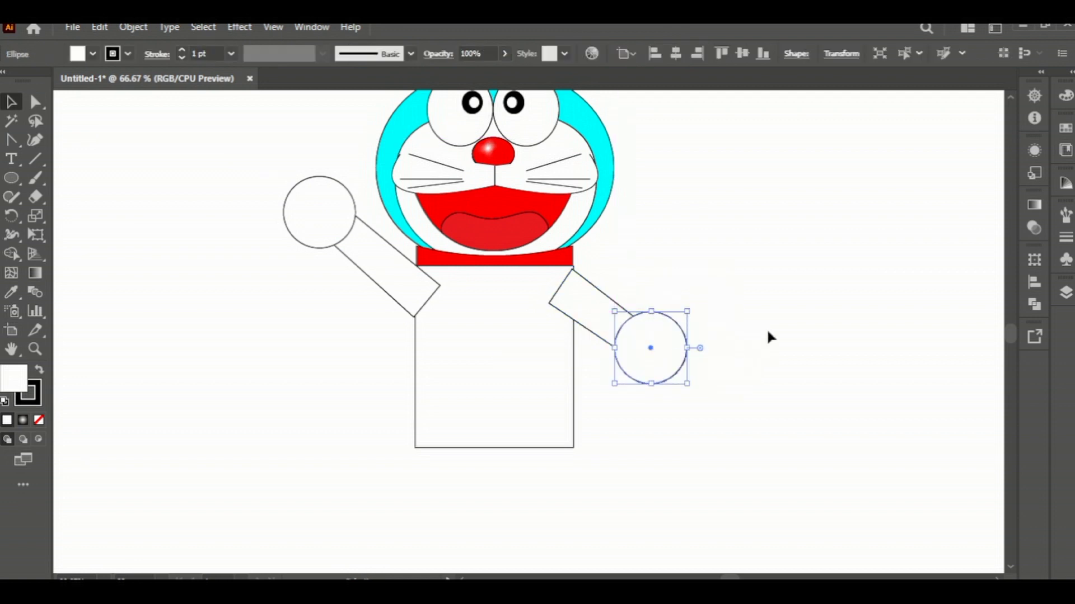
left_click_drag(687, 311, 673, 325)
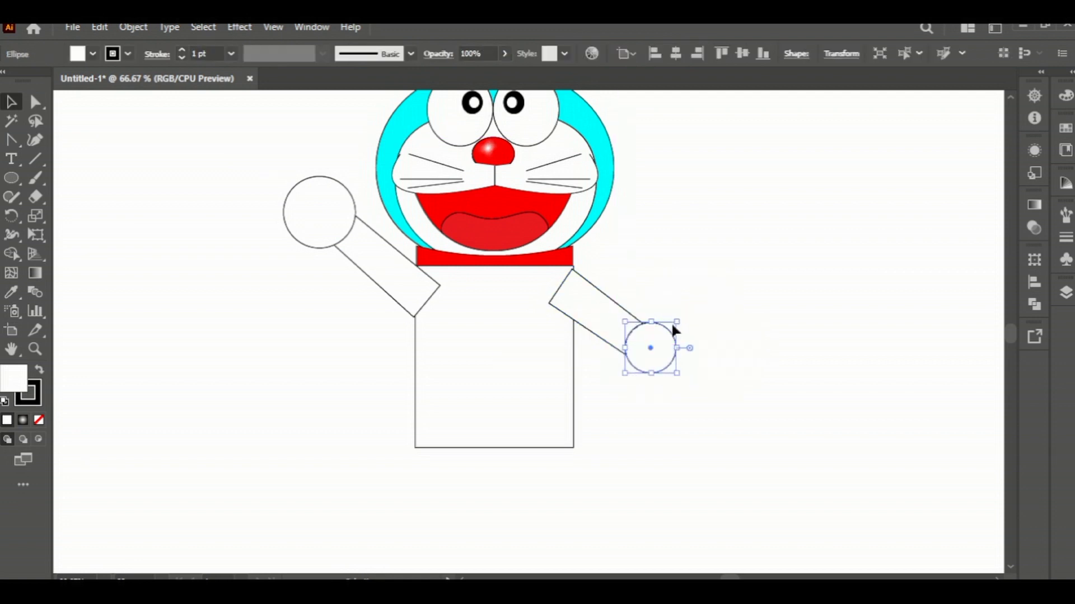
Arrange the right hand circle behind the arm and adjust its position at the arm's curved end
right_click(649, 345)
mouse_move(771, 507)
left_click(870, 557)
left_click(671, 371)
left_click(664, 361)
mouse_move(654, 352)
left_mouse_down()
mouse_move(630, 334)
mouse_move(653, 348)
left_mouse_up()
left_click(727, 352)
Shrink the right hand circle slightly, and scale the right arm and hand down together
scroll(649, 361, "up", 2)
left_click(793, 312)
scroll(793, 311, "down", 1)
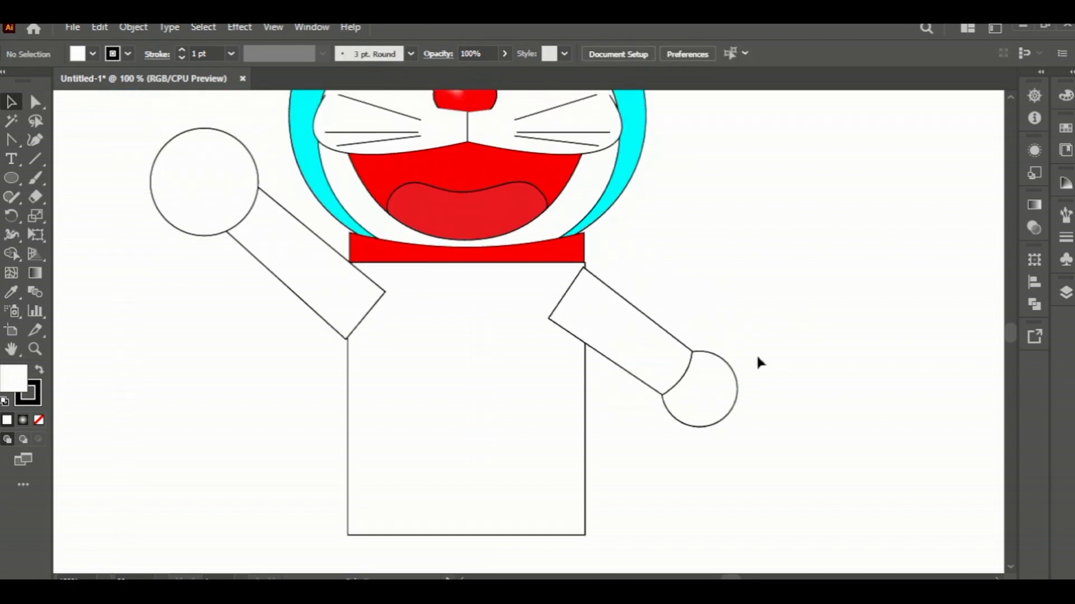
left_click(738, 417)
left_click_drag(739, 423, 731, 420)
left_click(821, 402)
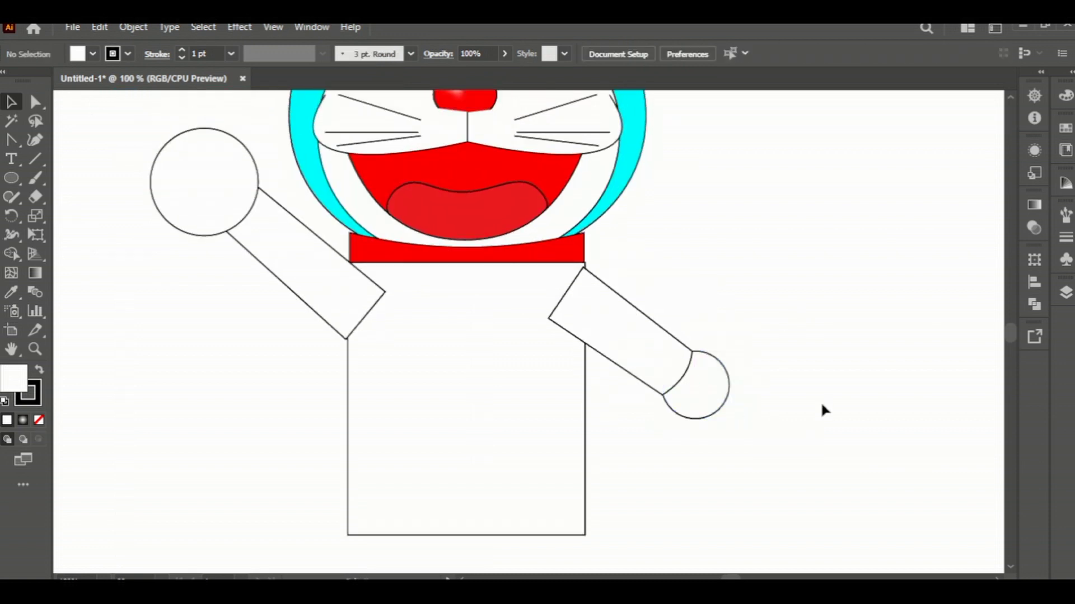
left_click_drag(679, 304, 695, 399)
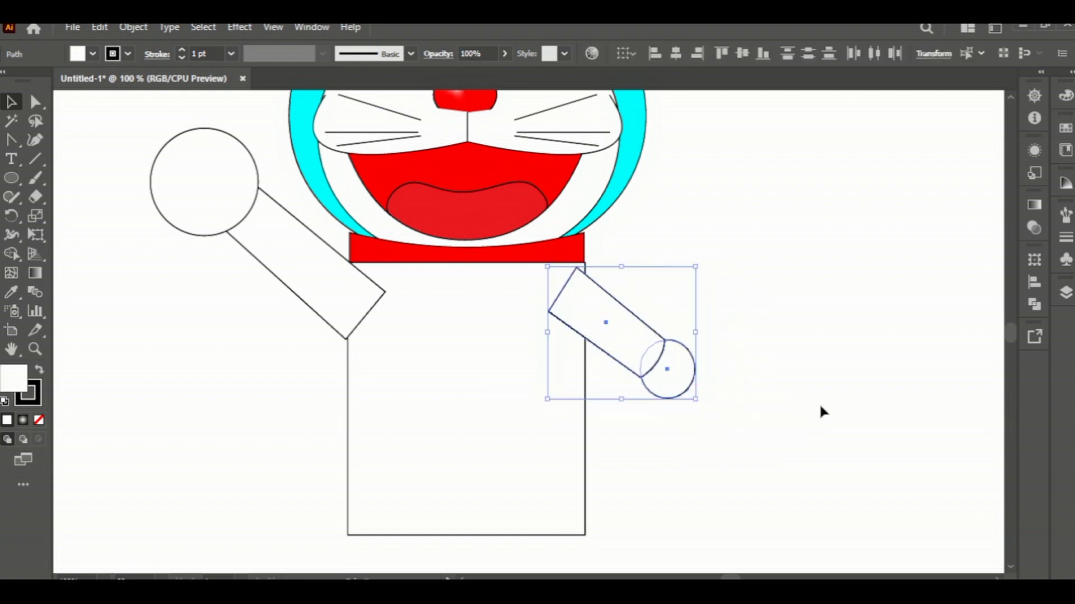
left_click(820, 402)
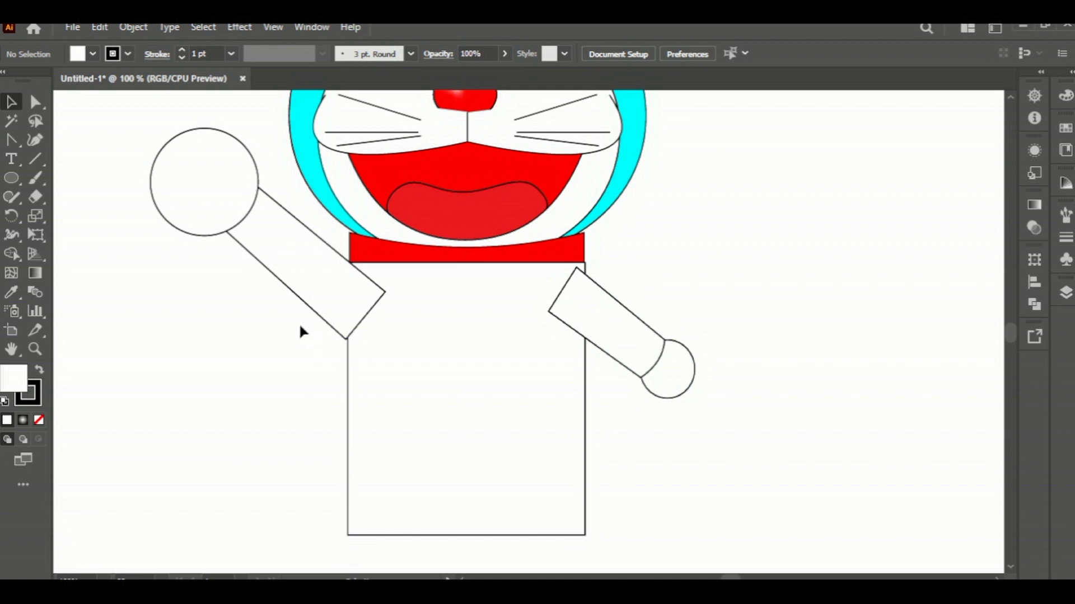
Add two anchor points near the middle of the body's bottom edge and bend the segment between them into an upward arch
scroll(408, 485, "down", 2)
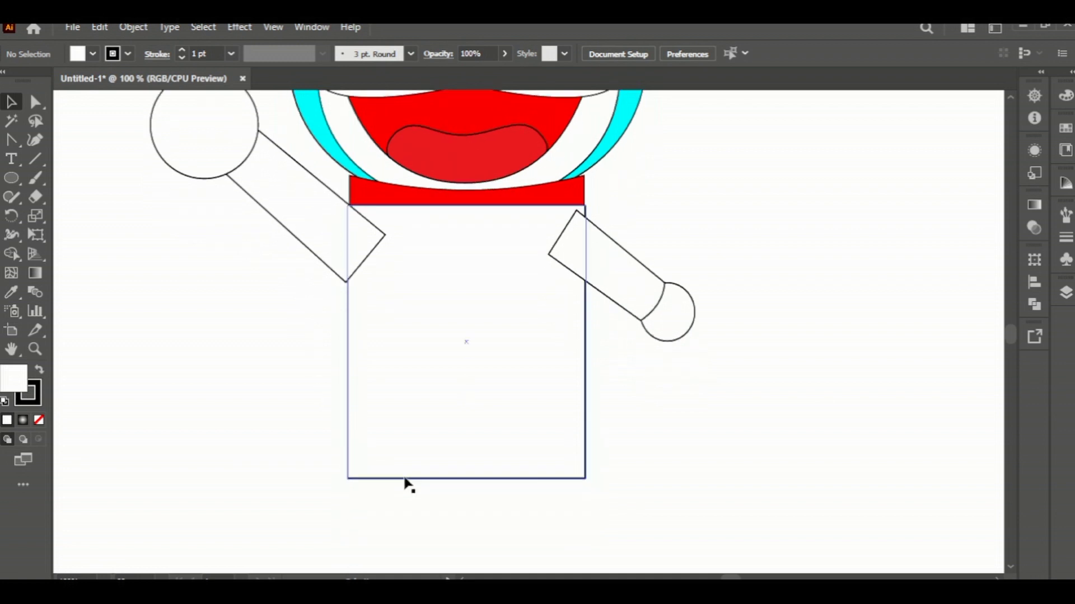
left_click(435, 482)
left_click_drag(11, 148, 67, 159)
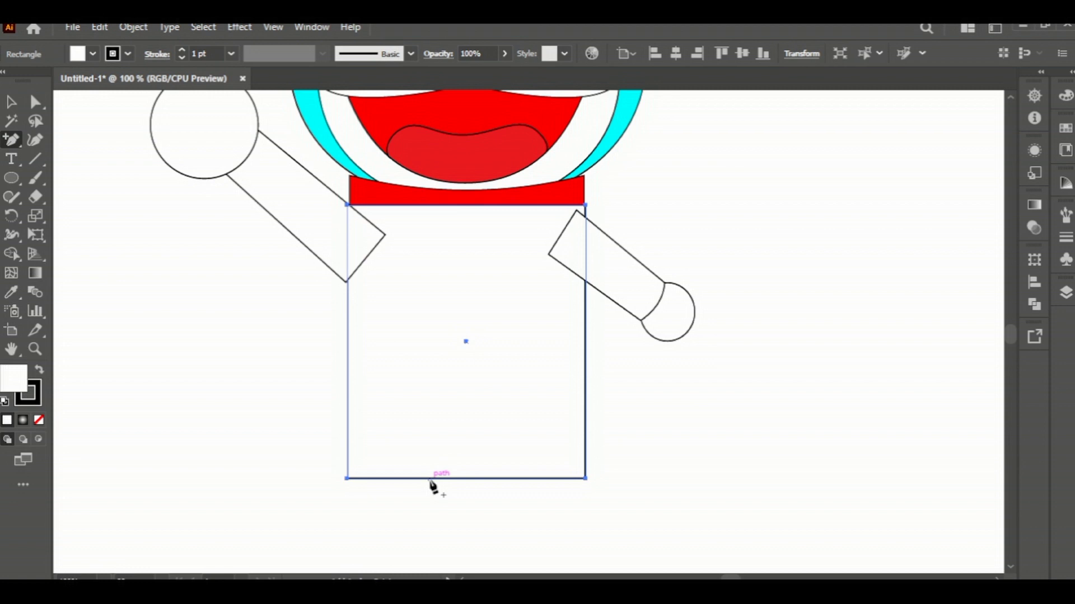
left_click(429, 479)
left_click(499, 479)
left_click_drag(11, 140, 77, 203)
left_click_drag(463, 480, 465, 466)
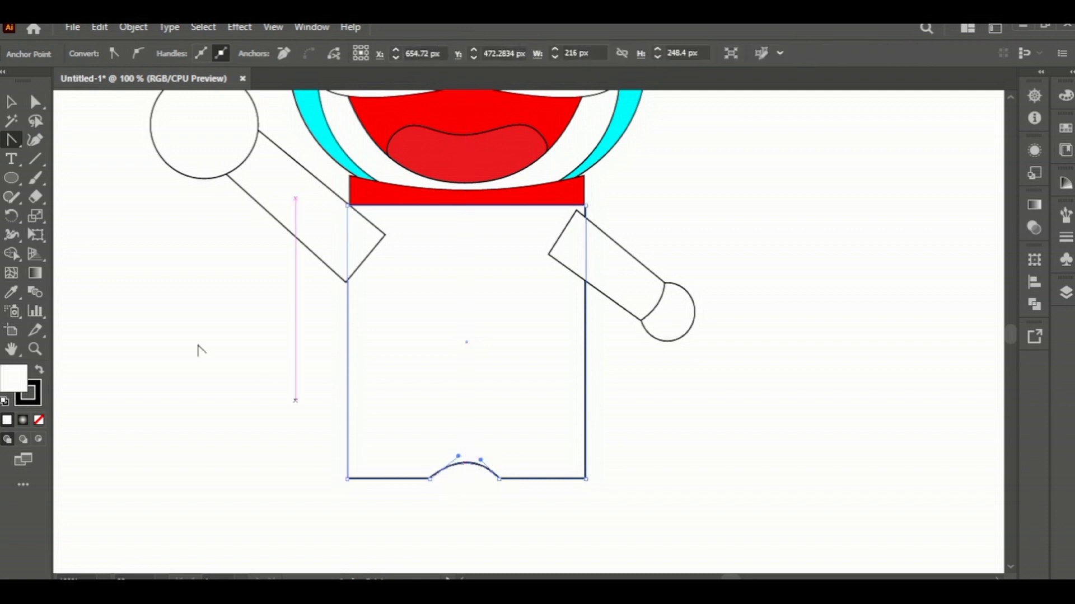
Draw a flat ellipse for a foot and place it over the bottom of the body's left leg
left_click(13, 176)
left_click_drag(114, 384, 233, 432)
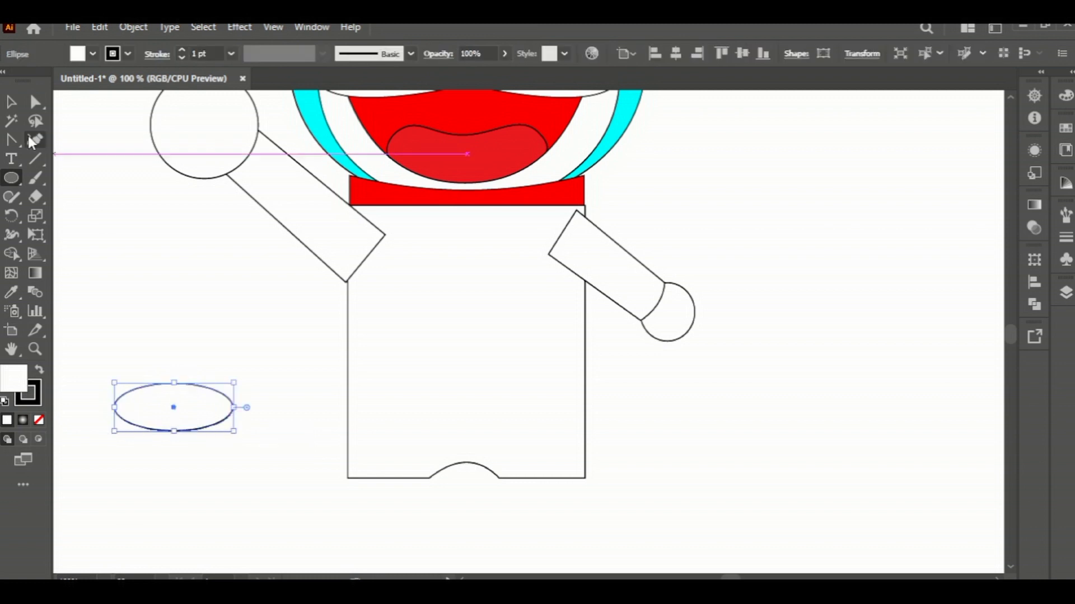
key("v")
left_click_drag(173, 404, 384, 488)
right_click(385, 491)
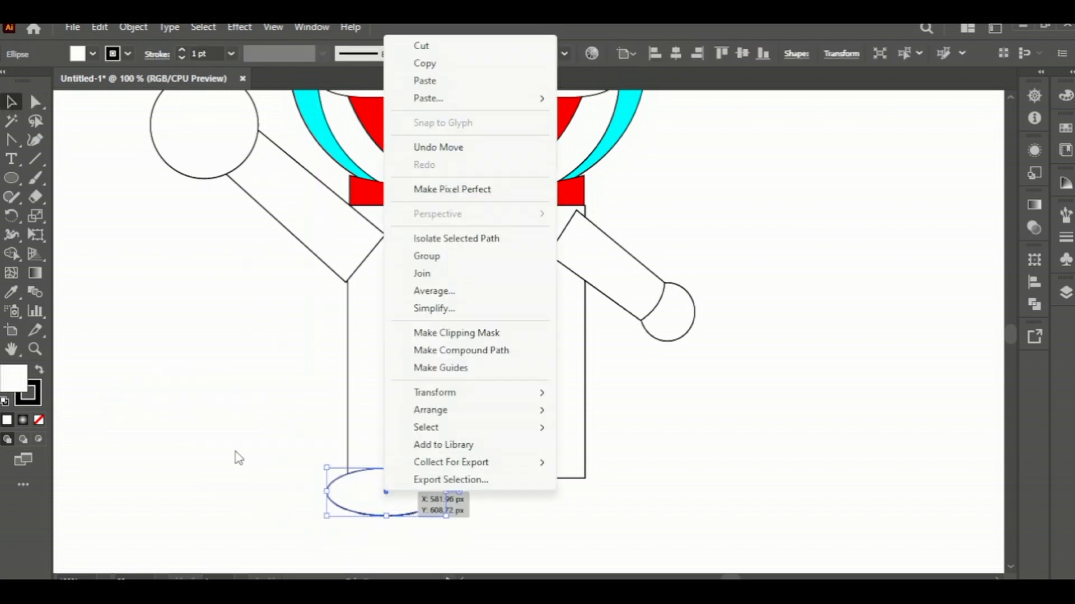
left_click(239, 458)
Bend the bottom edges of both legs slightly downward and raise the arch between them a little
left_click(347, 444)
left_click(11, 140)
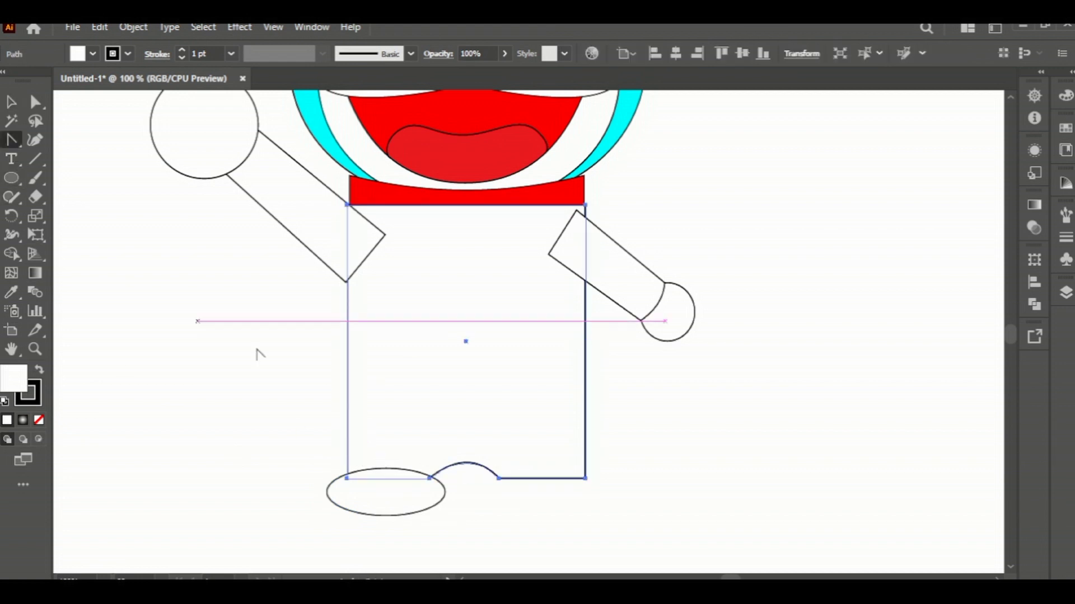
left_click_drag(388, 480, 388, 484)
left_click_drag(536, 479, 540, 490)
left_click_drag(472, 472, 470, 460)
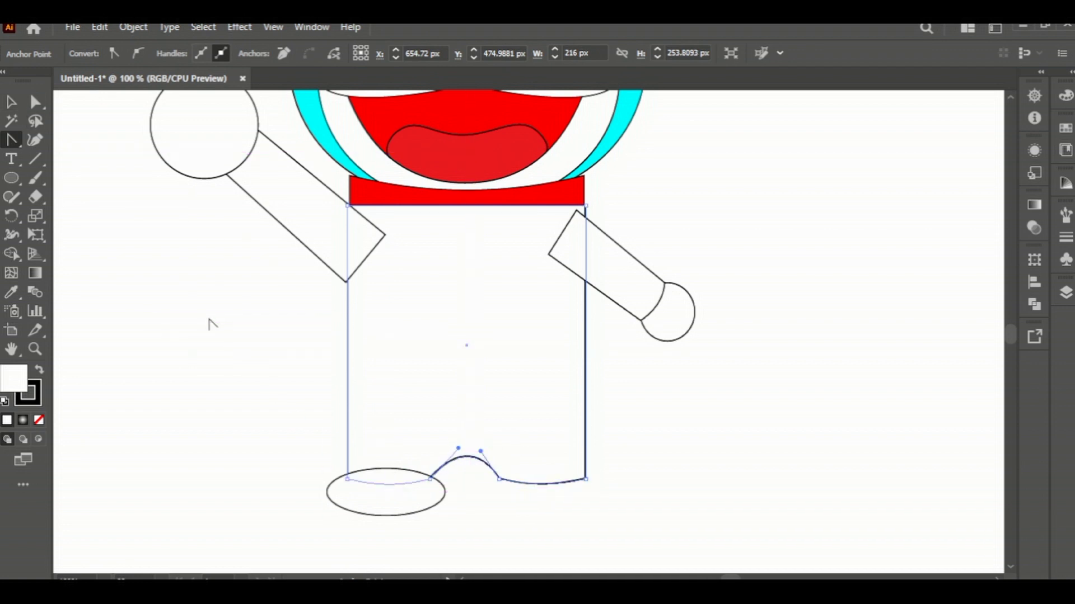
Send the left foot ellipse behind the body and narrow it to slightly wider than the leg
left_click(11, 102)
left_click(411, 526)
right_click(412, 496)
mouse_move(560, 428)
left_click(637, 476)
left_click(580, 538)
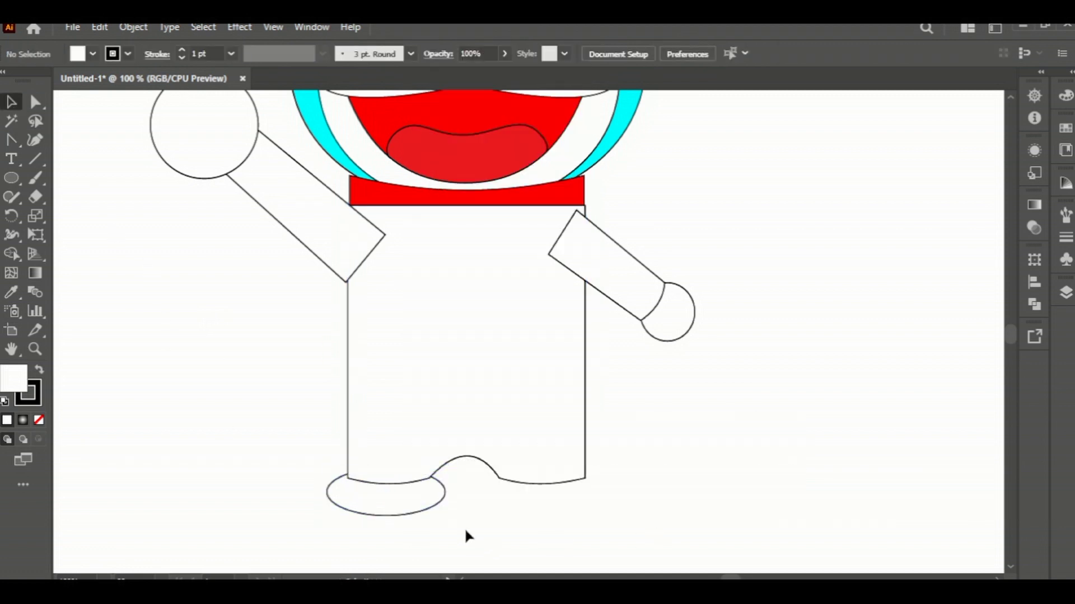
left_click(440, 500)
left_click_drag(448, 495, 442, 492)
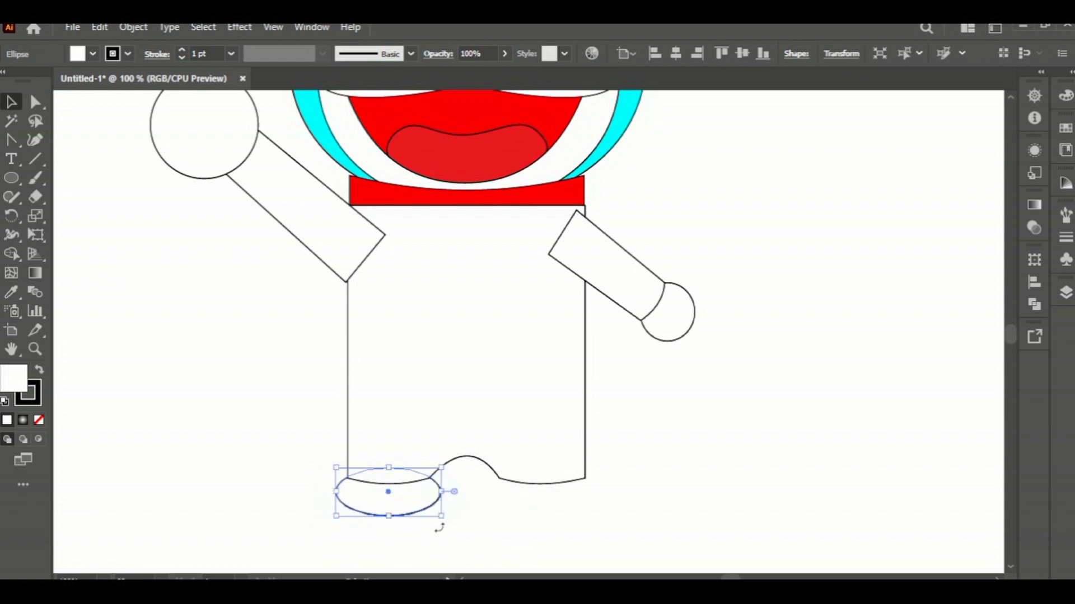
Duplicate the left foot horizontally to sit under the right leg and nudge the copy into place
left_click_drag(392, 517, 543, 505)
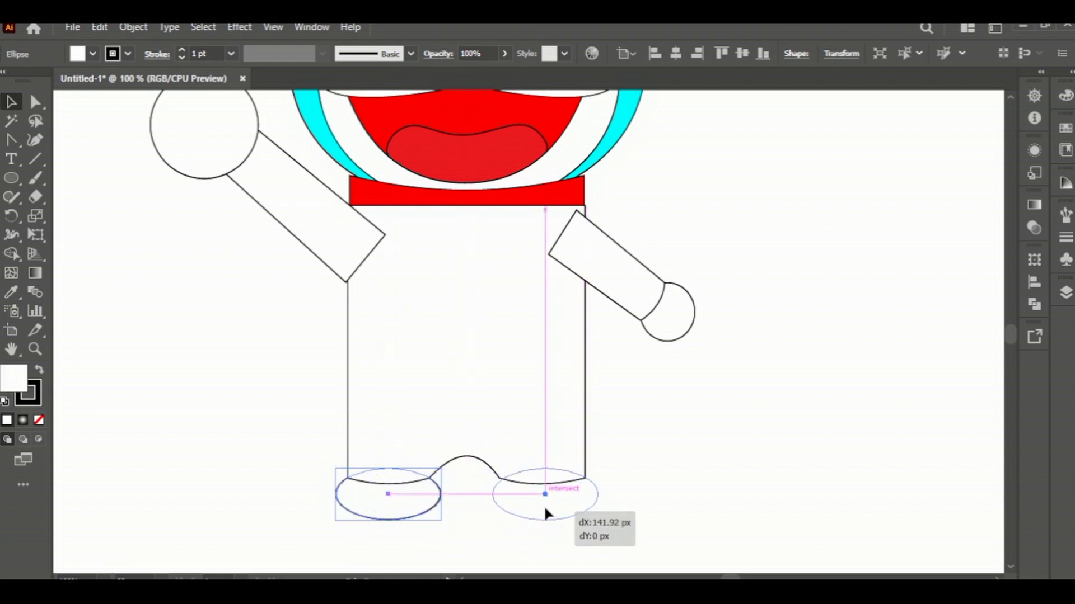
key("Left")
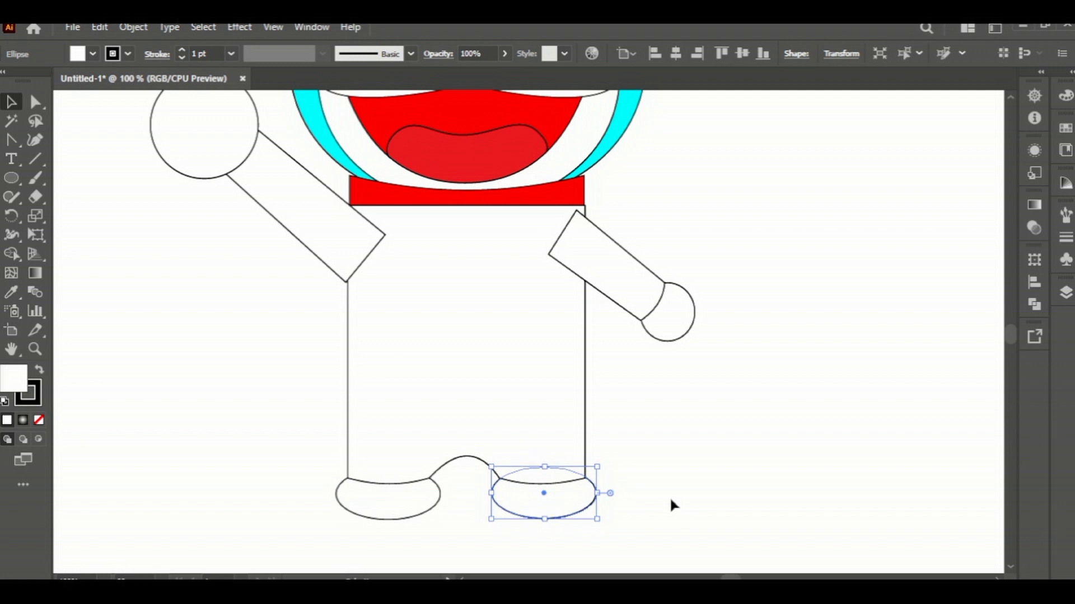
left_click(671, 500)
Merge the body and both arms into one shape with the Shape Builder tool
scroll(680, 525, "up", 2)
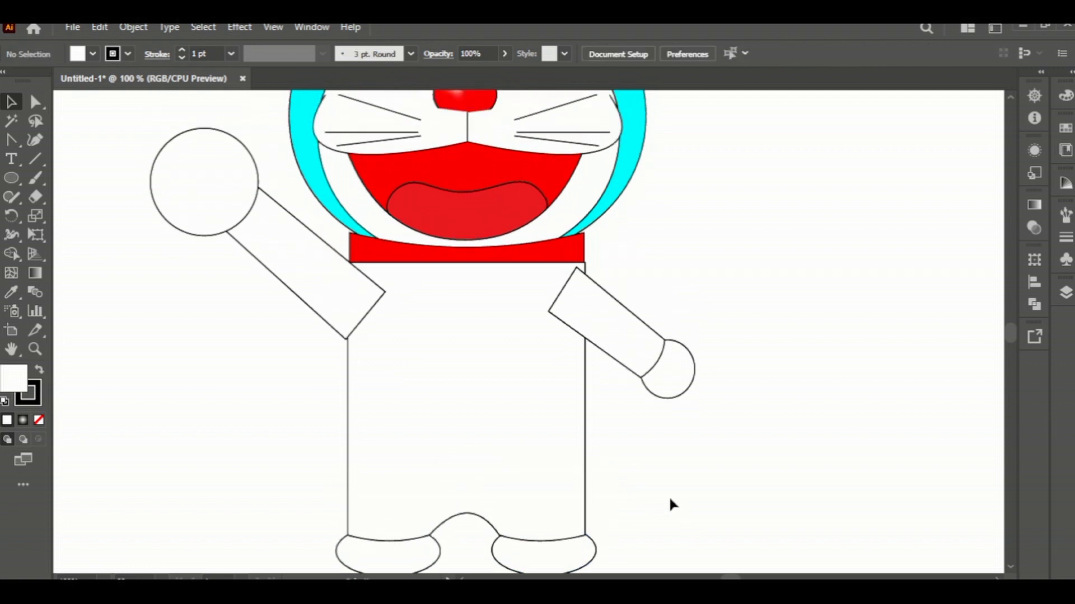
left_click_drag(294, 317, 576, 313)
left_click(11, 253)
mouse_move(322, 312)
left_mouse_down()
mouse_move(427, 343)
mouse_move(564, 312)
mouse_move(594, 316)
left_mouse_up()
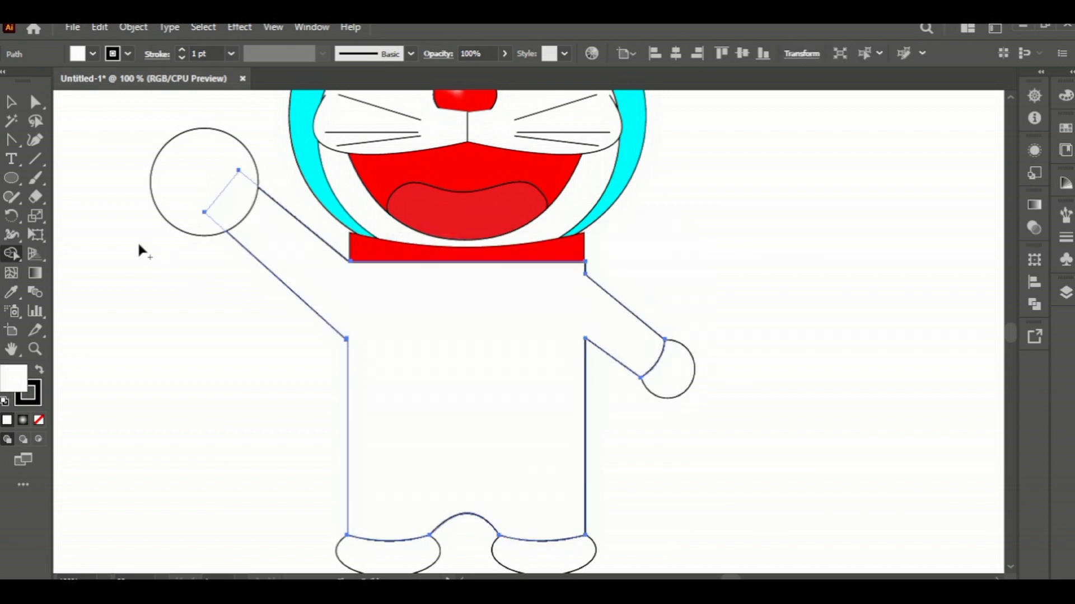
key("v")
left_click(129, 325)
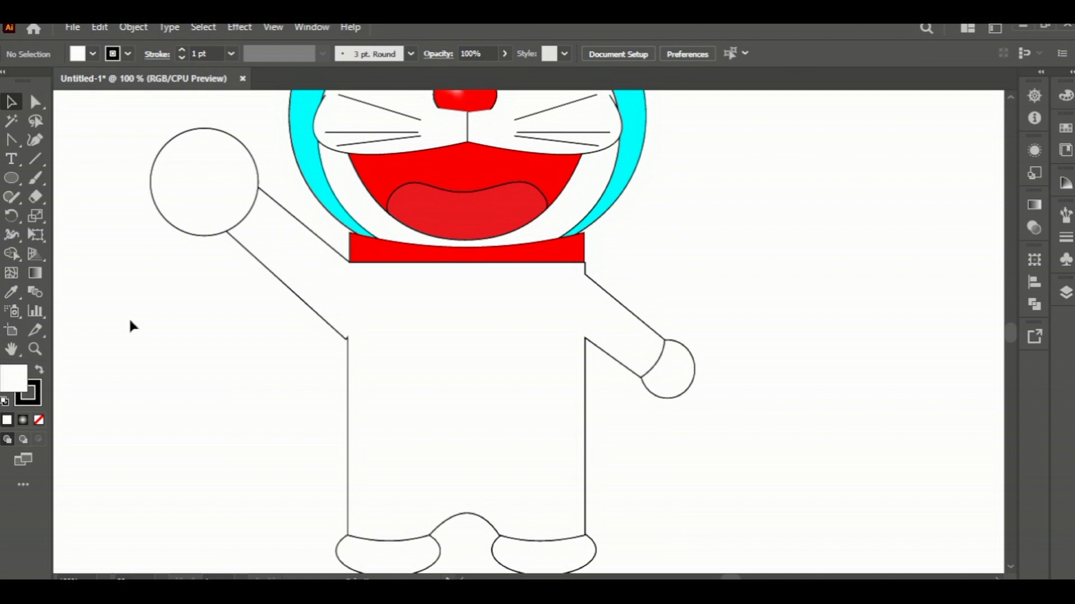
Bring the red collar to the front of the body and nudge it up slightly
right_click(391, 260)
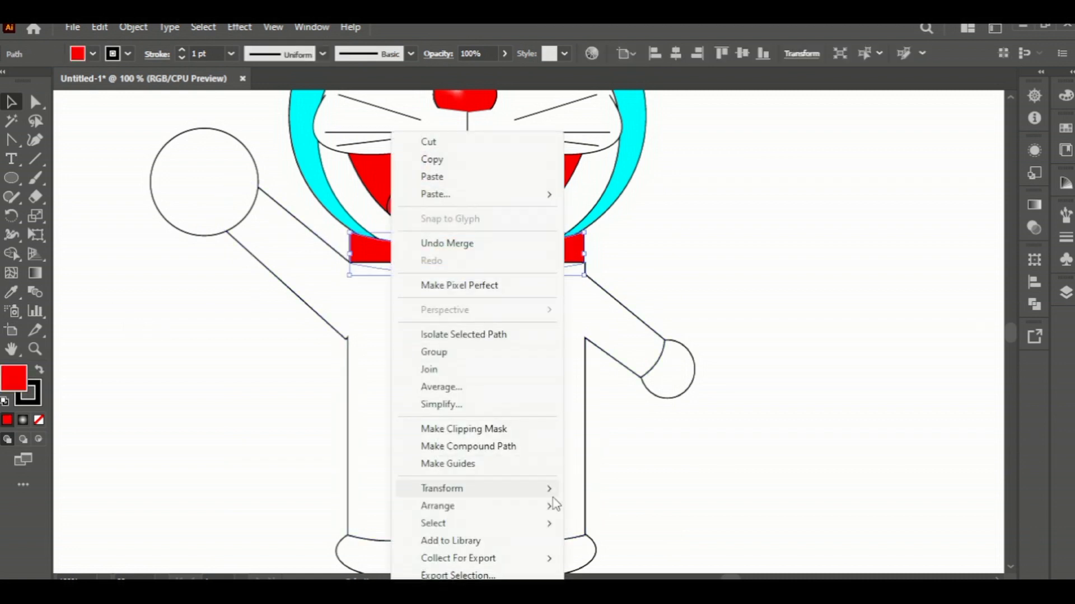
left_click(622, 505)
left_click(750, 431)
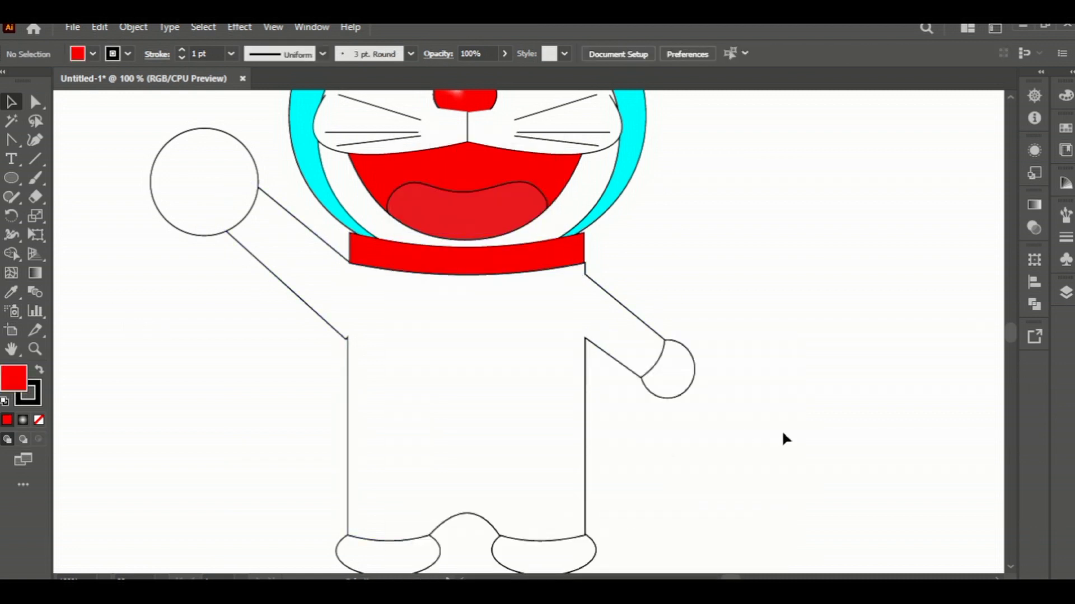
left_click(574, 260)
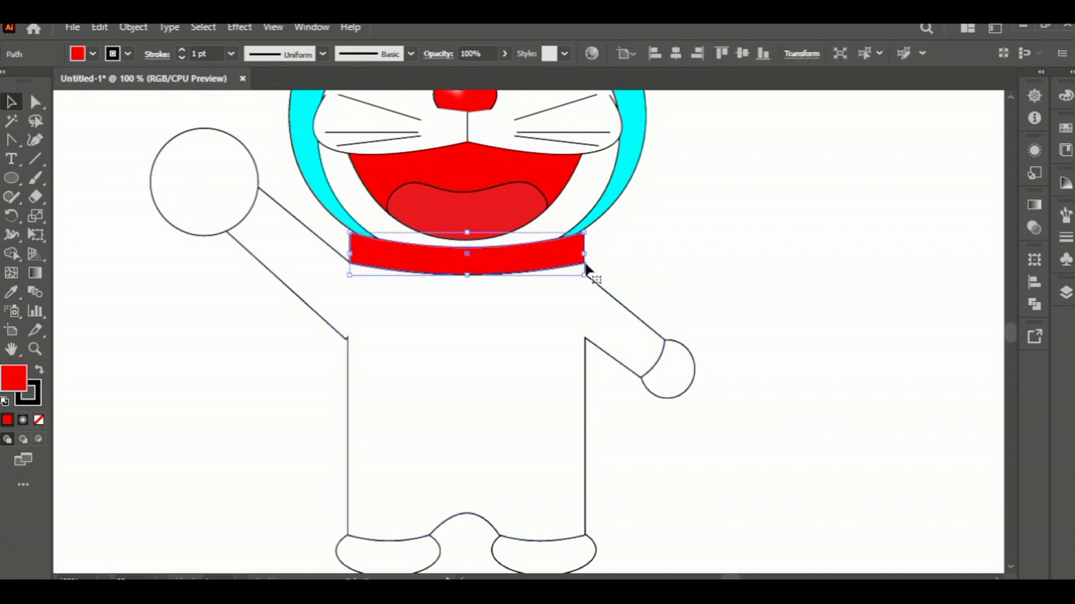
left_click(702, 296)
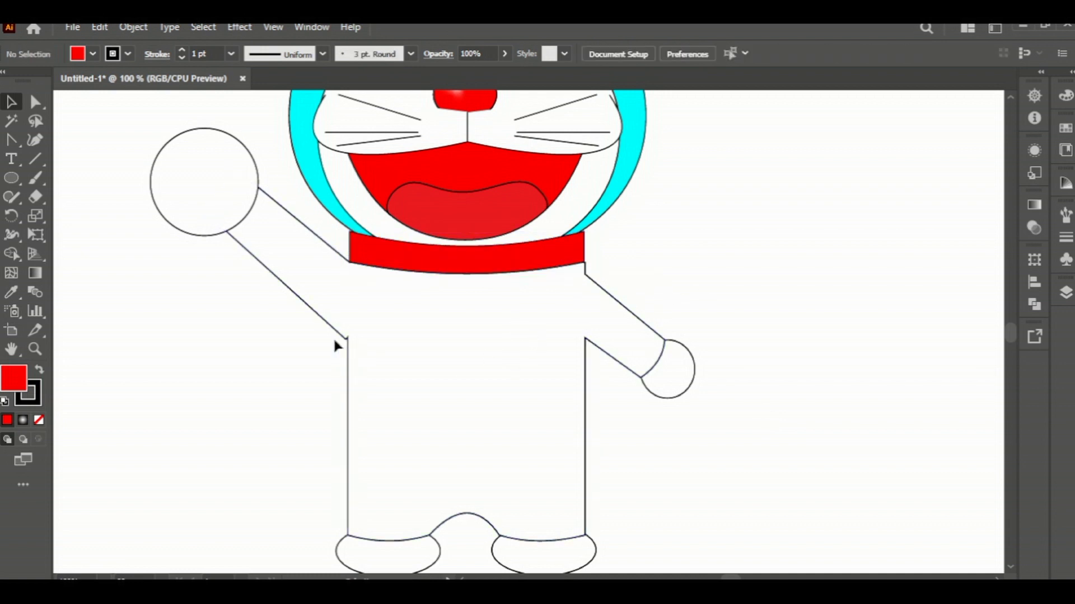
Clean up the notch under the left arm by rounding the path's corners and deleting the stray anchor point beside it
scroll(351, 344, "up", 5)
left_click(323, 306)
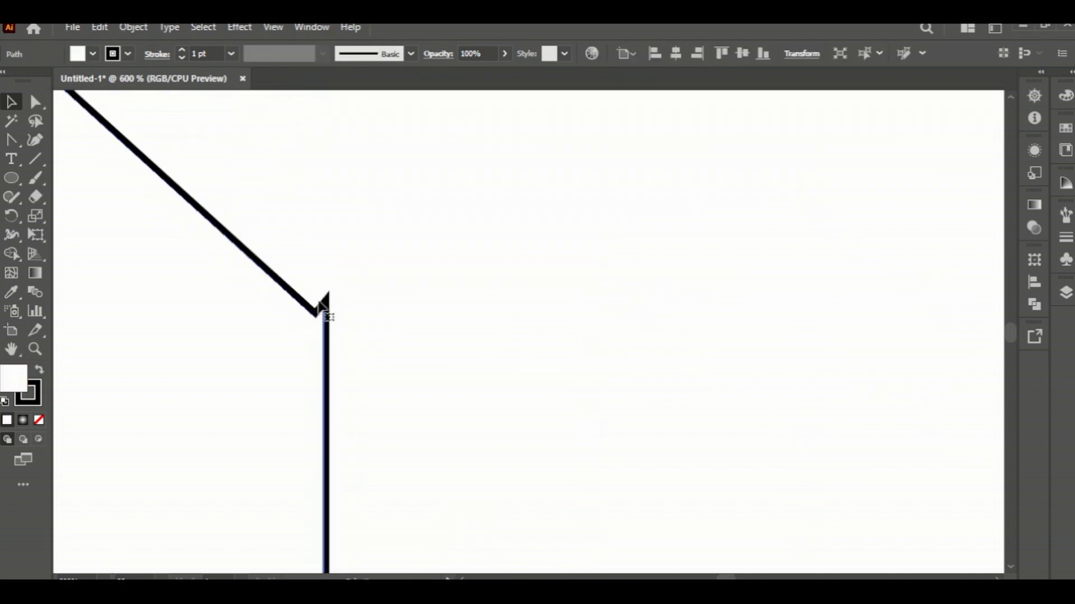
key("a")
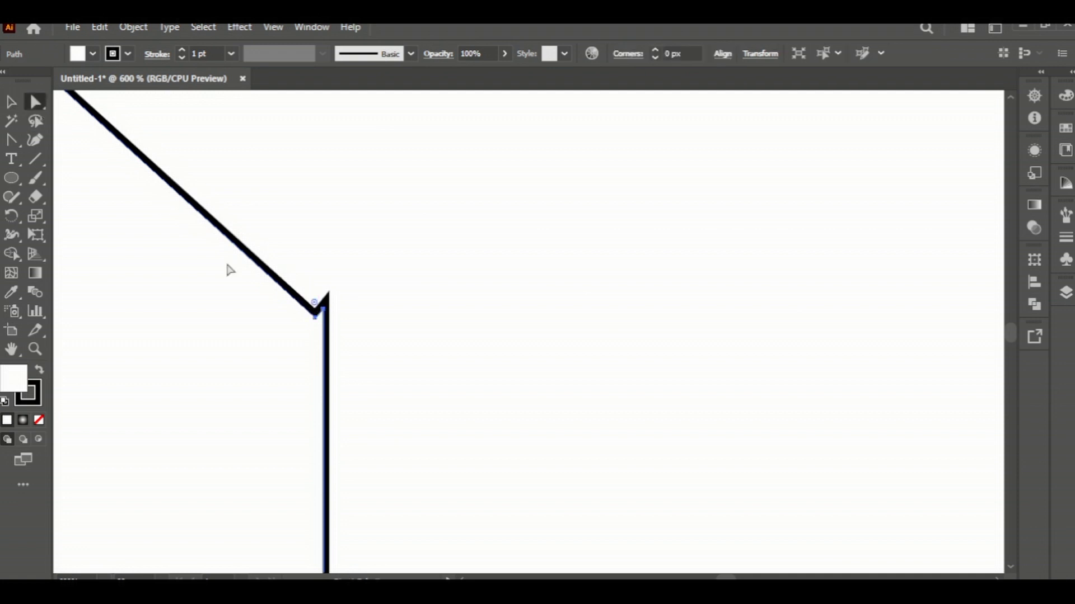
left_click_drag(315, 308, 312, 255)
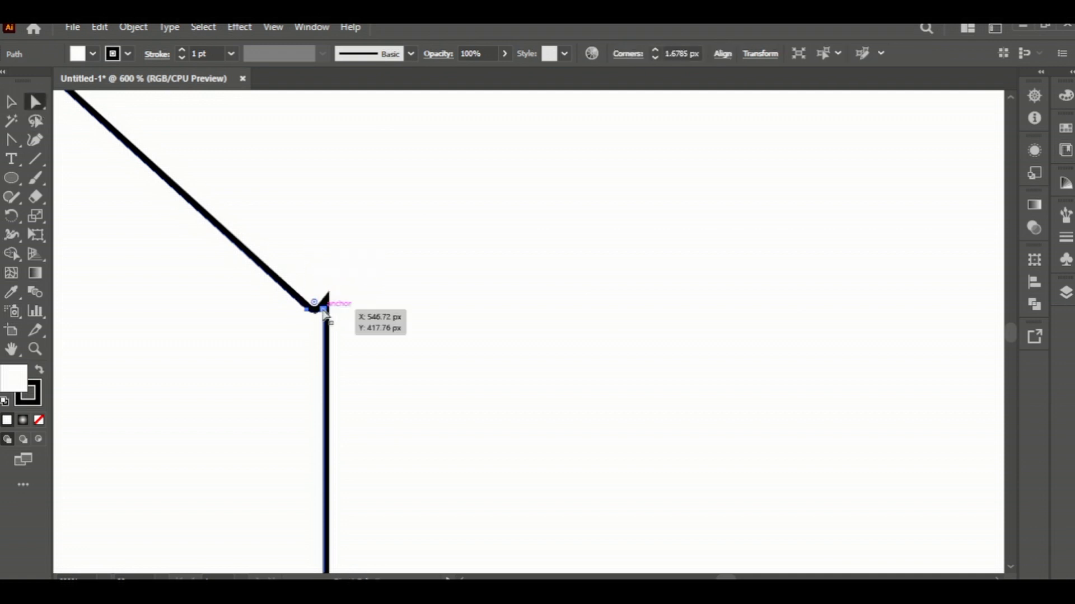
left_click(324, 306)
left_click(11, 140)
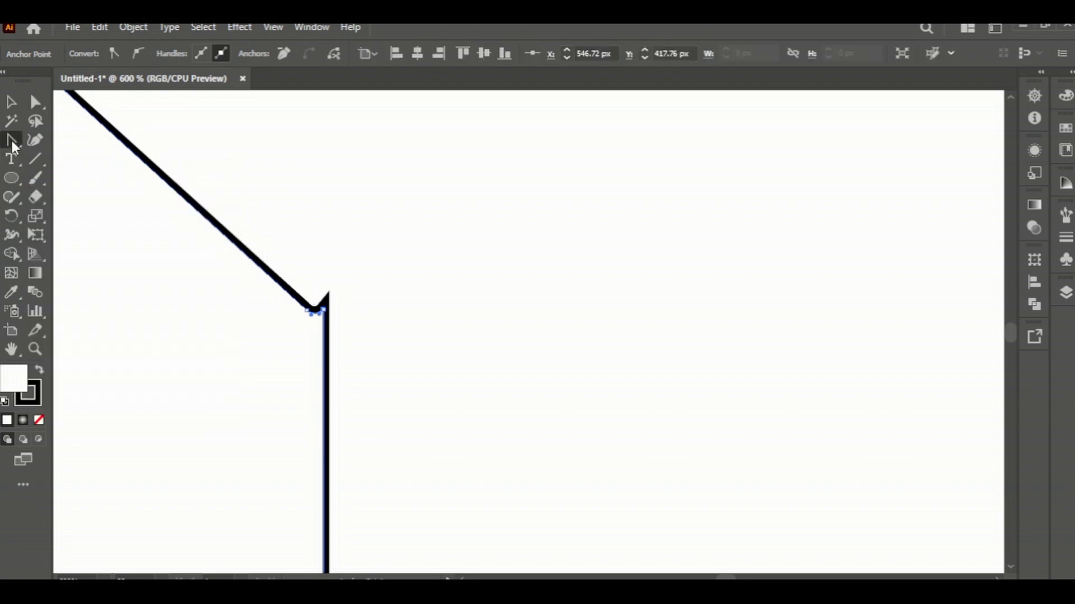
left_click(67, 182)
left_click(322, 312)
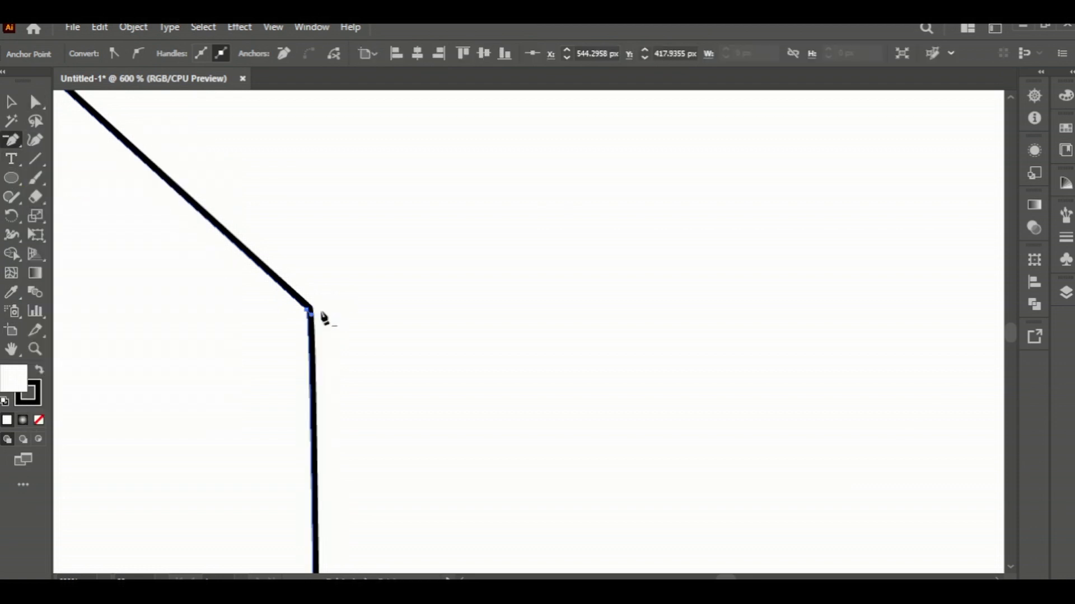
key("v")
left_click(173, 368)
key("ctrl+minus")
key("ctrl+minus")
key("ctrl+minus")
key("ctrl+minus")
key("ctrl+minus")
key("ctrl+minus")
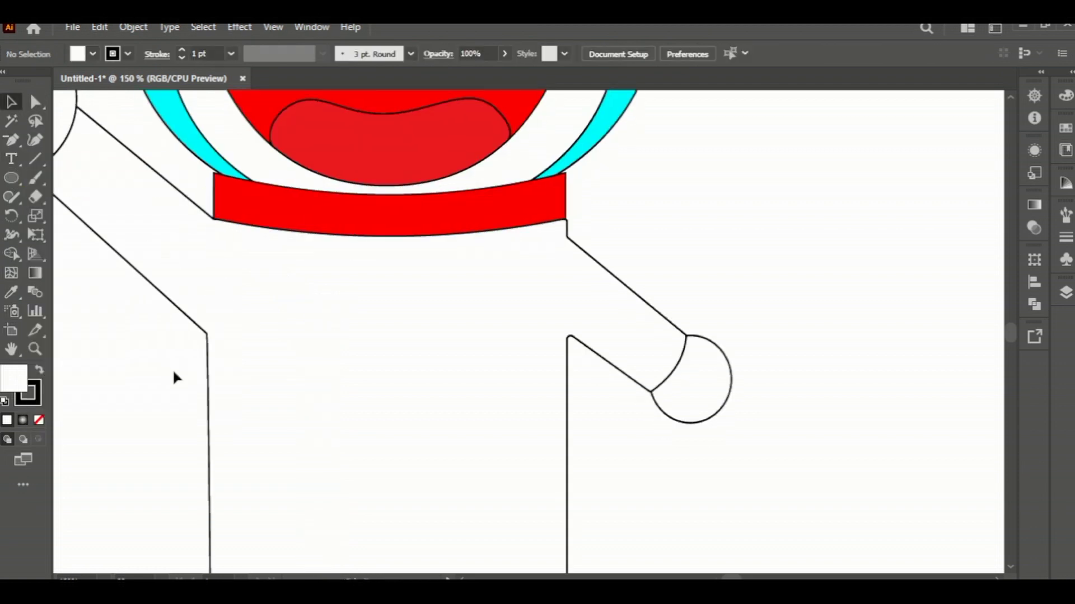
scroll(252, 376, "up", 1)
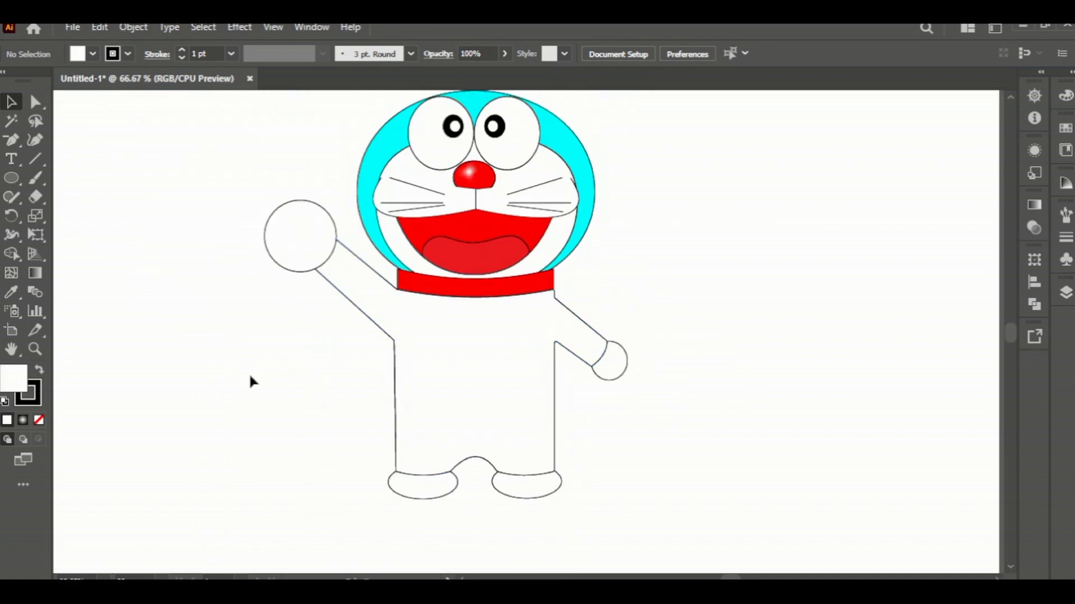
Try to shorten the body and feet vertically, leaving both hand circles where they are
left_click_drag(359, 443, 457, 471)
left_click(698, 443)
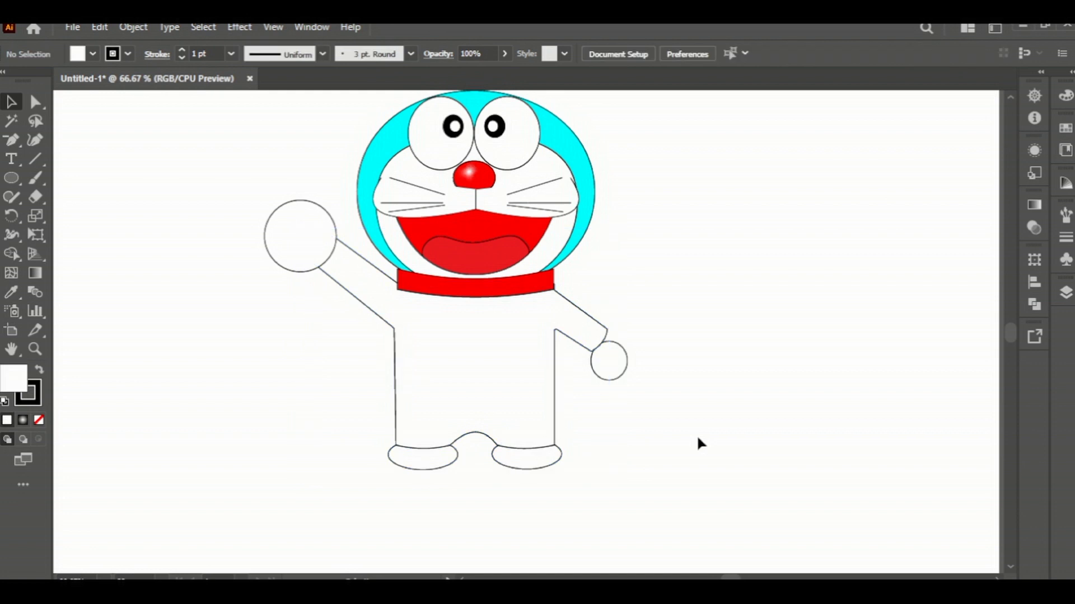
scroll(562, 310, "up", 3)
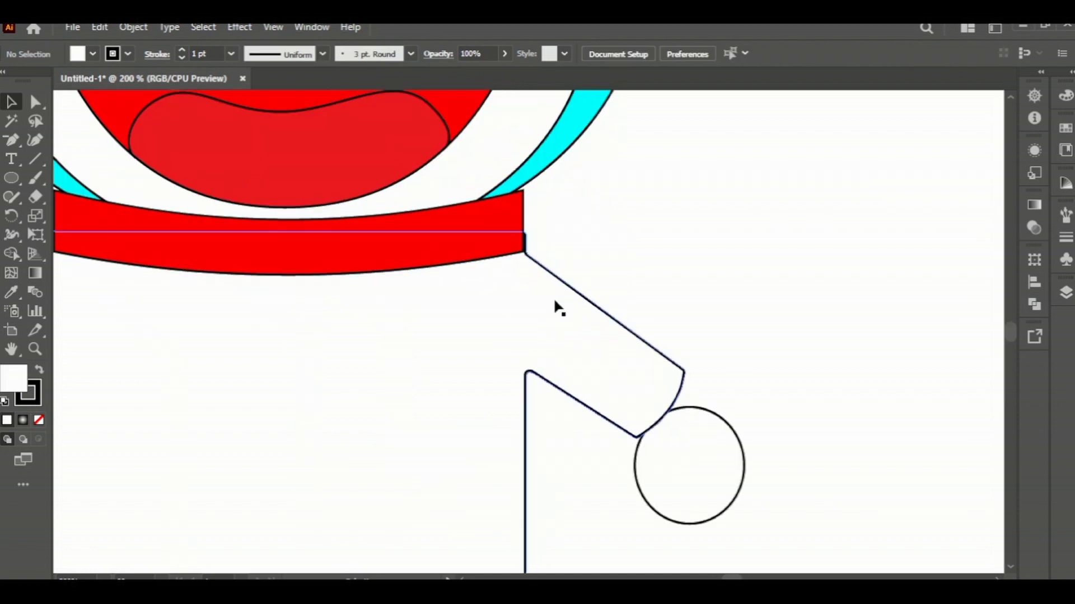
scroll(522, 239, "up", 3)
left_click(521, 247)
scroll(521, 246, "down", 5)
scroll(520, 285, "down", 2)
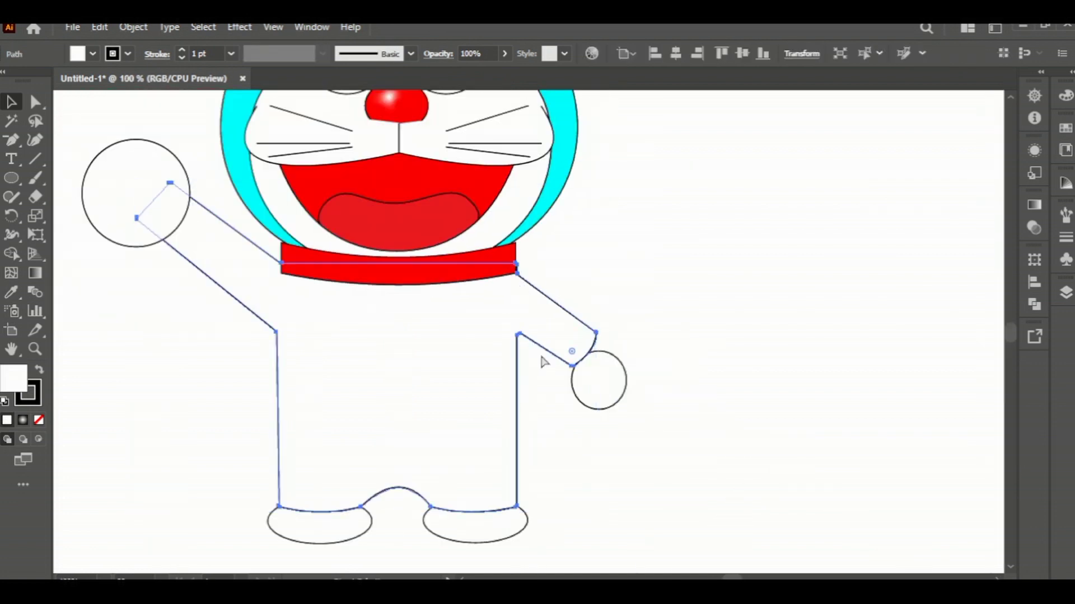
left_click(671, 439)
scroll(638, 468, "down", 1)
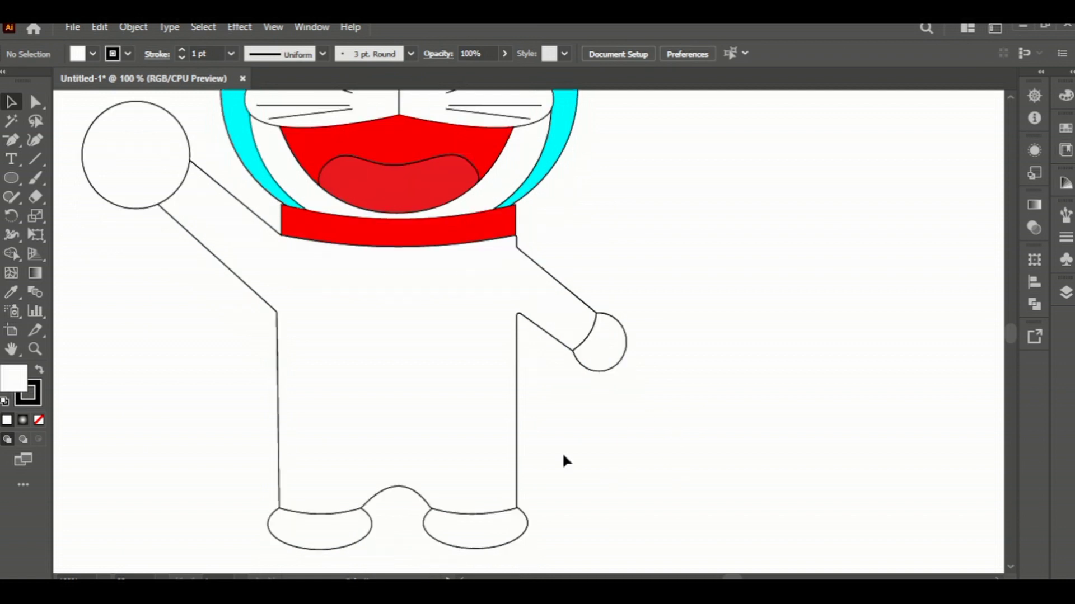
Fill the merged body and arms with the cyan sampled from the head
left_click(491, 390)
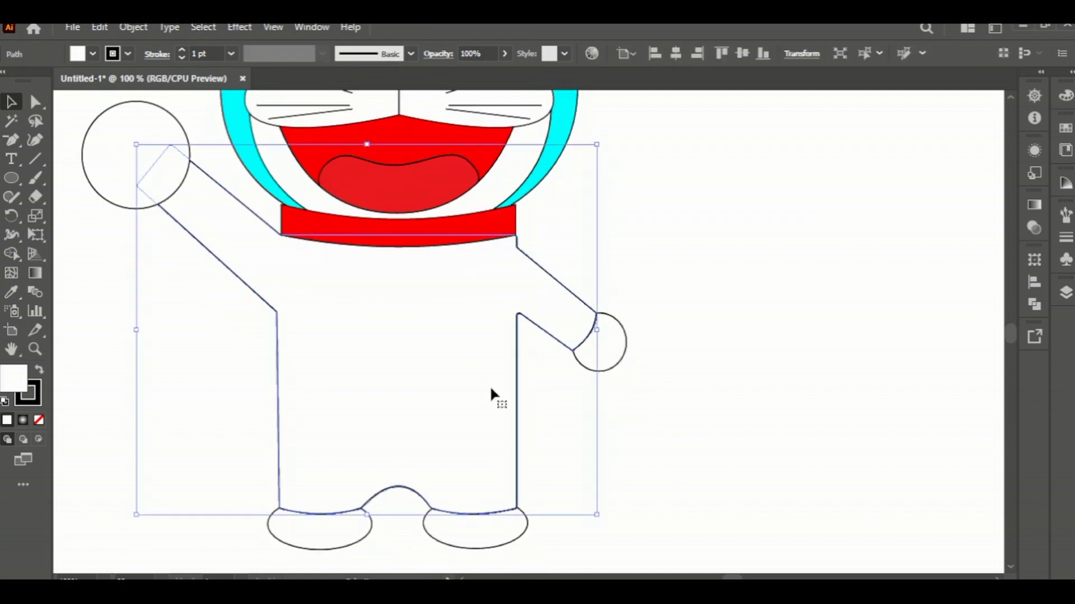
left_click(12, 291)
left_click(506, 198)
key("v")
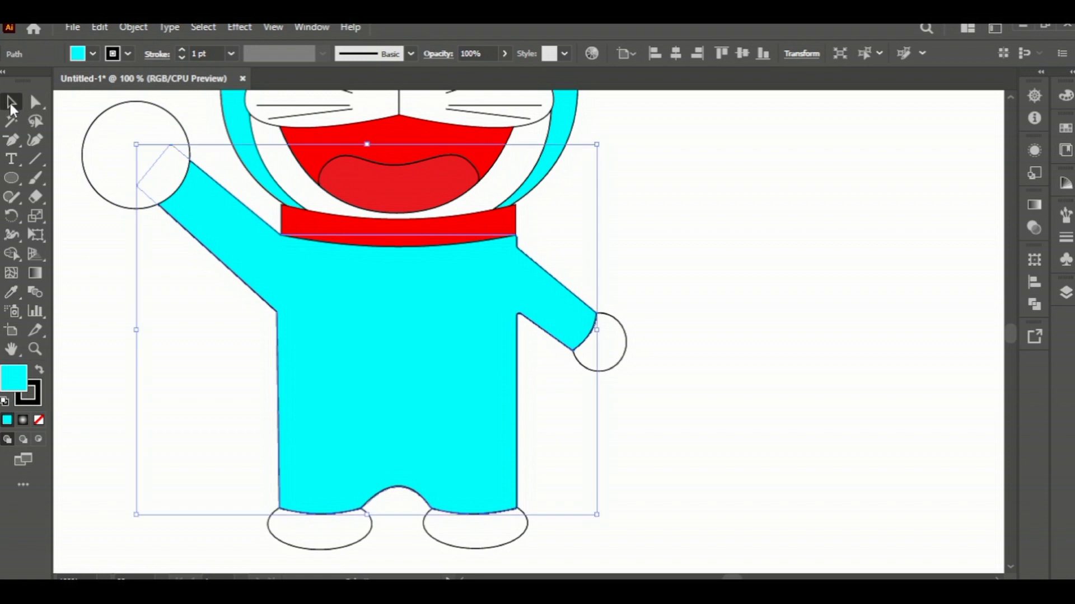
left_click(697, 274)
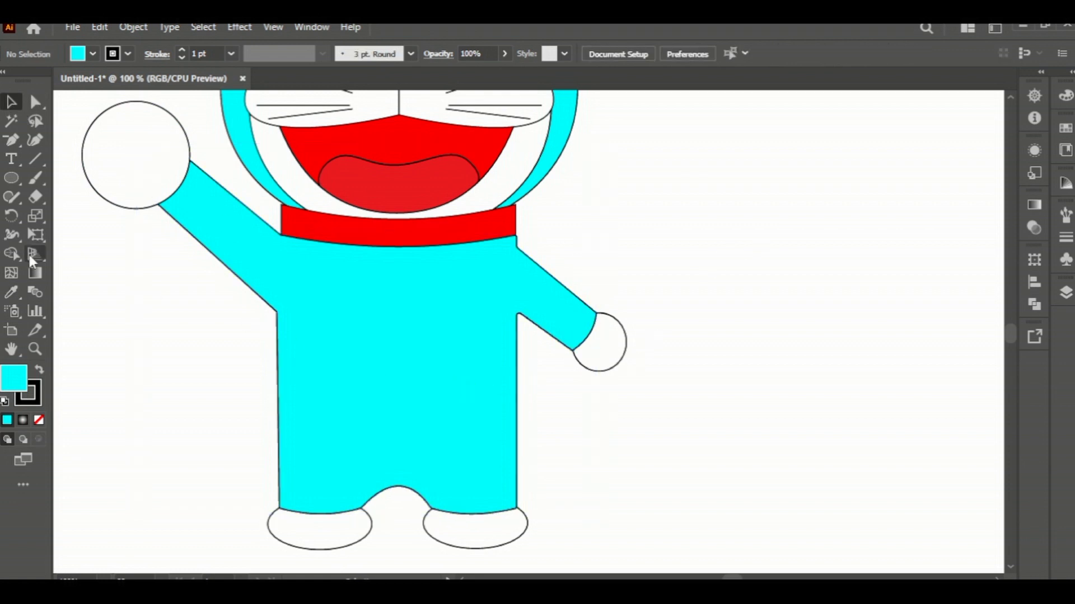
Draw a nearly round ellipse in the empty area beside the right hand and make it slightly taller
left_click(11, 178)
left_click_drag(728, 294, 781, 382)
left_click(11, 102)
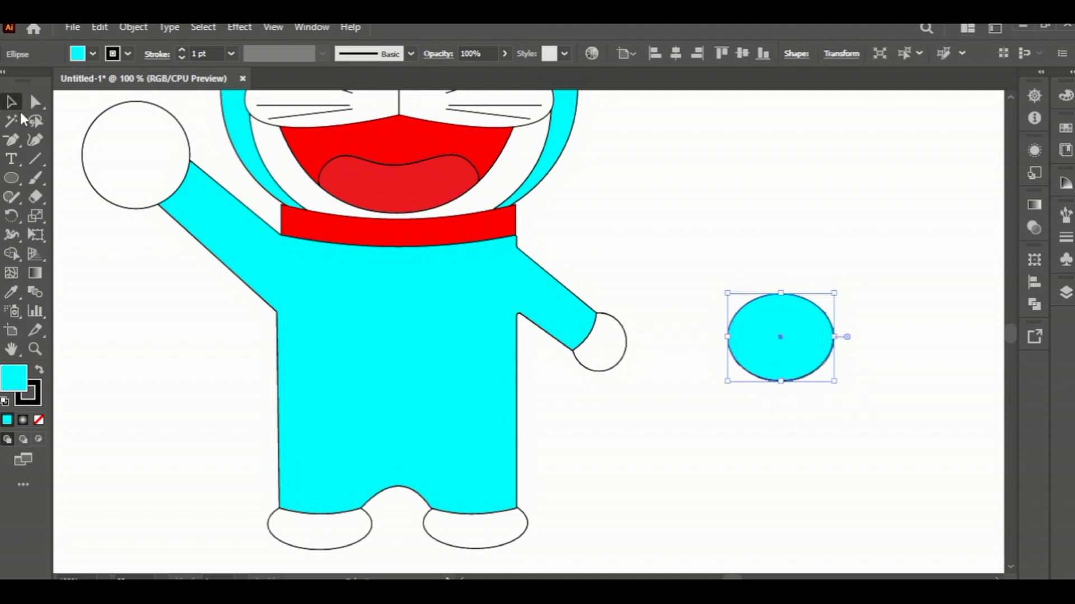
left_click(659, 213)
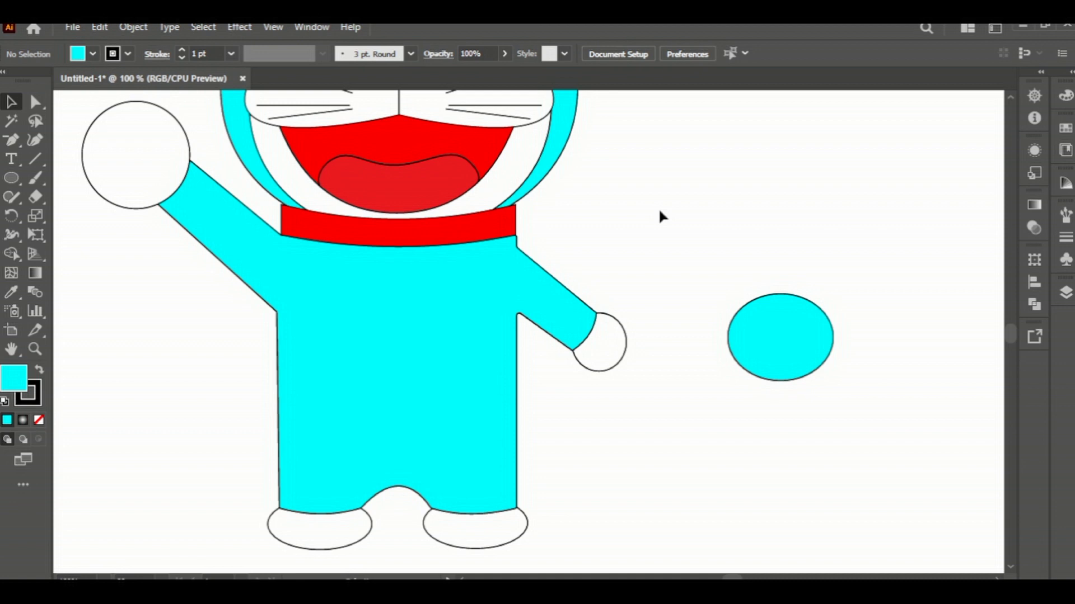
left_click(763, 376)
left_click_drag(780, 382, 780, 393)
Draw a horizontal rectangle across the middle of the separate ellipse, extending past both sides, and thin it to a narrow band
left_click_drag(11, 178, 61, 178)
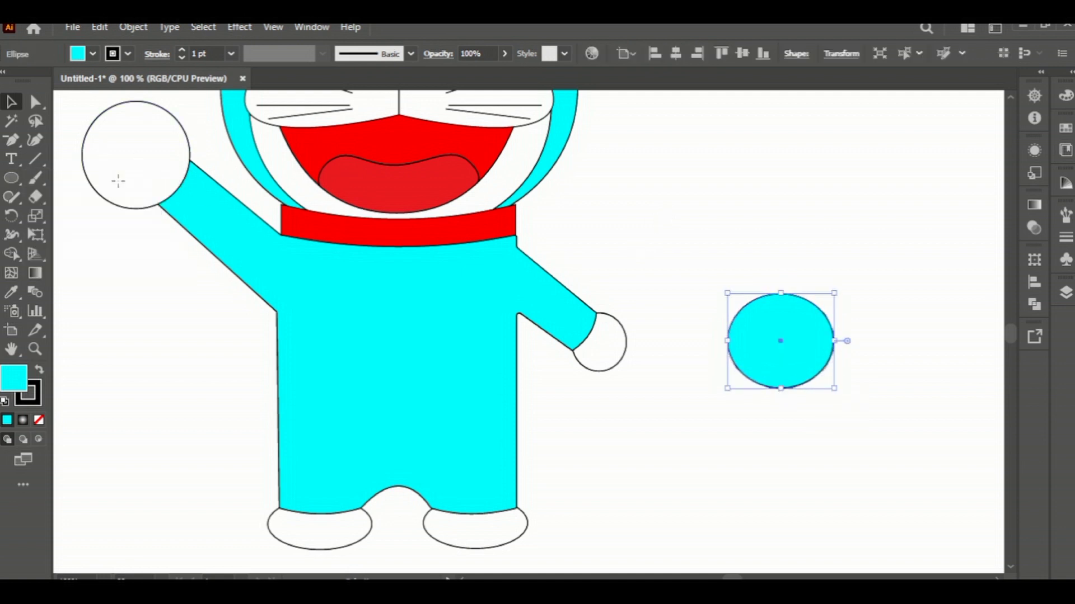
left_click_drag(715, 331, 851, 362)
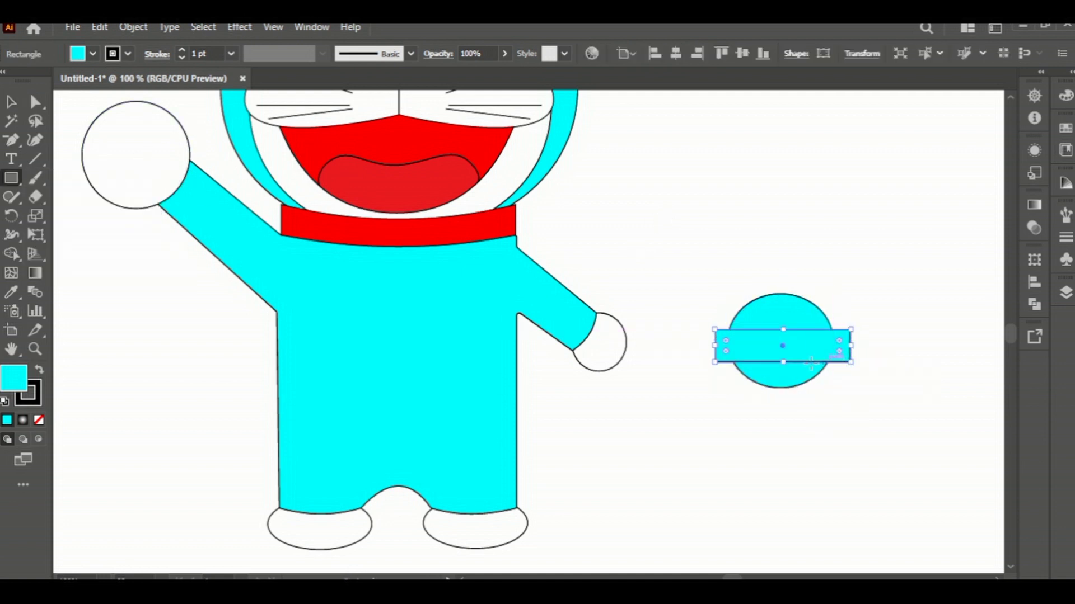
left_click_drag(784, 365, 784, 364)
left_click_drag(783, 356, 782, 355)
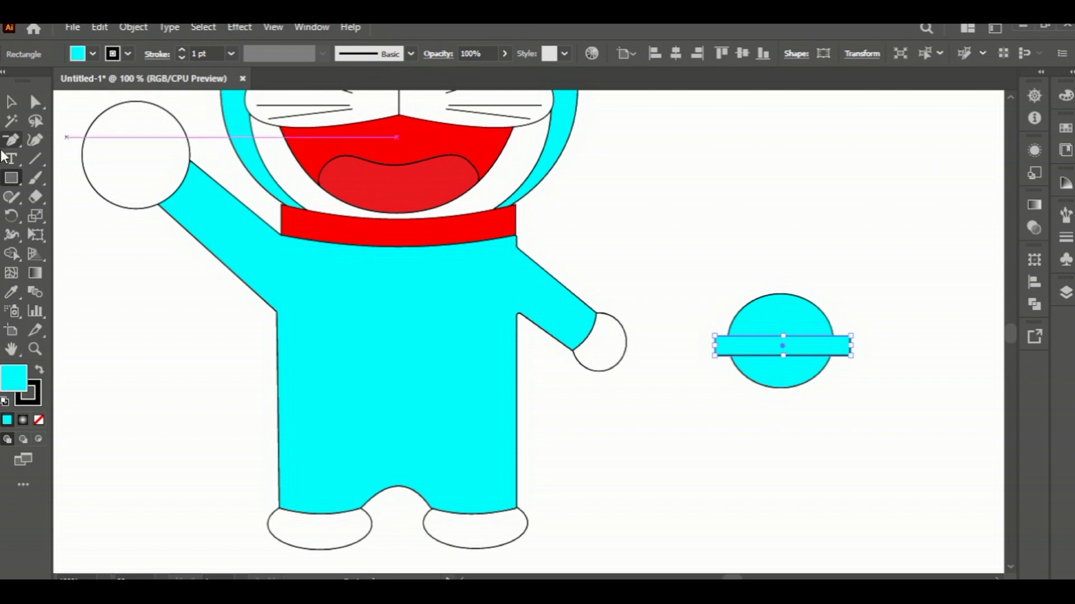
Draw a small thin vertical rectangle and a small circle above it in the empty area near the banded ellipse
left_click(10, 178)
left_click_drag(706, 259, 712, 285)
left_click(10, 180)
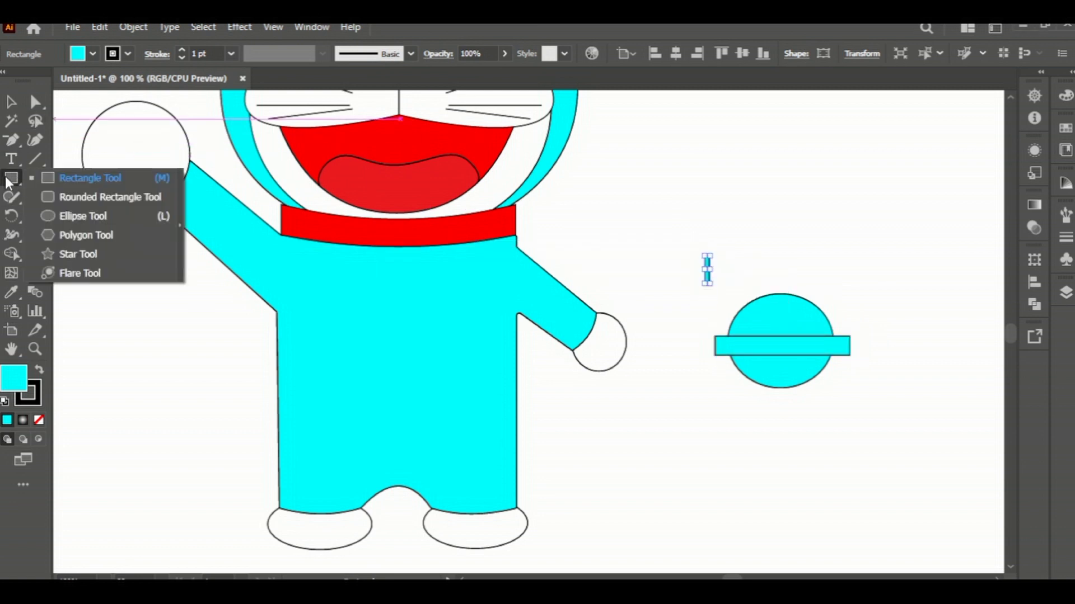
left_click(83, 216)
left_click_drag(696, 241, 716, 259)
Center the small circle over the upper end of the thin vertical rectangle to form a keyhole shape
key("v")
left_click(734, 233)
left_click(705, 249)
scroll(709, 284, "up", 3)
left_click_drag(699, 163, 714, 206)
left_click(787, 217)
left_click(710, 296)
left_click_drag(705, 299, 704, 285)
left_click_drag(715, 241, 712, 244)
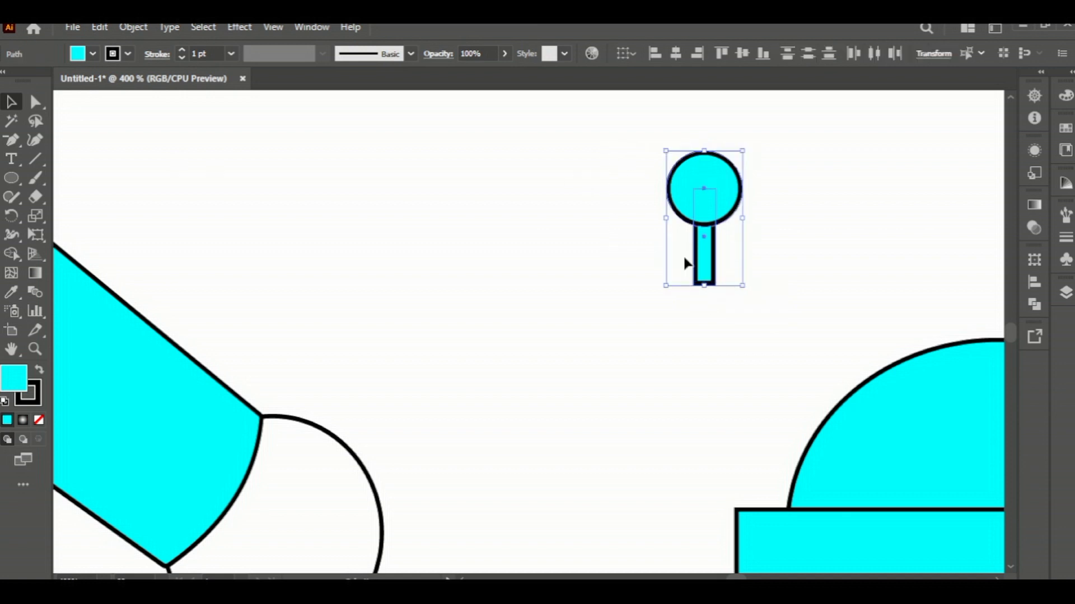
Fill the keyhole shape with black and move it onto the lower middle of the ellipse, just below the band
left_click(93, 54)
left_click(50, 82)
left_click(490, 248)
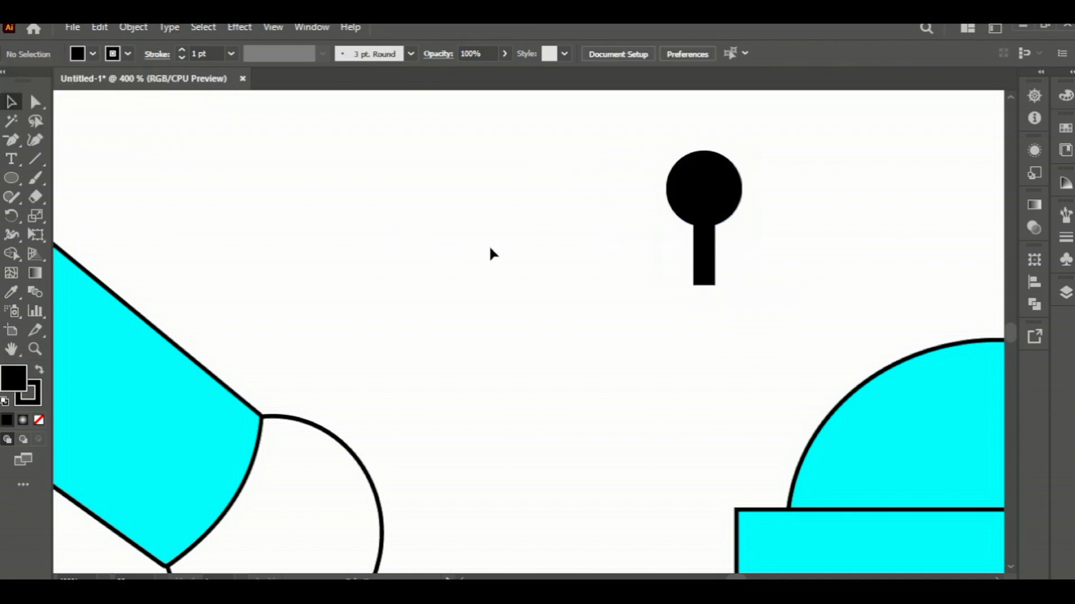
scroll(490, 248, "down", 2)
left_click_drag(541, 182, 627, 271)
left_click_drag(602, 228, 750, 445)
left_click(811, 496)
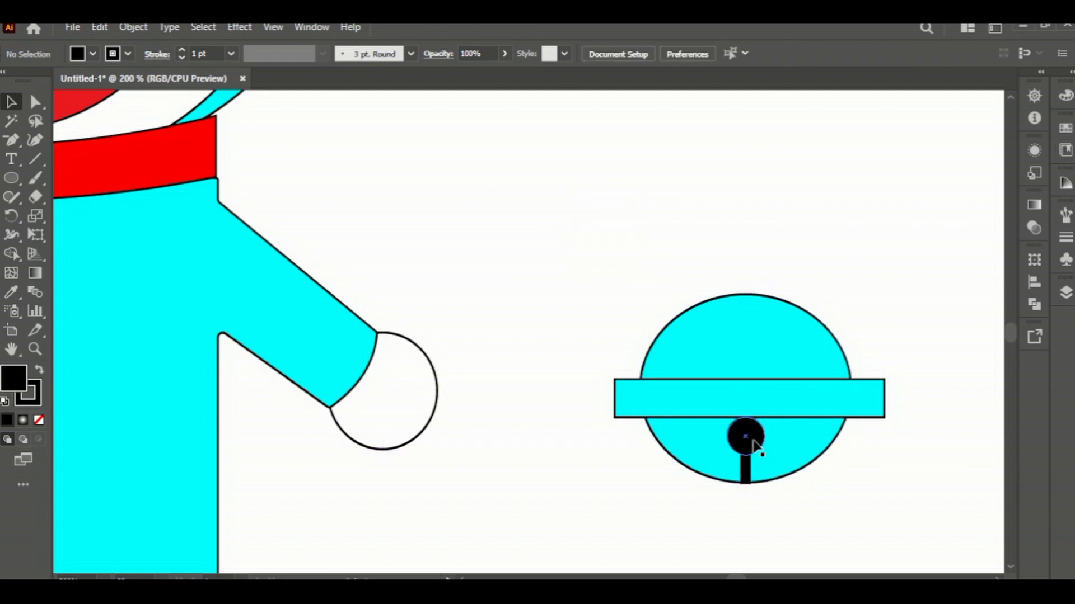
left_click(782, 481)
Group the keyhole's circle and bar, and nudge the group down until the bar extends past the ellipse's lower edge
scroll(782, 482, "up", 2)
left_click(703, 395)
left_click(709, 446, "shift")
key("ctrl+g")
key("Down")
key("Down")
key("Down")
key("Down")
key("Down")
key("Down")
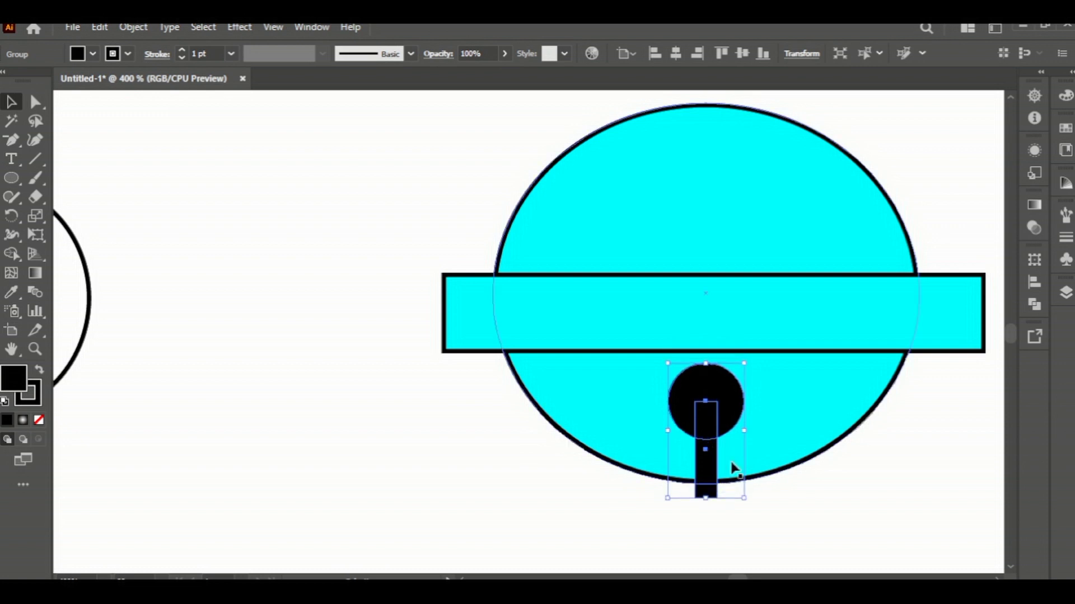
left_click_drag(715, 413, 723, 412)
Nudge the horizontal band slightly upward, away from the keyhole
key("ctrl+shift+a")
left_click(731, 324)
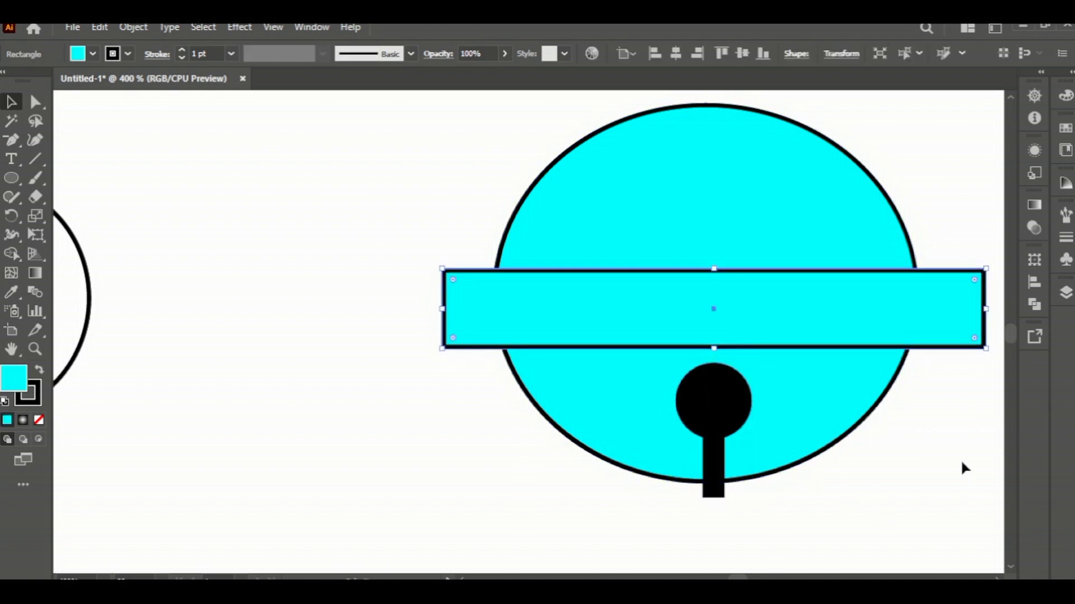
left_click(961, 459)
Use Shape Builder on the whole bell to remove the band's ends outside the ellipse and merge the keyhole parts
scroll(961, 459, "down", 2)
left_click_drag(962, 459, 773, 305)
key("shift+m")
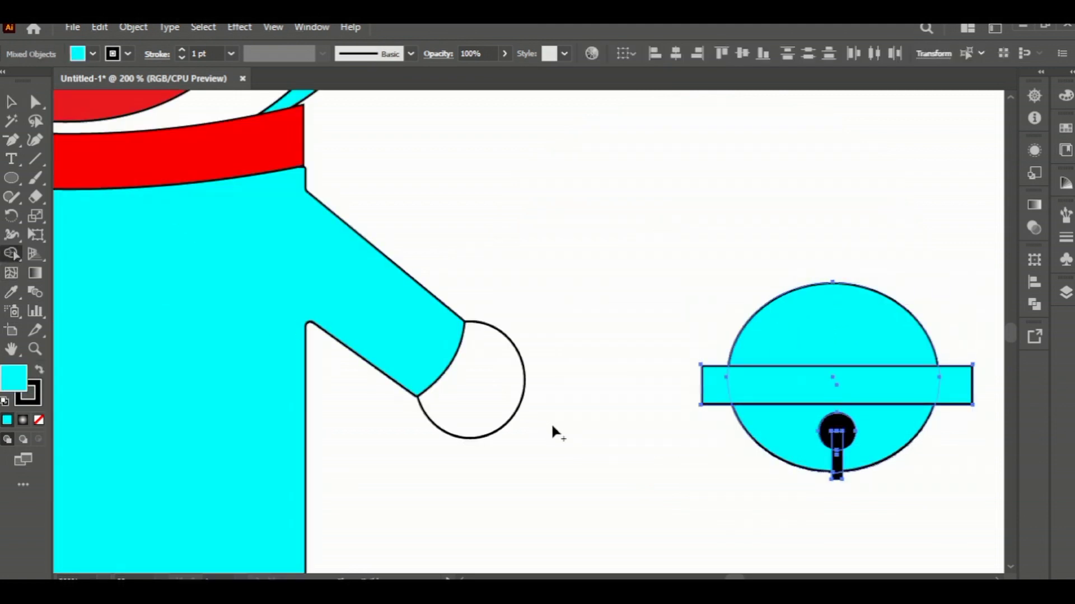
left_click(701, 388, "alt")
left_click(968, 389, "alt")
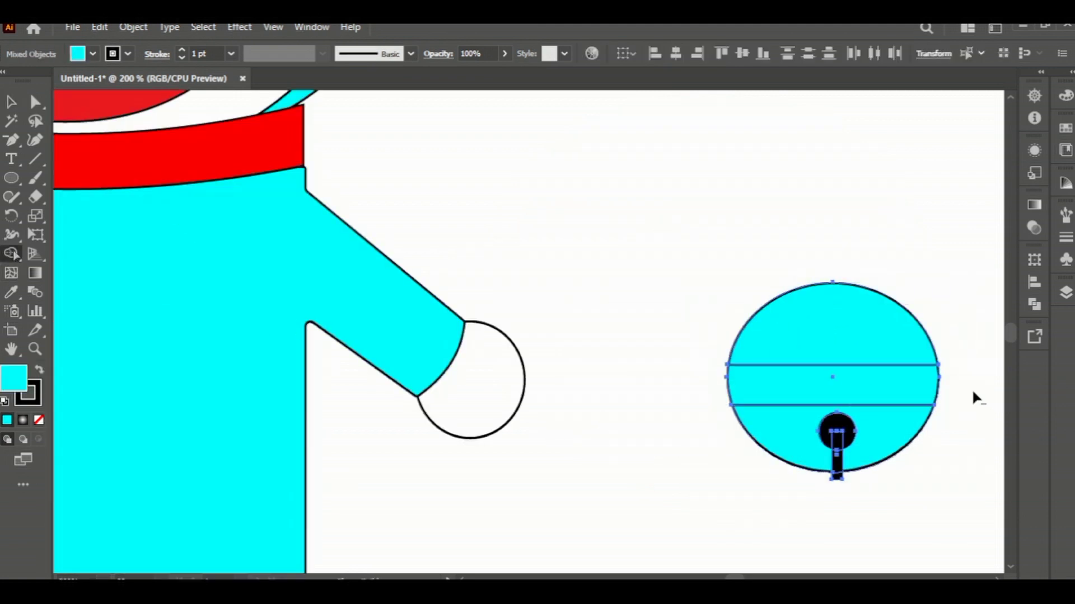
left_click(893, 378)
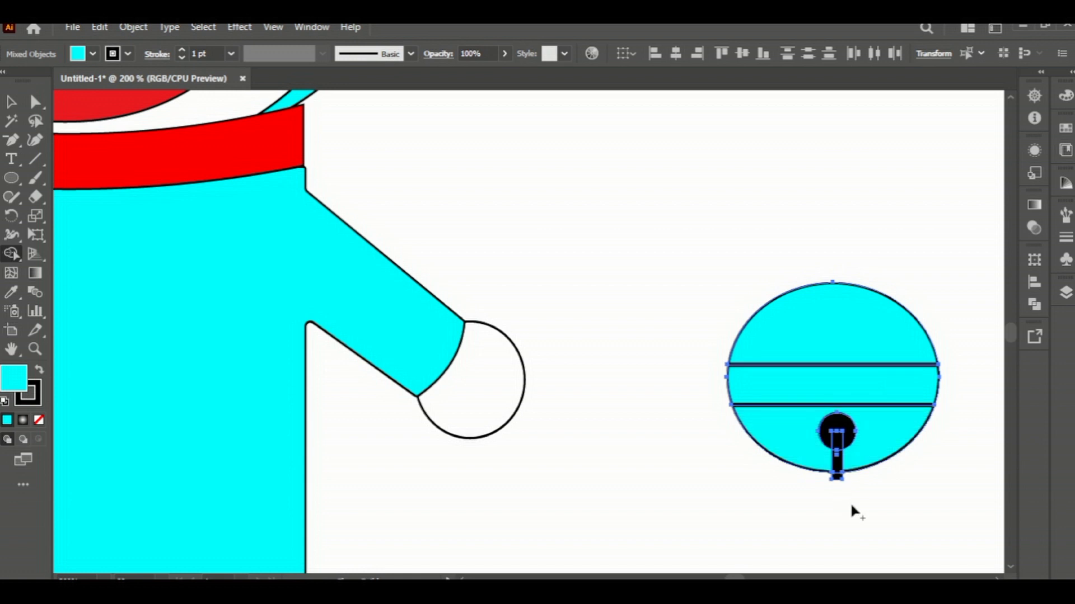
mouse_move(840, 458)
left_mouse_down()
mouse_move(840, 482)
mouse_move(835, 429)
left_mouse_up()
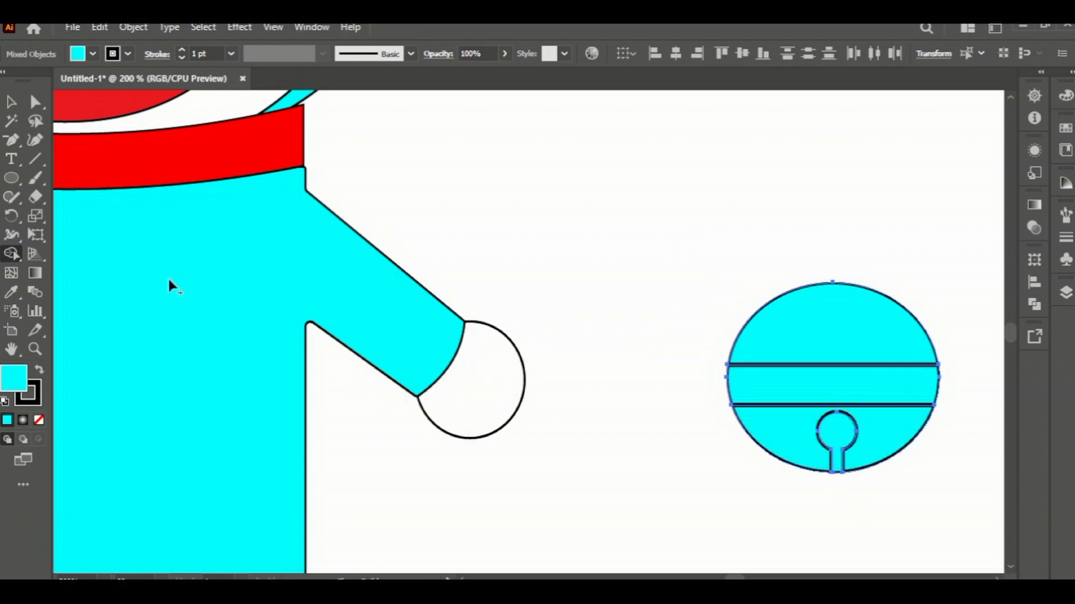
Fill the bell's middle band with the slightly darker yellow swatch
key("v")
left_click(722, 362)
left_click(756, 383)
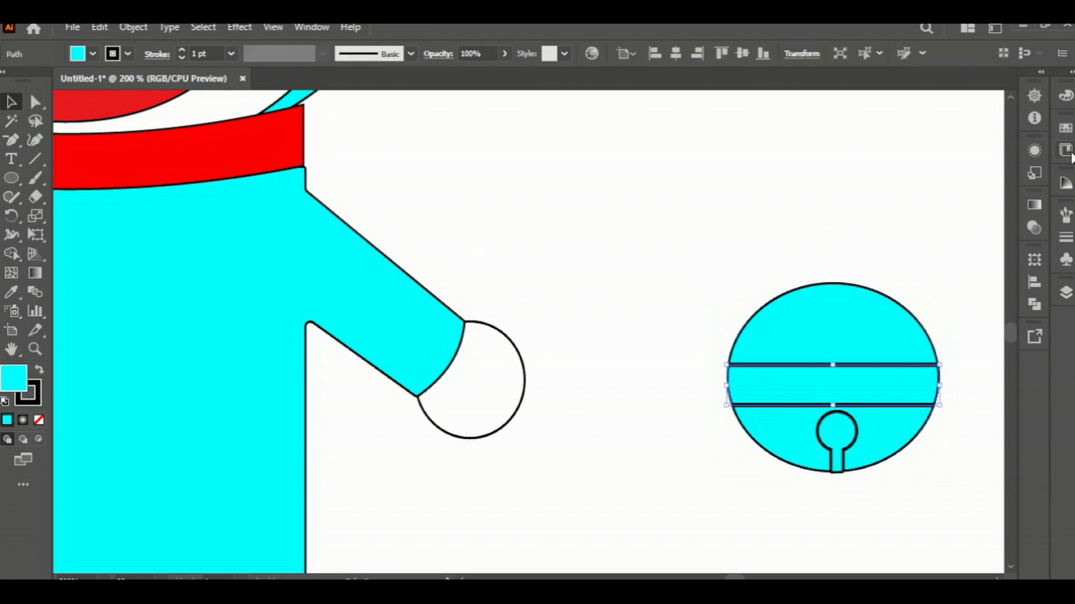
left_click(1065, 128)
left_click(914, 170)
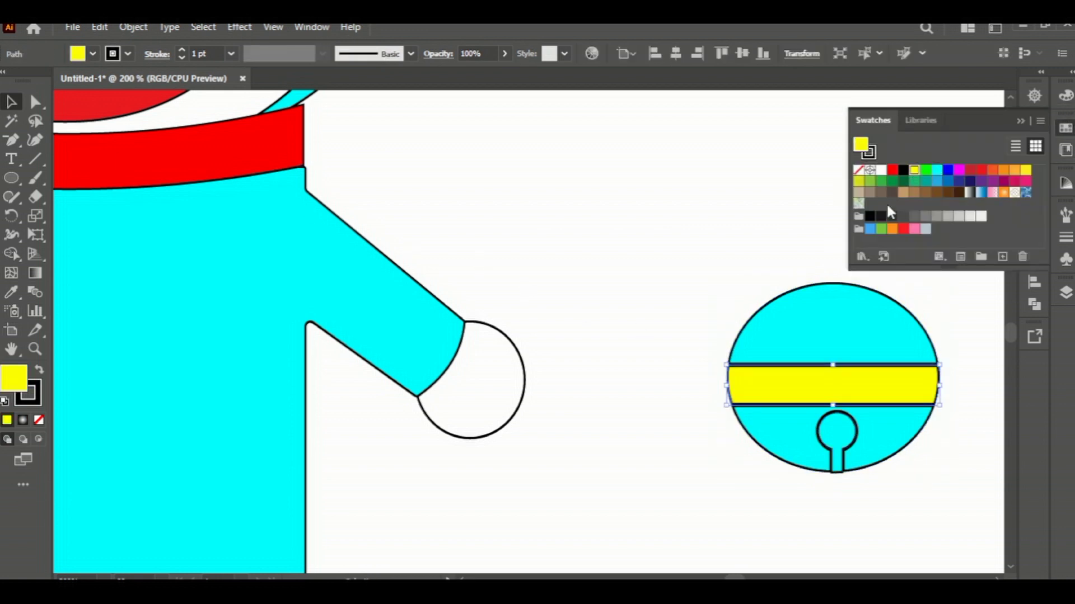
left_click(1028, 171)
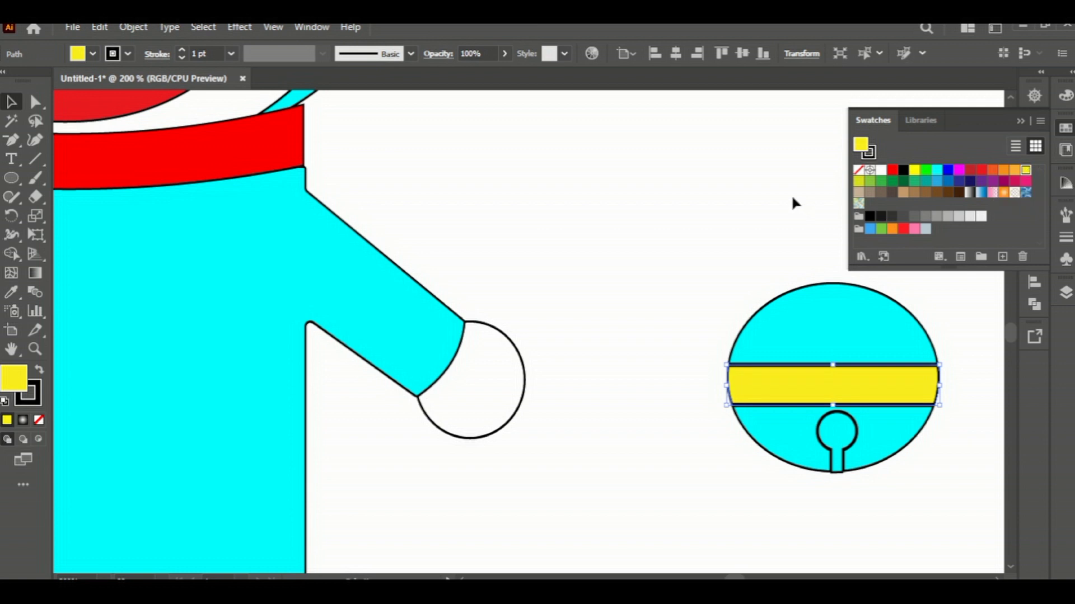
Fill the bell's upper and lower sections with bright yellow
left_click(811, 292)
left_click(914, 170)
left_click(780, 429)
left_click(914, 170)
left_click(736, 224)
Fill the bell's keyhole shape with black and close the swatches
left_click(842, 429)
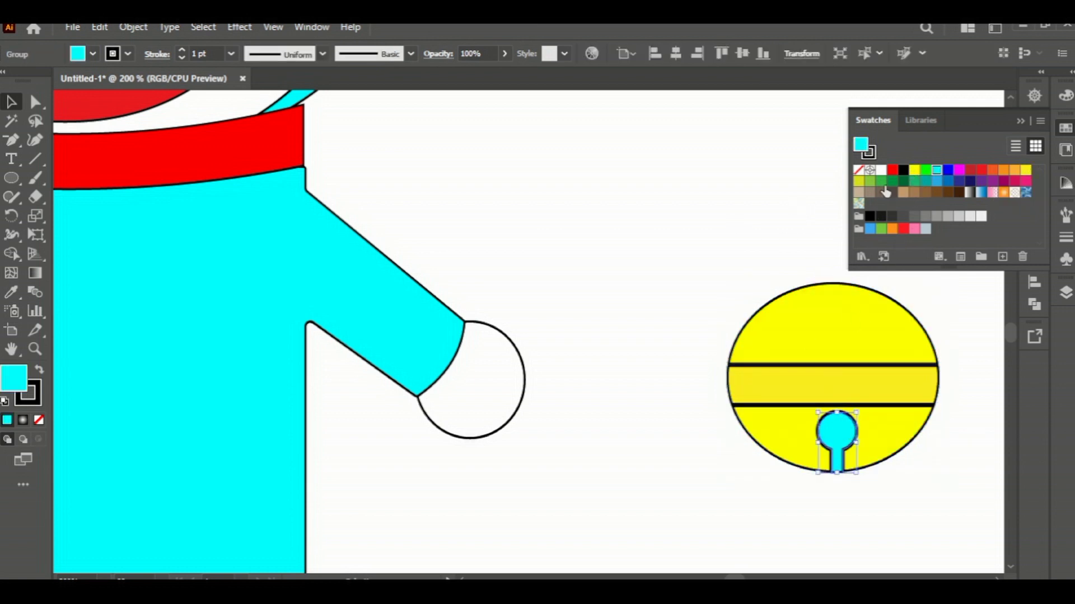
left_click(903, 170)
left_click(1020, 121)
left_click(926, 199)
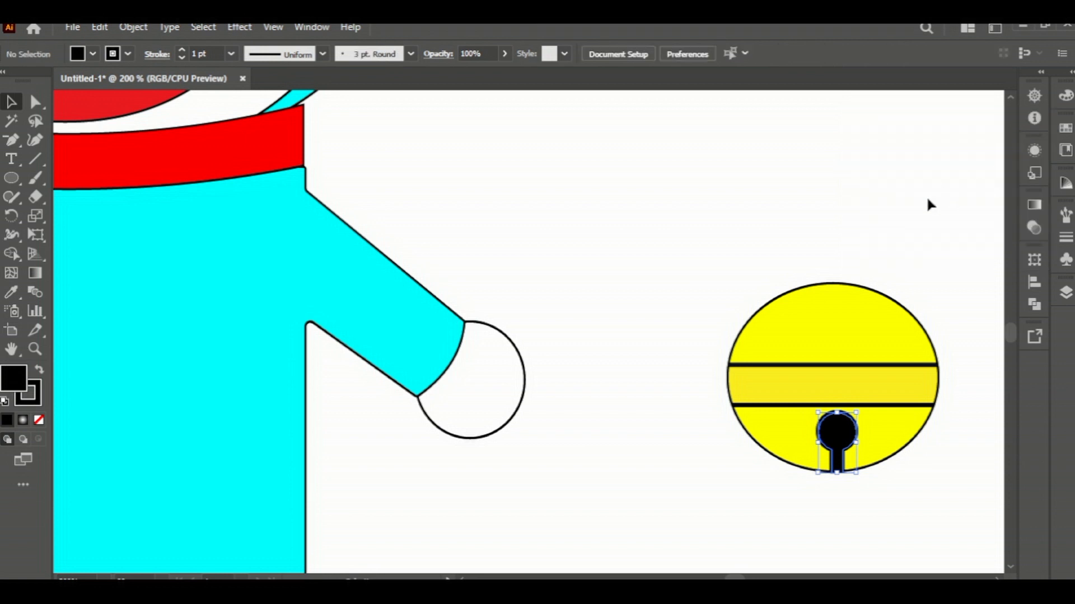
Try to remove the outline from the bell's middle band, and undo it
left_click(871, 366)
left_click(869, 404)
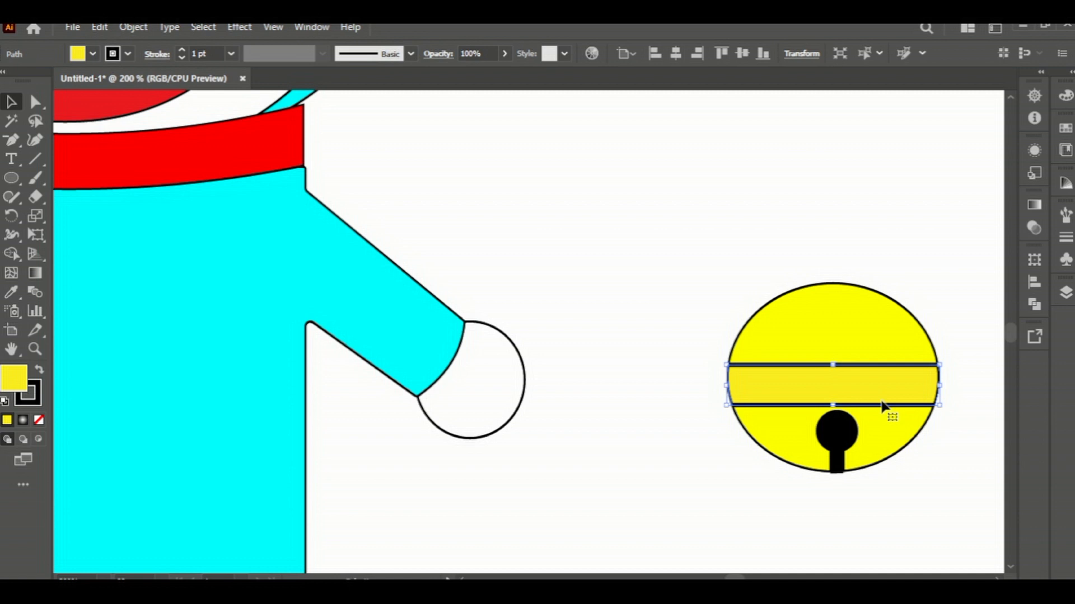
left_click(127, 54)
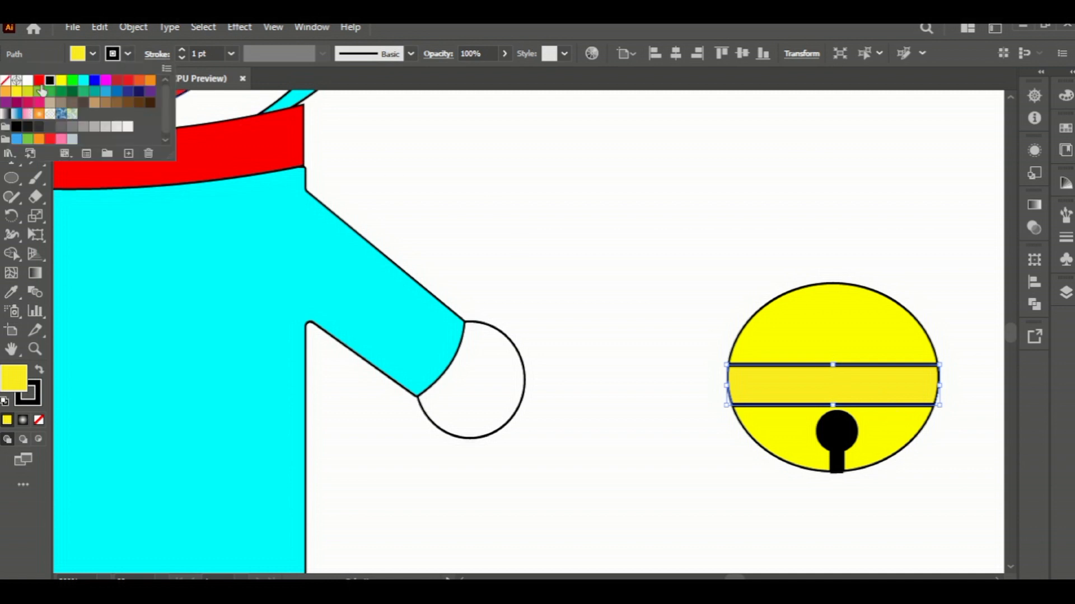
left_click(7, 81)
left_click(585, 233)
left_click(586, 233)
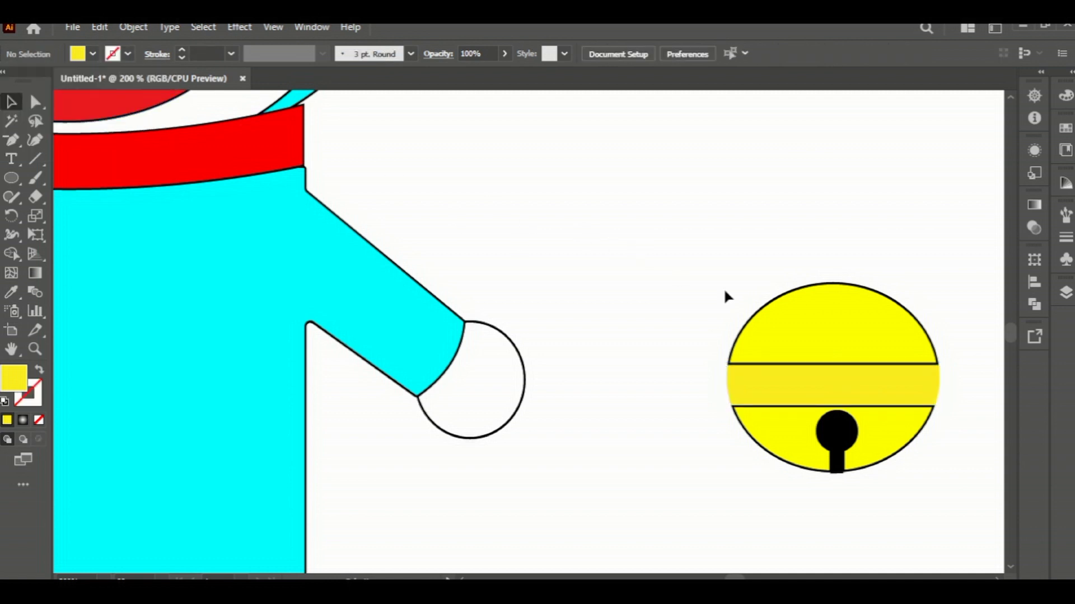
key("ctrl+z")
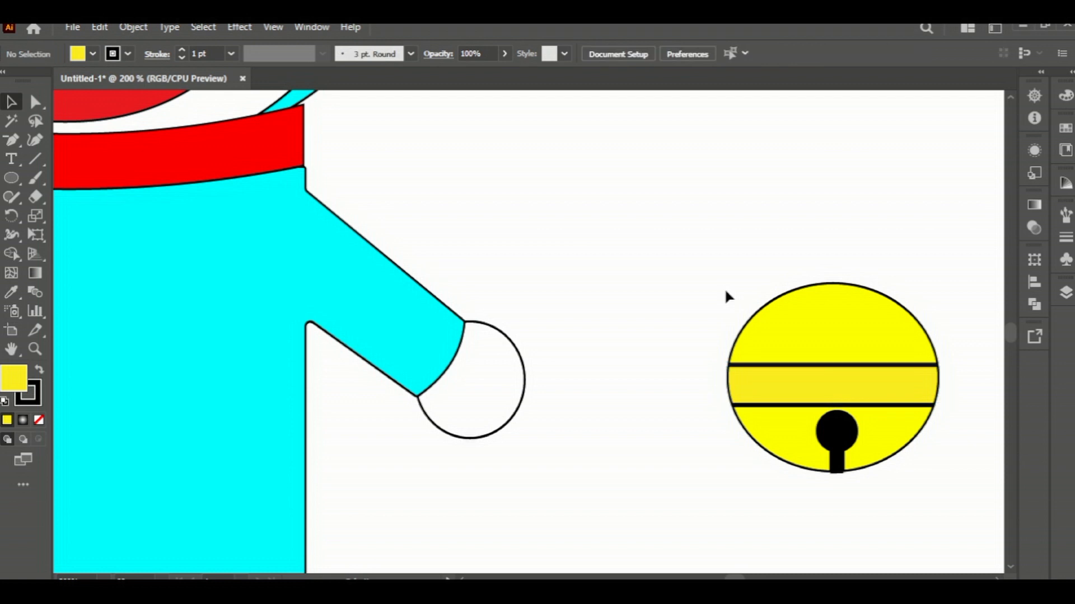
Scale the whole bell down to a small size and set its outlines to 0.25 pt
left_click_drag(774, 236, 884, 444)
left_click_drag(939, 284, 868, 343)
scroll(862, 430, "down", 2)
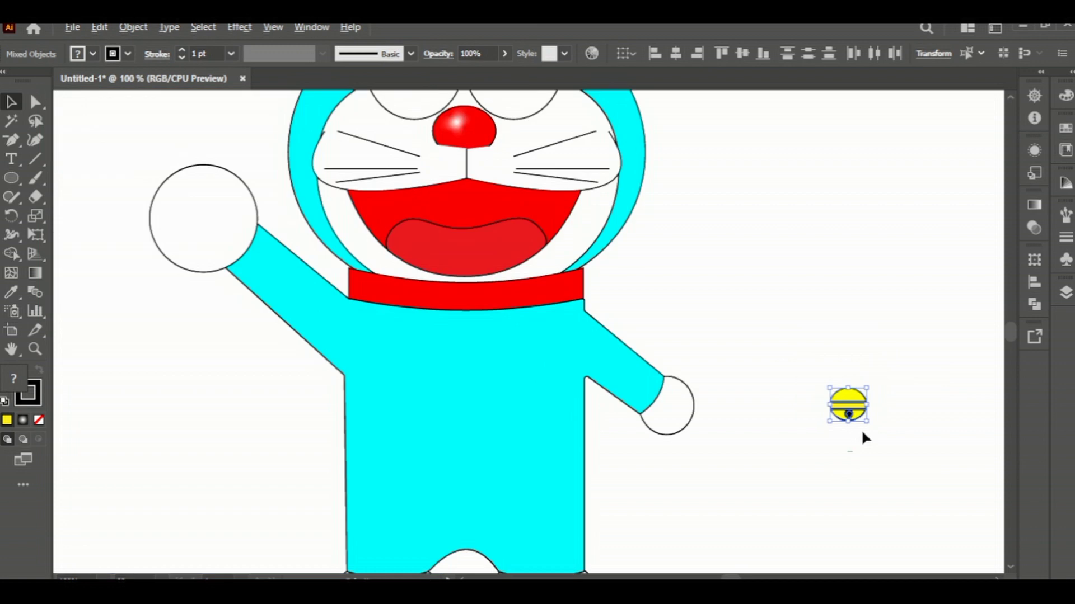
left_click(230, 53)
left_click(246, 68)
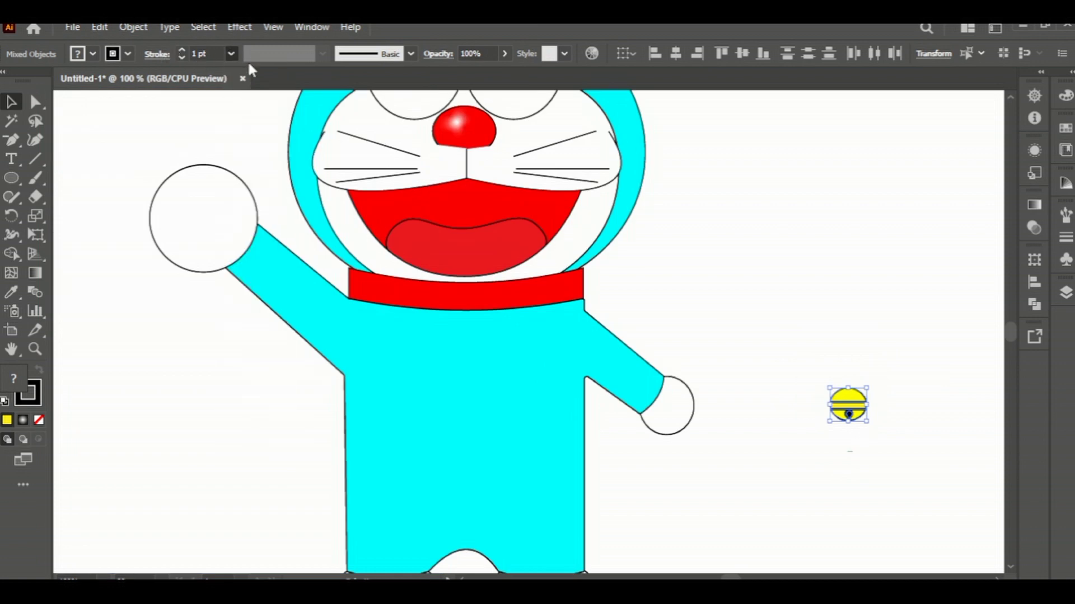
left_click(839, 266)
Group all the bell parts and place the bell at the lower center of the red collar
left_click_drag(859, 419, 877, 440)
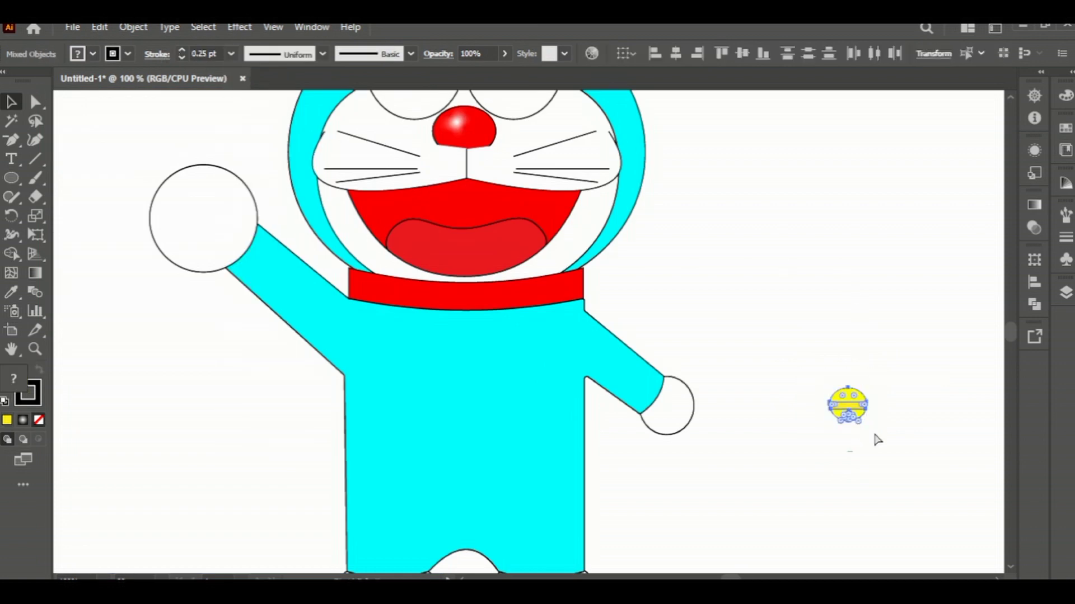
key("ctrl+g")
left_click_drag(847, 404, 488, 358)
left_click(818, 294)
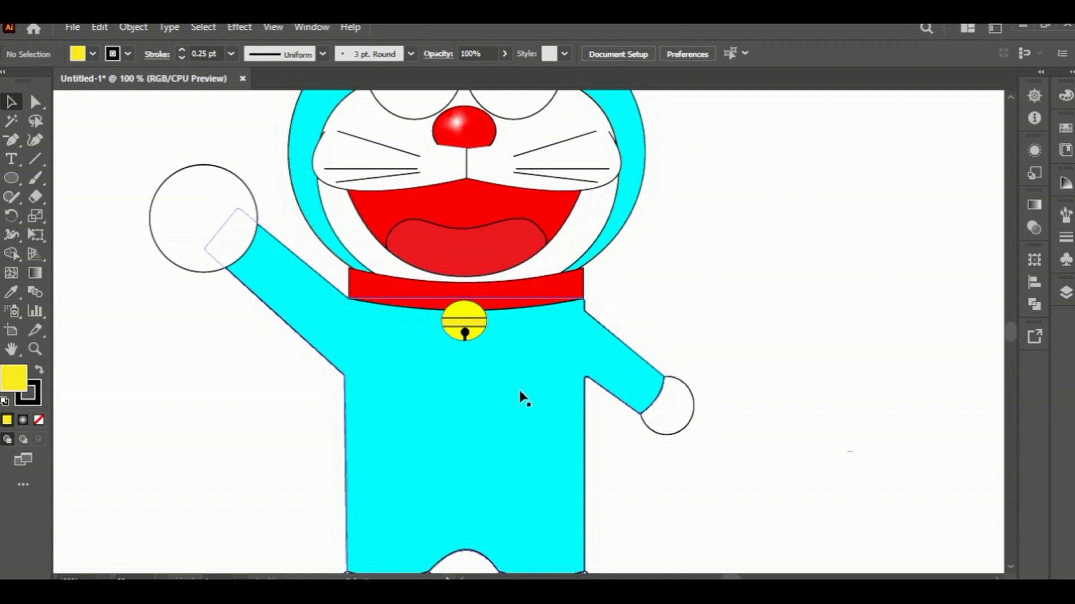
Draw a large rounded rectangle on the body below the bell and fill it with white
scroll(523, 398, "down", 3)
left_click(9, 176)
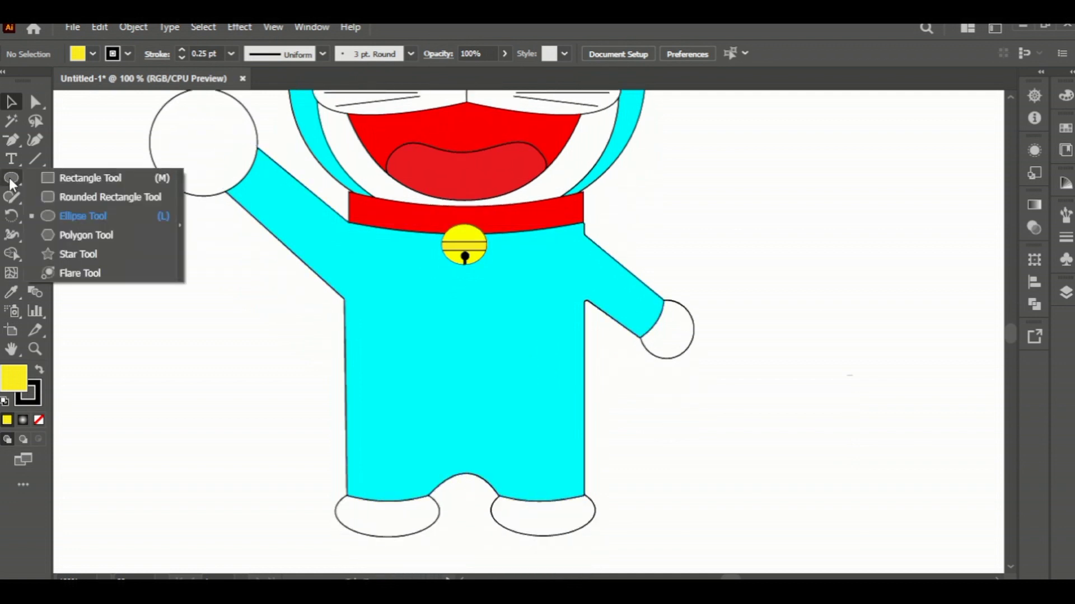
left_click(89, 196)
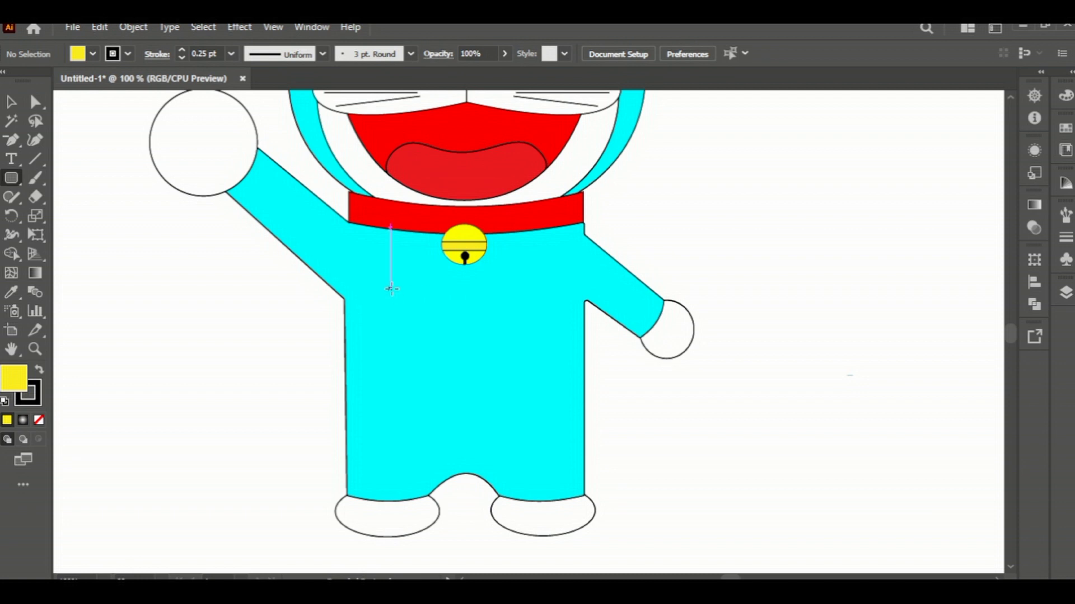
left_click_drag(394, 264, 551, 440)
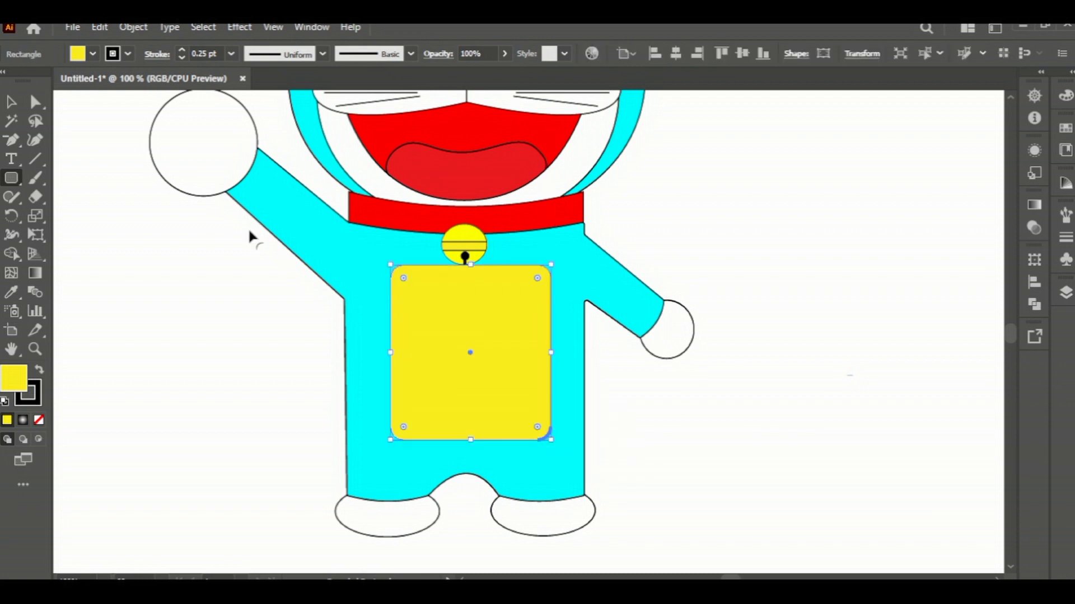
left_click(93, 54)
left_click(23, 78)
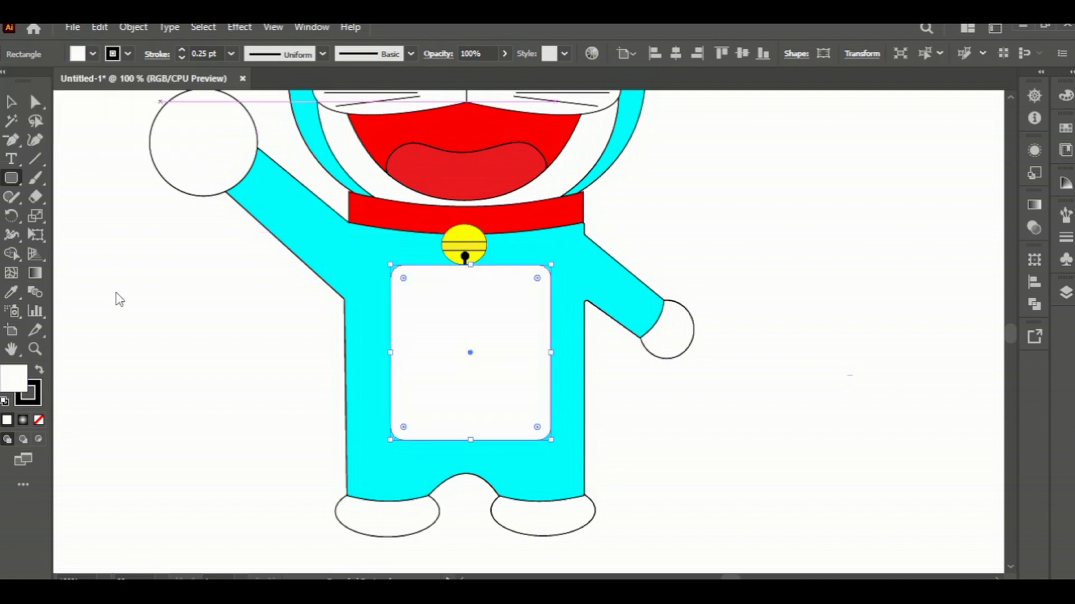
Round the belly panel's two upper corners moderately and its two lower corners as far as they go
key("a")
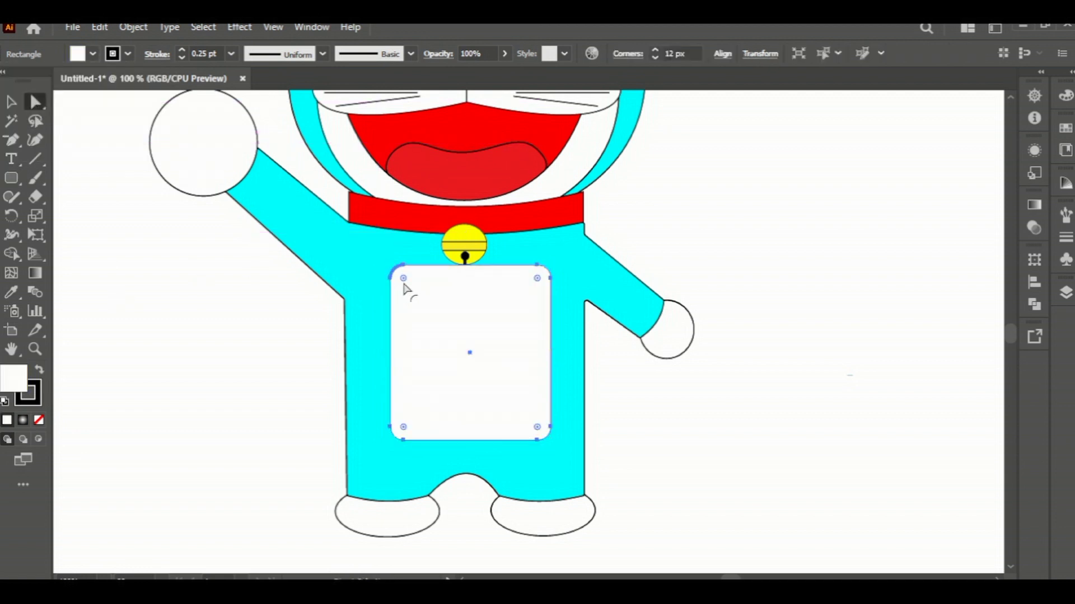
left_click_drag(403, 283, 427, 306)
left_click_drag(535, 279, 511, 306)
left_click(403, 427)
left_click(537, 428, "shift")
left_click_drag(538, 428, 480, 357)
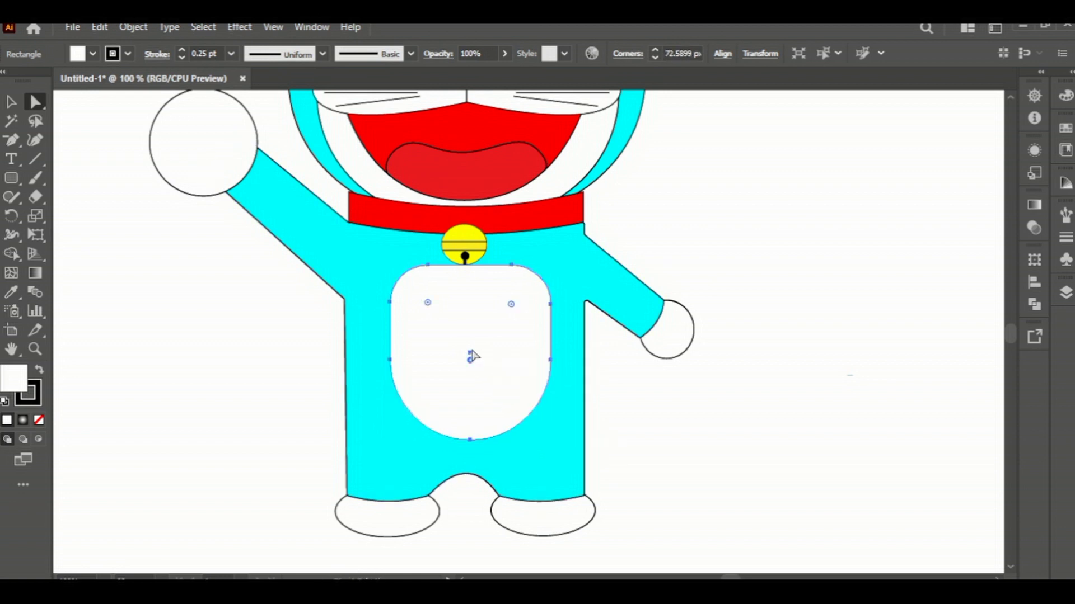
Widen the white belly panel equally on both sides until it nearly reaches the body's edges
left_click(11, 101)
left_click_drag(551, 354, 574, 353)
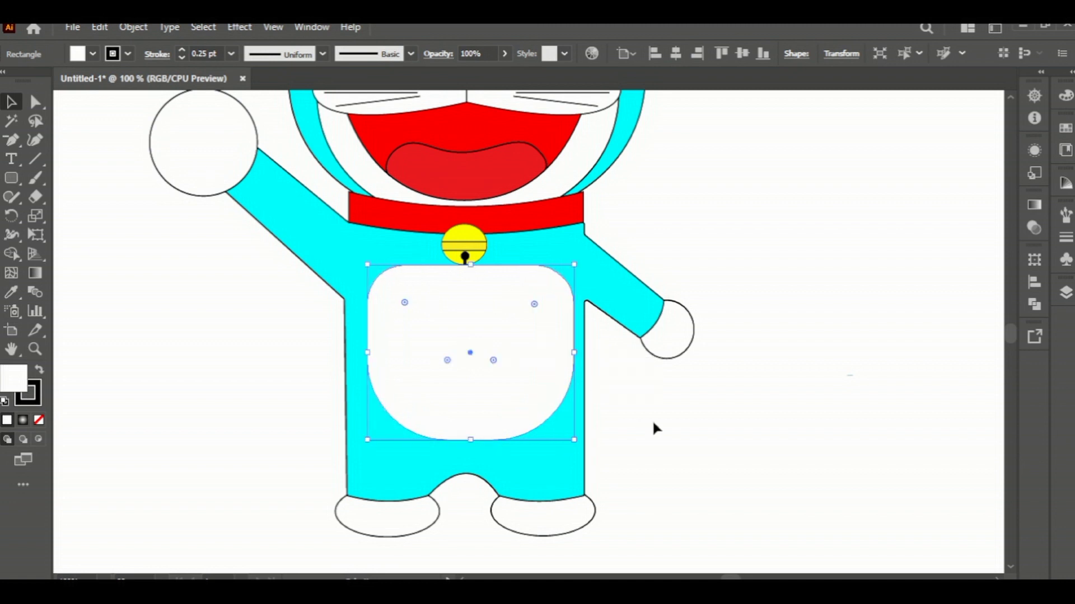
left_click(653, 423)
left_click(457, 353)
left_click(659, 388)
Enlarge the bell slightly around its center and send the white belly panel backward, behind the bell
left_click(472, 237)
mouse_move(487, 264)
left_mouse_down()
mouse_move(507, 282)
mouse_move(497, 274)
left_mouse_up()
left_click(647, 381)
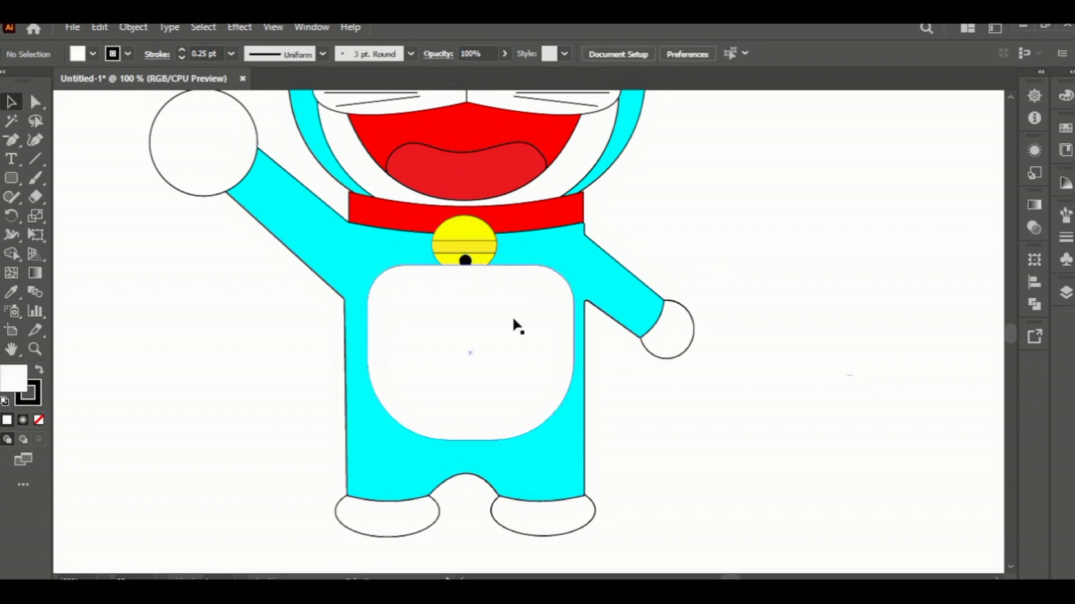
right_click(514, 321)
mouse_move(669, 506)
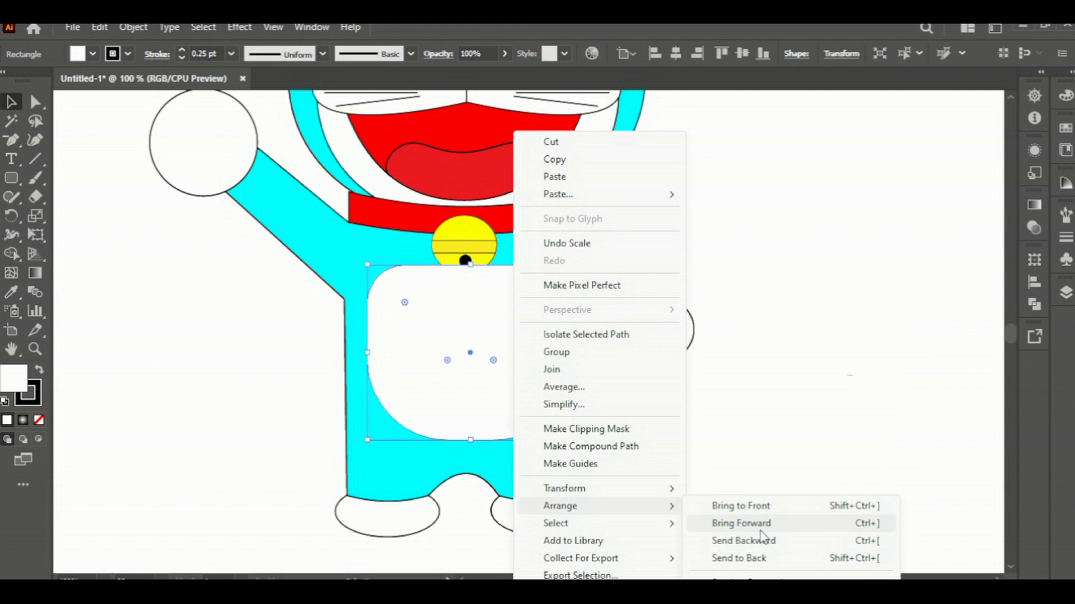
left_click(761, 540)
left_click(743, 474)
Set the white belly panel's black outline to 1 pt
left_click(554, 420)
left_click(129, 53)
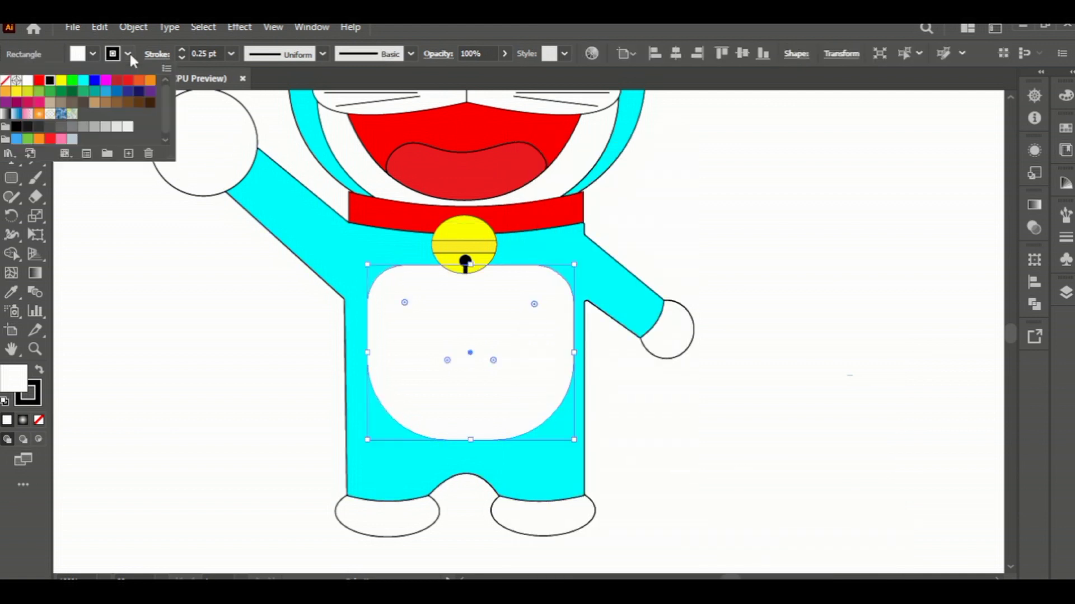
left_click(230, 53)
left_click(249, 119)
left_click(704, 447)
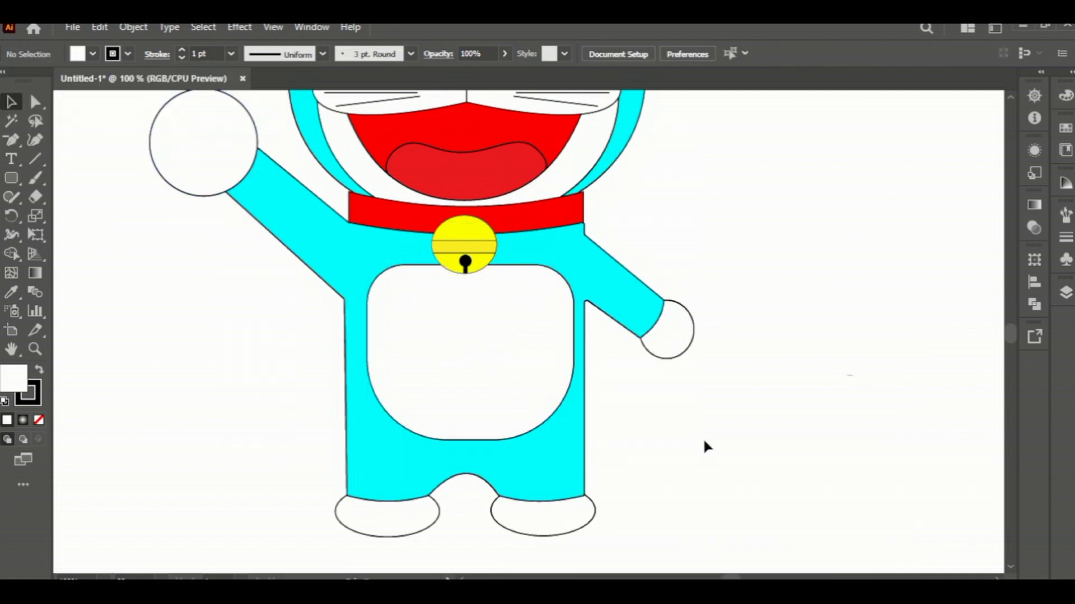
Select the feet and the body's lower anchor points, and nudge them up to shorten the body beneath the belly panel
key("a")
left_click_drag(282, 452, 627, 567)
key("Up")
key("Up")
key("Up")
key("Up")
key("Up")
key("Up")
key("Up")
key("Up")
key("Up")
key("Up")
key("Up")
key("Up")
key("Up")
key("Up")
key("Up")
key("Up")
key("Up")
key("Up")
key("Up")
key("Up")
key("Up")
left_click(10, 102)
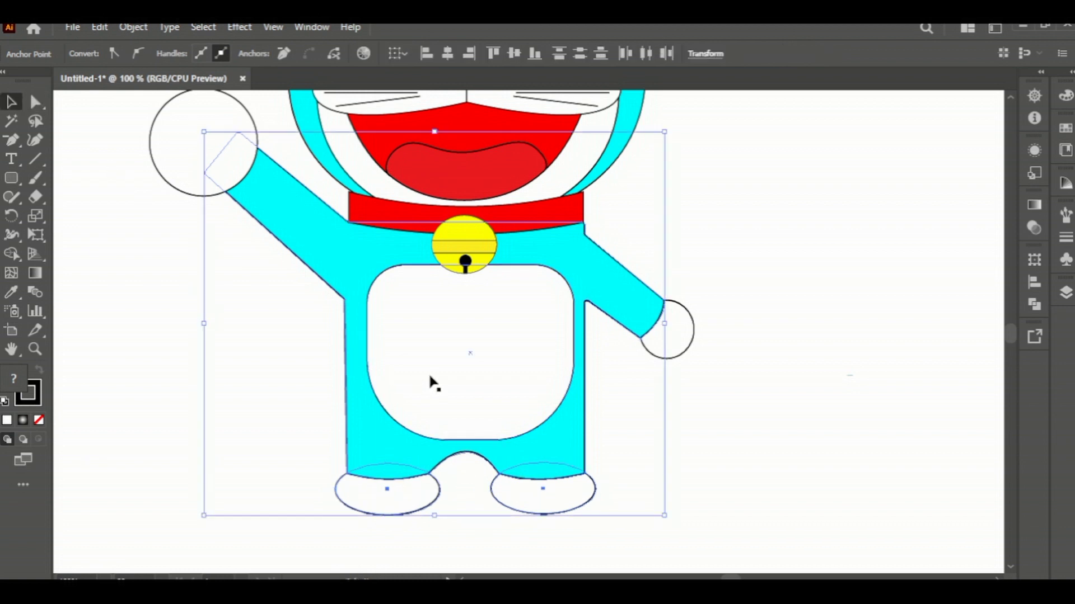
Nudge the white belly panel slightly to the left to center it on the body
left_click(470, 456)
left_click(398, 423)
key("Left")
key("Left")
key("Left")
key("Left")
key("Left")
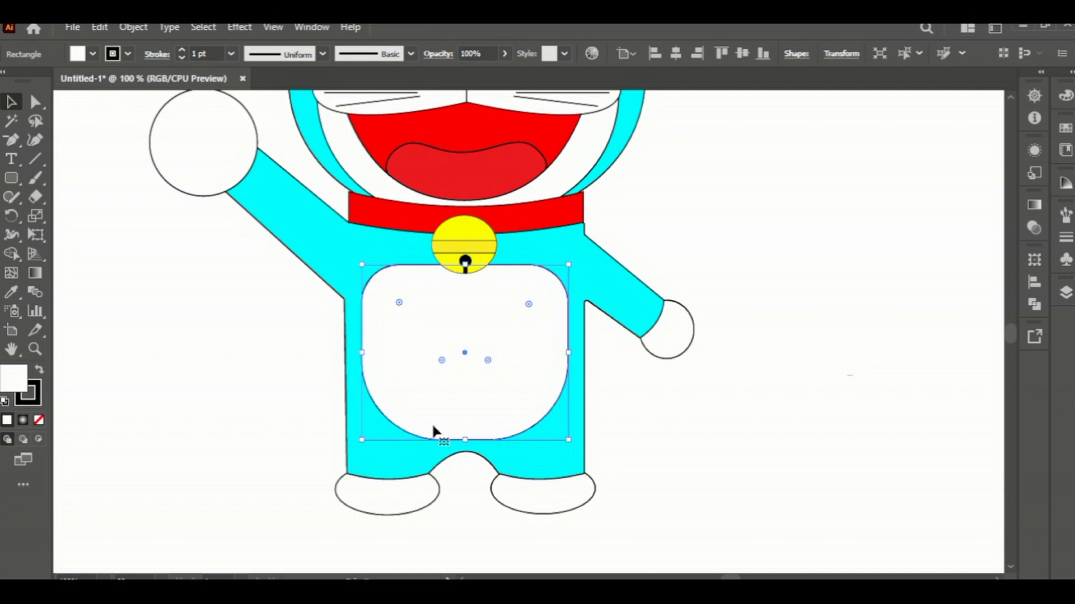
left_click(692, 452)
Draw a large white circle with a 1 pt black outline and place it in the empty area left of the legs
left_click_drag(11, 178, 62, 216)
mouse_move(115, 331)
left_mouse_down()
mouse_move(264, 457)
mouse_move(243, 438)
left_mouse_up()
key("v")
mouse_move(115, 329)
left_mouse_down()
mouse_move(183, 390)
mouse_move(193, 386)
left_mouse_up()
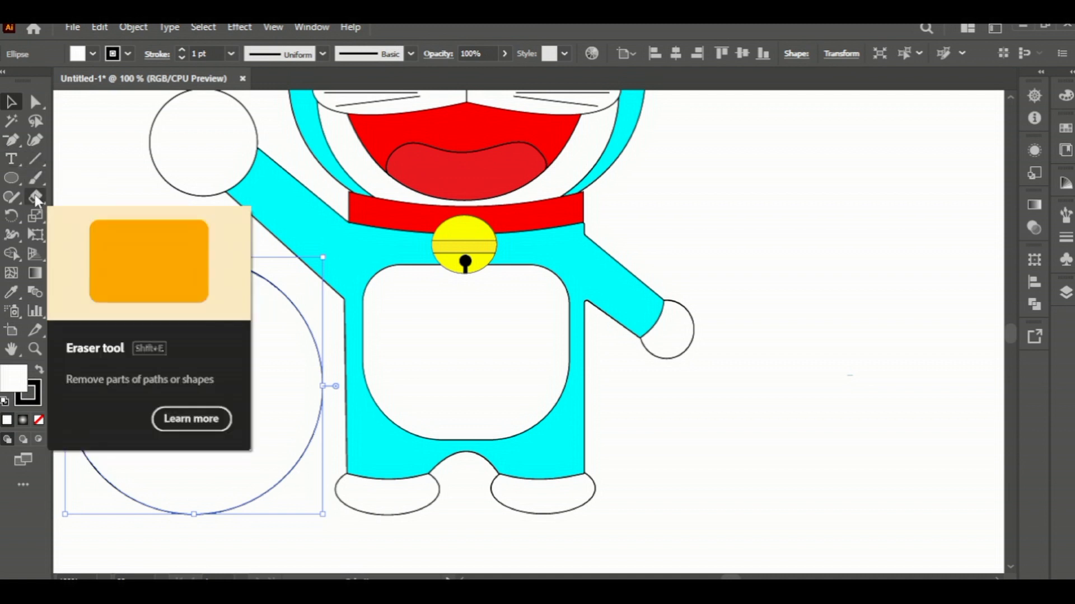
Cut the circle open at its left and right anchor points with the Scissors tool and delete its upper half
left_click_drag(34, 196, 101, 216)
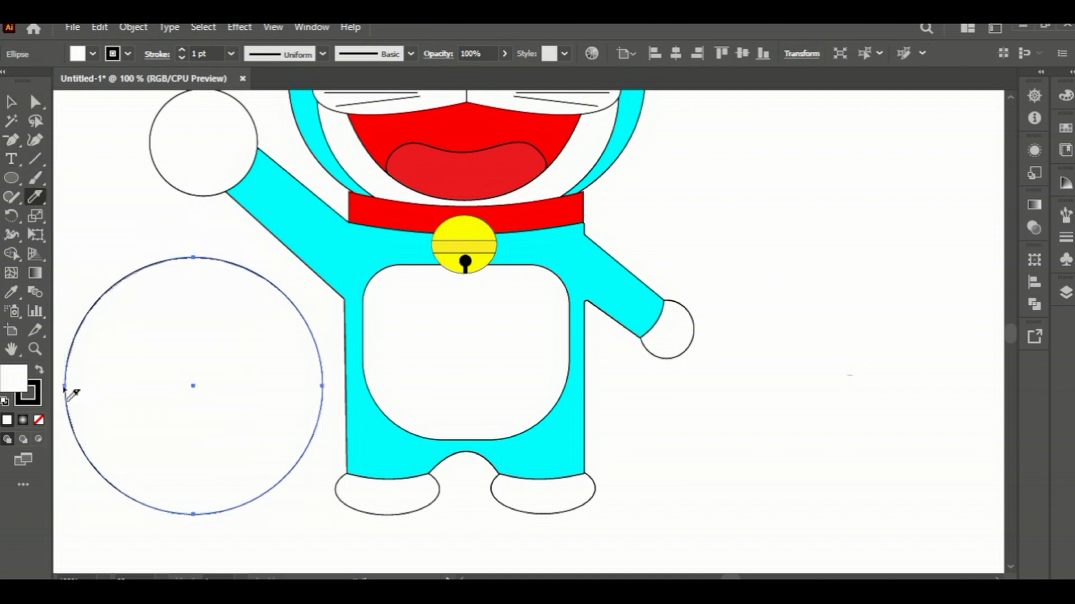
mouse_move(95, 387)
left_mouse_down()
mouse_move(305, 382)
mouse_move(314, 408)
left_mouse_up()
left_click_drag(37, 198, 74, 215)
left_click(65, 385)
left_click(322, 386)
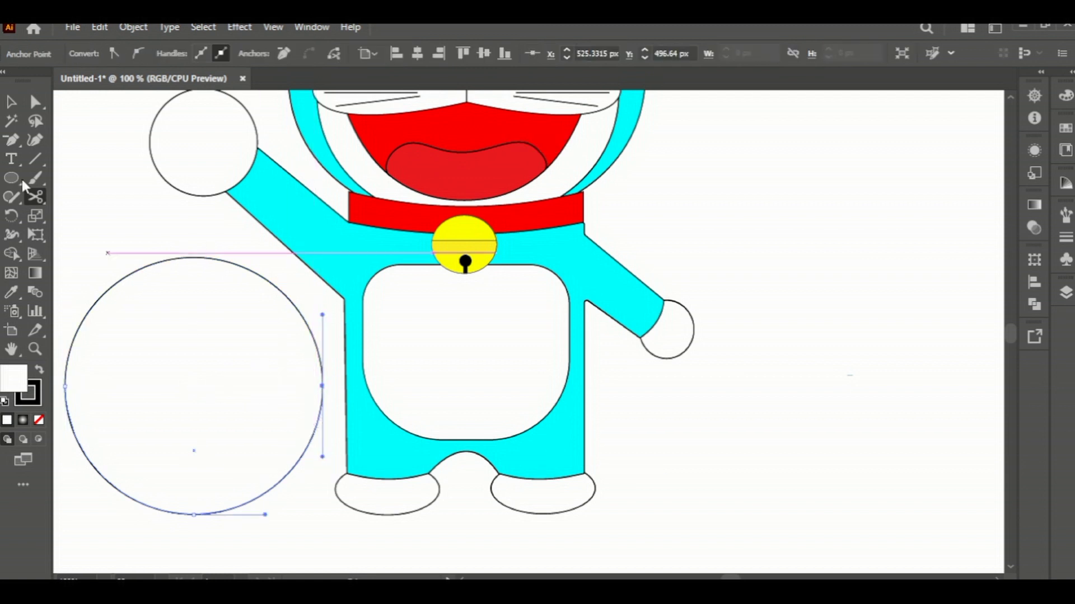
key("v")
left_click(188, 254)
key("Delete")
Join the half circle's open ends with a straight edge and scale it down on the belly panel as the pocket
left_click(282, 470)
right_click(259, 492)
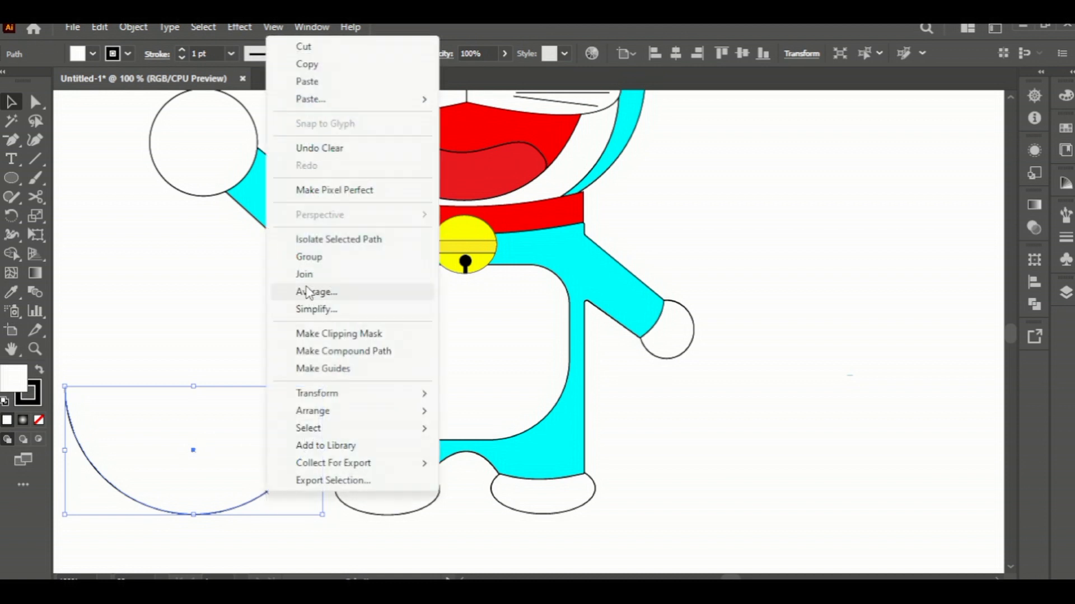
left_click(299, 273)
left_click_drag(193, 450, 468, 377)
left_click_drag(593, 318, 552, 338)
left_click(686, 402)
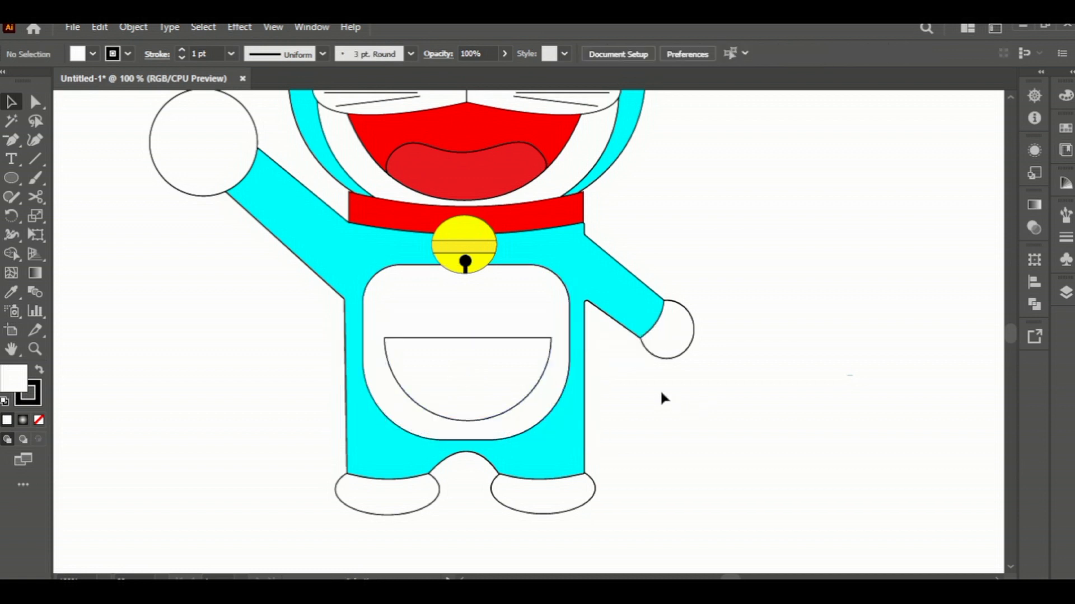
Bring the red nose in front of the white muzzle shapes
scroll(564, 360, "down", 1)
scroll(564, 360, "up", 2)
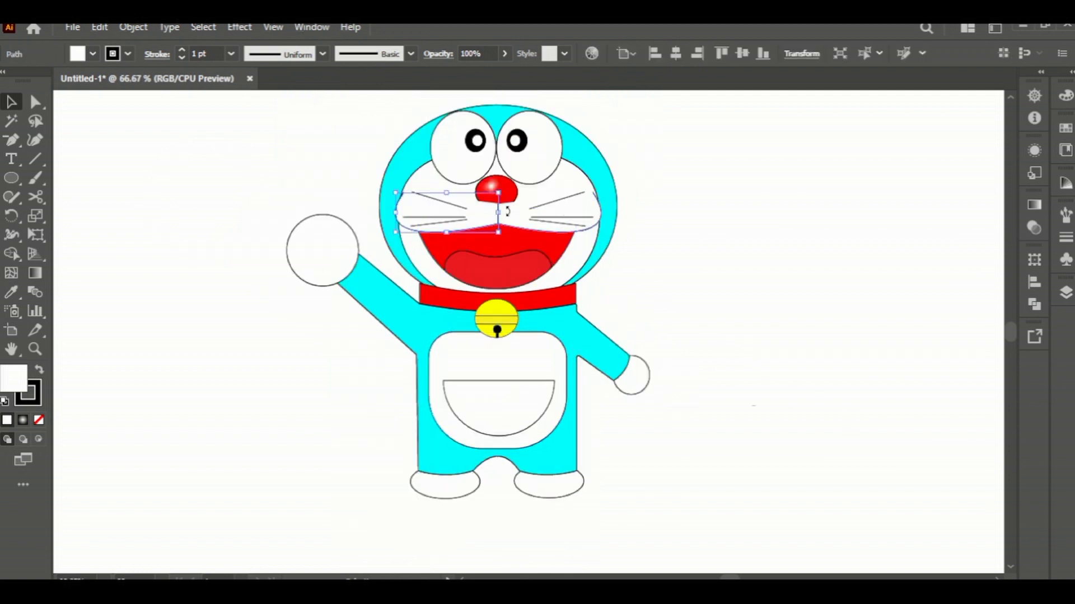
left_click(494, 189)
right_click(504, 190)
mouse_move(655, 506)
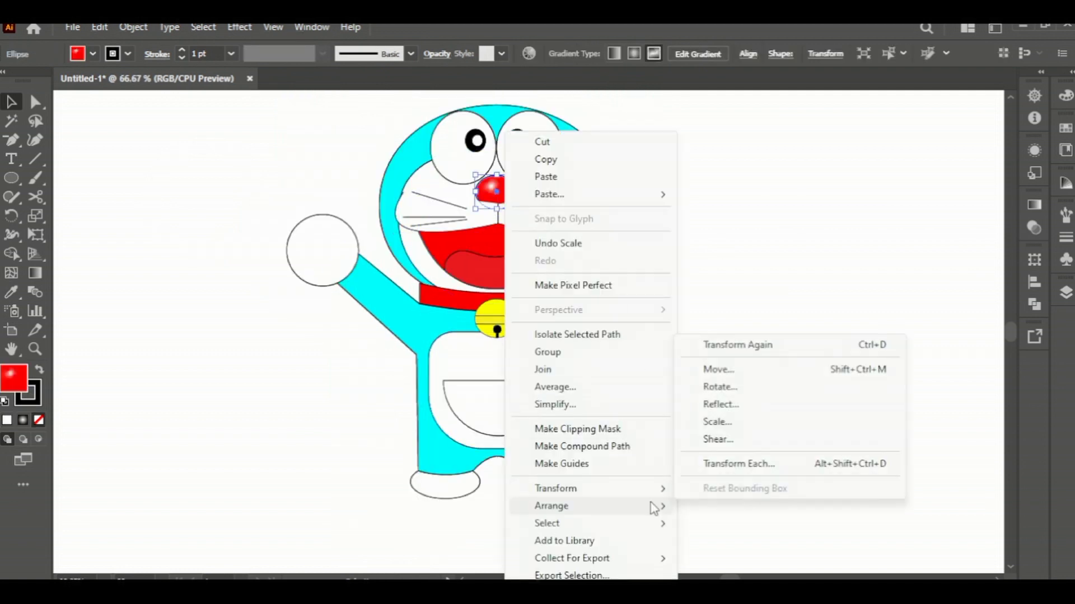
left_click(750, 508)
left_click(723, 442)
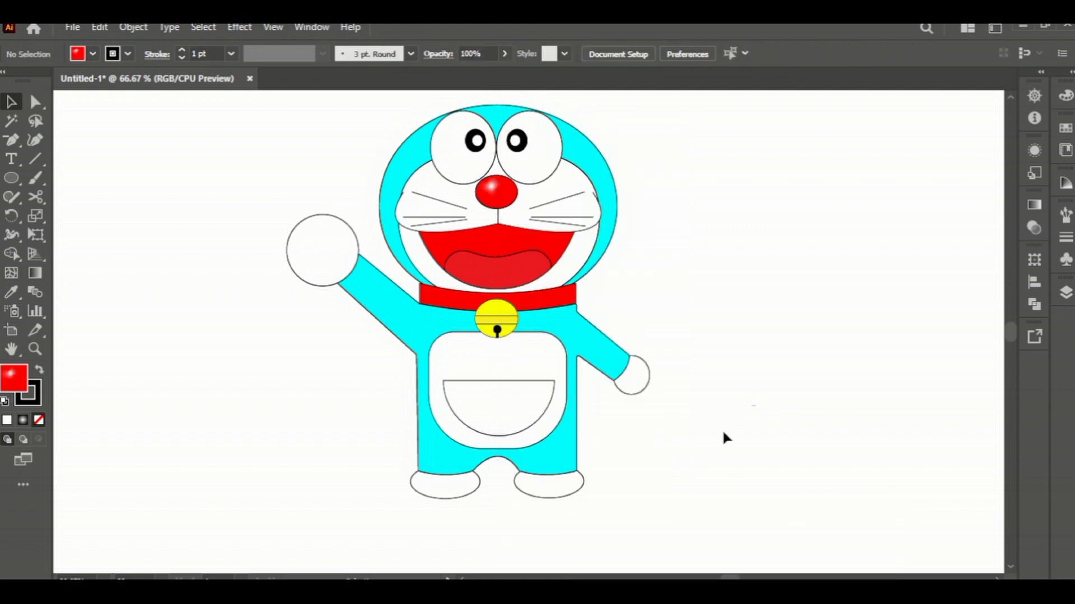
Select the feet and the lower anchor points of the body, belly panel and pocket, and nudge them up to shorten the torso
scroll(724, 440, "up", 1)
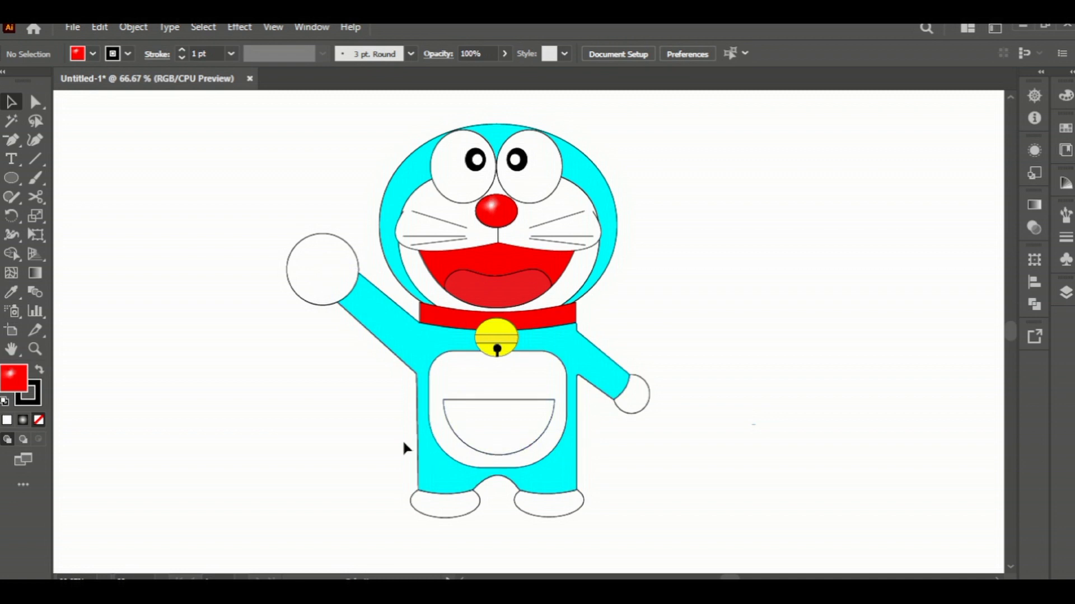
key("a")
left_click_drag(375, 450, 638, 551)
key("Up")
key("Up")
key("Up")
key("Up")
key("Up")
key("Up")
key("Up")
key("Up")
key("Up")
key("Up")
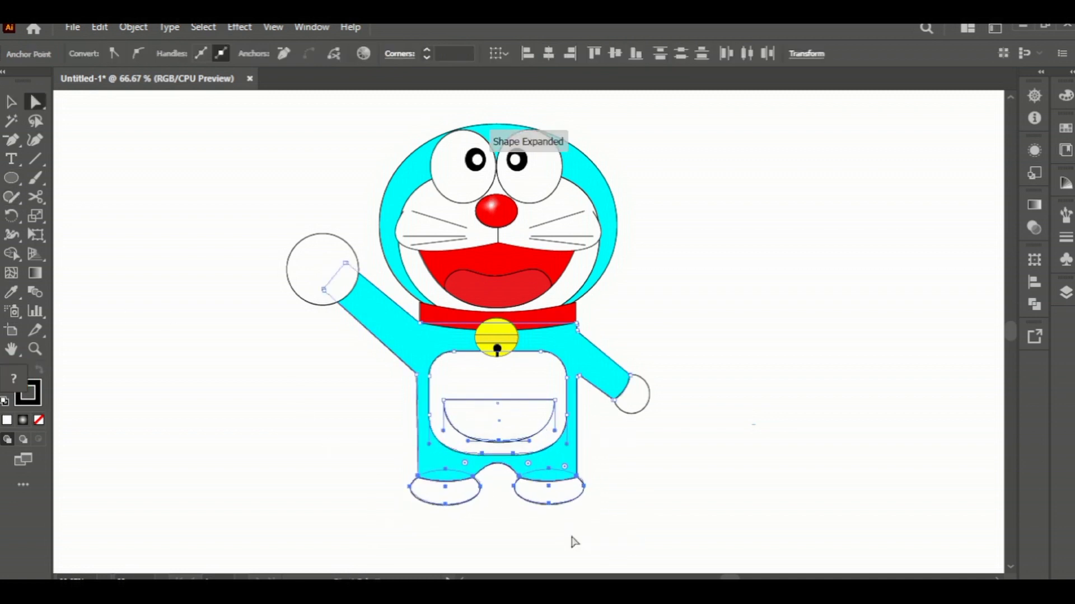
key("Down")
key("Down")
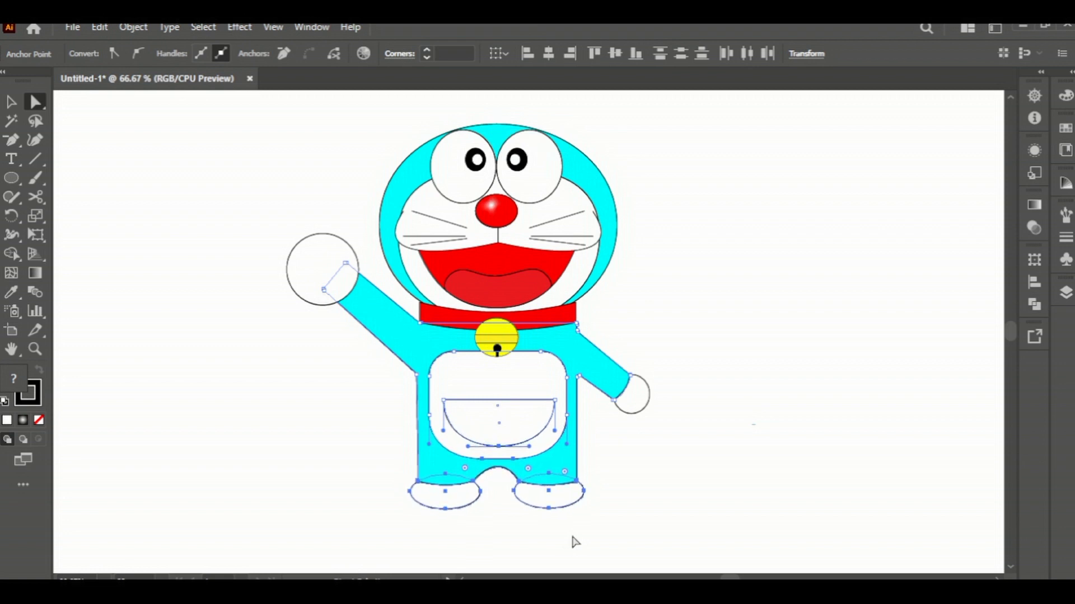
left_click(653, 460)
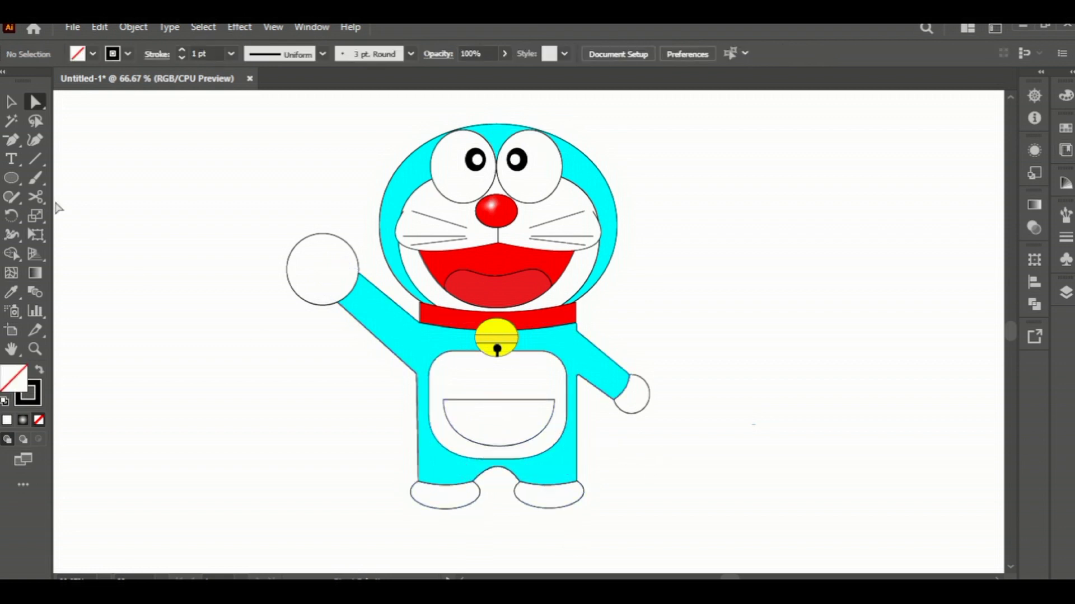
Move the belly pocket up slightly and enlarge the yellow bell a little beneath the collar
left_click(11, 102)
left_click_drag(496, 402, 499, 399)
left_click(500, 336)
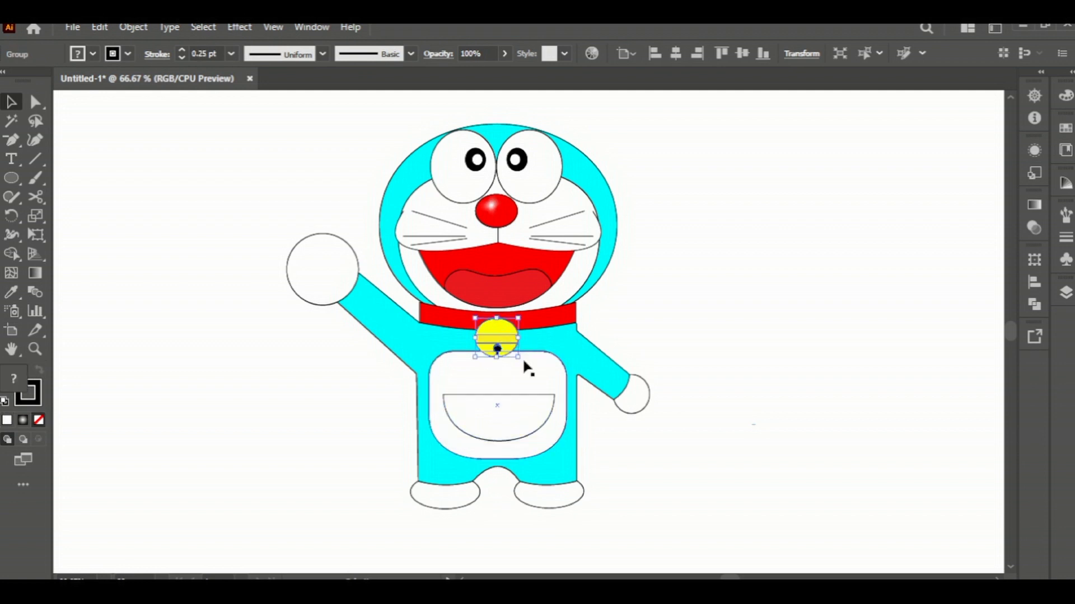
left_click_drag(518, 360, 519, 323)
left_click(700, 342)
left_click(638, 320)
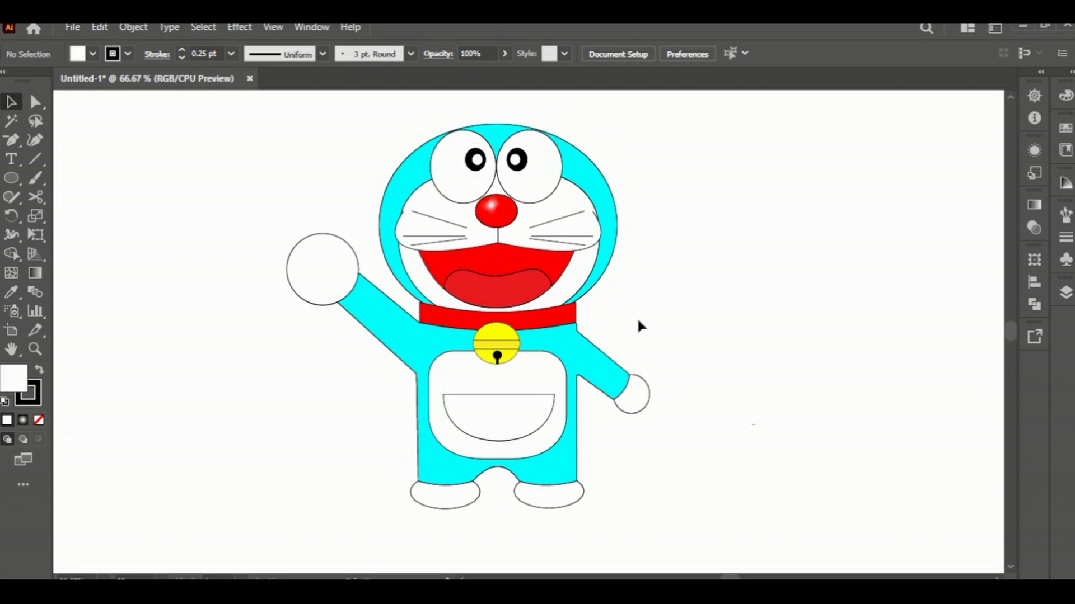
Adjust the red collar's lower right corner to the body's edge and pull its curve handle down to deepen the lower edge
scroll(566, 317, "up", 1)
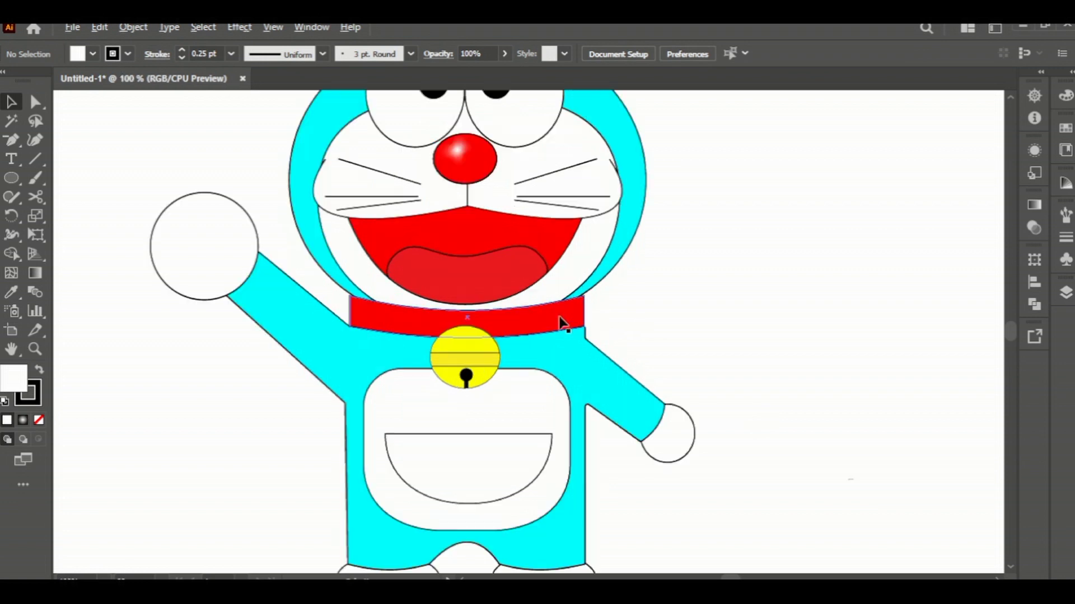
left_click(561, 323)
left_click(36, 101)
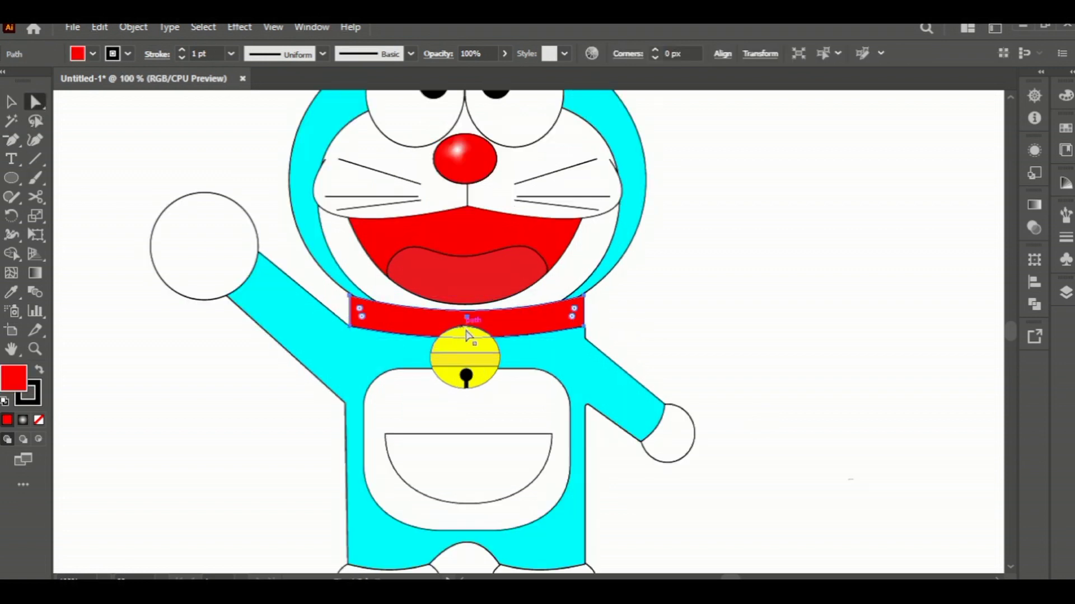
scroll(599, 336, "up", 1)
left_click(613, 361)
scroll(577, 372, "up", 3)
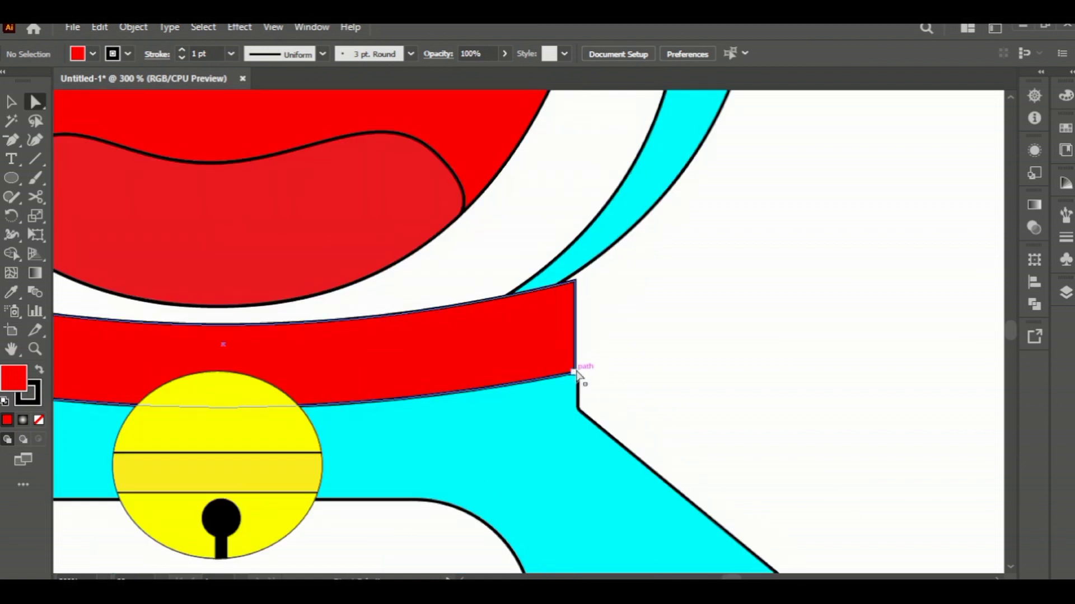
left_click(575, 372)
mouse_move(575, 373)
left_mouse_down()
mouse_move(582, 361)
mouse_move(576, 374)
left_mouse_up()
left_click_drag(338, 421, 342, 429)
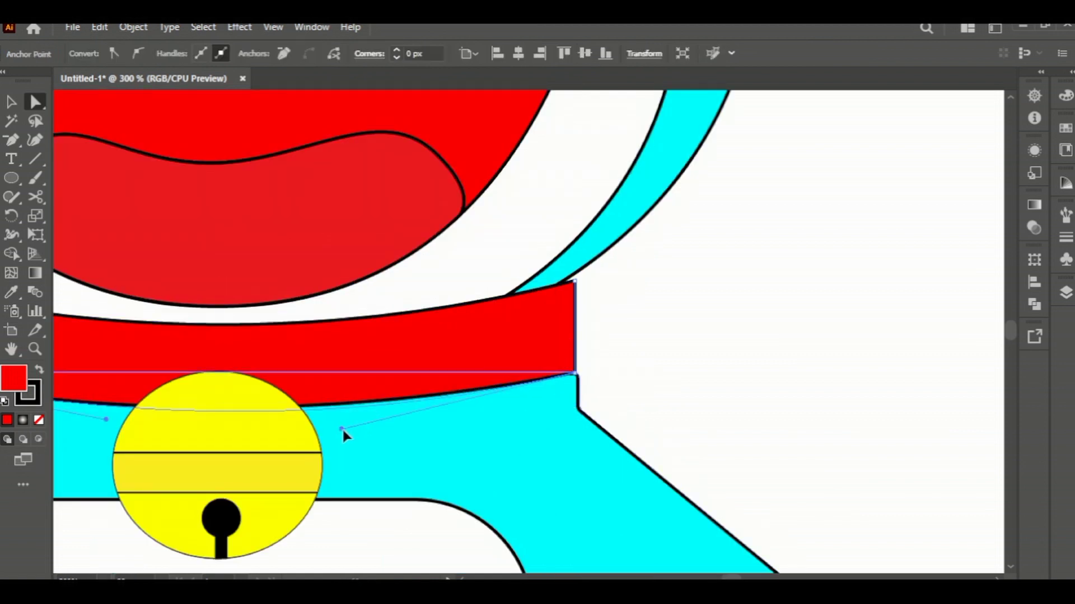
left_click(393, 398)
Raise the red collar's upper right corner to meet the head's outline
left_click_drag(575, 284, 574, 275)
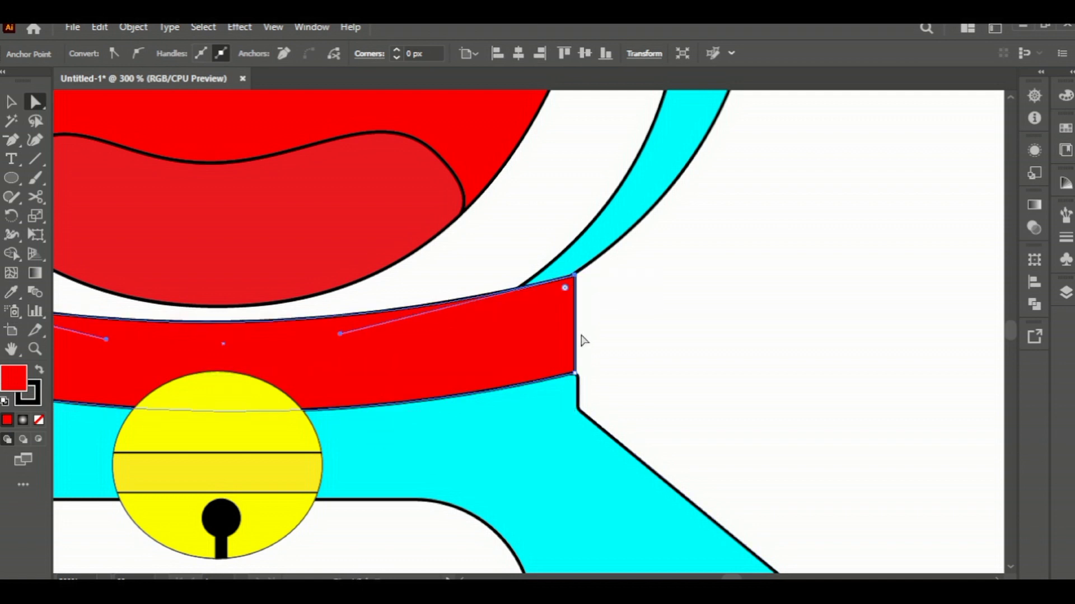
key("ctrl+1")
key("v")
left_click(667, 324)
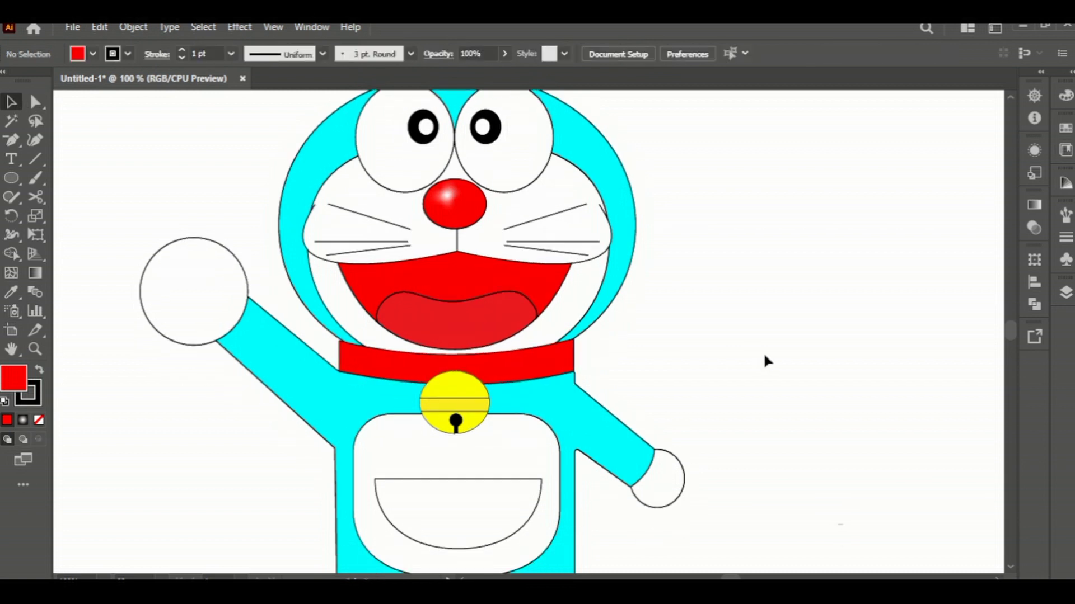
Fill the cyan head shape with the blue swatch R=41 G=171 B=226
scroll(764, 356, "down", 3)
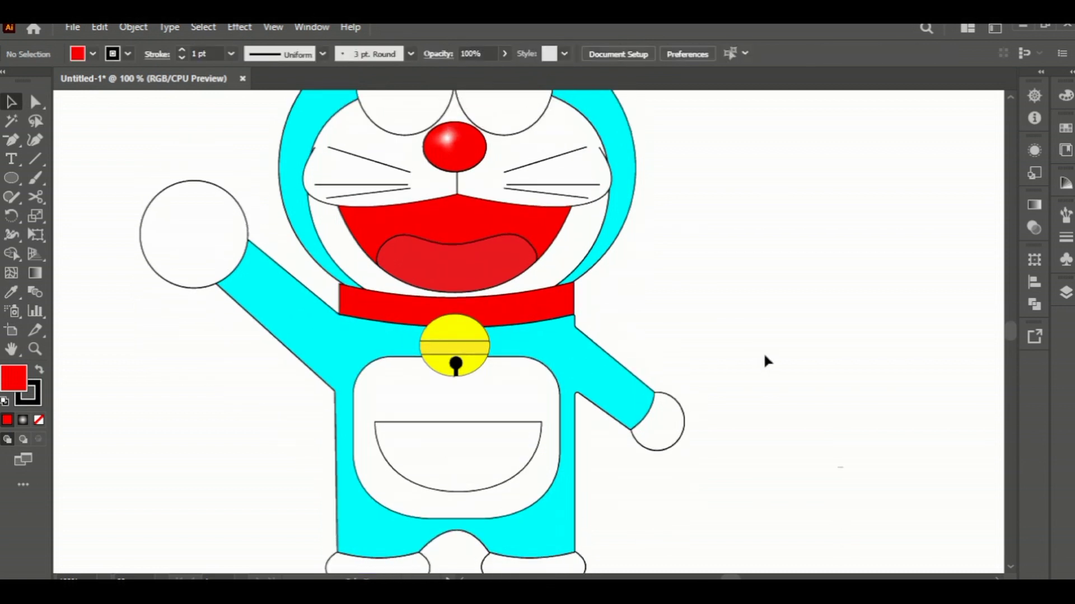
scroll(765, 357, "up", 2)
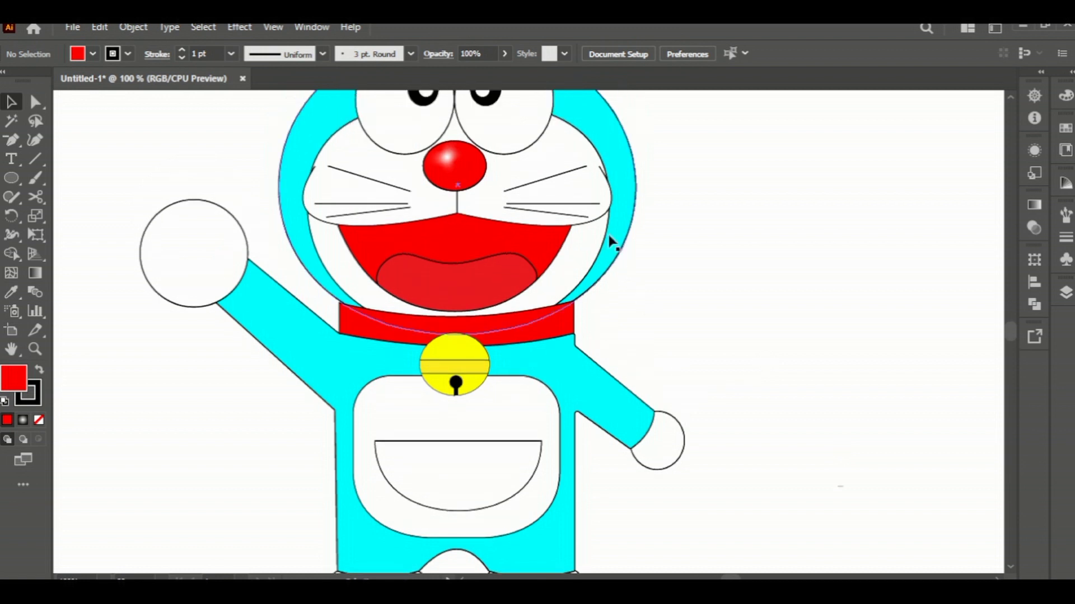
left_click(612, 239)
left_click(1065, 127)
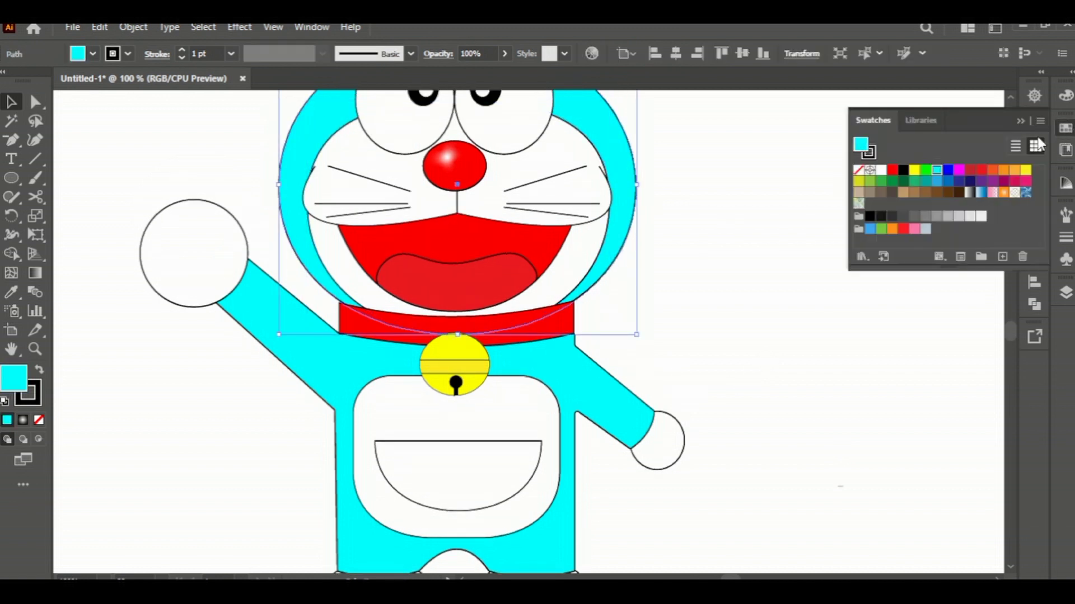
left_click(934, 178)
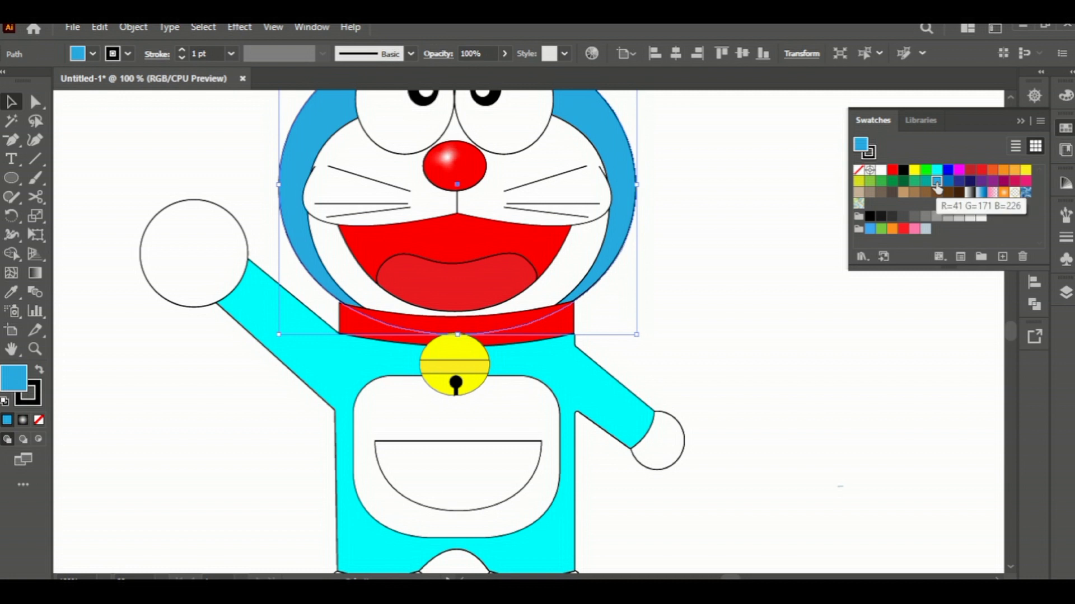
Apply the head's blue fill to the body and arms with the Eyedropper, and put the swatches away
left_click(585, 384)
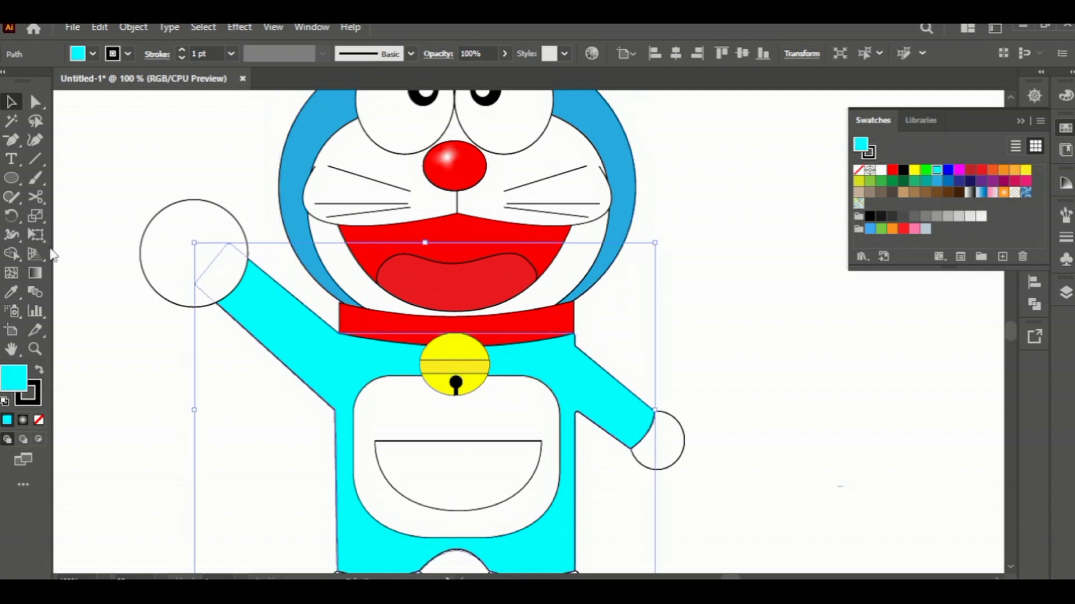
left_click(11, 292)
left_click(597, 246)
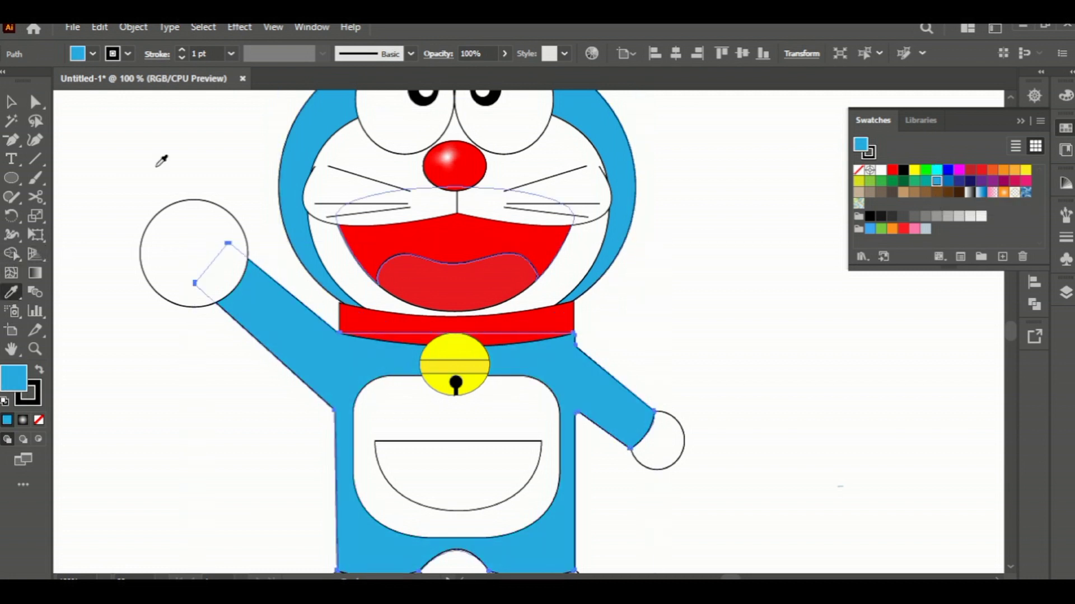
key("v")
left_click(836, 386)
left_click(1022, 122)
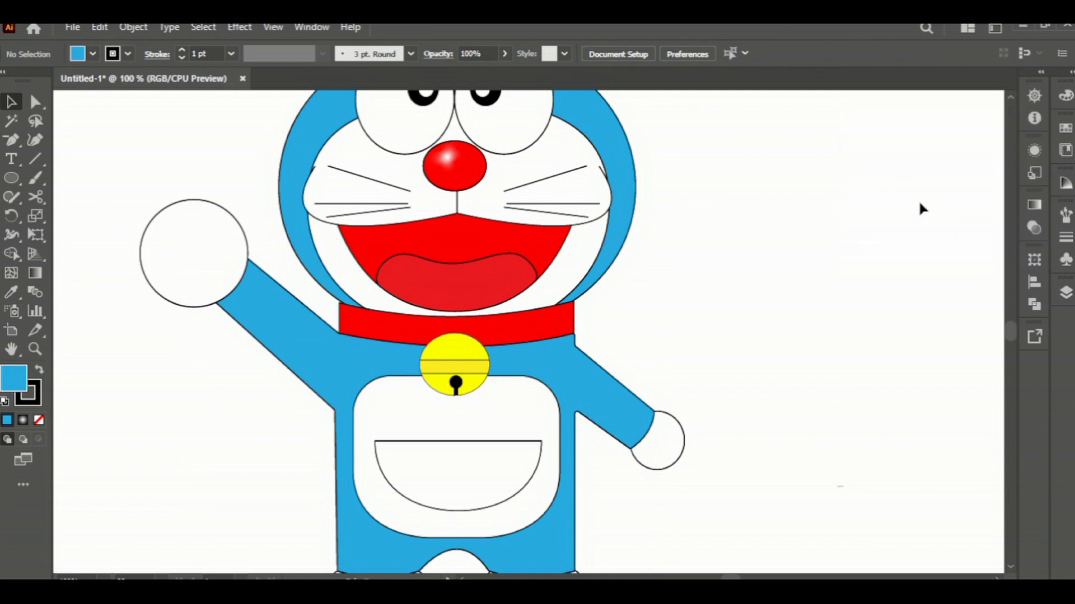
Select both eyes and scale them down slightly around their common center
scroll(918, 240, "down", 1)
scroll(845, 287, "up", 1)
scroll(845, 287, "right", 2)
left_click(489, 172)
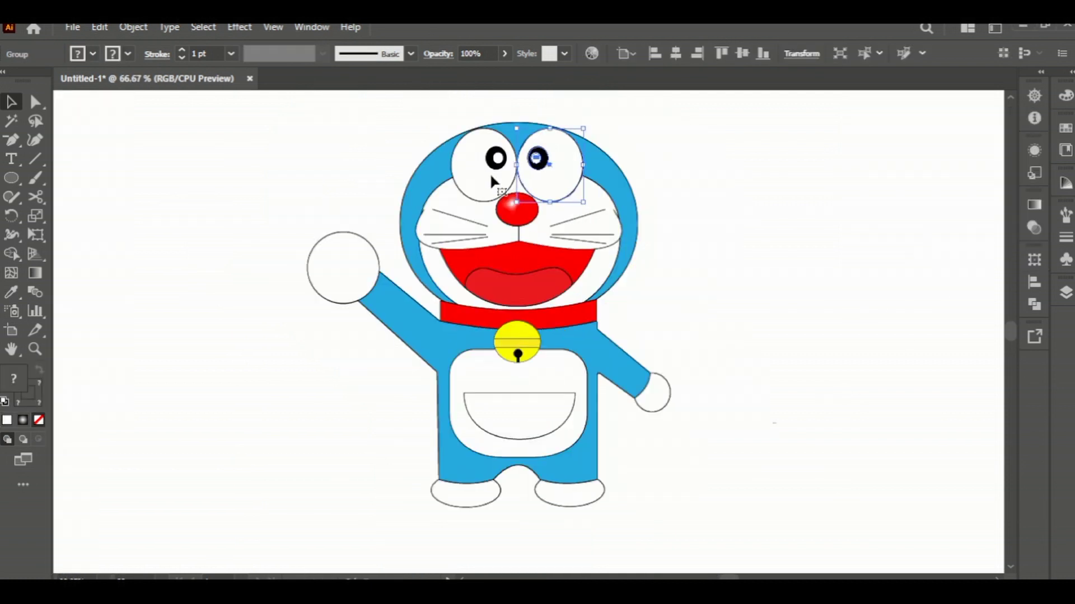
left_click_drag(582, 129, 571, 134)
left_click(715, 156)
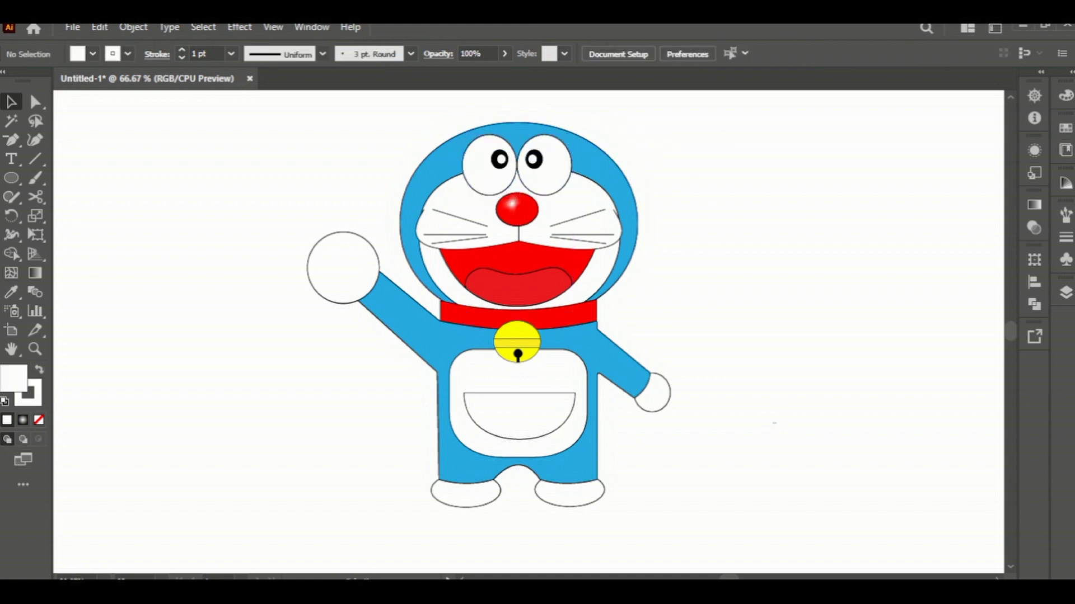
Add the text "DOREMON" and enlarge it to about 62 pt, placing it directly beneath the feet
key("t")
left_click(273, 510)
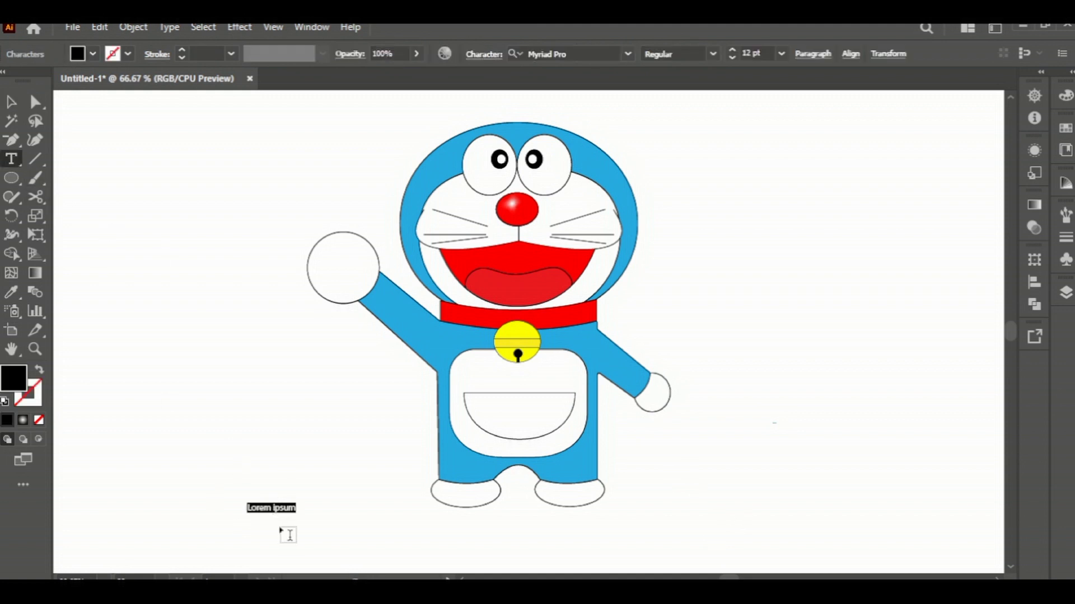
key("Caps_Lock")
type("DOREMON")
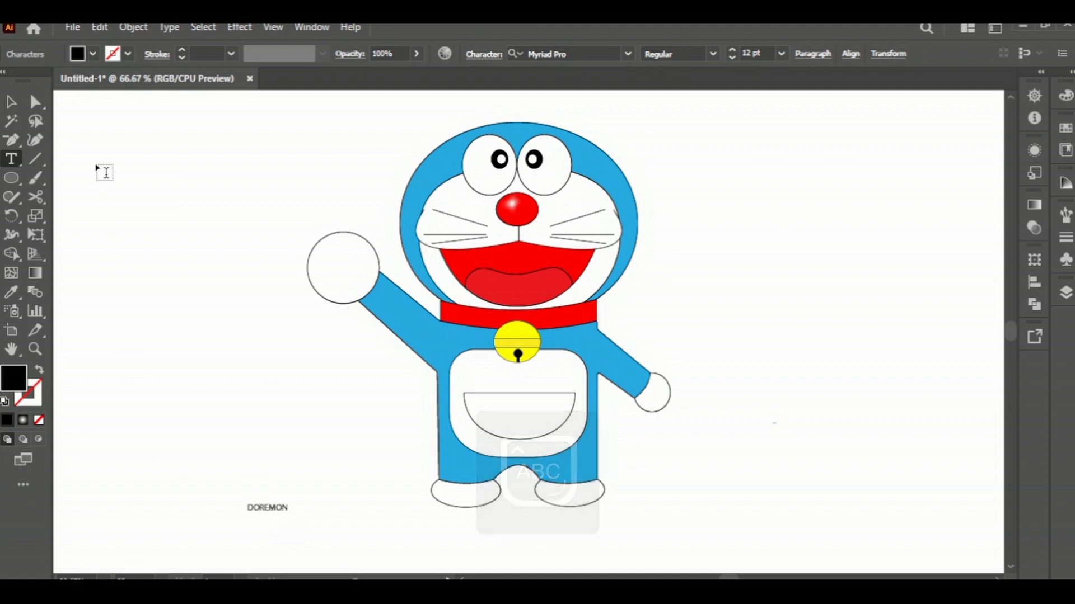
key("Escape")
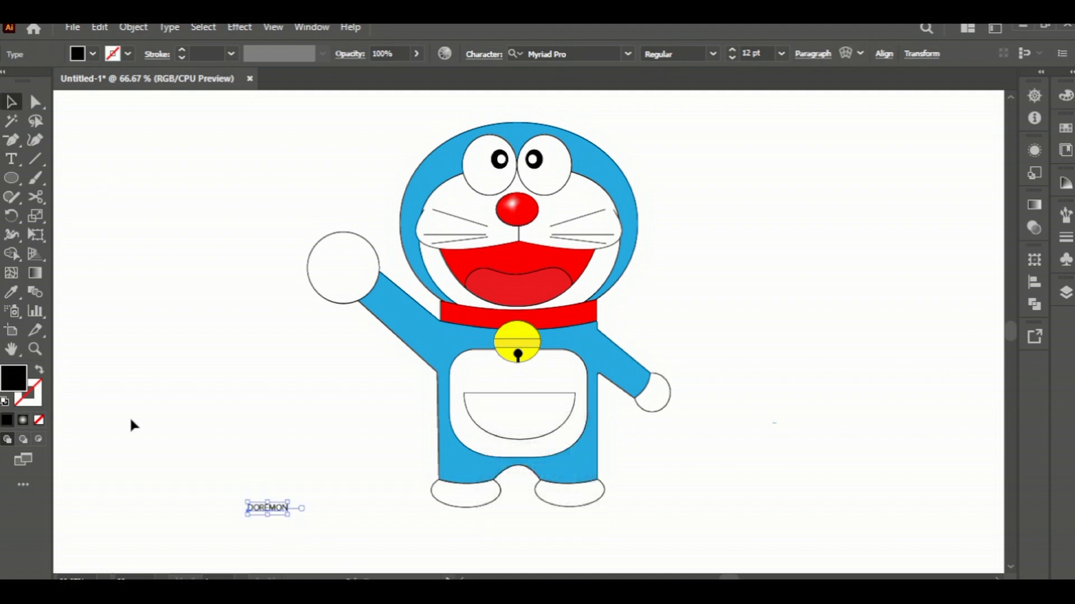
left_click_drag(289, 501, 520, 538)
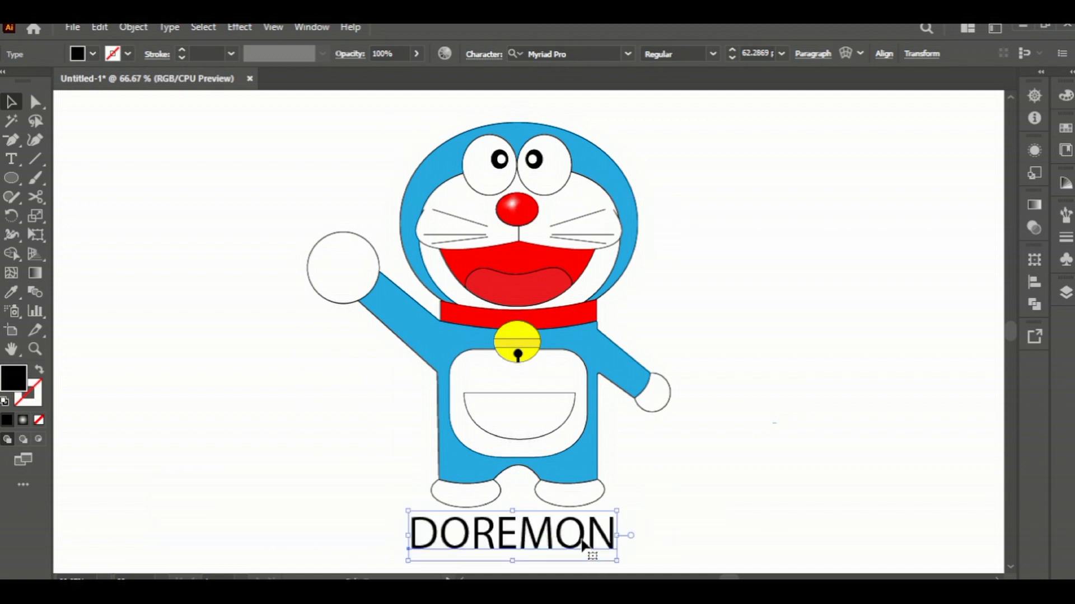
Correct the title's spelling to "DORAEMON"
key("t")
left_click(519, 545)
type("A")
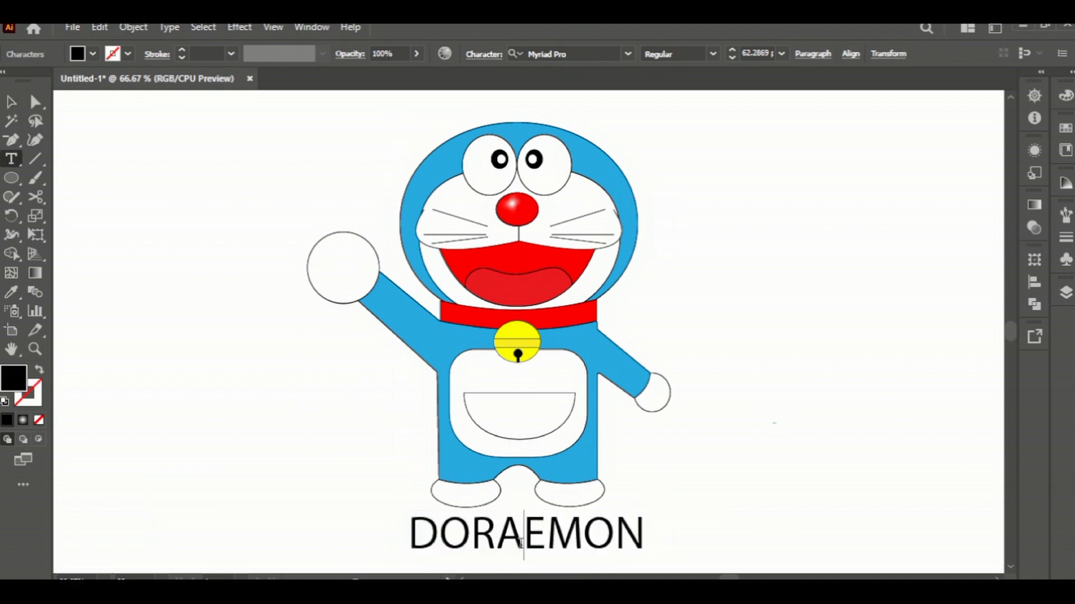
key("Escape")
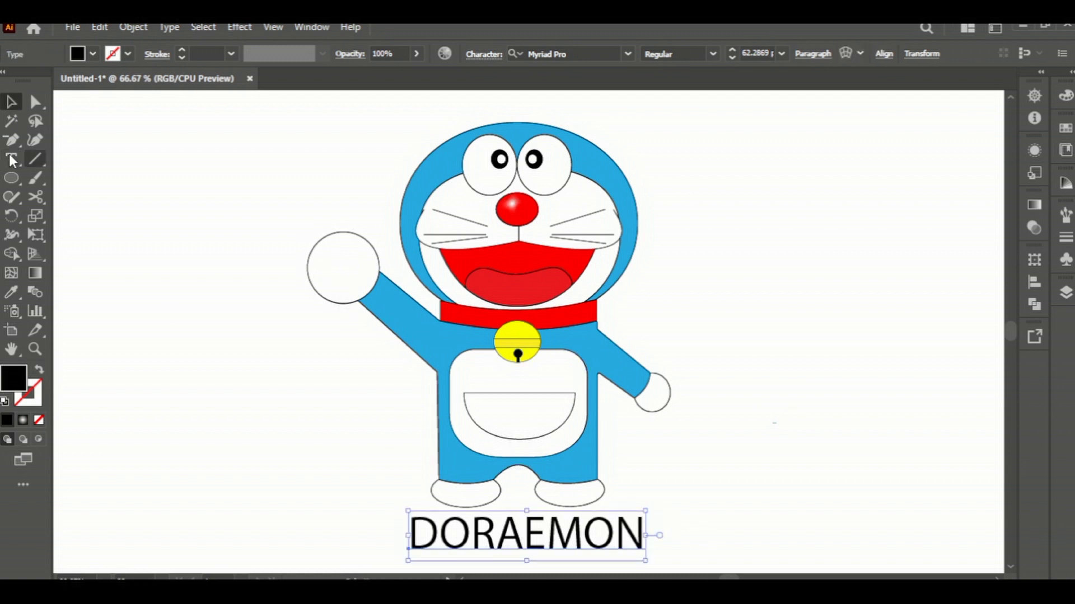
Copy the body's blue fill and 1 pt black outline onto the title text with the Eyedropper
left_click(12, 291)
left_click(584, 349)
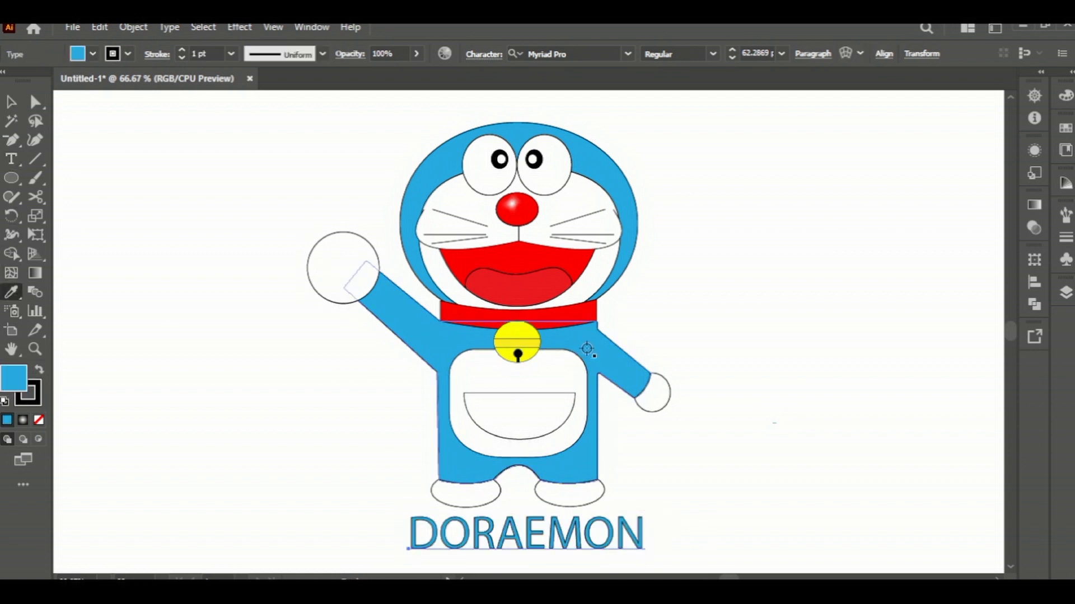
left_click(11, 101)
left_click(719, 446)
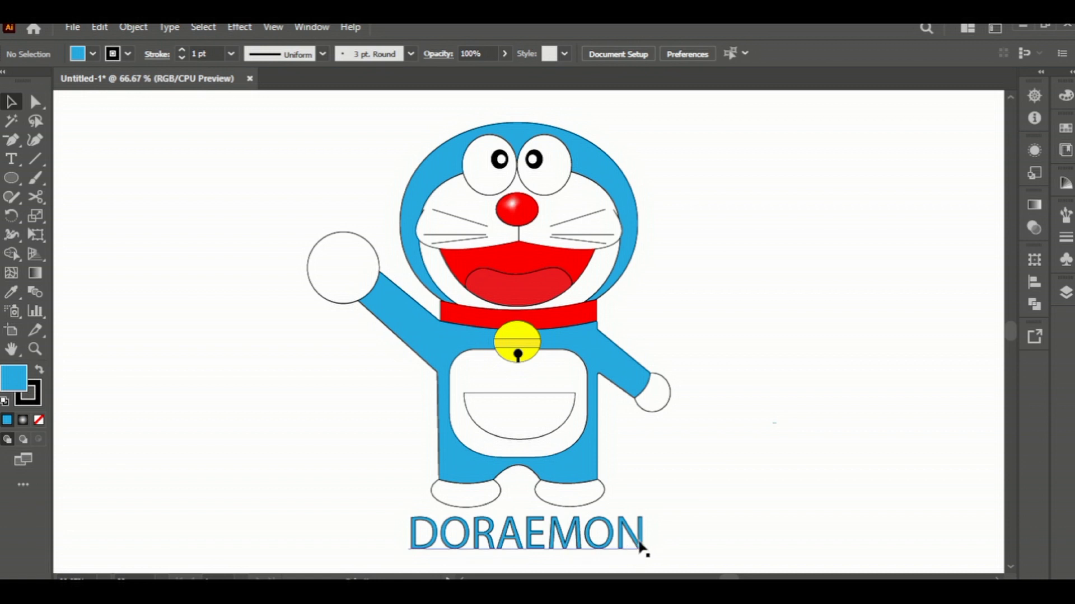